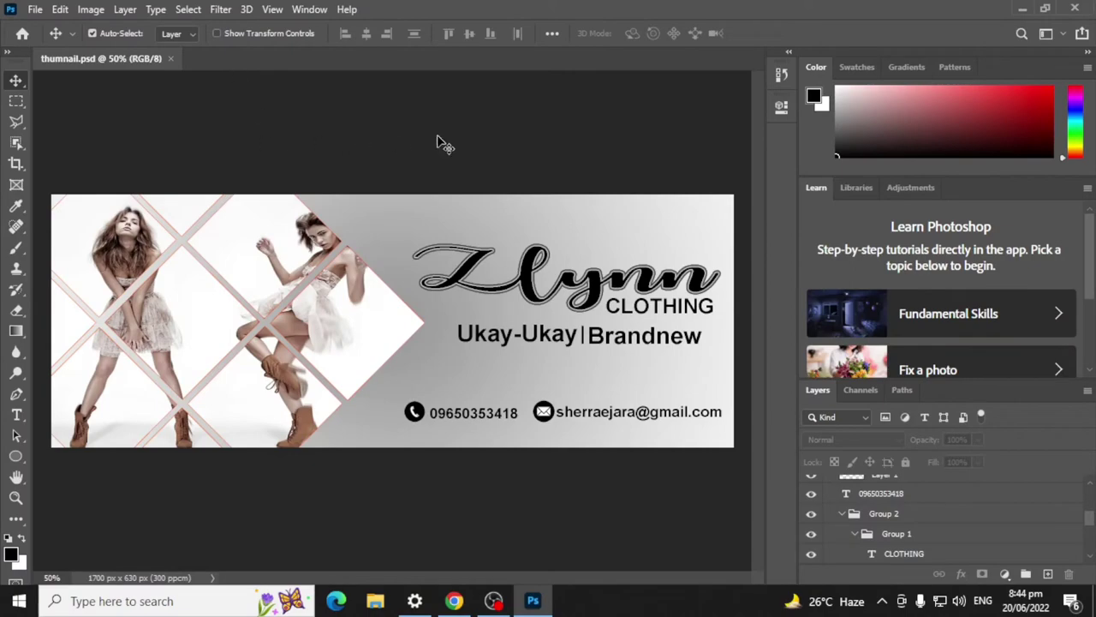
# Step: Create a new white 1700 × 630 px document, Untitled-1, and turn on rulers
pyautogui.click(1045, 8)
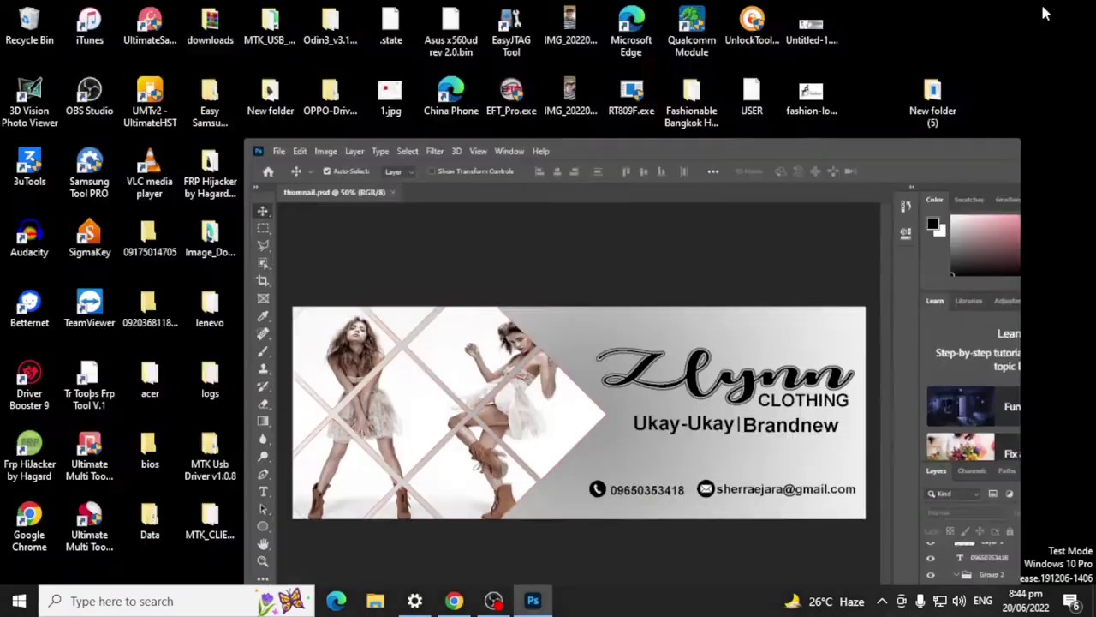
pyautogui.click(954, 41)
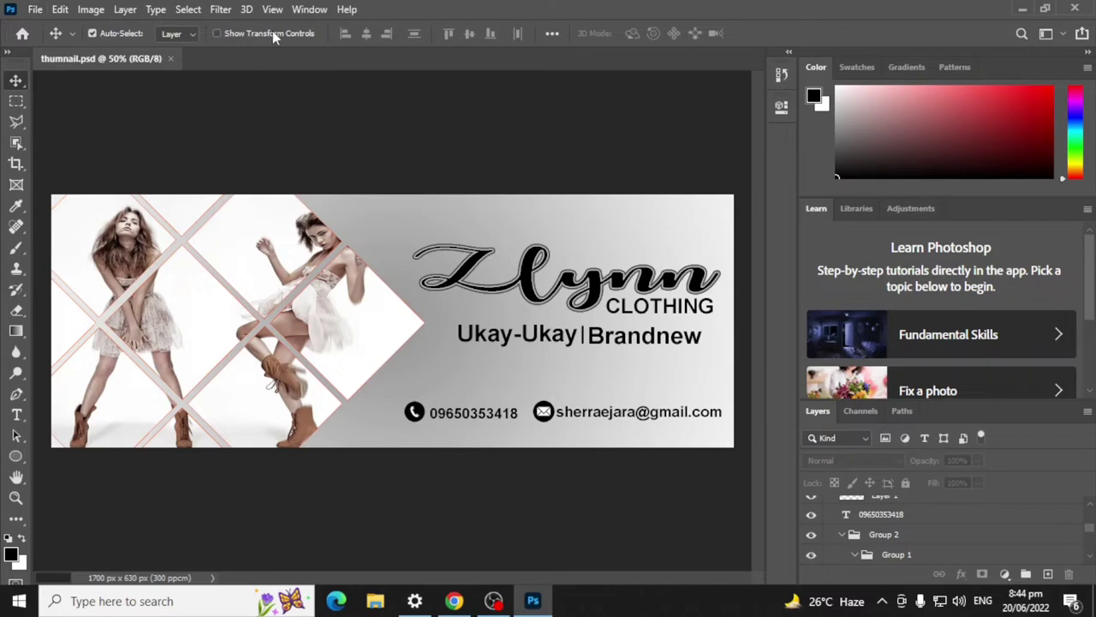
pyautogui.click(34, 10)
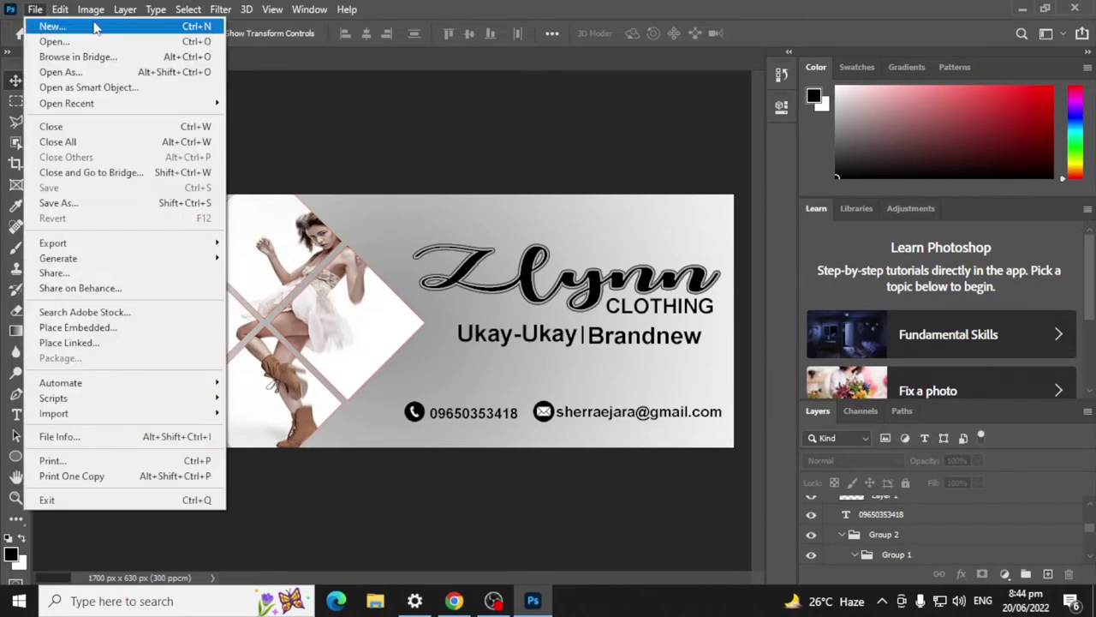
pyautogui.click(47, 23)
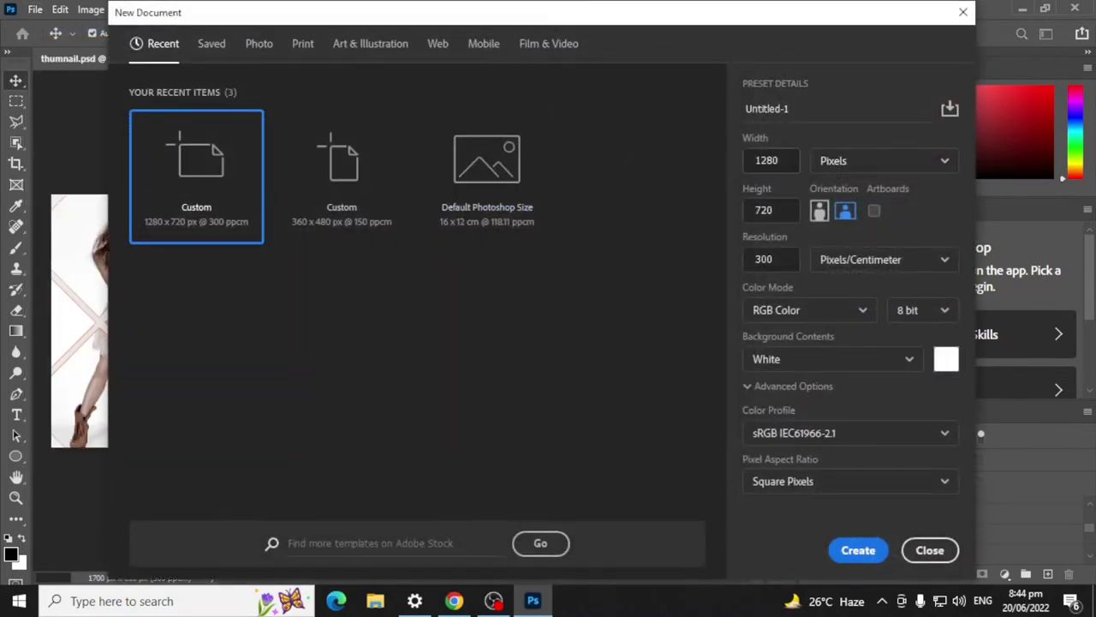
pyautogui.click(790, 160)
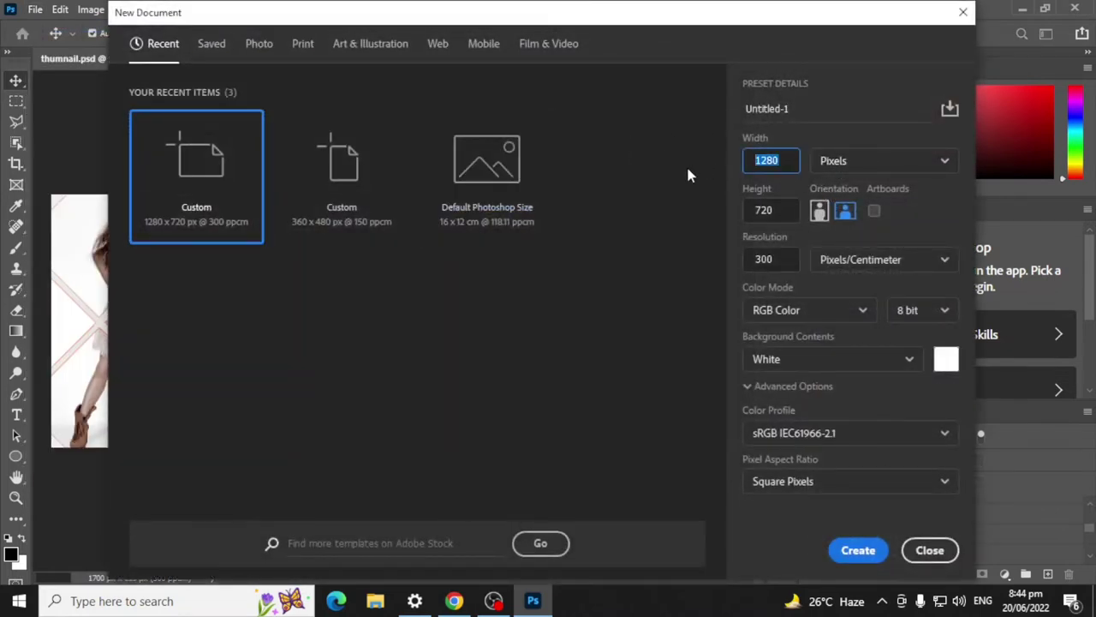
pyautogui.write('1700')
pyautogui.press('Tab')
pyautogui.press('BackSpace')
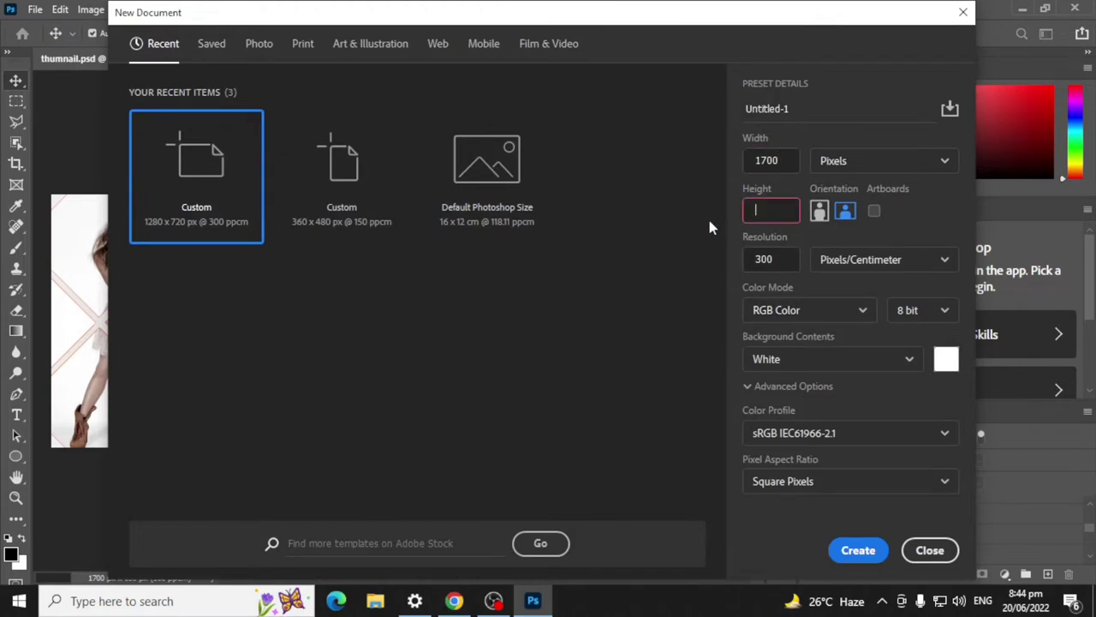
pyautogui.write('630')
pyautogui.click(866, 556)
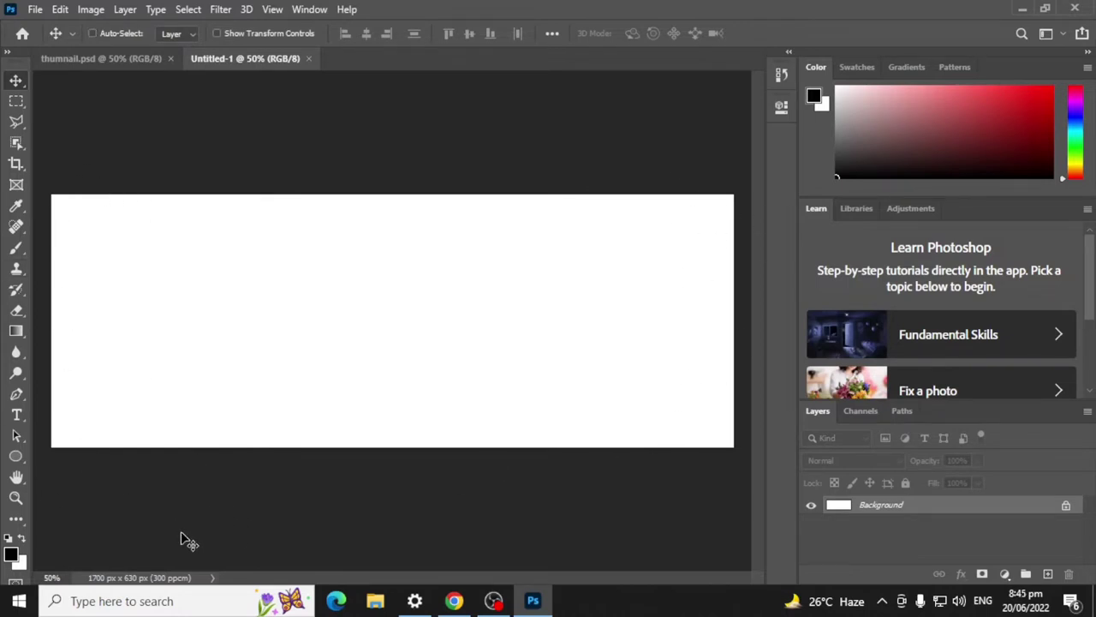
pyautogui.hotkey('ctrl', 'r')
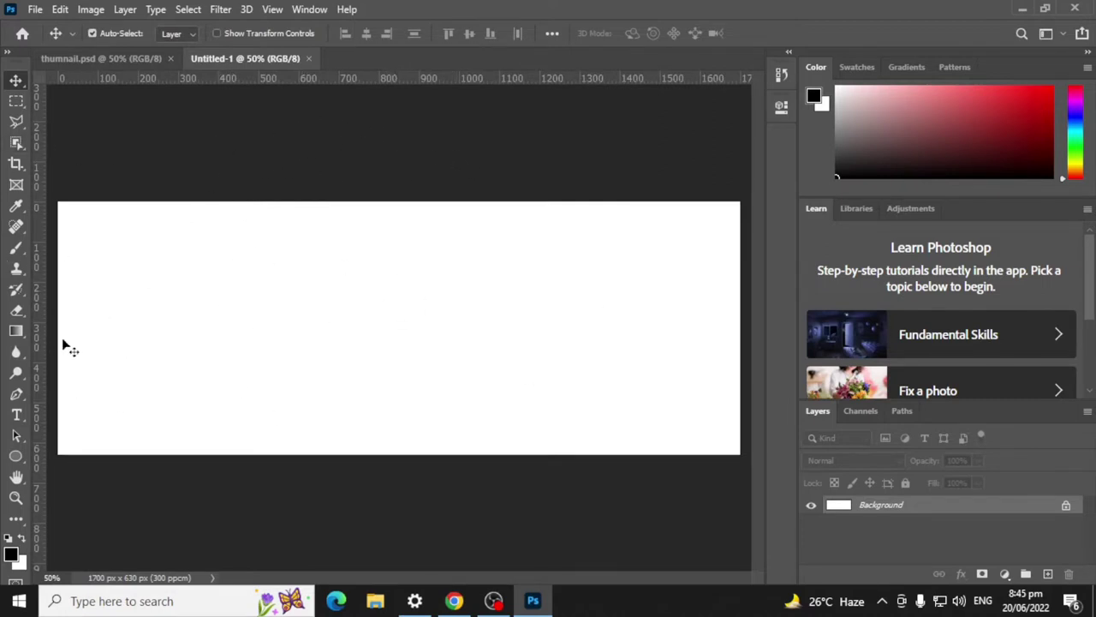
# Step: Draw a small trial ellipse on the canvas, then undo it
pyautogui.click(15, 456)
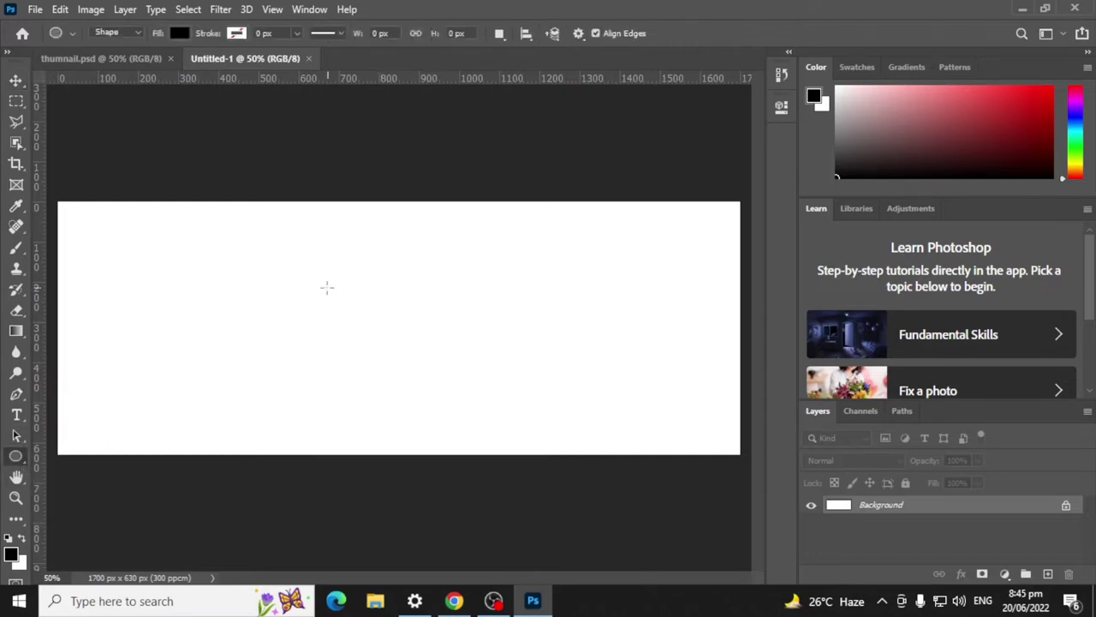
pyautogui.moveTo(315, 281); pyautogui.dragTo(335, 336)
pyautogui.click(737, 103)
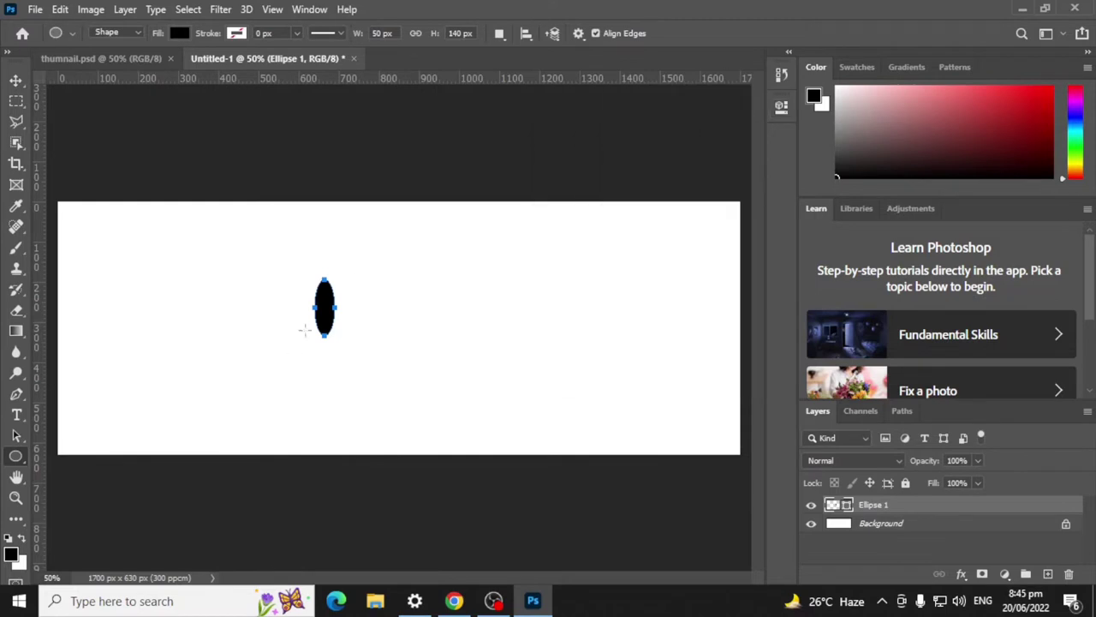
pyautogui.hotkey('ctrl', 'z')
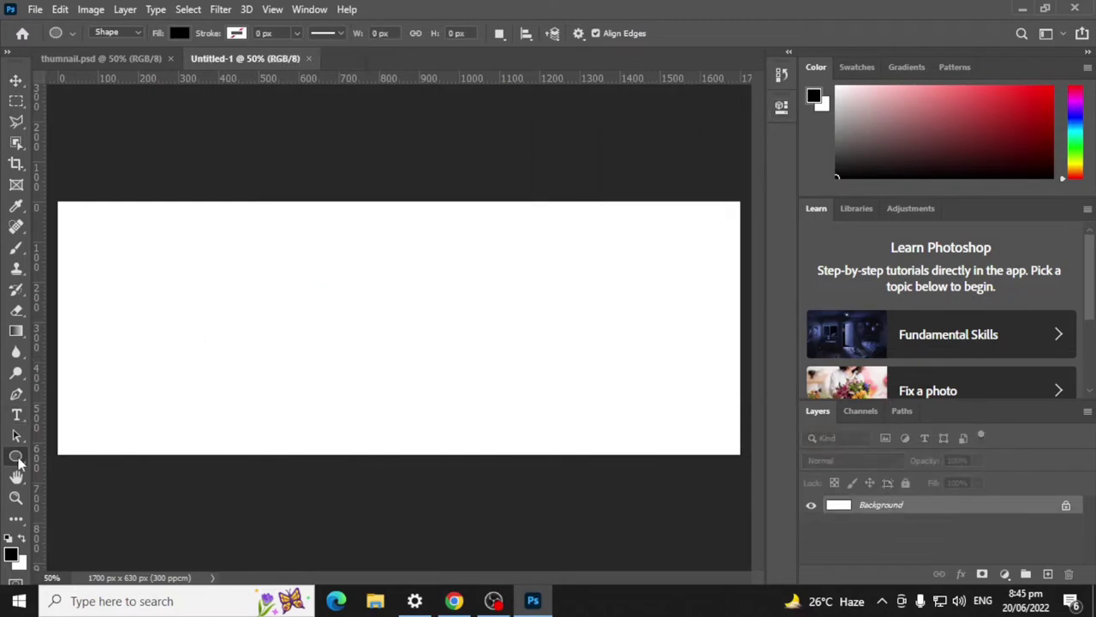
# Step: Draw a rectangle and size it to a 235 × 235 px black square
pyautogui.rightClick(17, 458)
pyautogui.click(101, 450)
pyautogui.moveTo(332, 282); pyautogui.dragTo(464, 391)
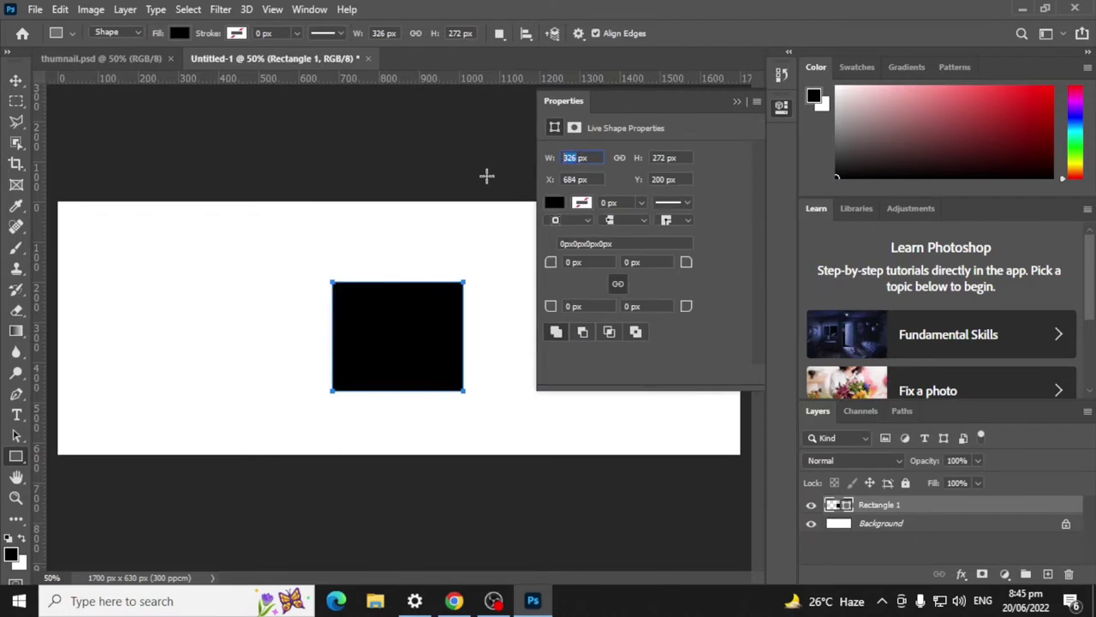
pyautogui.write('235')
pyautogui.press('Tab')
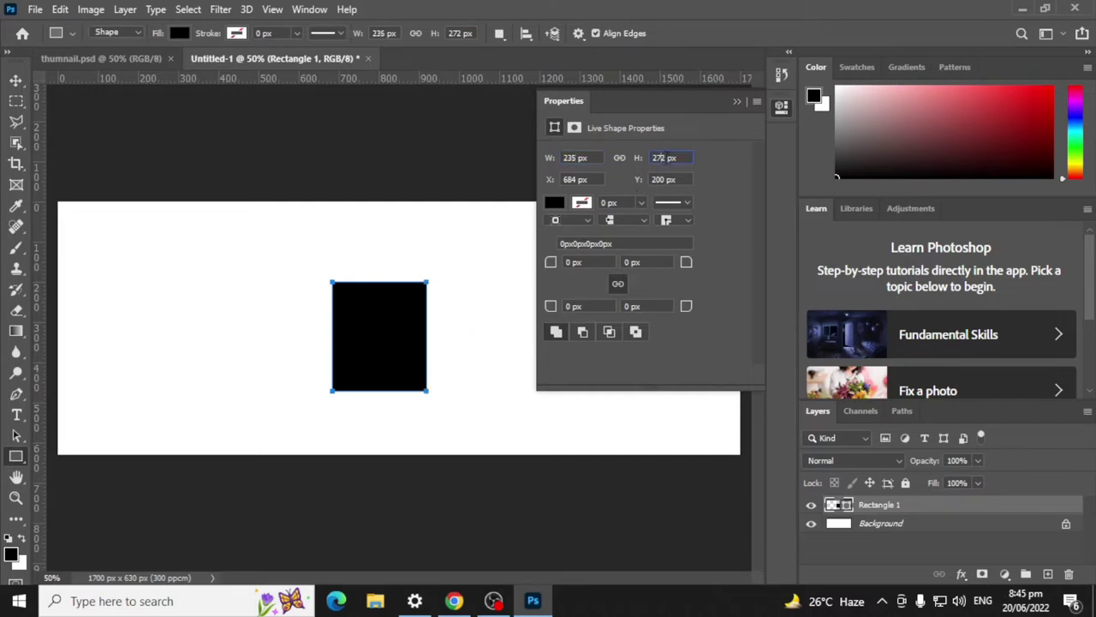
pyautogui.doubleClick(664, 158)
pyautogui.write('235')
pyautogui.click(736, 102)
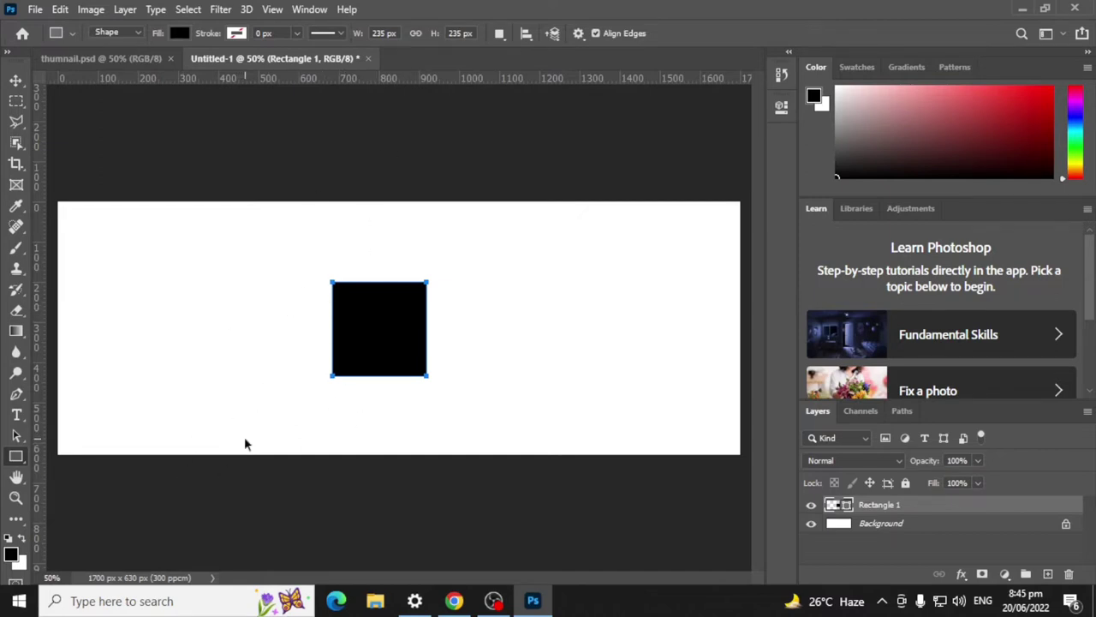
pyautogui.hotkey('ctrl', 't')
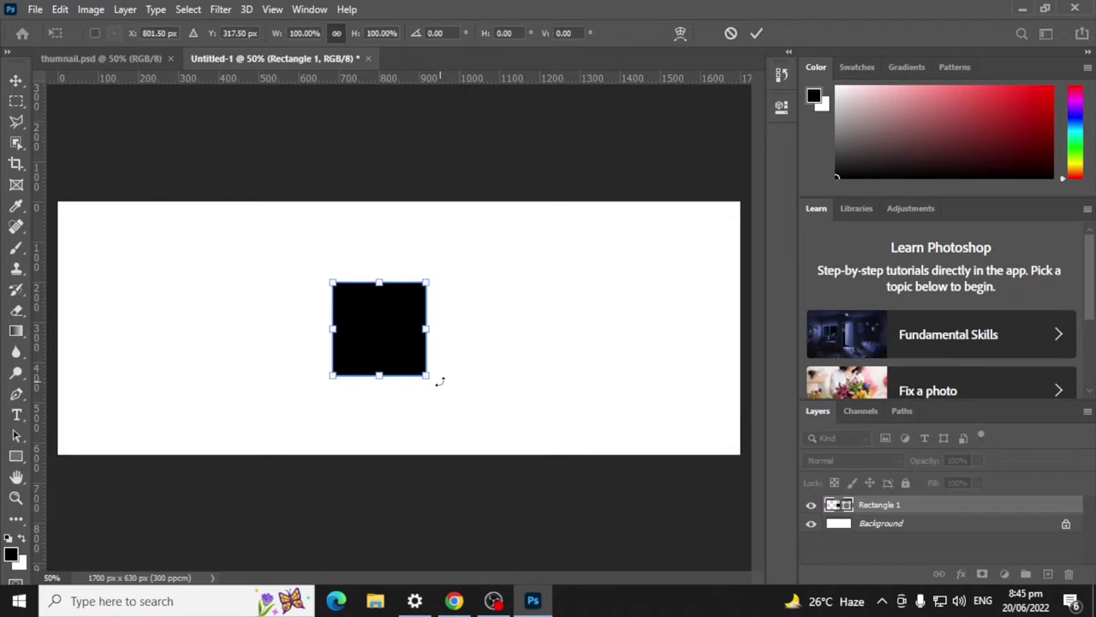
# Step: Rotate the square about 47° into a diamond, accepting conversion to a regular path
pyautogui.moveTo(439, 385); pyautogui.dragTo(380, 415)
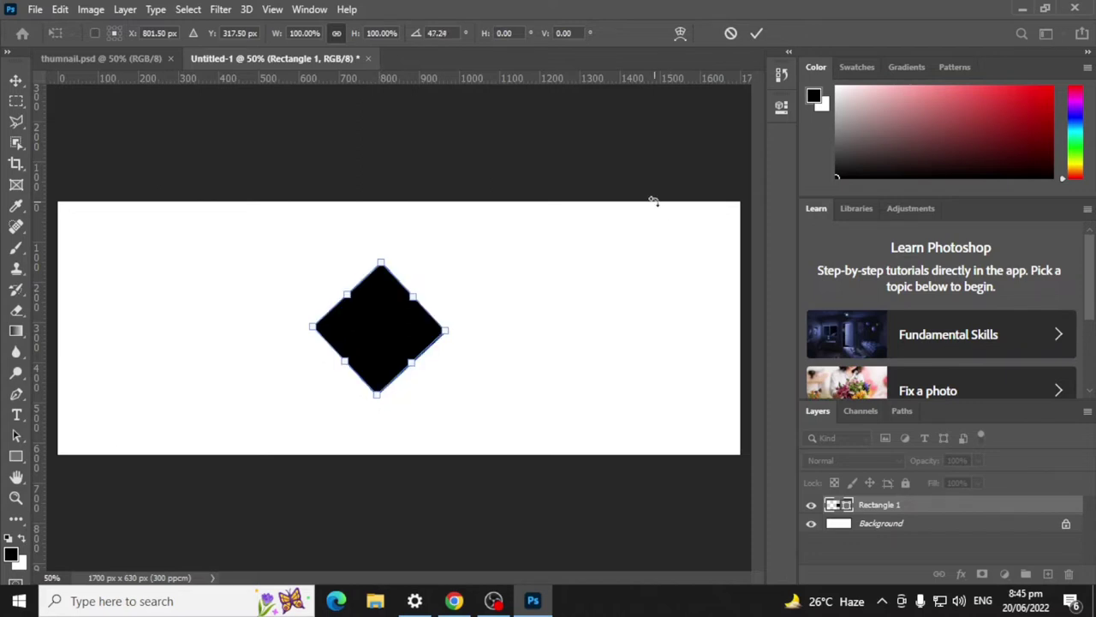
pyautogui.press('Return')
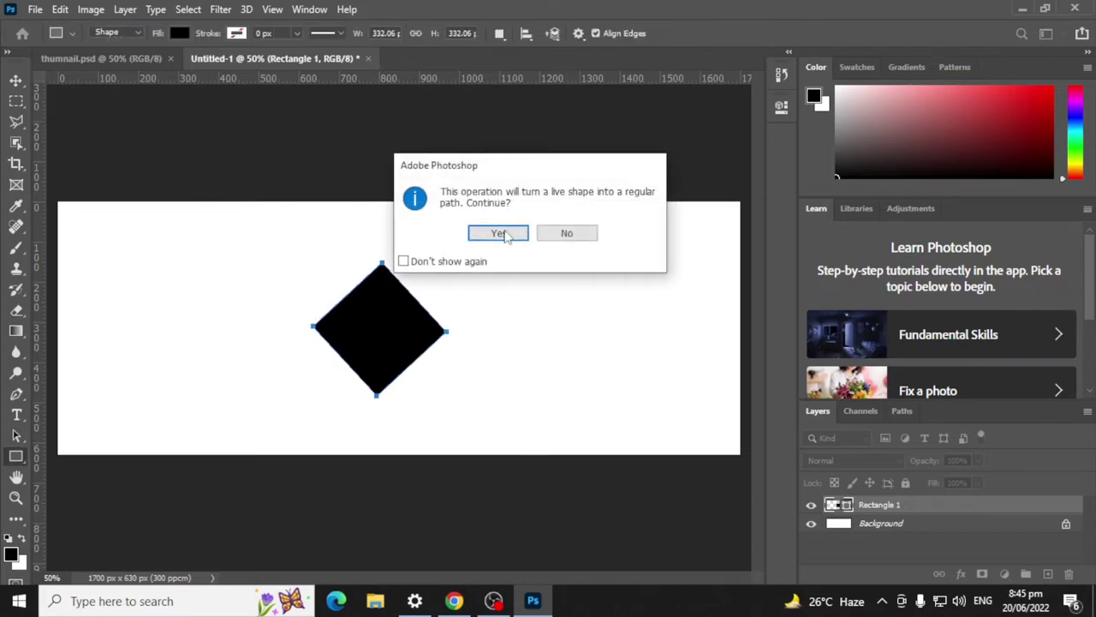
pyautogui.click(499, 232)
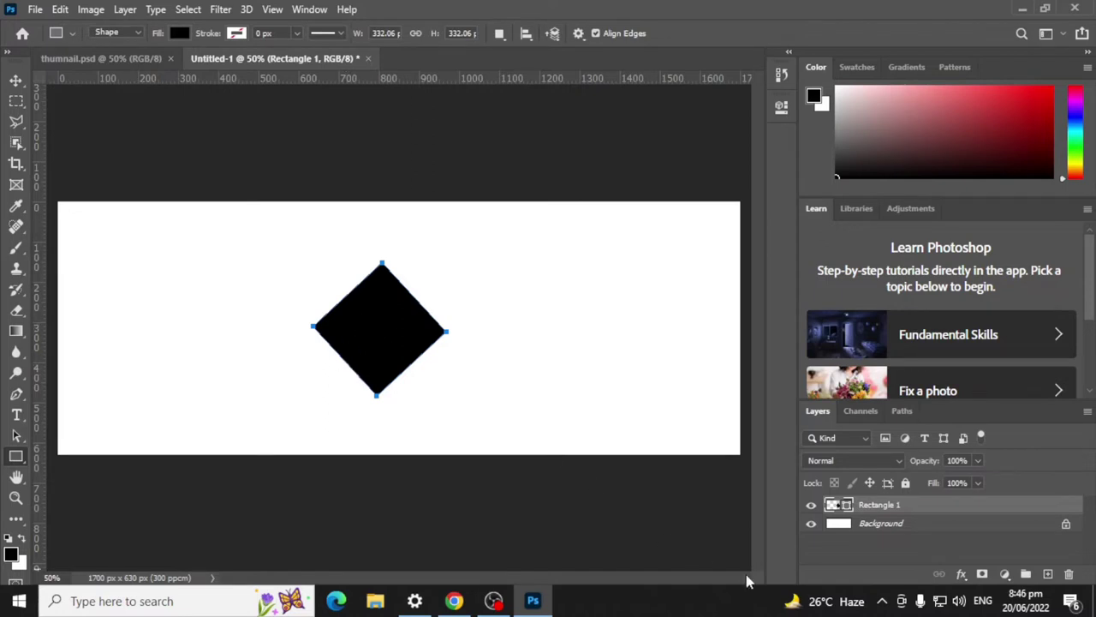
pyautogui.click(16, 80)
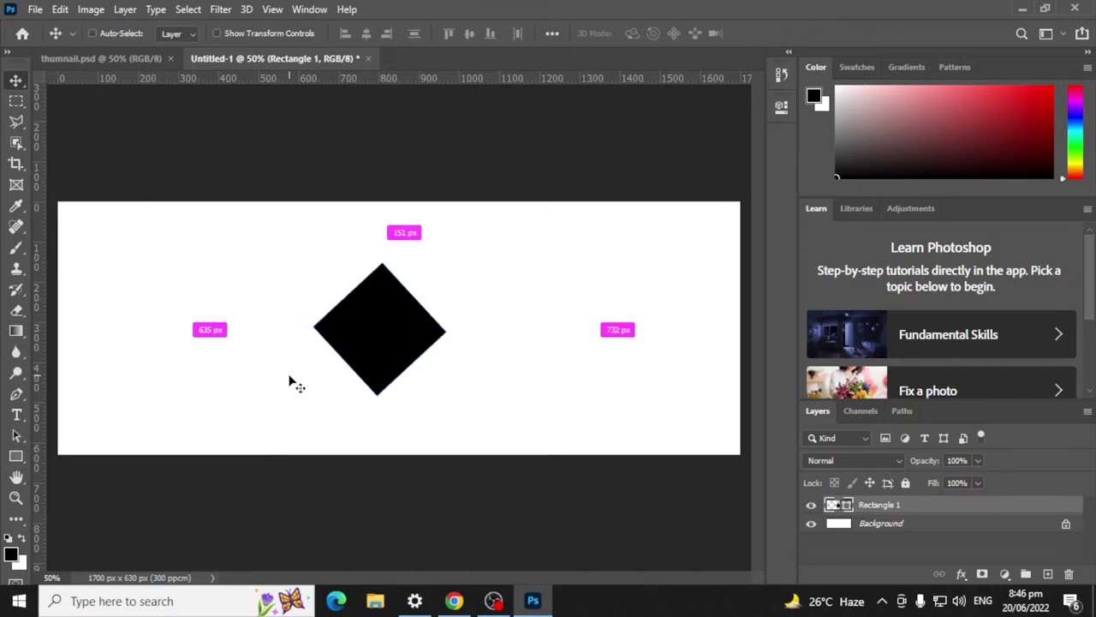
# Step: Duplicate the diamond and place the copy up-left of the original
pyautogui.hotkey('ctrl', 'j')
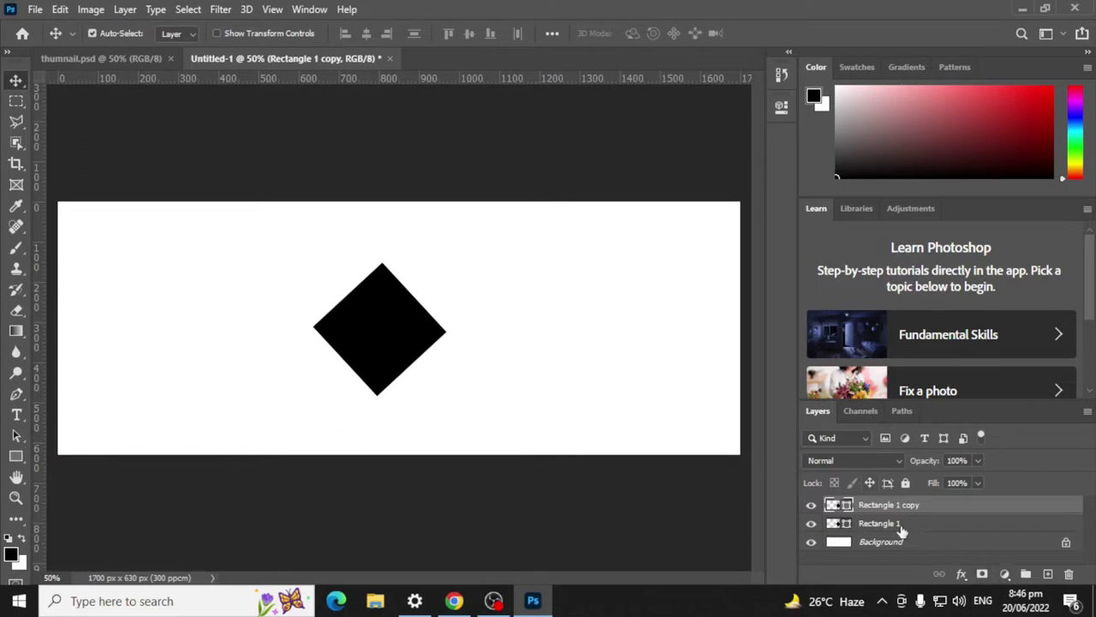
pyautogui.rightClick(882, 508)
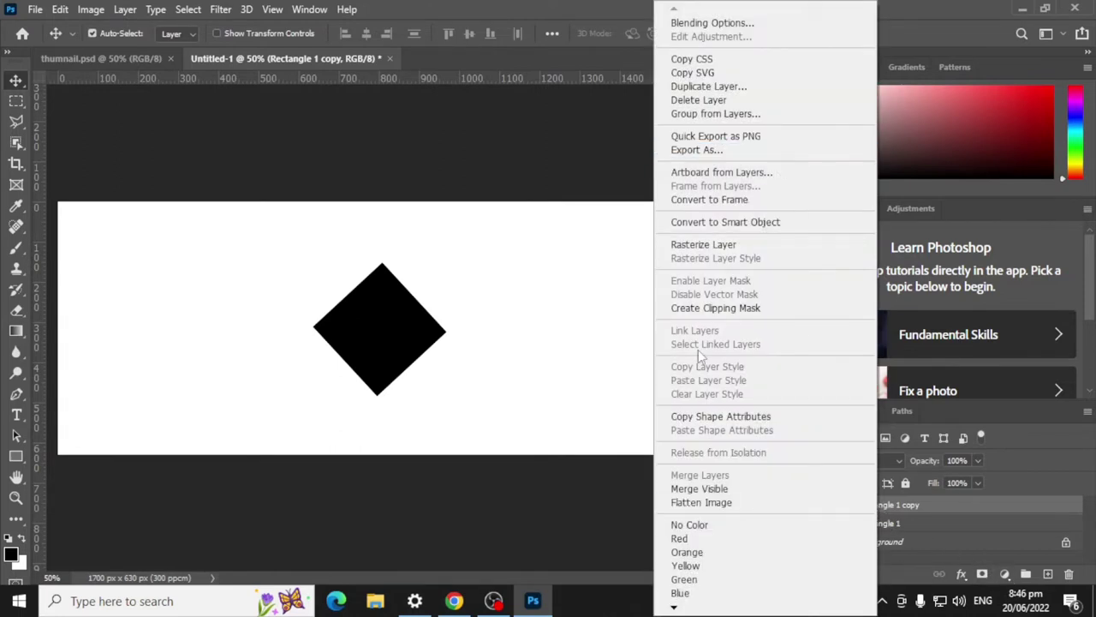
pyautogui.click(422, 515)
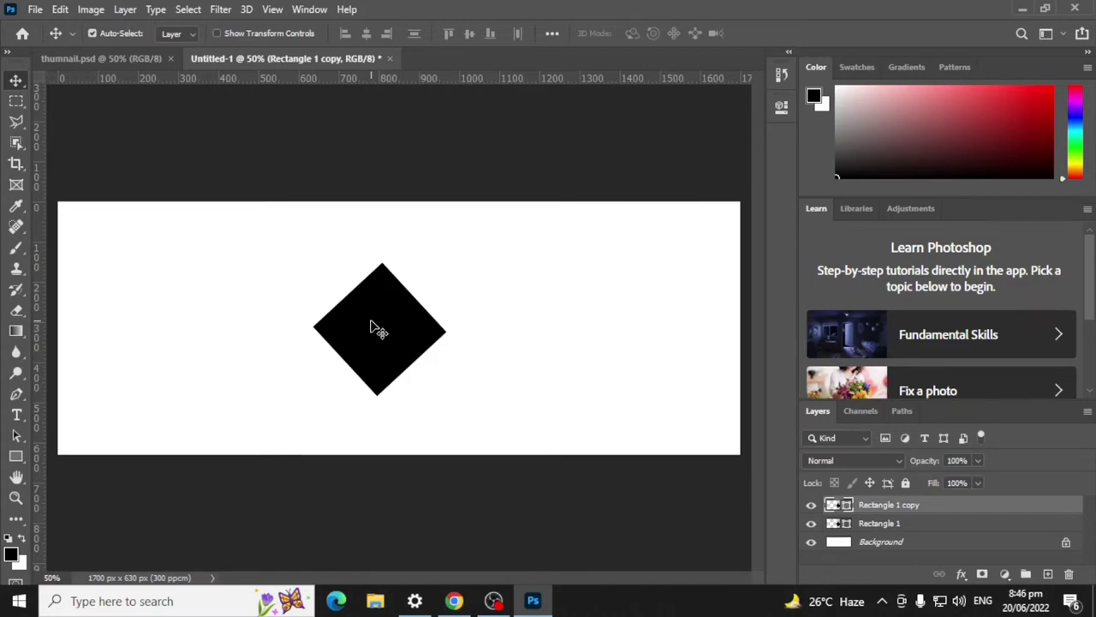
pyautogui.moveTo(374, 328); pyautogui.dragTo(305, 245)
pyautogui.press('Left')
pyautogui.press('Left')
pyautogui.press('Left')
pyautogui.press('Left')
pyautogui.press('Left')
pyautogui.press('Left')
pyautogui.press('Left')
pyautogui.press('Left')
pyautogui.press('Left')
pyautogui.press('Left')
pyautogui.press('Left')
pyautogui.press('Left')
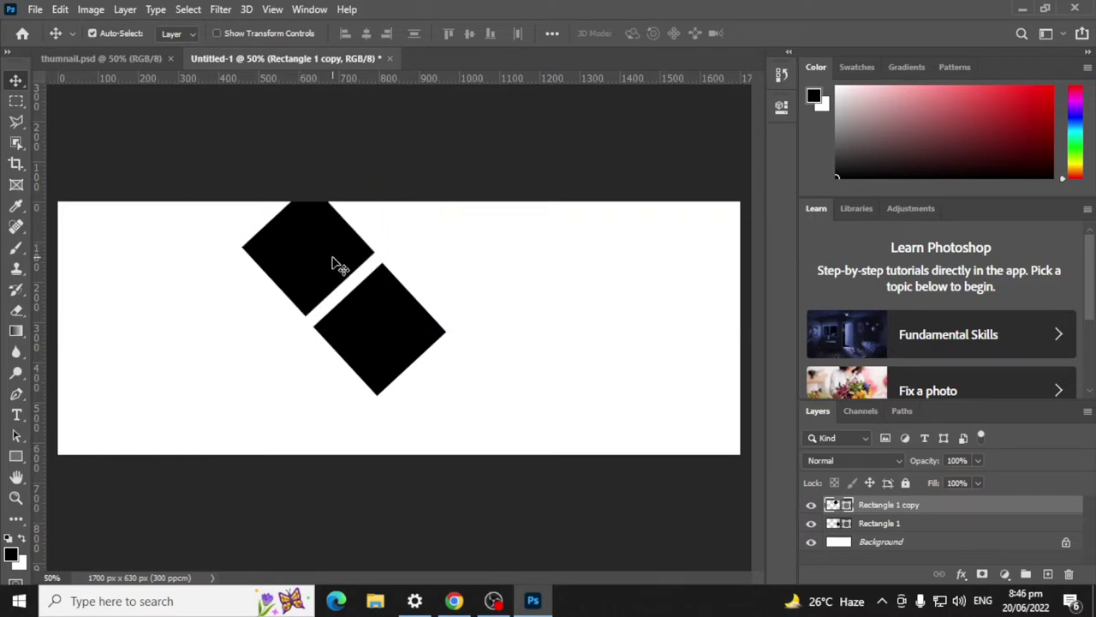
pyautogui.press('ctrl')
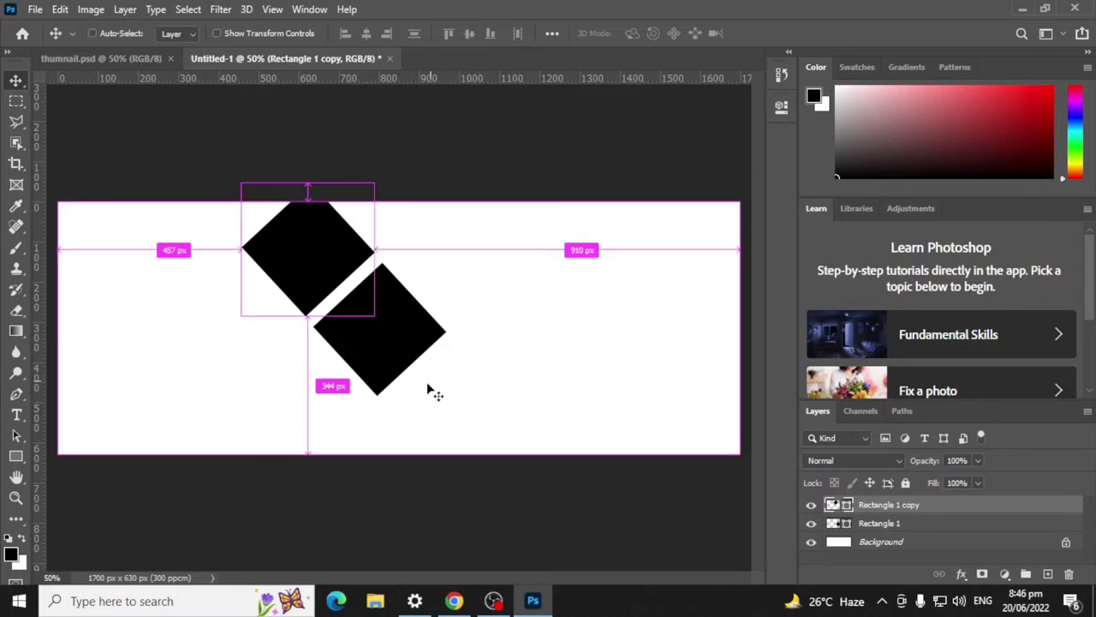
# Step: Add a second copy below-left of the centre diamond and a horizontal guide
pyautogui.hotkey('ctrl', 'j')
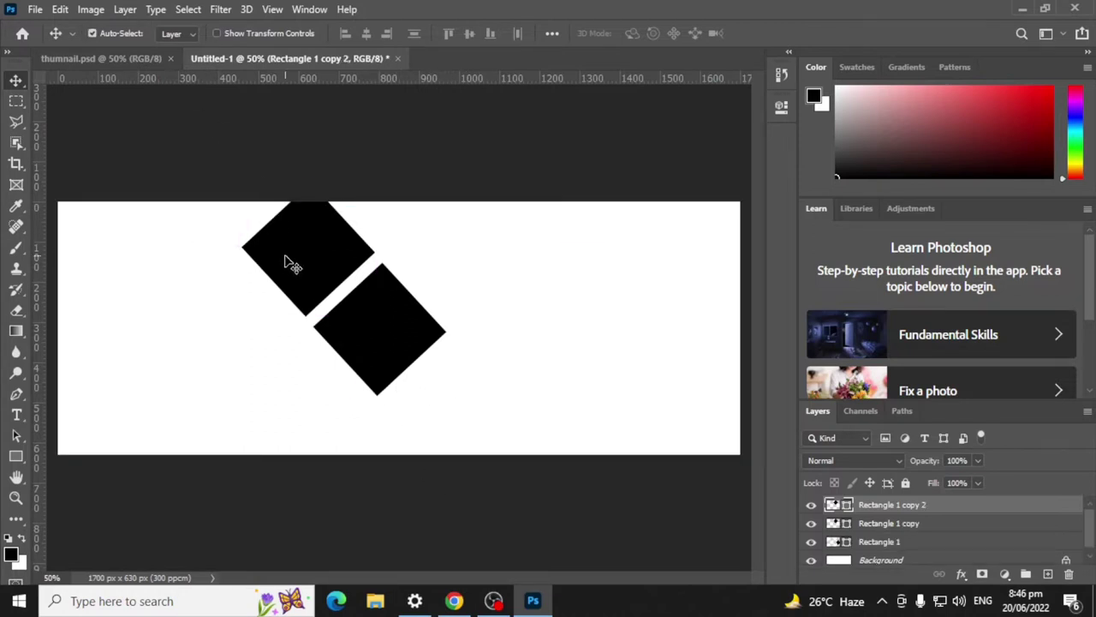
pyautogui.moveTo(289, 263); pyautogui.dragTo(276, 410)
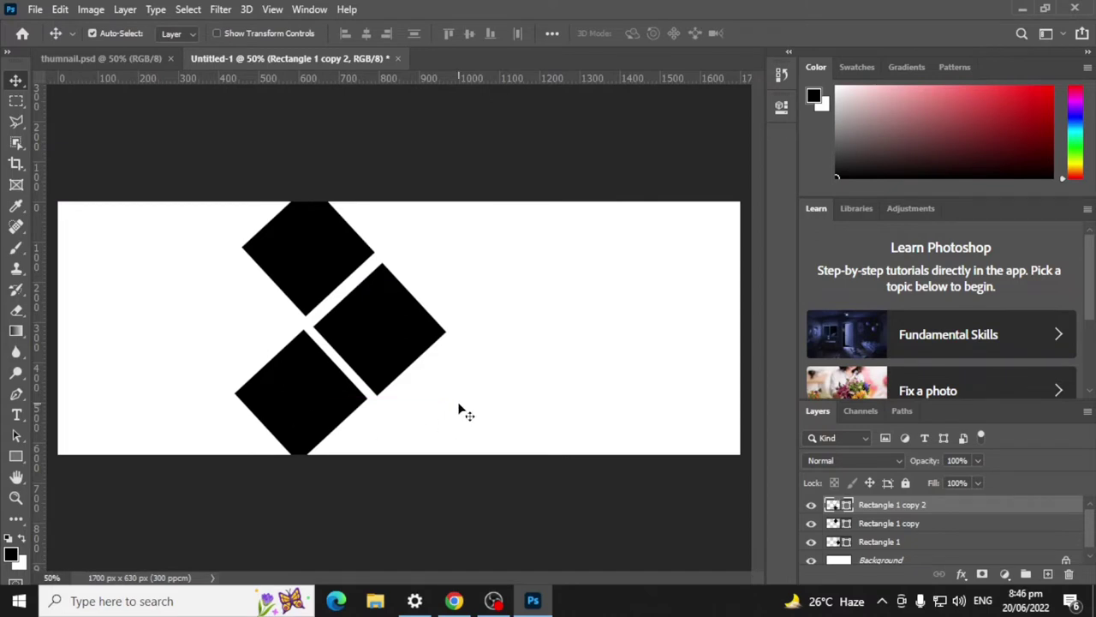
pyautogui.press('Down')
pyautogui.press('Down')
pyautogui.press('Down')
pyautogui.press('Down')
pyautogui.press('Down')
pyautogui.press('Down')
pyautogui.press('Down')
pyautogui.press('Down')
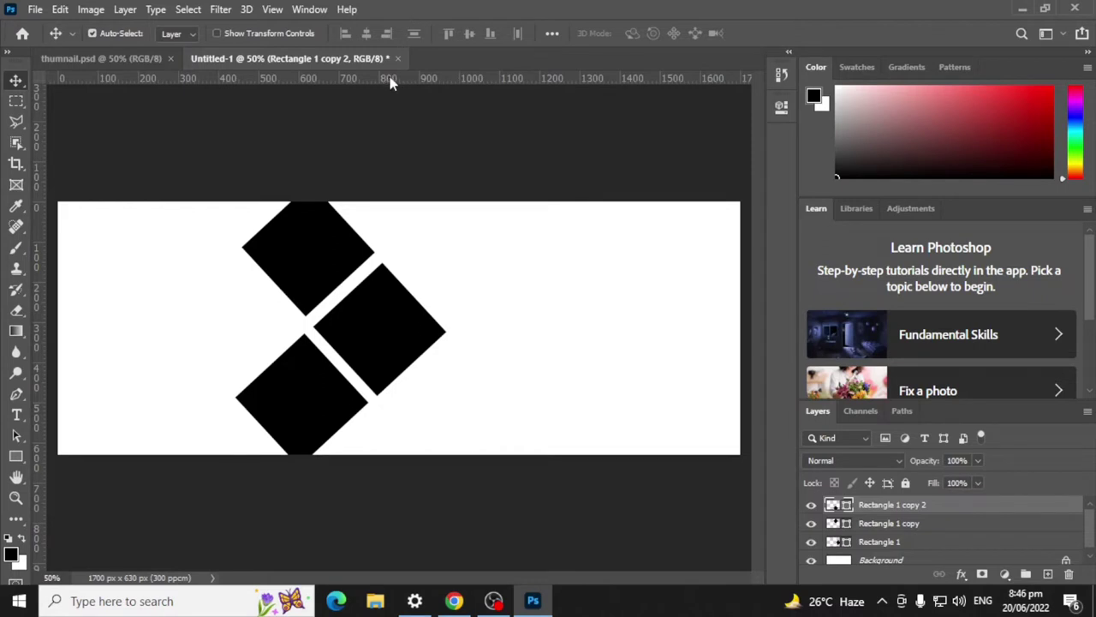
pyautogui.moveTo(389, 81); pyautogui.dragTo(408, 327)
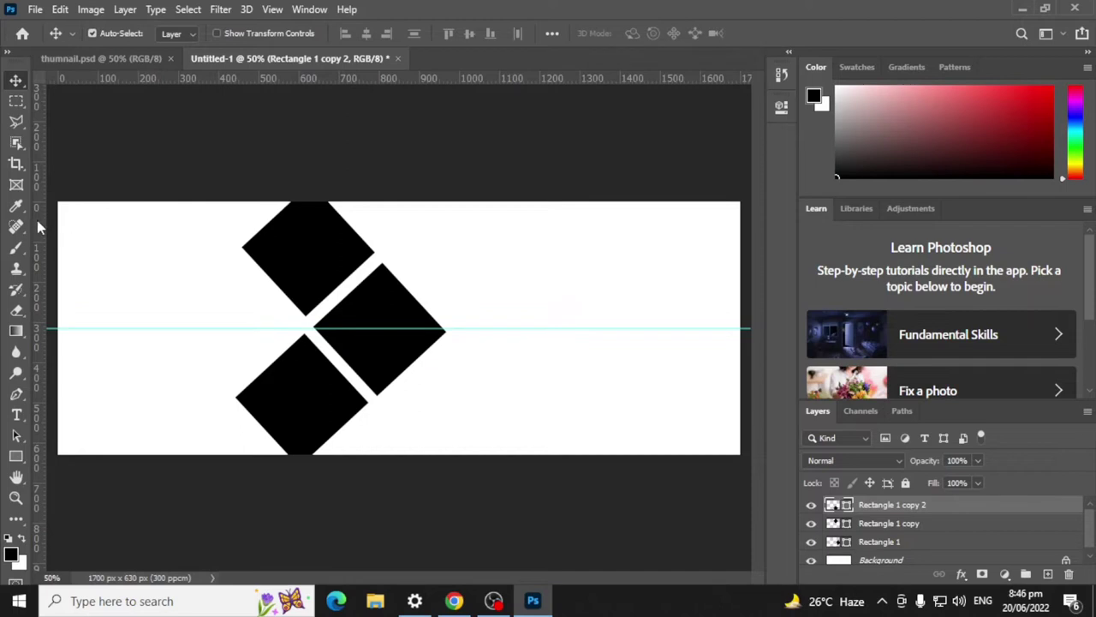
# Step: Add a vertical guide at X 730 px and shift all three diamonds further left
pyautogui.moveTo(37, 220); pyautogui.dragTo(402, 250)
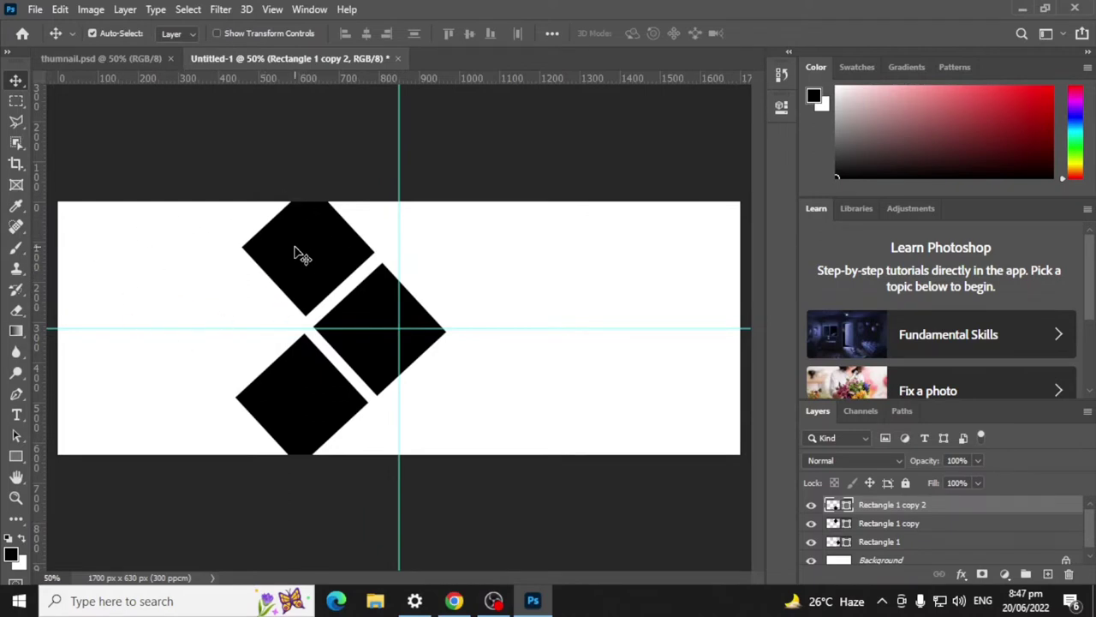
pyautogui.moveTo(296, 252); pyautogui.dragTo(196, 284)
pyautogui.moveTo(300, 413); pyautogui.dragTo(147, 409)
pyautogui.moveTo(385, 317); pyautogui.dragTo(327, 308)
pyautogui.press('Left')
pyautogui.press('Left')
pyautogui.press('Left')
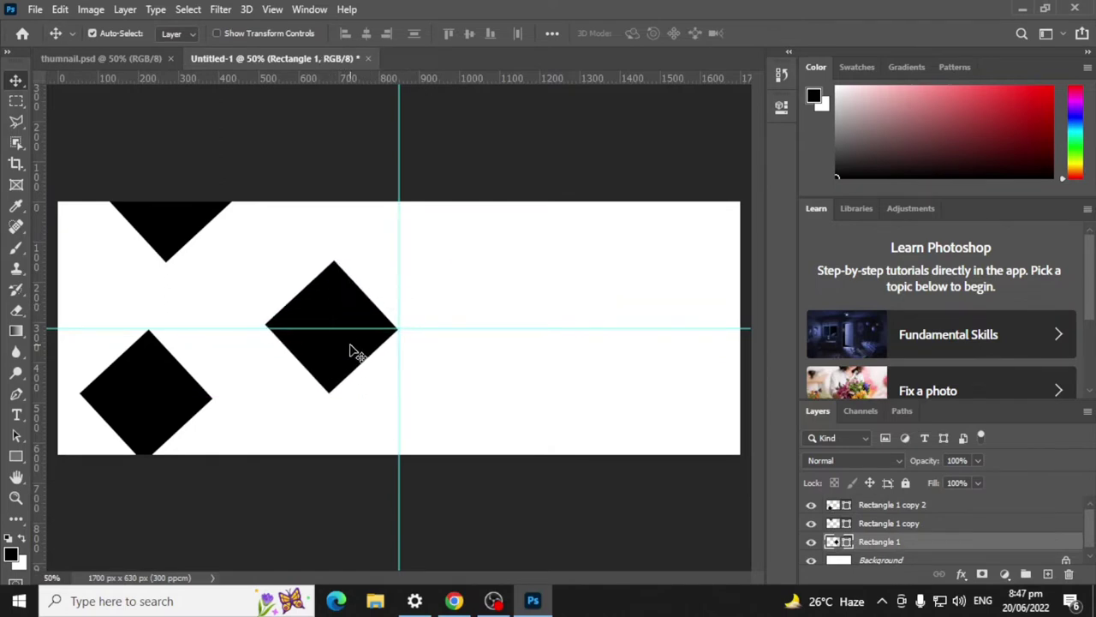
pyautogui.press('Left')
pyautogui.press('Left')
# Step: Straighten the middle diamond by about −1.47° and nudge its right tip onto the guide crossing
pyautogui.hotkey('ctrl', 't')
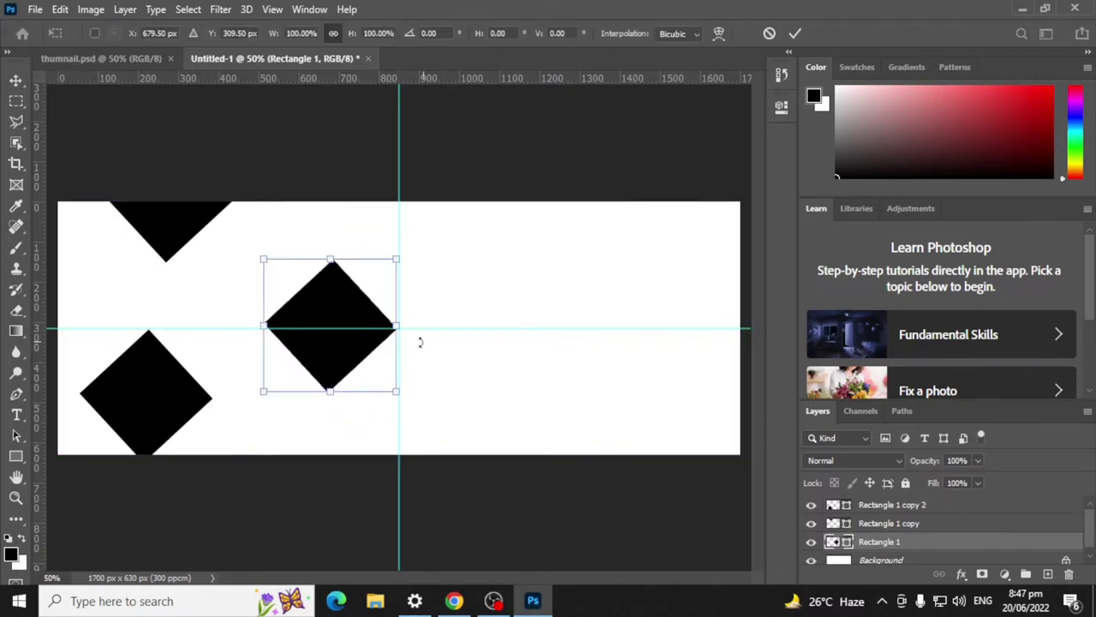
pyautogui.moveTo(418, 403); pyautogui.dragTo(420, 400)
pyautogui.click(796, 33)
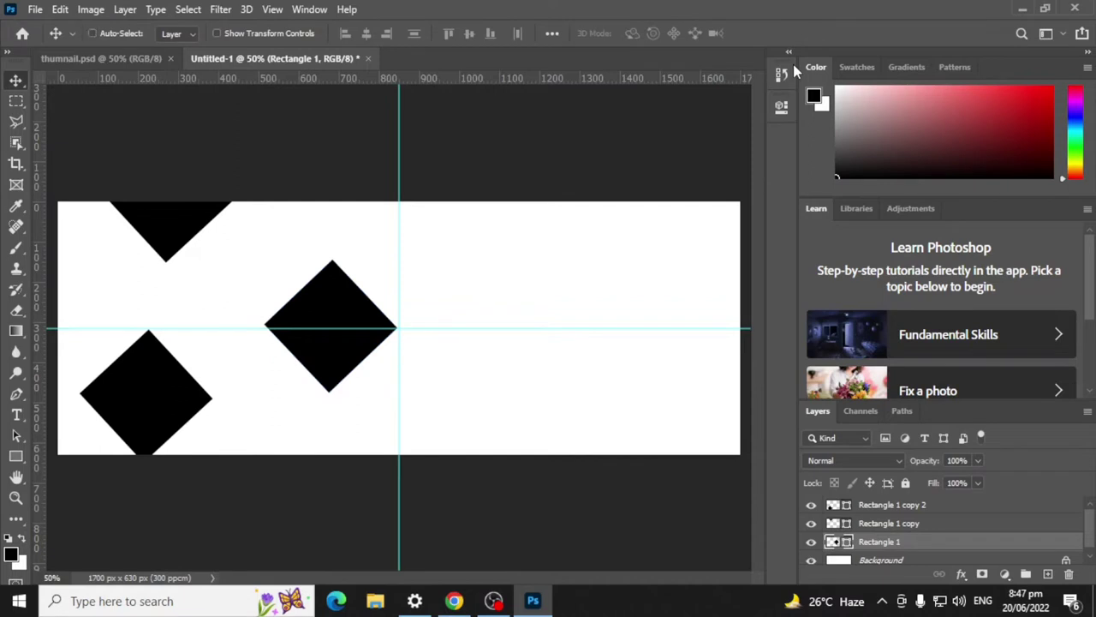
pyautogui.hotkey('ctrl', 't')
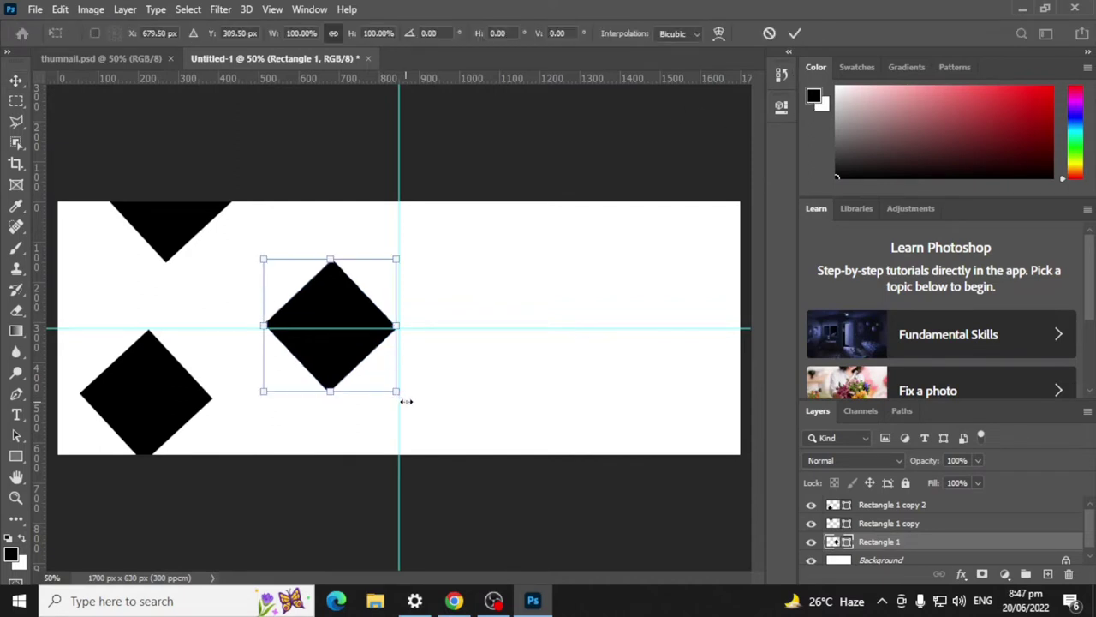
pyautogui.moveTo(407, 405); pyautogui.dragTo(408, 402)
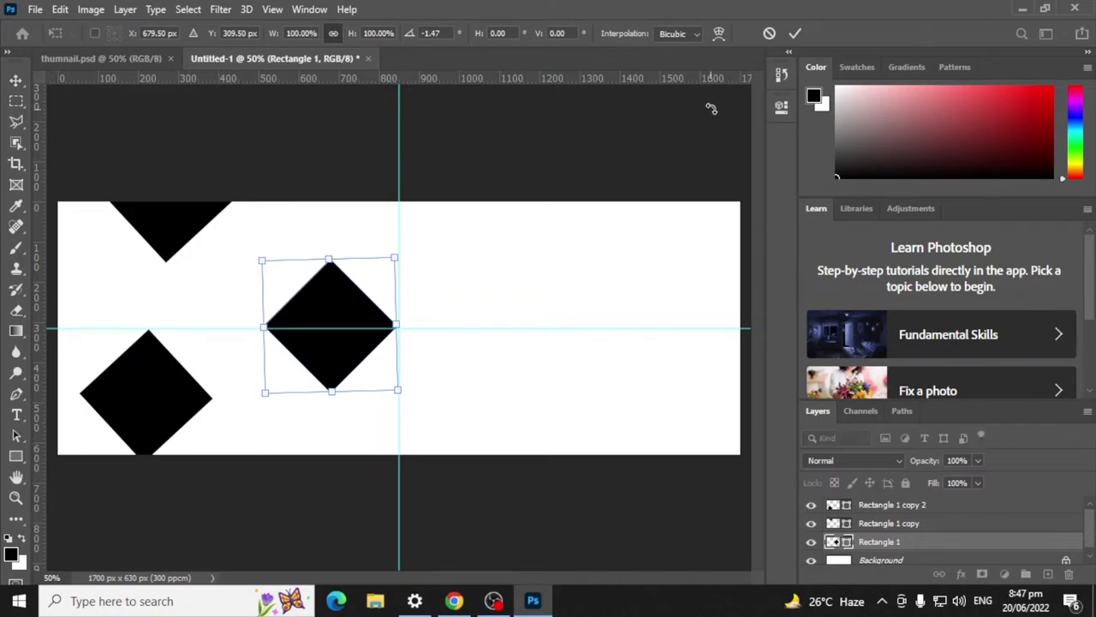
pyautogui.click(795, 35)
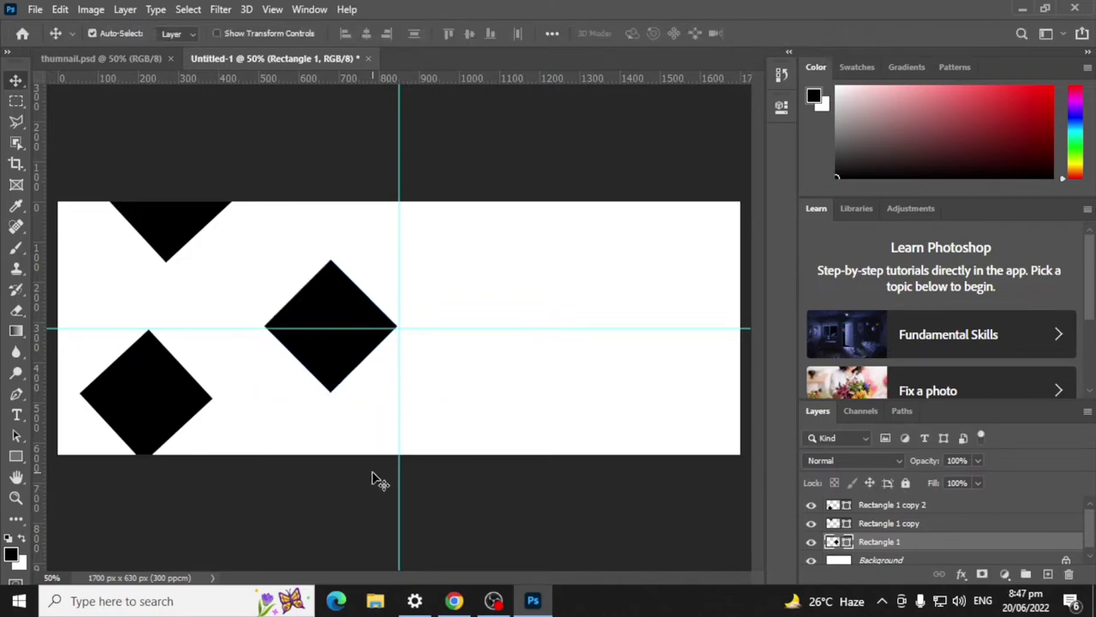
pyautogui.press('Down')
pyautogui.press('Down')
pyautogui.press('Down')
pyautogui.press('Down')
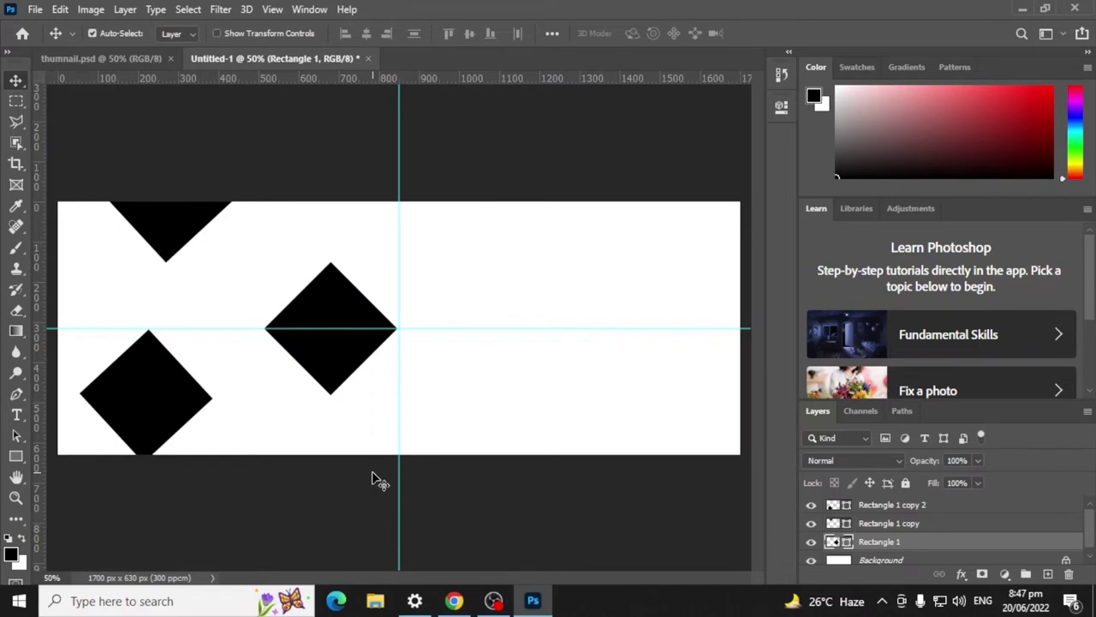
pyautogui.press('Right')
pyautogui.press('Right')
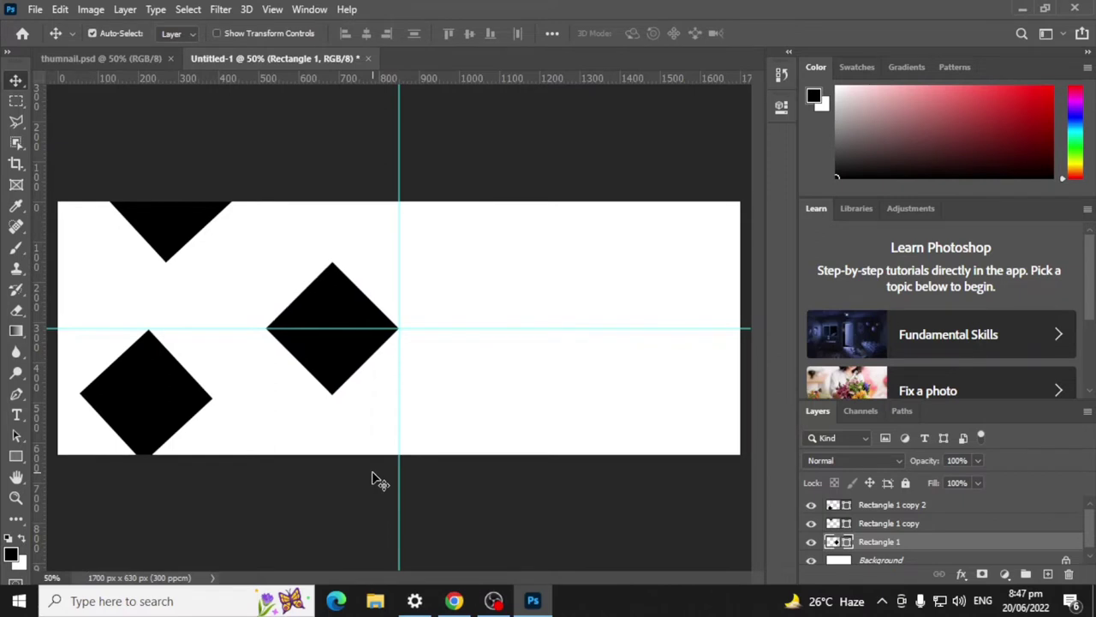
# Step: Delete the two diamond copy layers, then restore them with undo
pyautogui.click(899, 523)
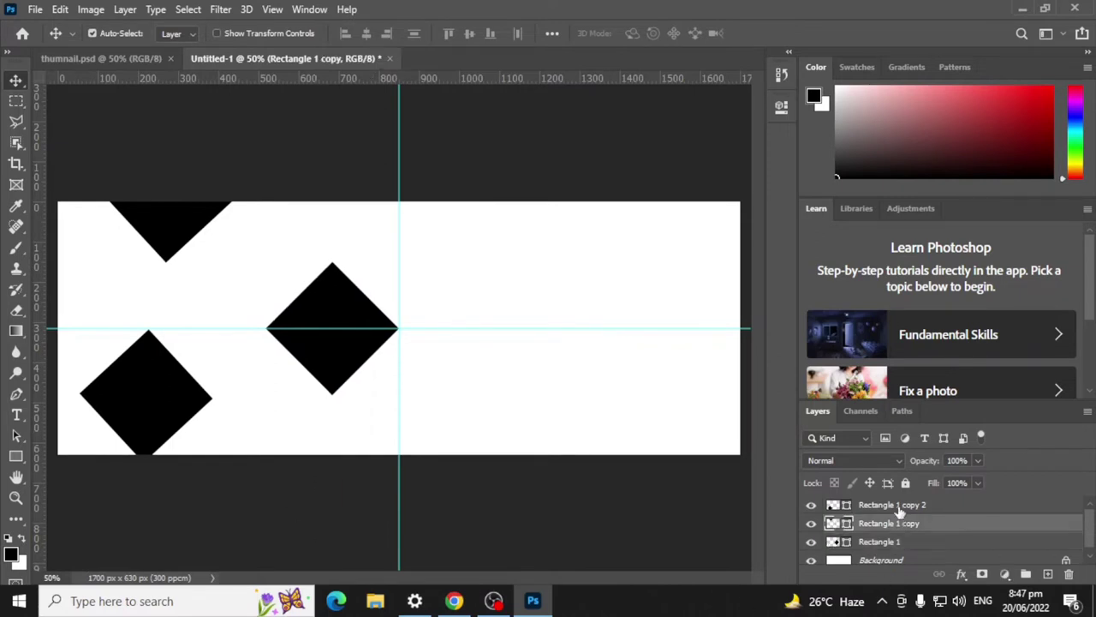
pyautogui.keyDown('shift'); pyautogui.click(901, 506); pyautogui.keyUp('shift')
pyautogui.press('Delete')
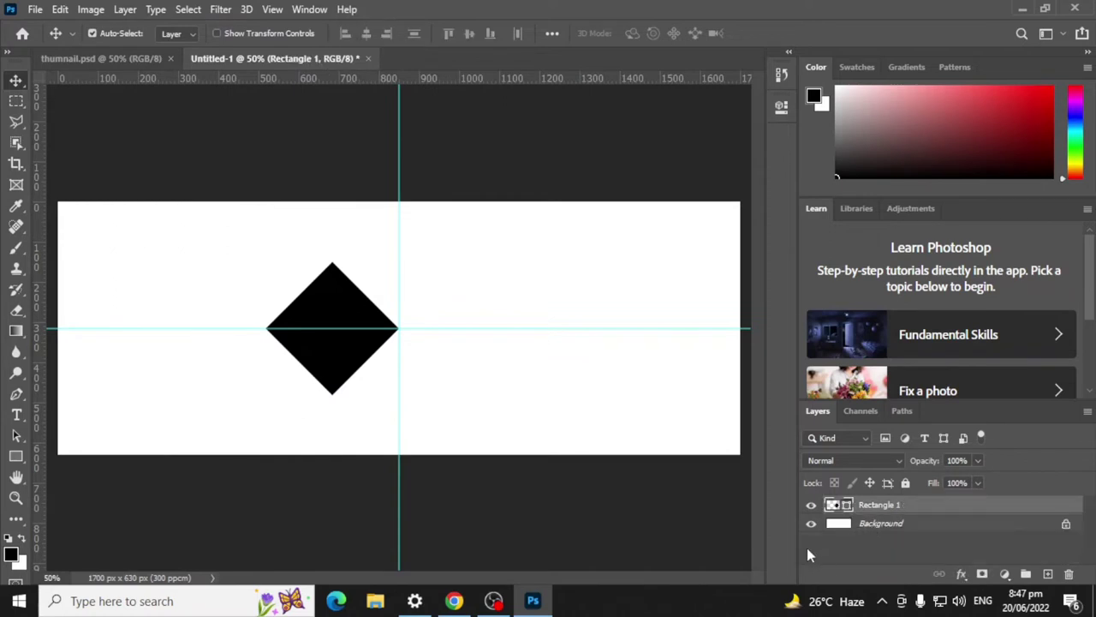
pyautogui.press('ctrl')
pyautogui.hotkey('ctrl', 'z')
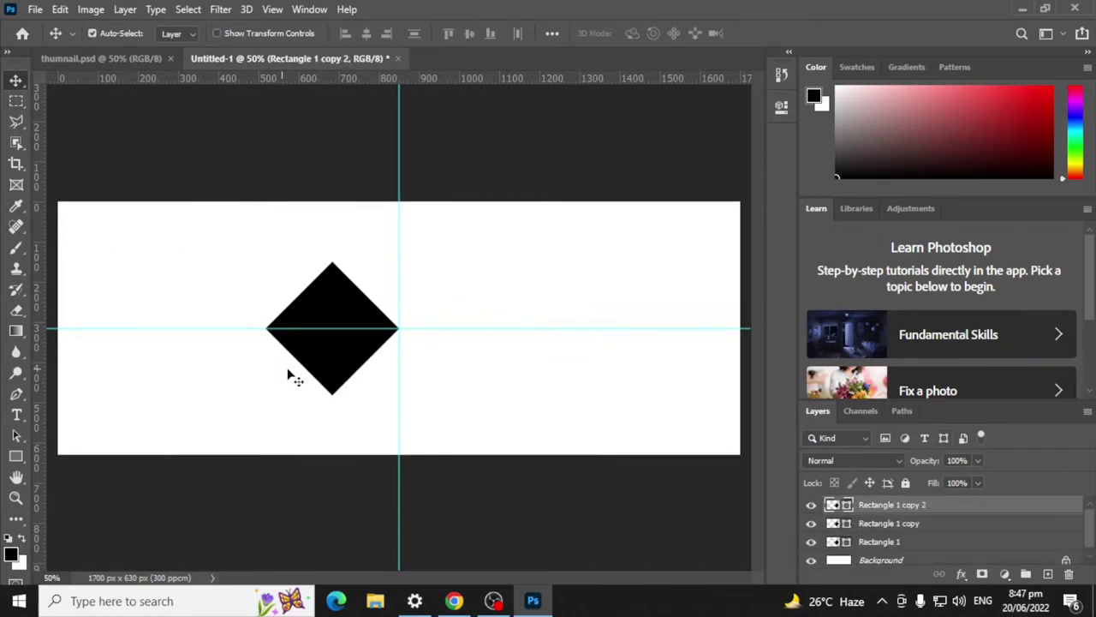
# Step: Move the top diamond up-left and place a duplicate below it
pyautogui.moveTo(318, 314); pyautogui.dragTo(245, 232)
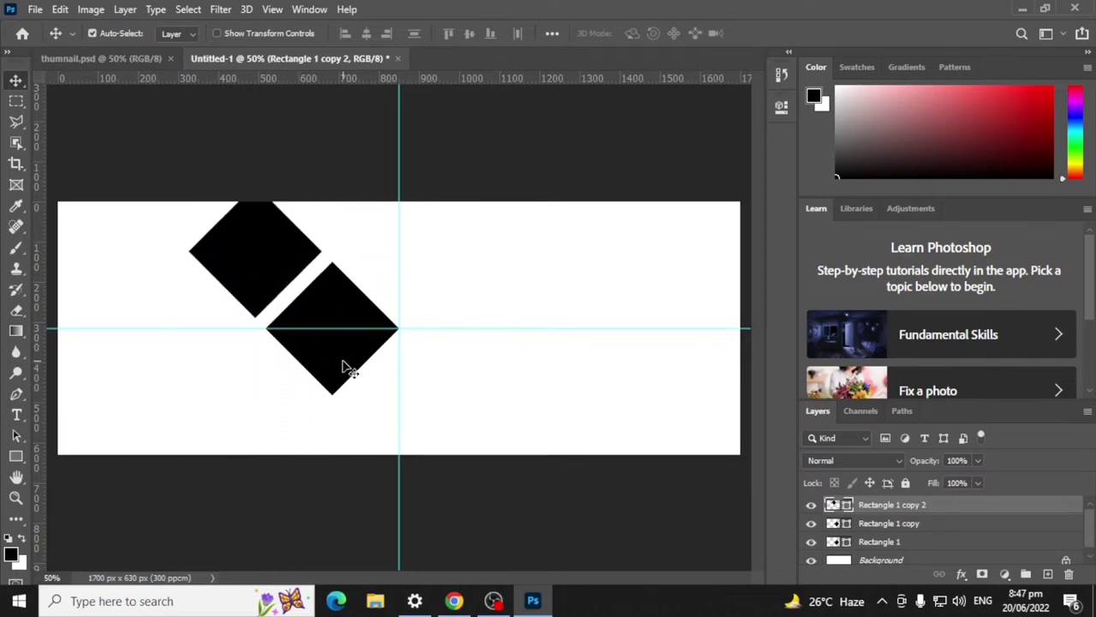
pyautogui.press('ctrl')
pyautogui.hotkey('ctrl', 'j')
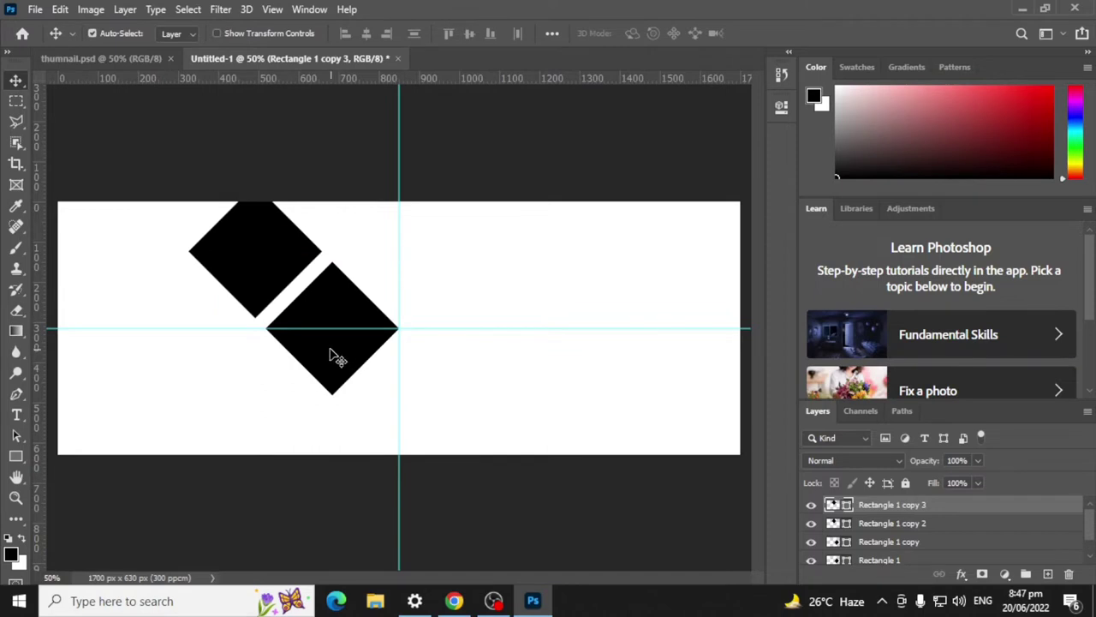
pyautogui.moveTo(330, 362); pyautogui.dragTo(249, 440)
# Step: Try moving the right diamond, Rectangle 1, to the left side, then undo it
pyautogui.click(339, 316)
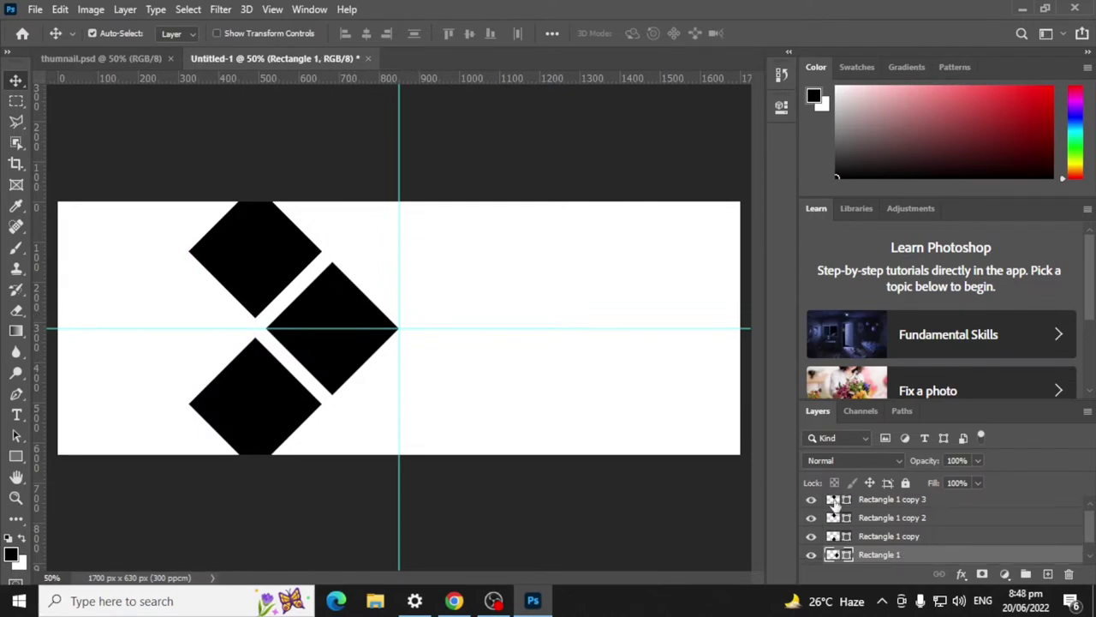
pyautogui.scroll(1, 891, 548)
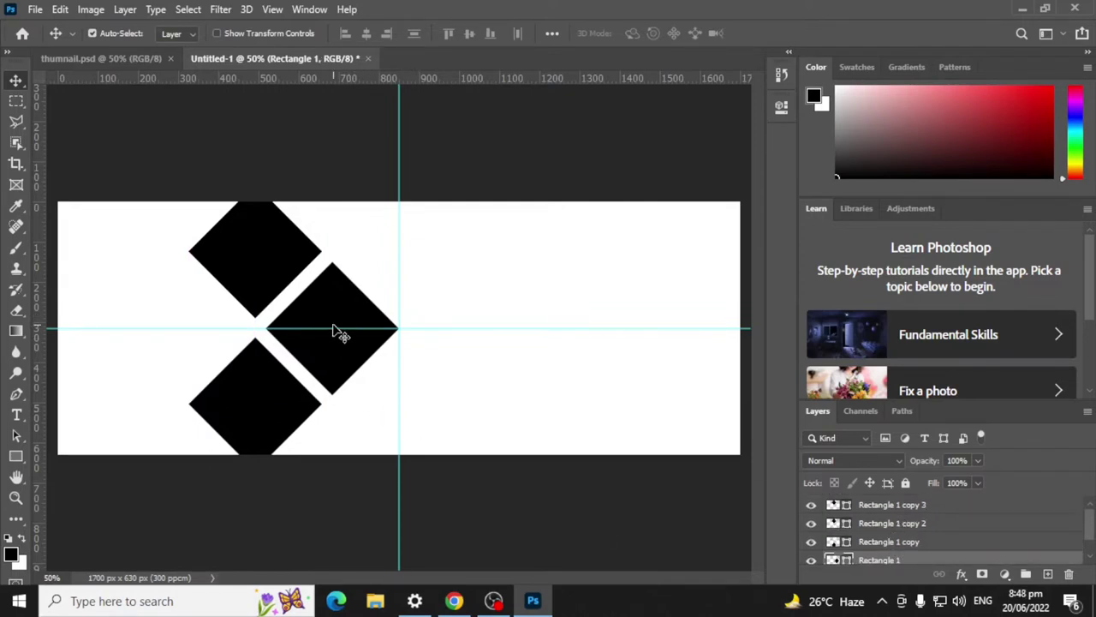
pyautogui.moveTo(337, 330); pyautogui.dragTo(157, 330)
pyautogui.press('ctrl')
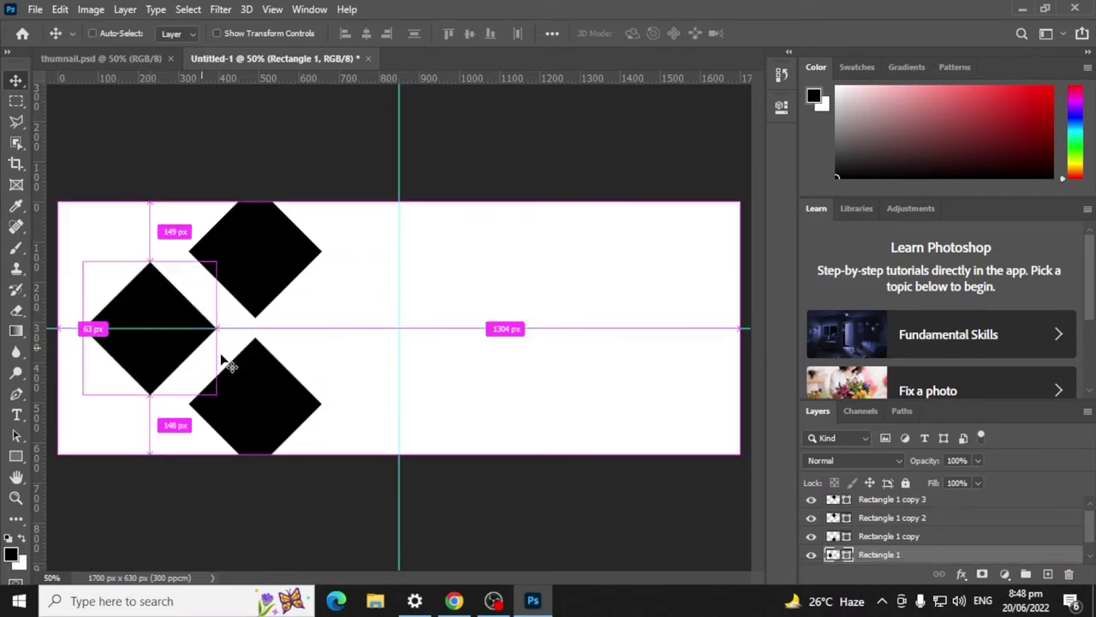
pyautogui.press('ctrl')
pyautogui.hotkey('ctrl', 'z')
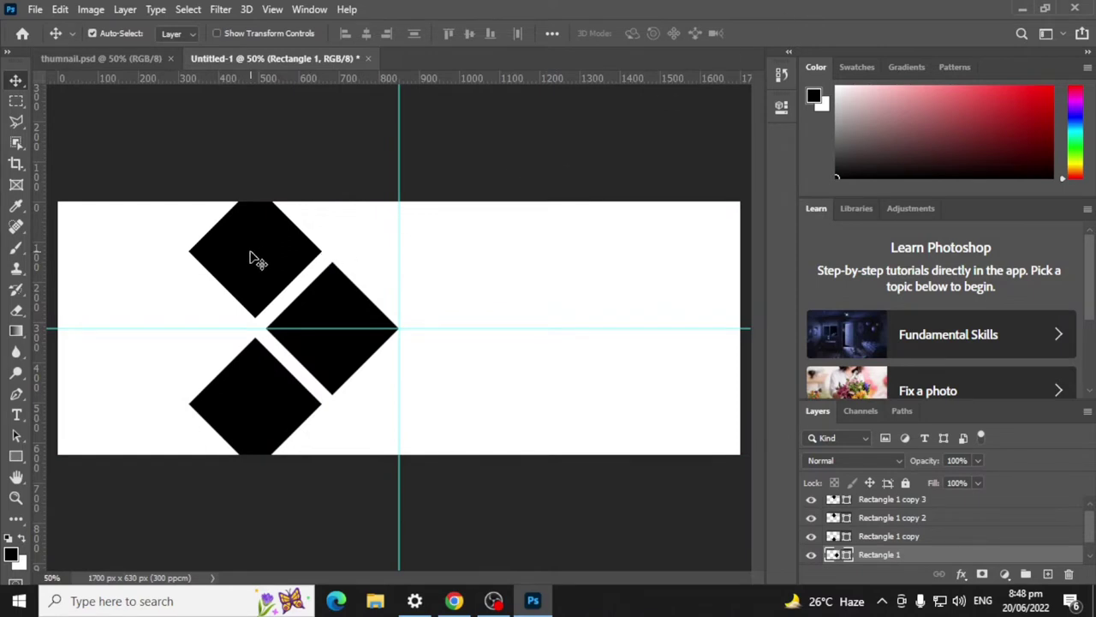
# Step: Place a diamond copy on the left and nudge the left and bottom diamonds into even gaps
pyautogui.moveTo(255, 260); pyautogui.dragTo(175, 334)
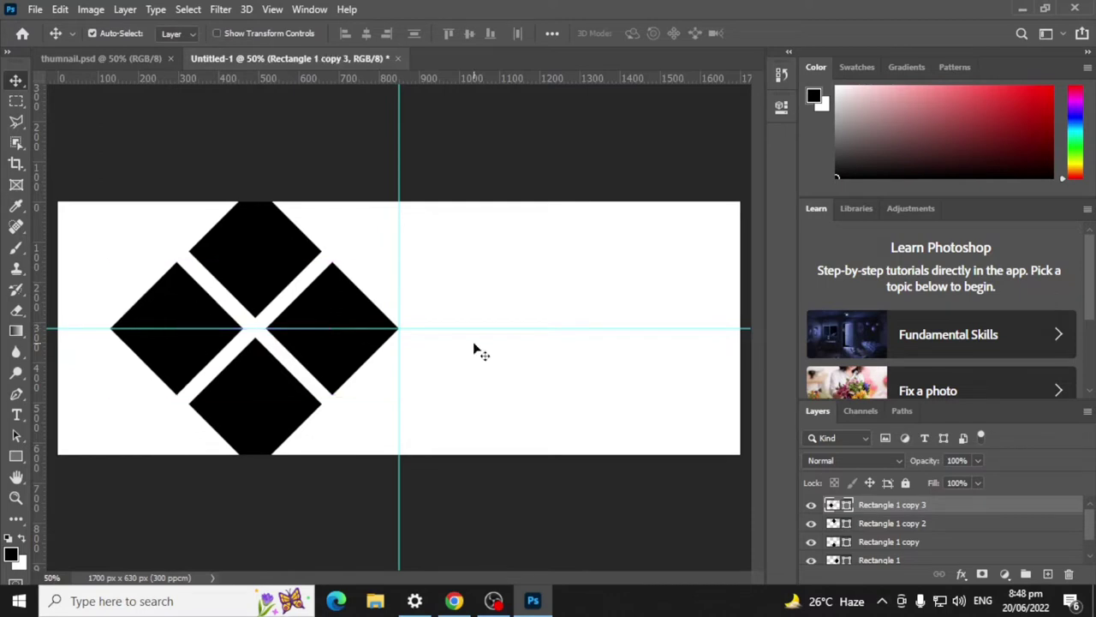
pyautogui.press('Right')
pyautogui.press('Right')
pyautogui.press('Right')
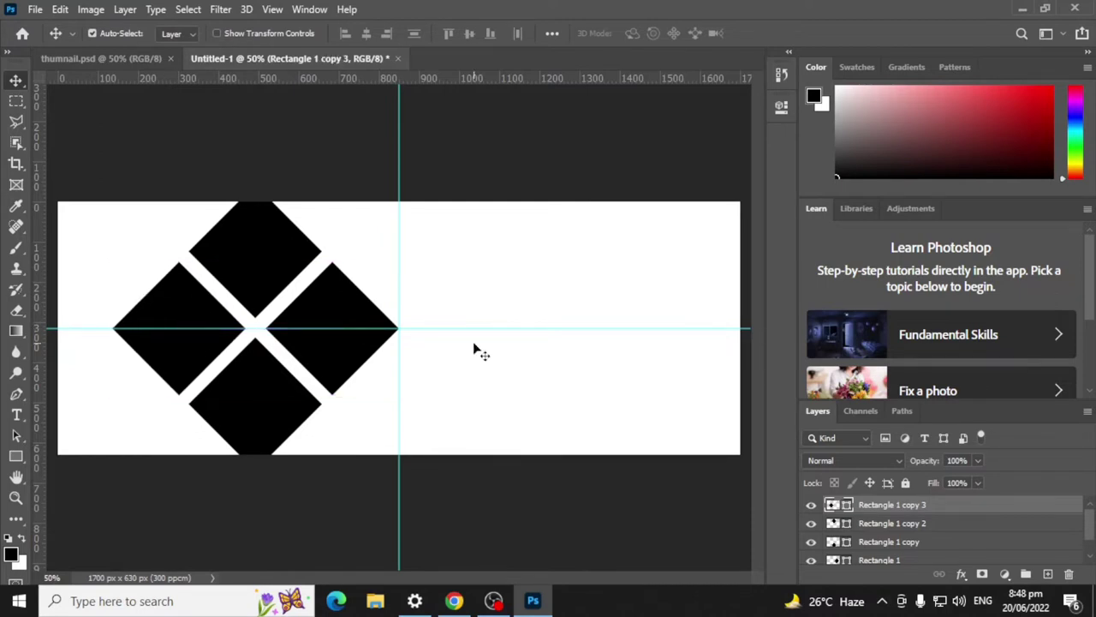
pyautogui.press('Left')
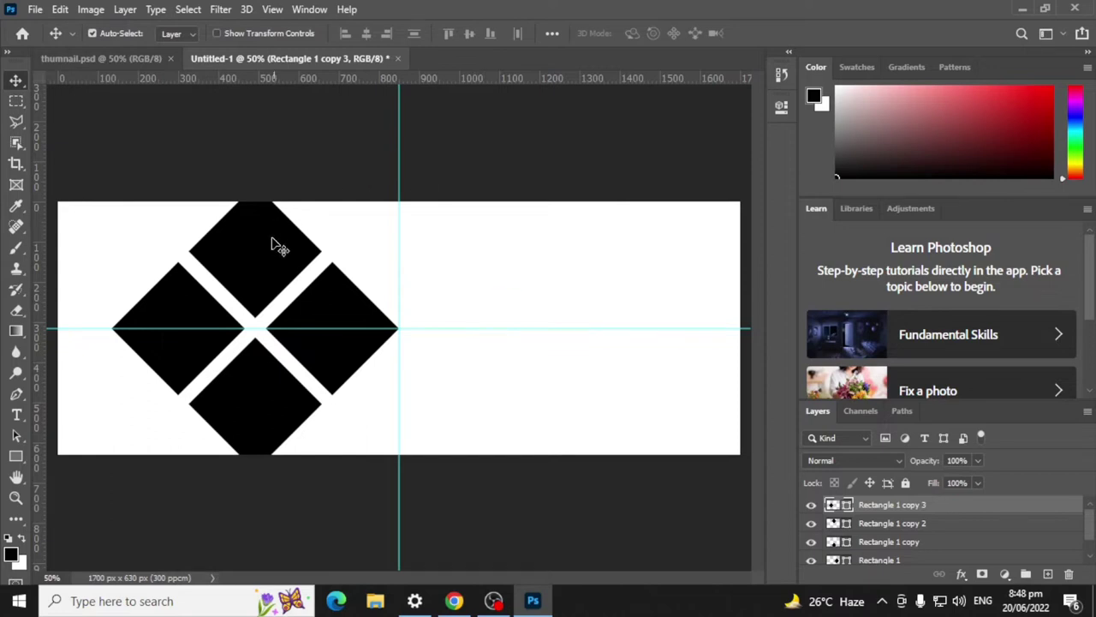
pyautogui.click(294, 421)
pyautogui.press('Left')
pyautogui.press('Left')
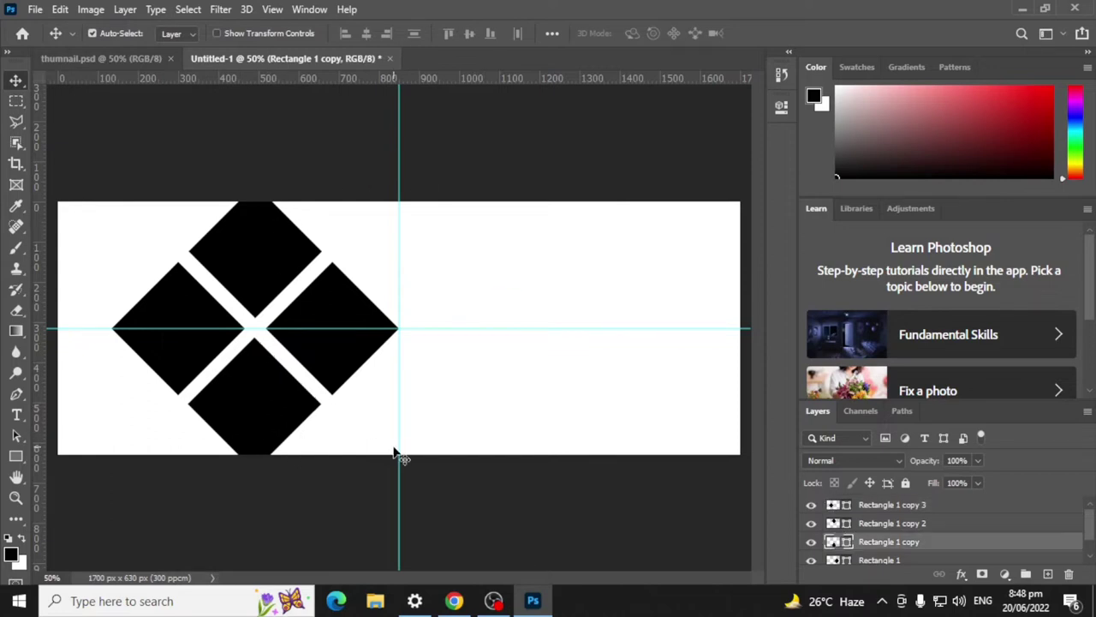
pyautogui.press('Left')
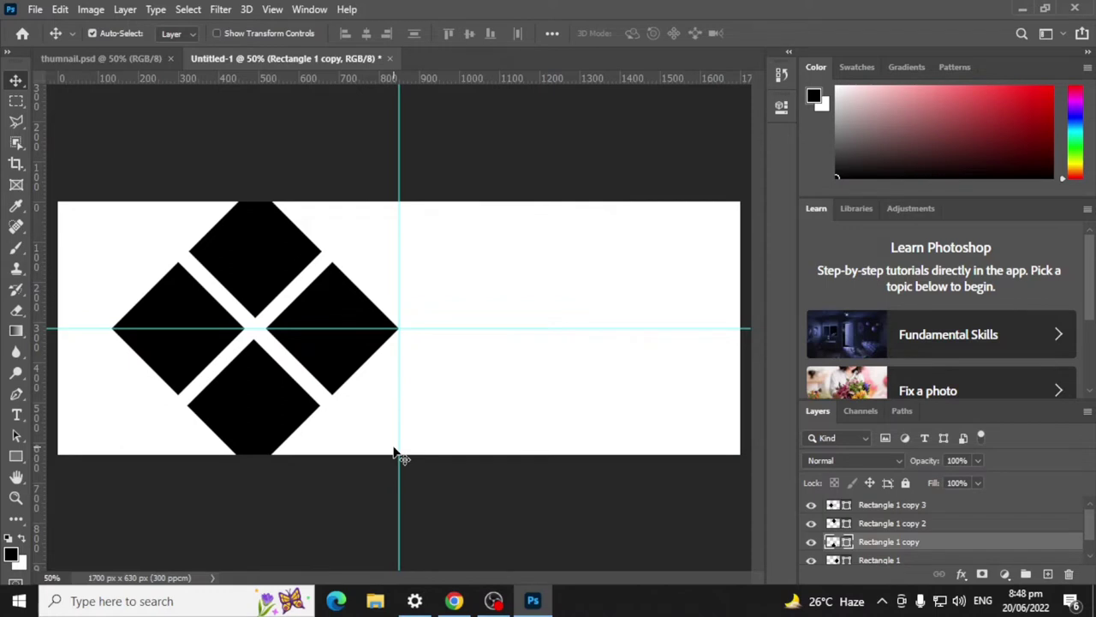
pyautogui.click(208, 321)
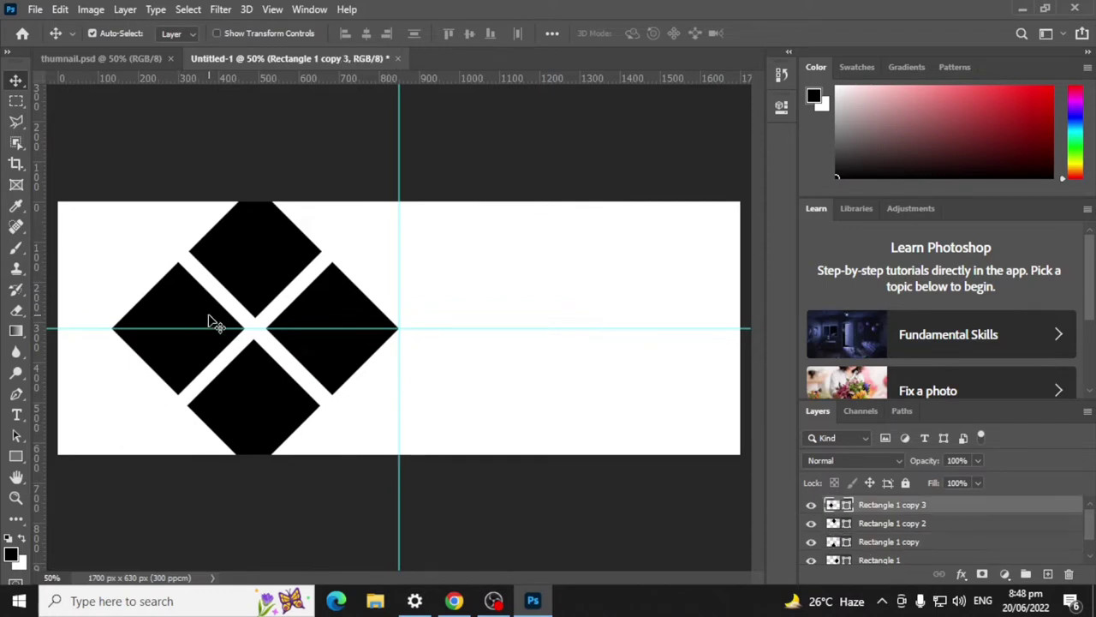
pyautogui.press('Left')
pyautogui.press('Left')
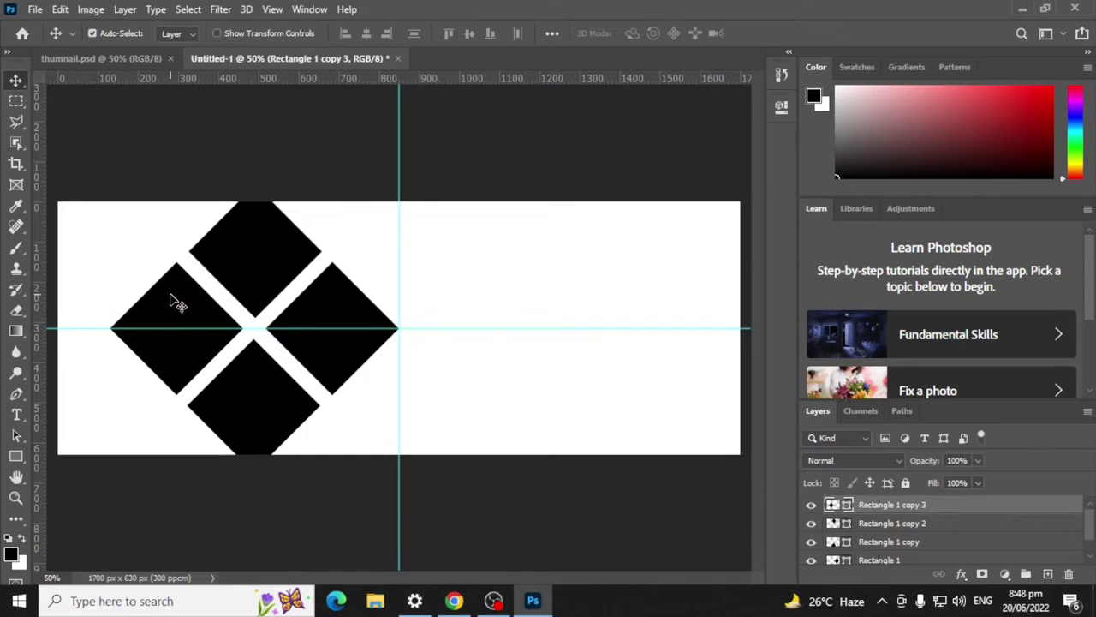
pyautogui.hotkey('ctrl', 'j')
# Step: Fill the top-left and bottom-left corners with diamond copies
pyautogui.moveTo(189, 324); pyautogui.dragTo(85, 239)
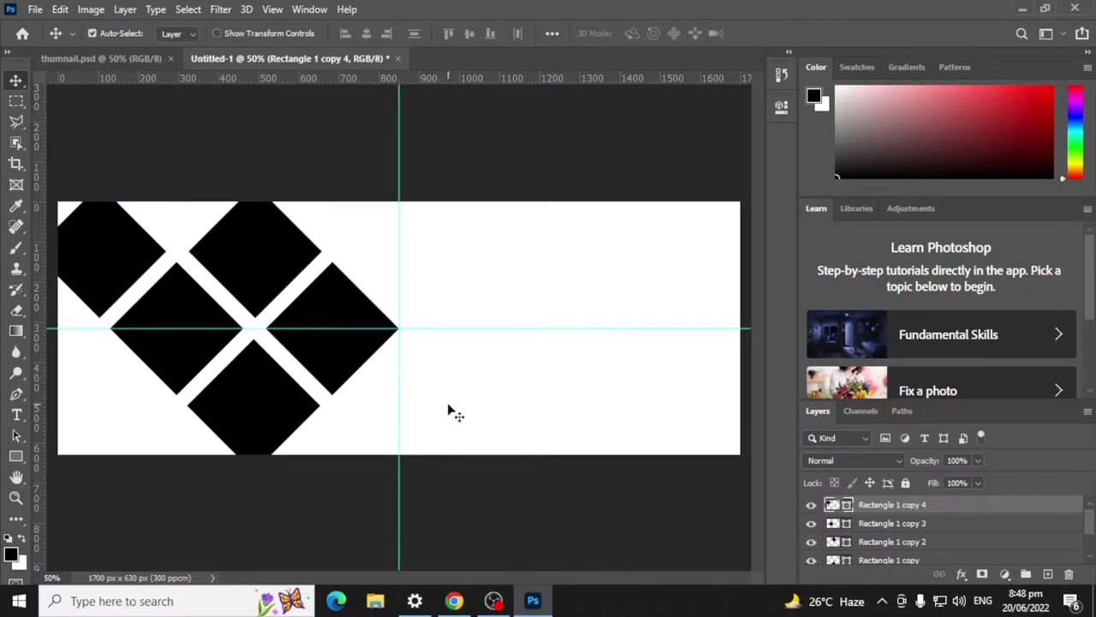
pyautogui.press('Left')
pyautogui.press('Left')
pyautogui.press('Left')
pyautogui.press('Left')
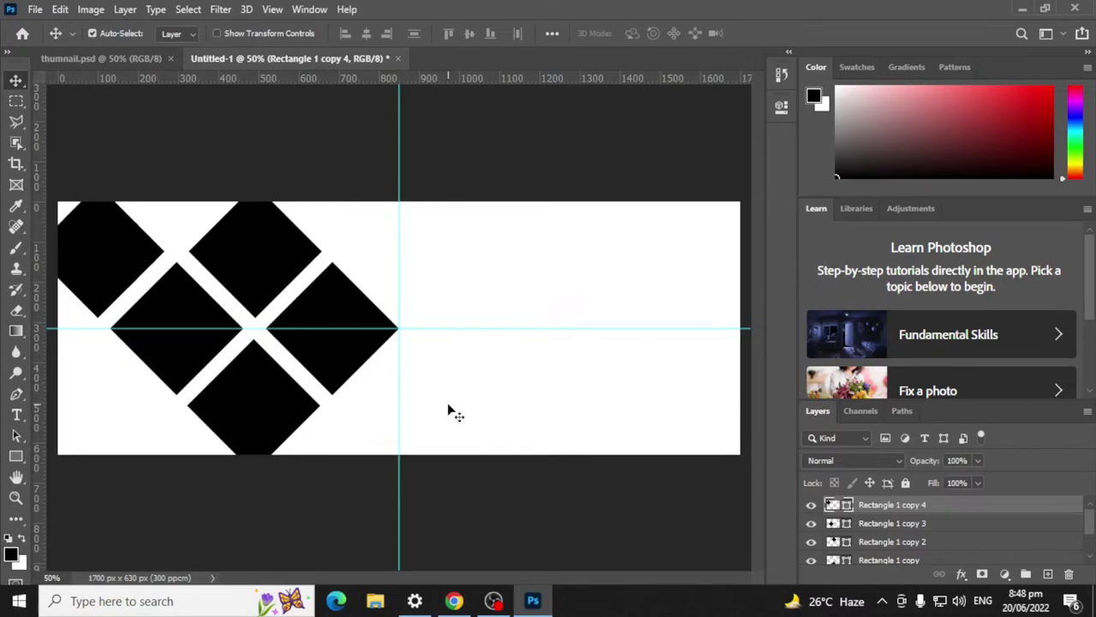
pyautogui.press('Right')
pyautogui.press('Right')
pyautogui.press('Left')
pyautogui.press('Left')
pyautogui.press('Right')
pyautogui.press('Right')
pyautogui.keyDown('alt'); pyautogui.click(191, 351); pyautogui.keyUp('alt')
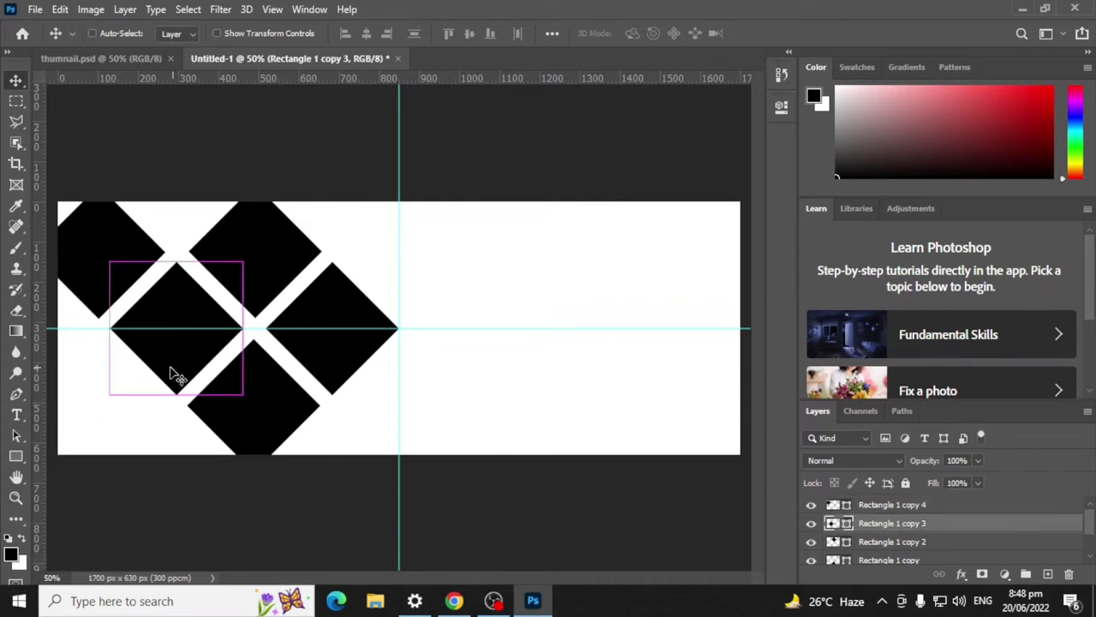
pyautogui.moveTo(168, 368); pyautogui.dragTo(88, 425)
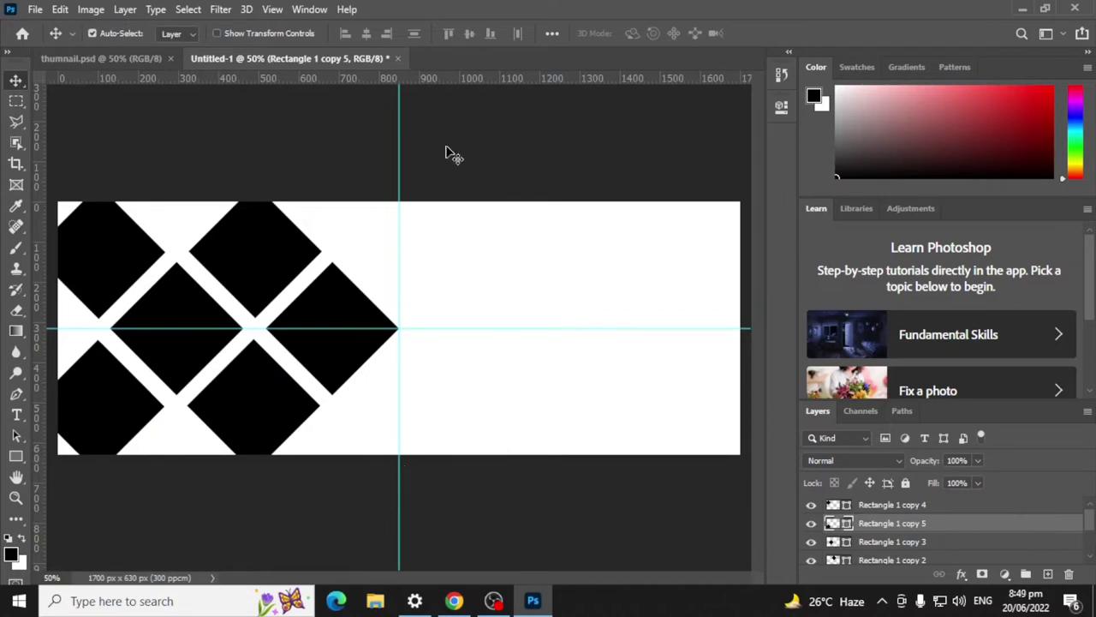
# Step: Duplicate the top-left diamond into the gap along the top edge
pyautogui.click(144, 248)
pyautogui.press('ctrl')
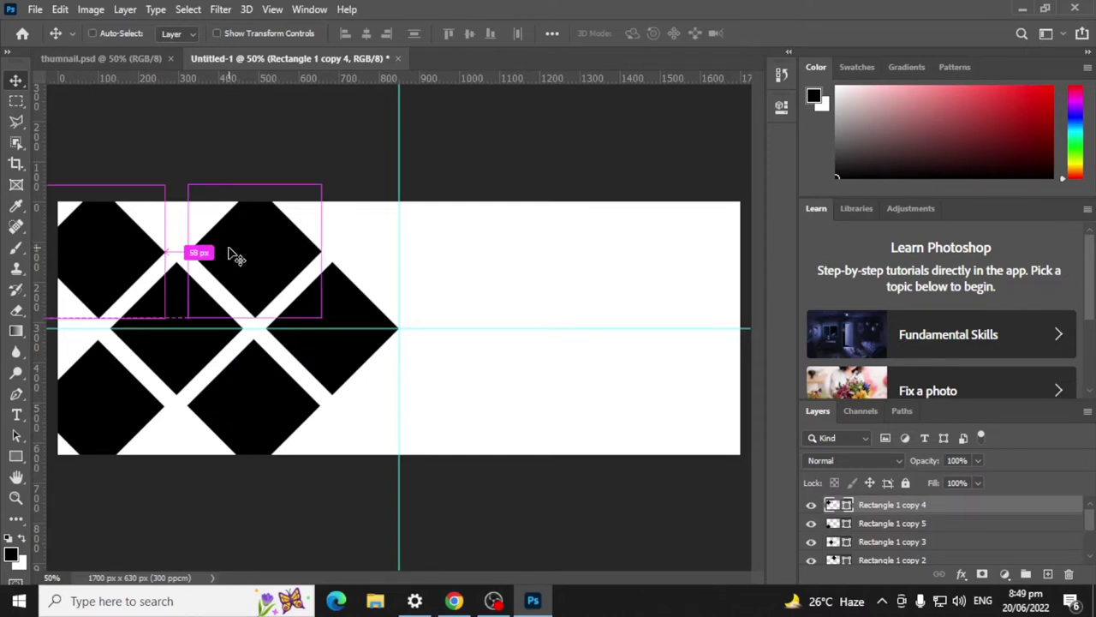
pyautogui.hotkey('ctrl', 'j')
pyautogui.moveTo(125, 251); pyautogui.dragTo(181, 178)
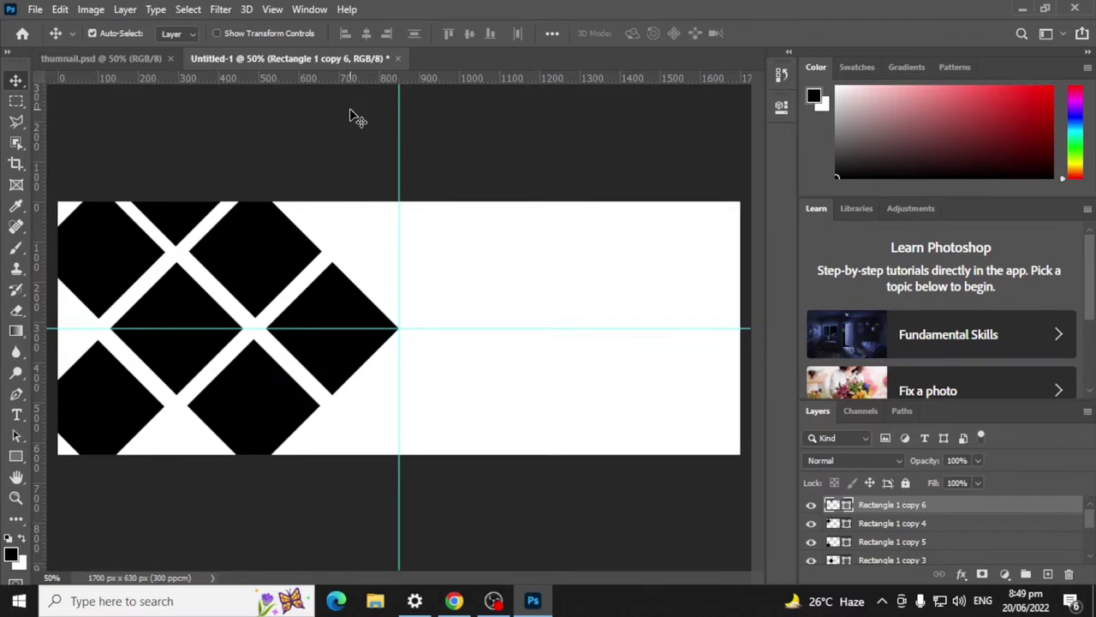
# Step: Copy the top diamond down into a lower gap in the lattice
pyautogui.click(108, 234)
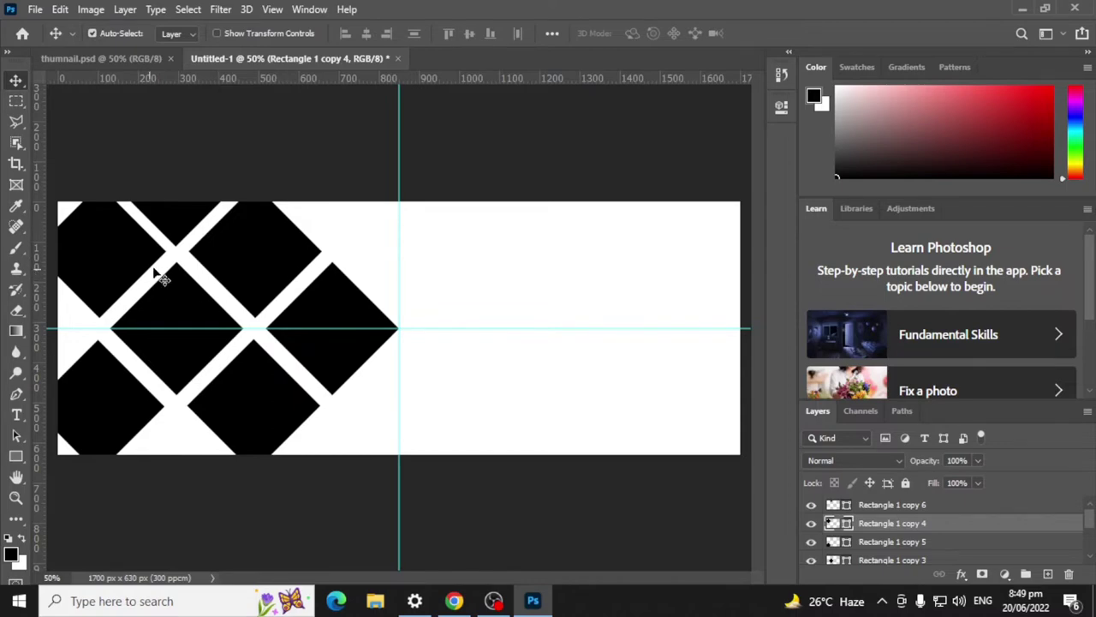
pyautogui.click(188, 217)
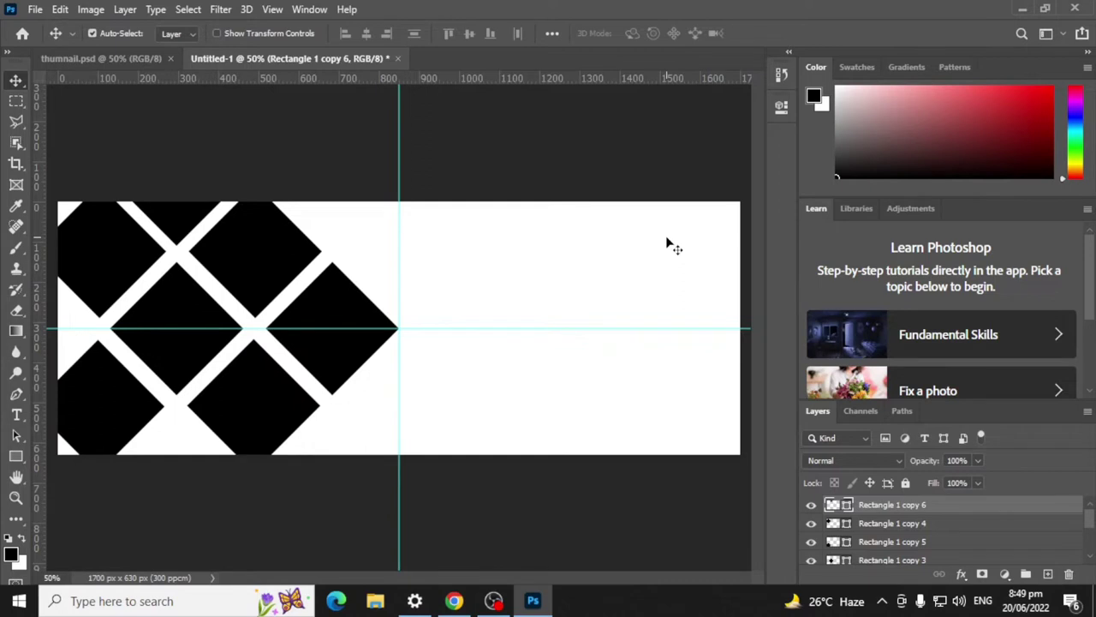
pyautogui.click(113, 415)
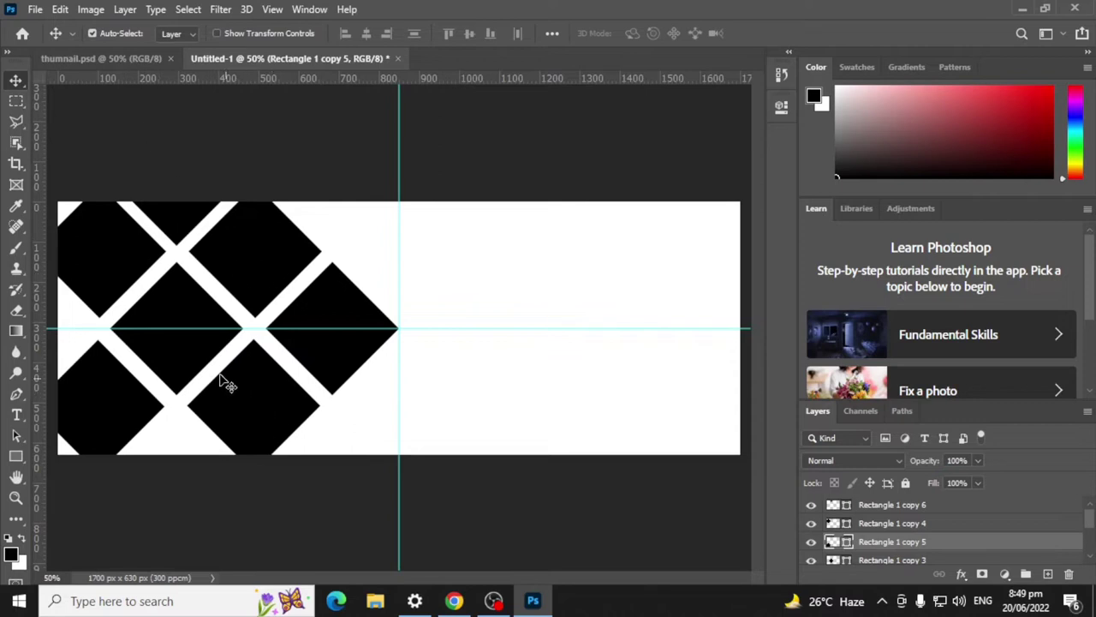
pyautogui.click(186, 215)
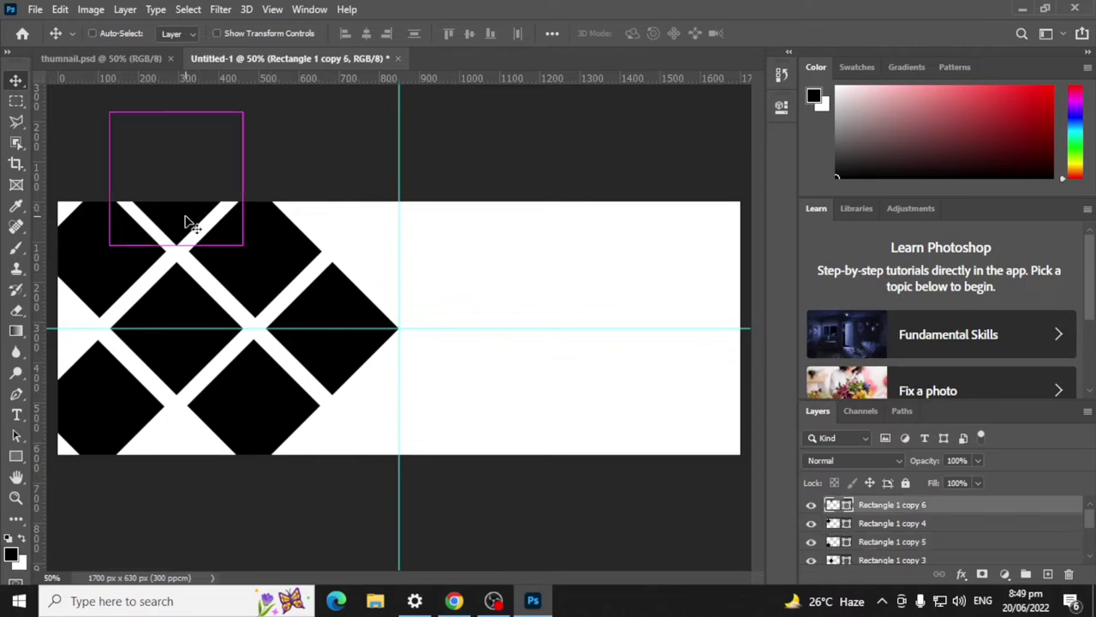
pyautogui.moveTo(187, 221); pyautogui.dragTo(169, 521)
# Step: Copy the bottom-left diamond into the gap up-left, then view thumnail.psd
pyautogui.keyDown('ctrl'); pyautogui.click(86, 394); pyautogui.keyUp('ctrl')
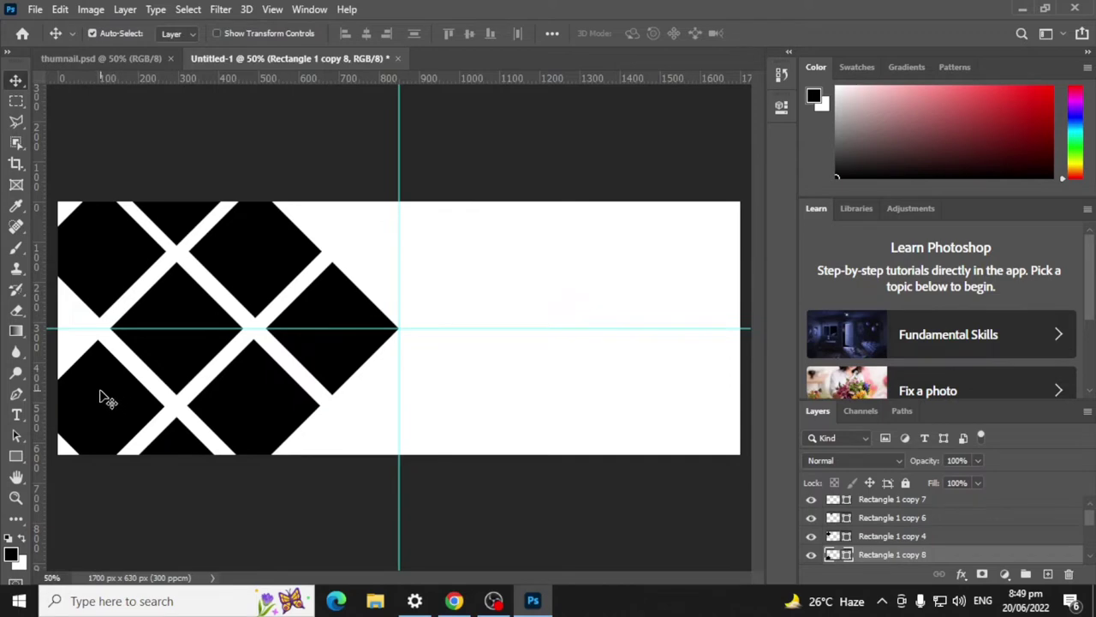
pyautogui.moveTo(100, 394); pyautogui.dragTo(36, 322)
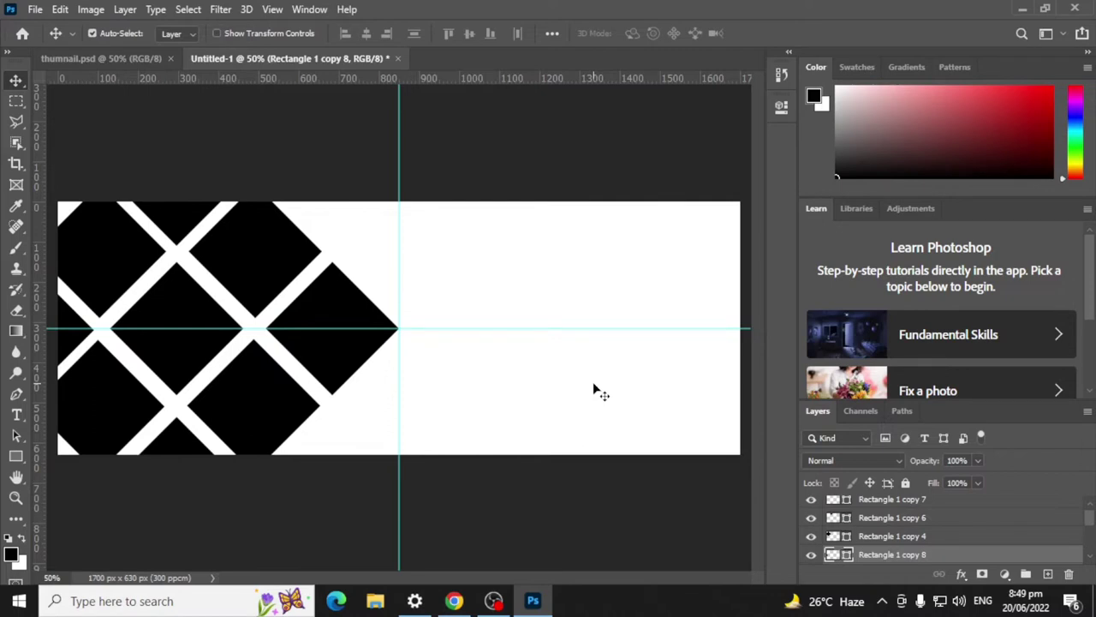
pyautogui.click(126, 56)
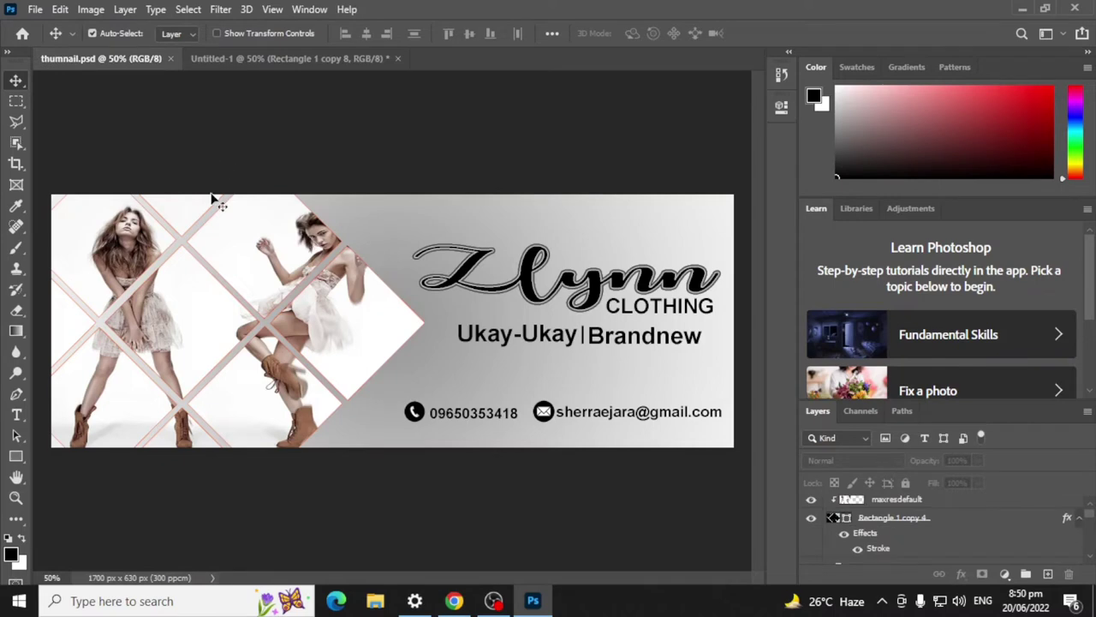
# Step: In Untitled-1, select layers Rectangle 1 copy 7 through Rectangle 1 and merge them with Ctrl+E
pyautogui.click(289, 58)
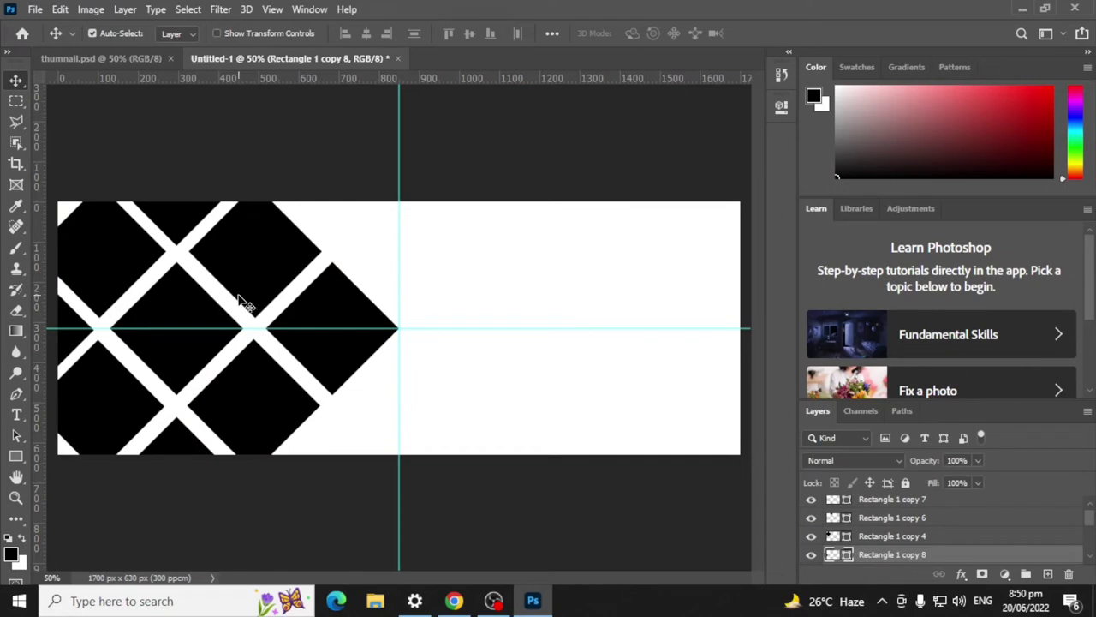
pyautogui.click(183, 548)
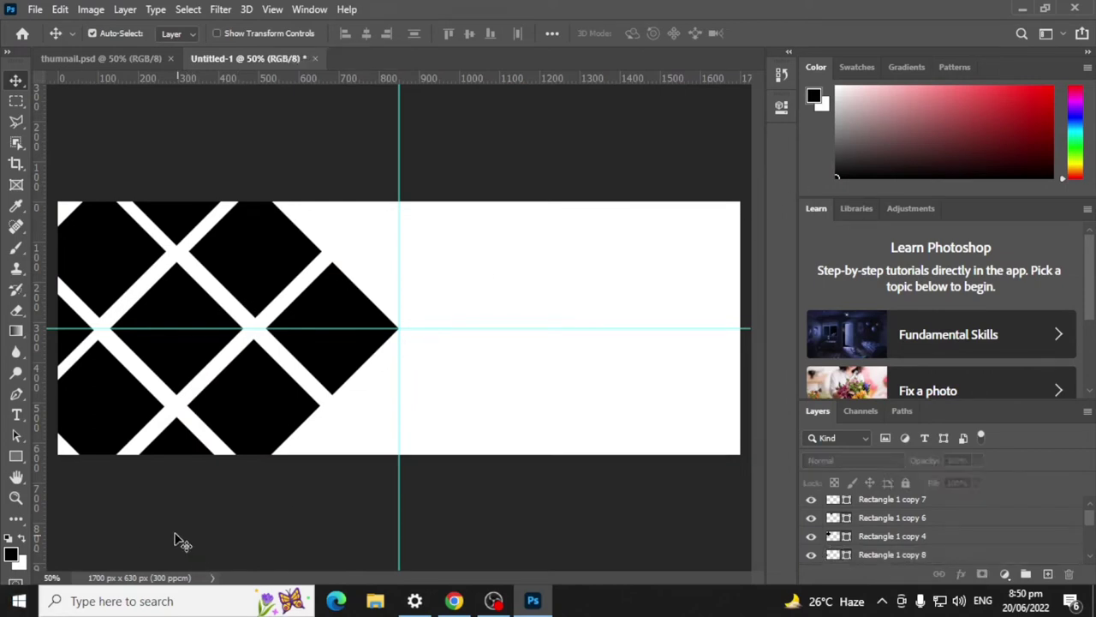
pyautogui.click(175, 224)
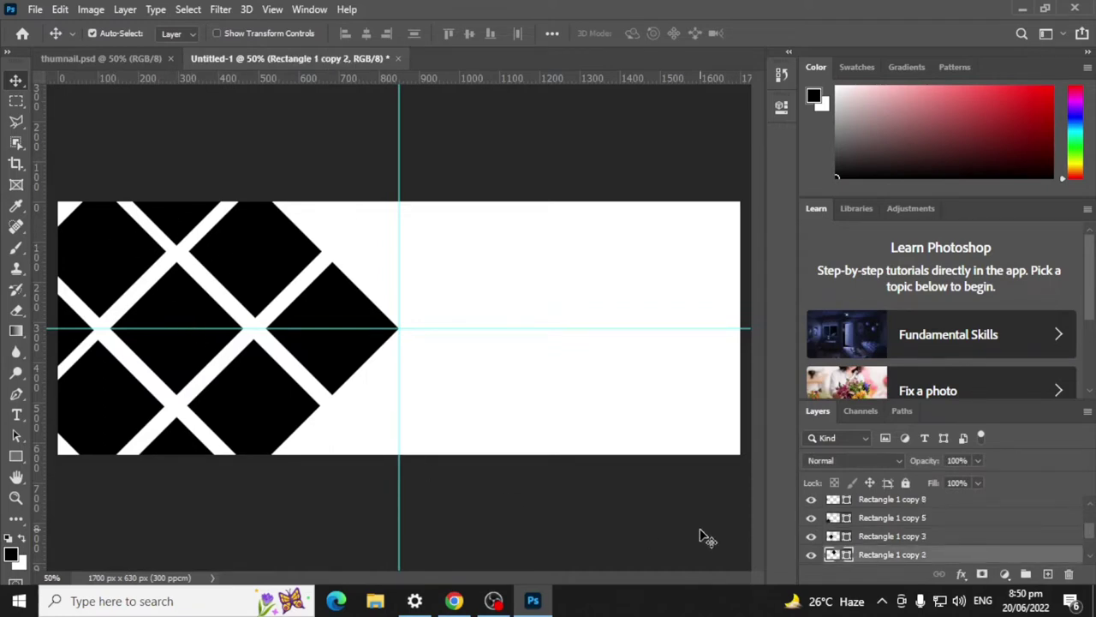
pyautogui.scroll(1, 947, 522)
pyautogui.scroll(1, 948, 522)
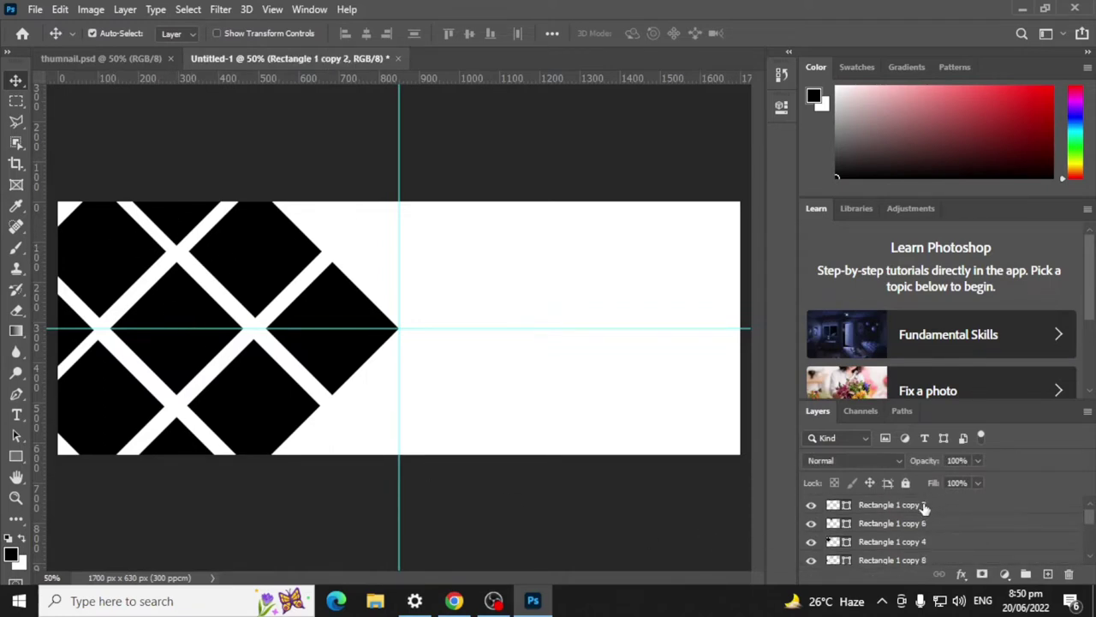
pyautogui.click(924, 507)
pyautogui.scroll(-2, 949, 523)
pyautogui.scroll(-2, 949, 524)
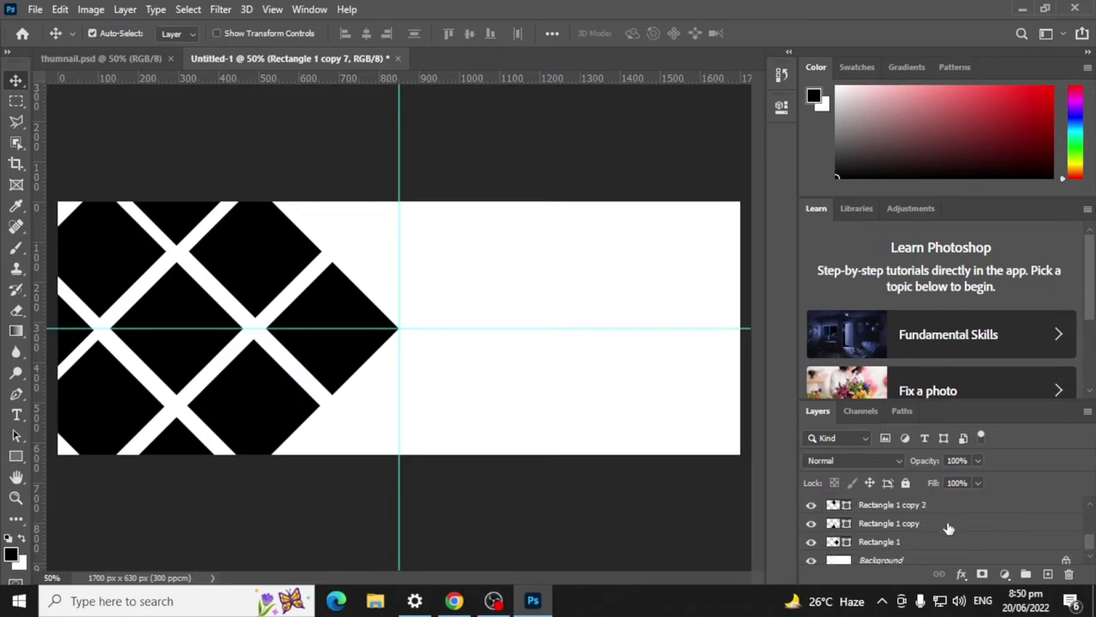
pyautogui.keyDown('shift'); pyautogui.click(908, 543); pyautogui.keyUp('shift')
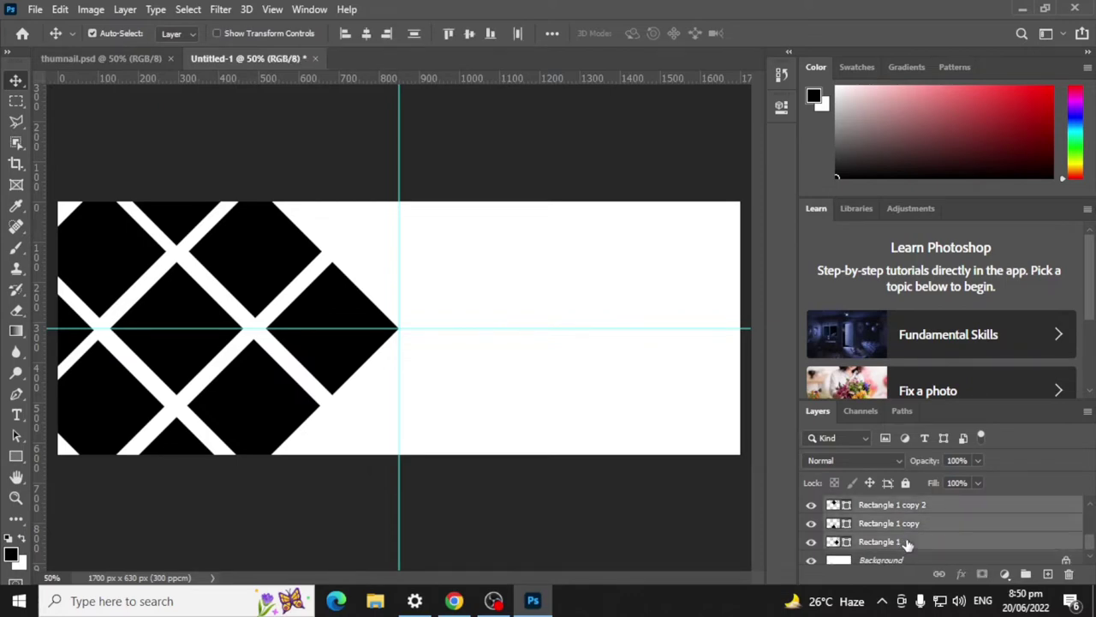
pyautogui.hotkey('ctrl', 'e')
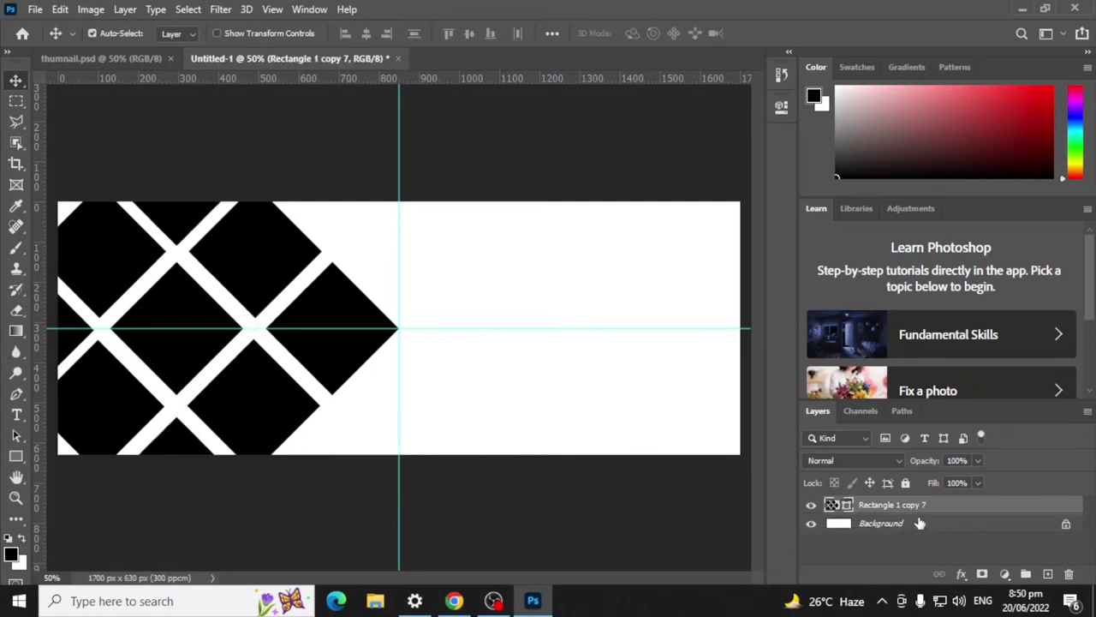
pyautogui.click(1005, 574)
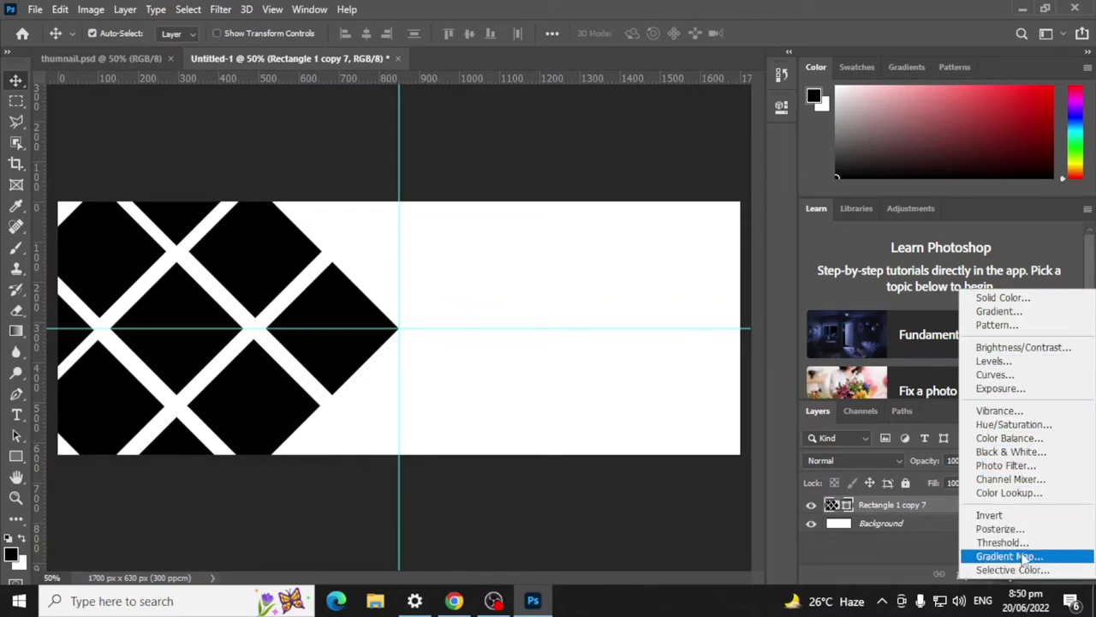
# Step: Add a radial Gradient Fill layer at 253% scale and start editing its left colour stop
pyautogui.click(1015, 312)
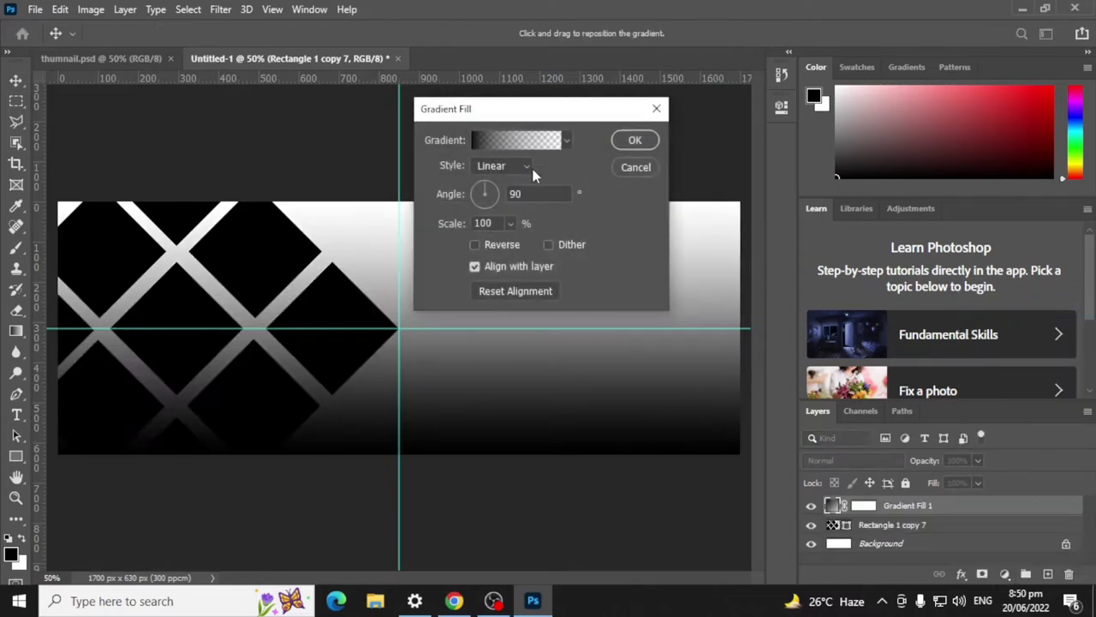
pyautogui.click(519, 167)
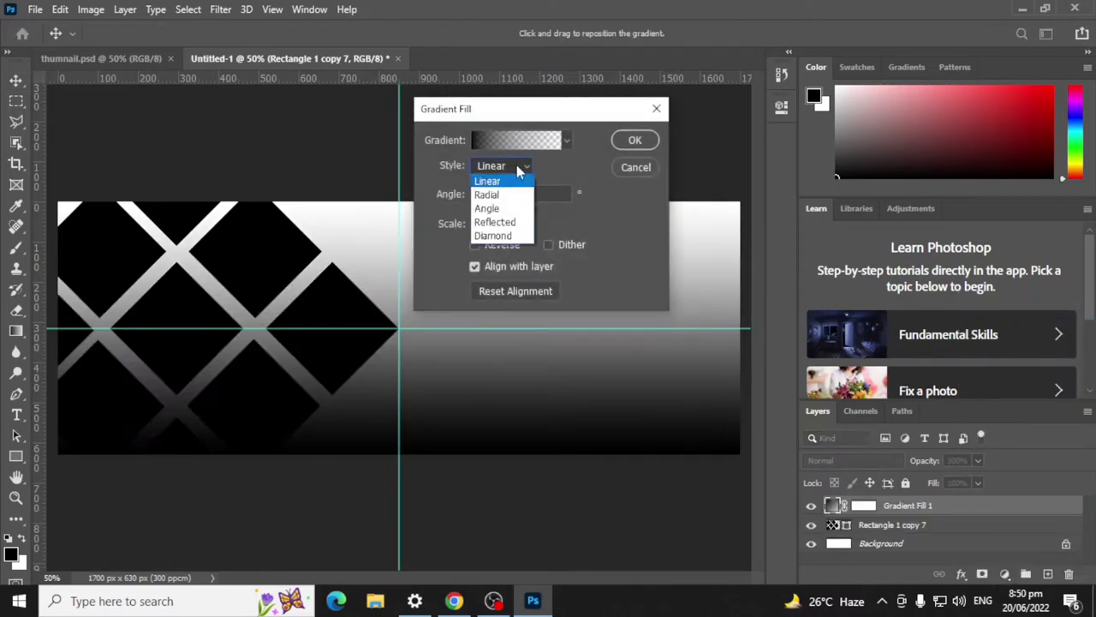
pyautogui.click(512, 195)
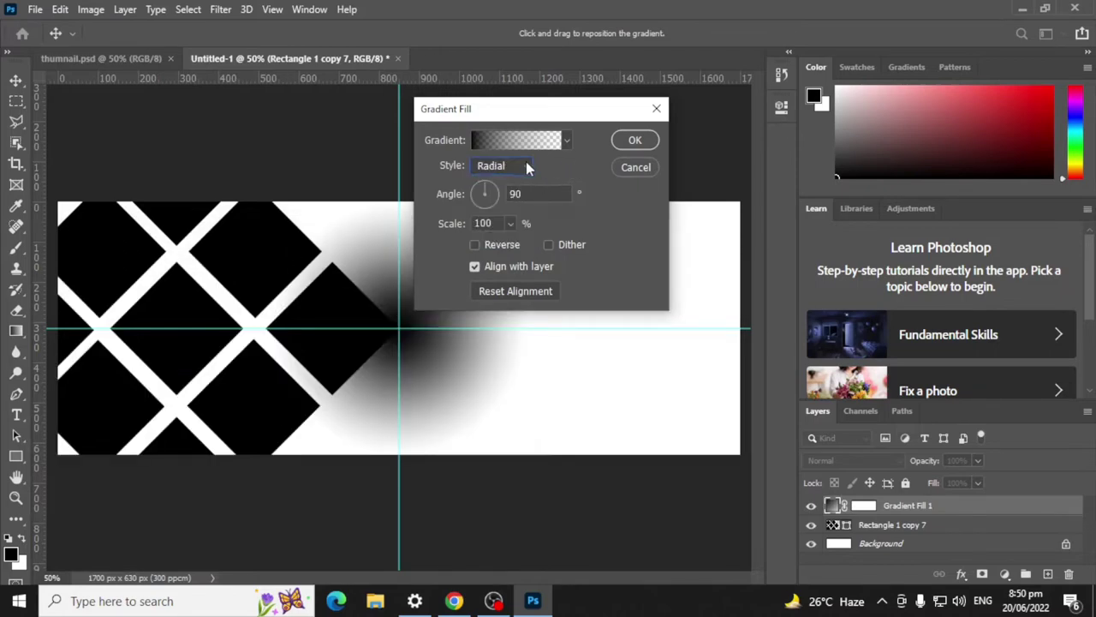
pyautogui.click(511, 223)
pyautogui.moveTo(517, 246); pyautogui.dragTo(520, 247)
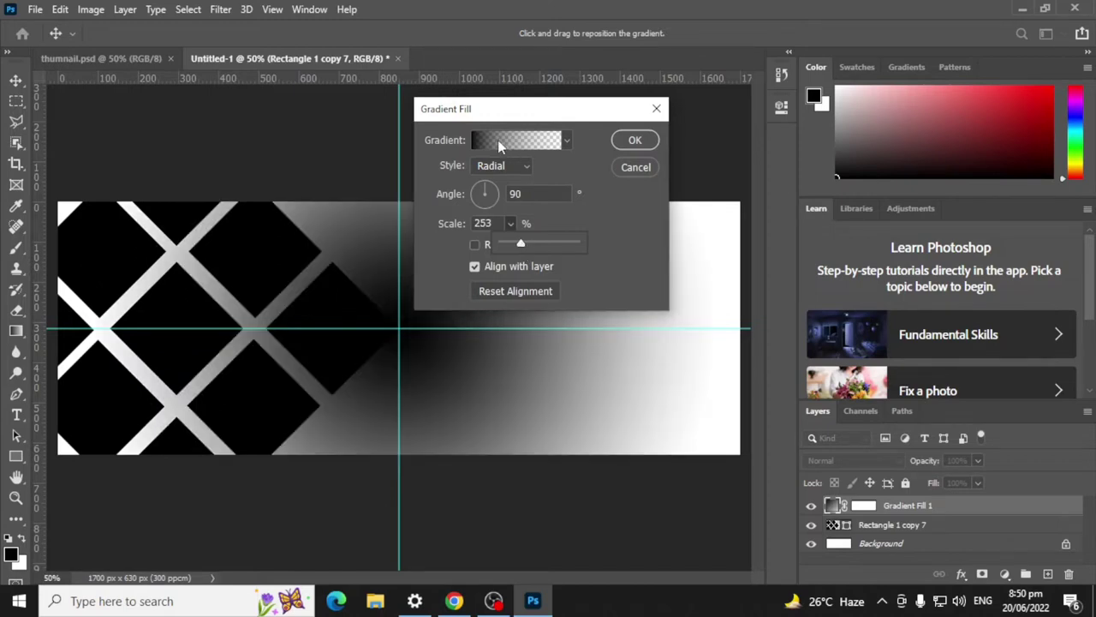
pyautogui.click(498, 139)
pyautogui.doubleClick(395, 339)
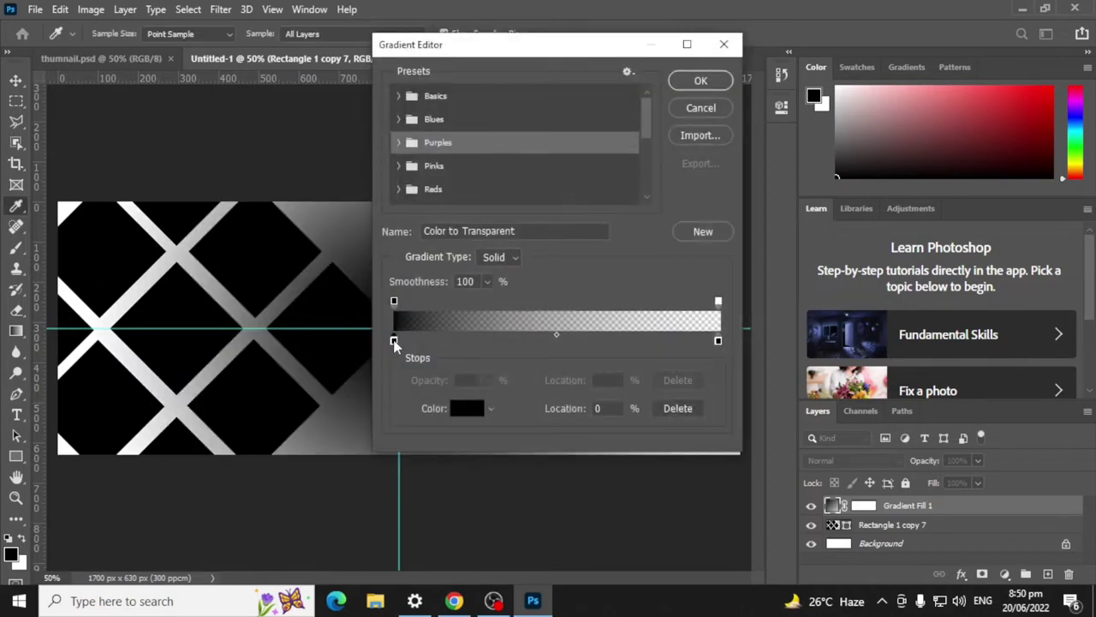
# Step: Make the gradient run from grey #7c7c7c on the left stop to white #ffffff on the right
pyautogui.moveTo(303, 307); pyautogui.dragTo(302, 277)
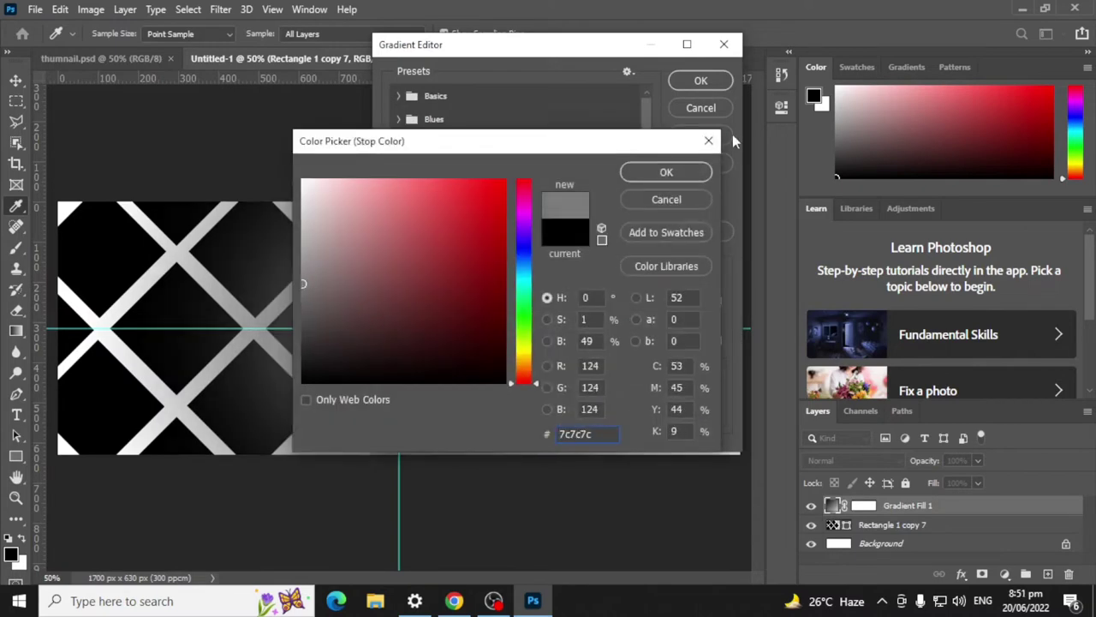
pyautogui.click(642, 179)
pyautogui.moveTo(719, 340); pyautogui.dragTo(719, 341)
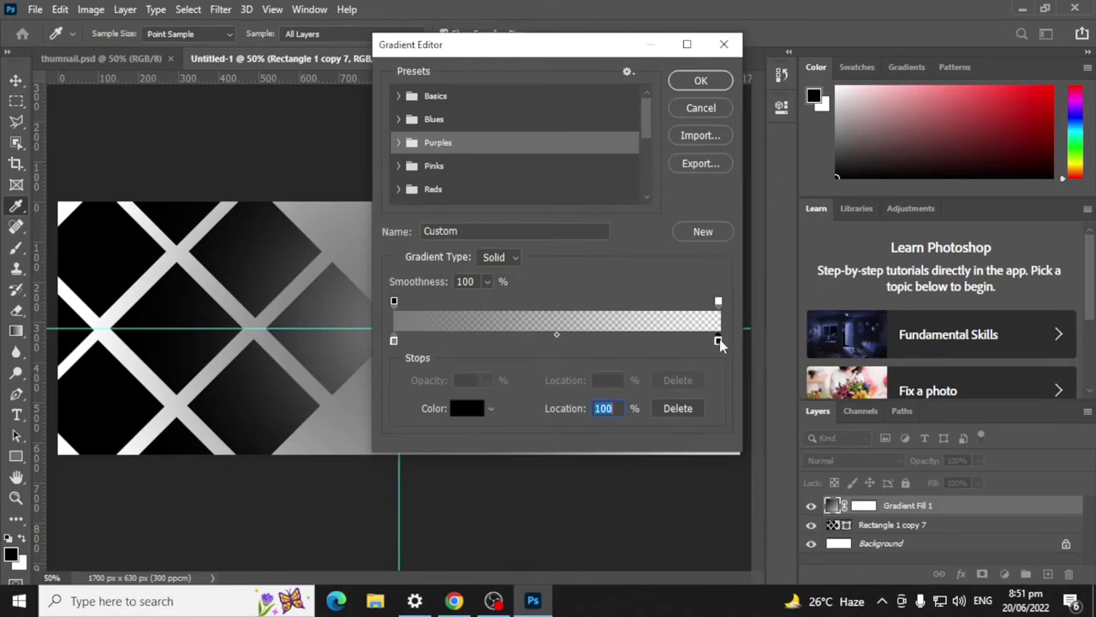
pyautogui.doubleClick(719, 341)
pyautogui.moveTo(342, 245); pyautogui.dragTo(305, 180)
pyautogui.click(663, 171)
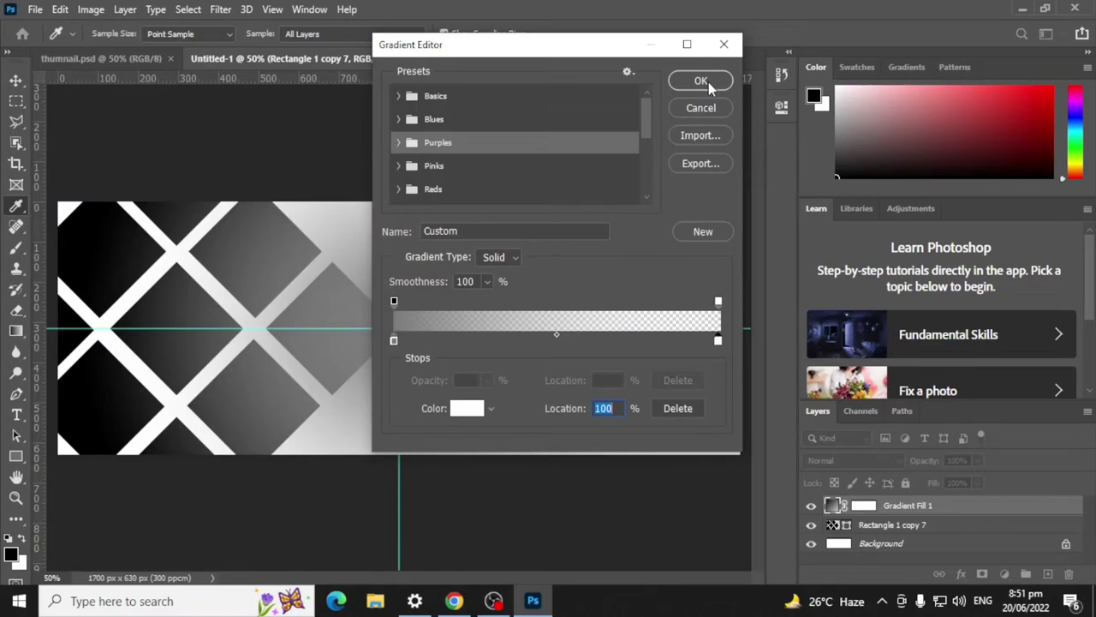
pyautogui.click(701, 82)
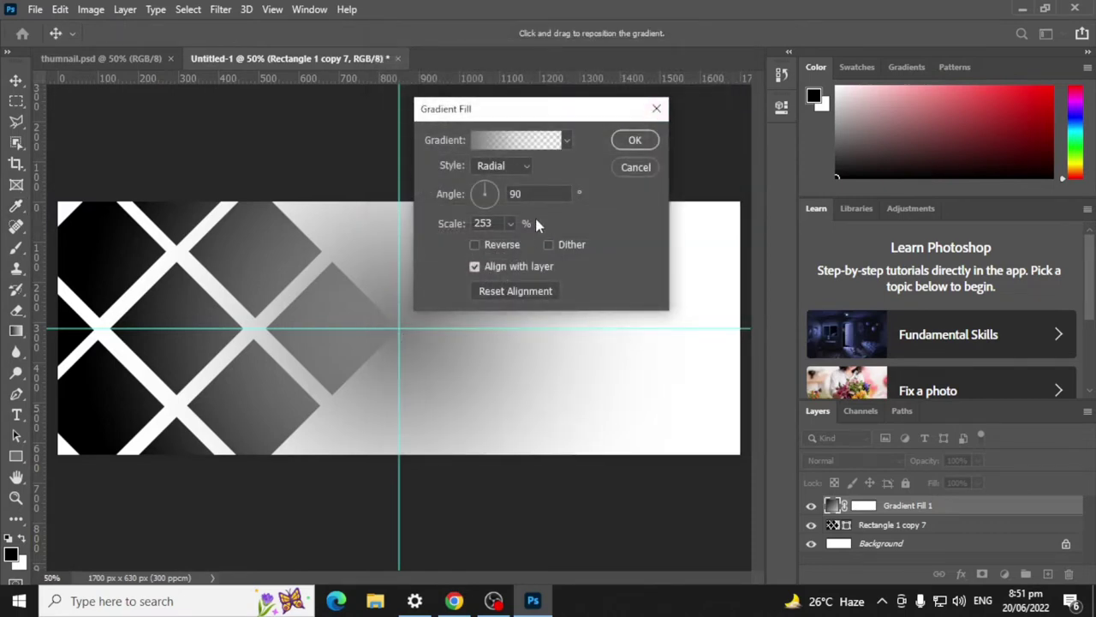
# Step: Try the Reflected, Linear and Angle gradient styles, then return to Radial
pyautogui.click(520, 165)
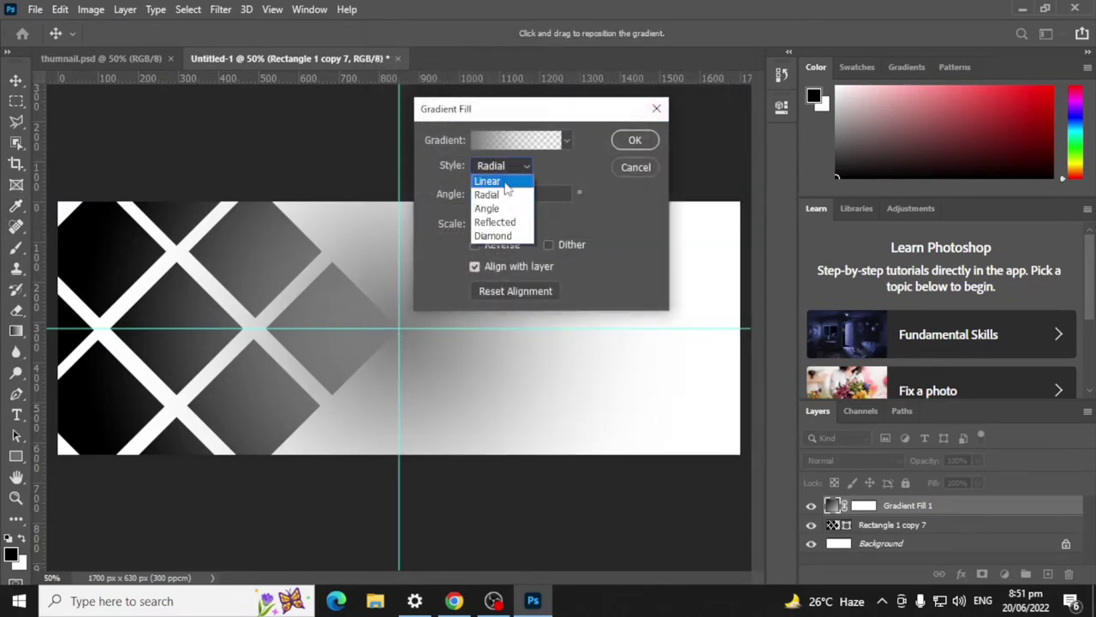
pyautogui.click(504, 223)
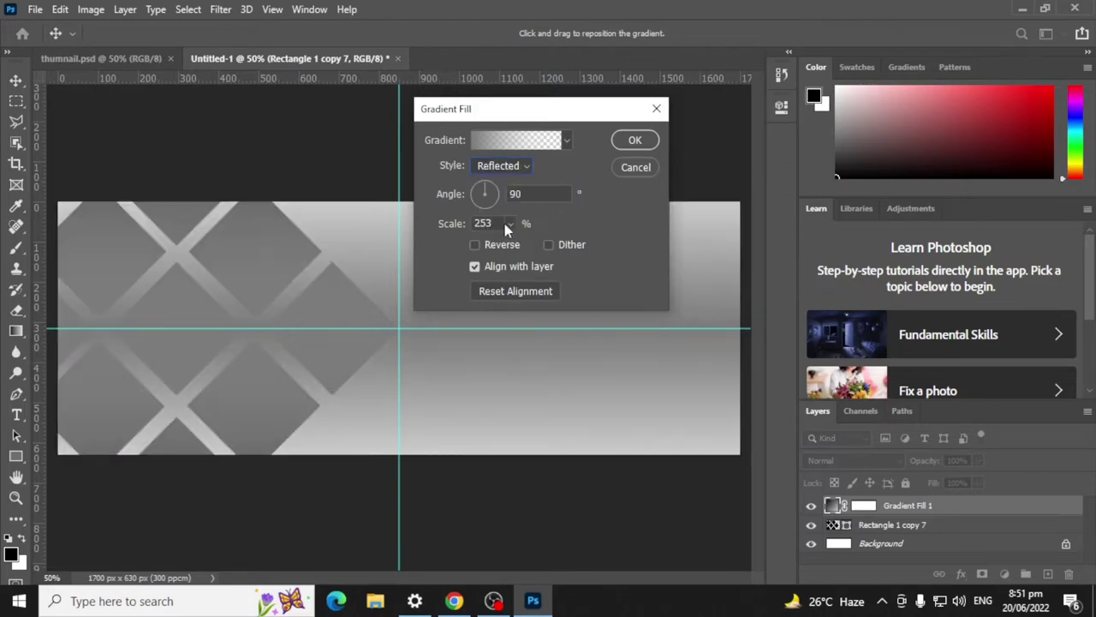
pyautogui.click(526, 164)
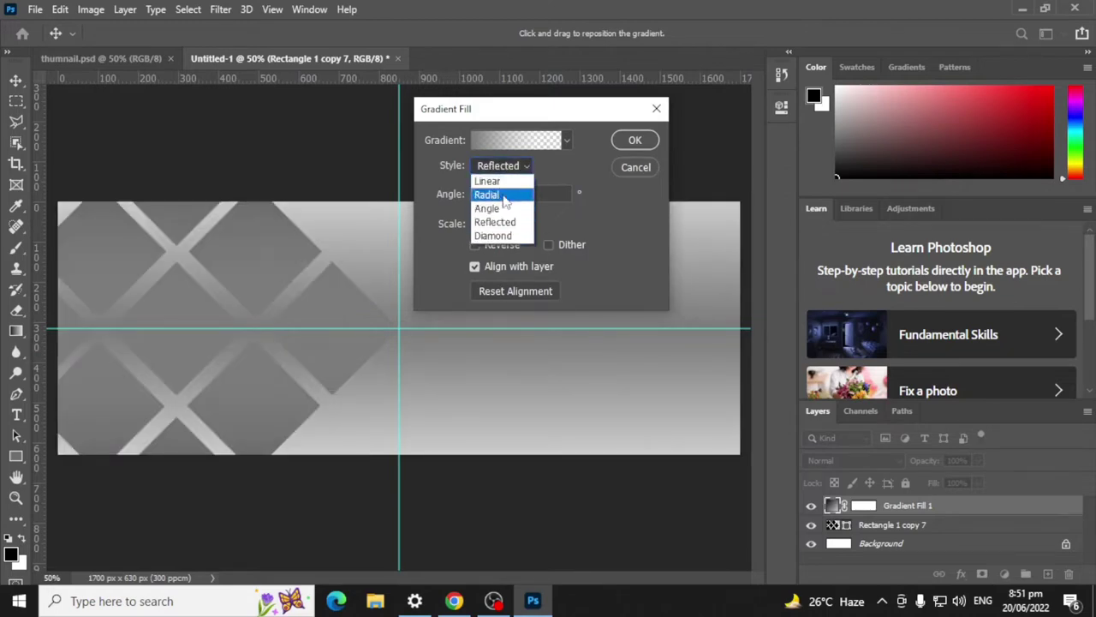
pyautogui.click(502, 181)
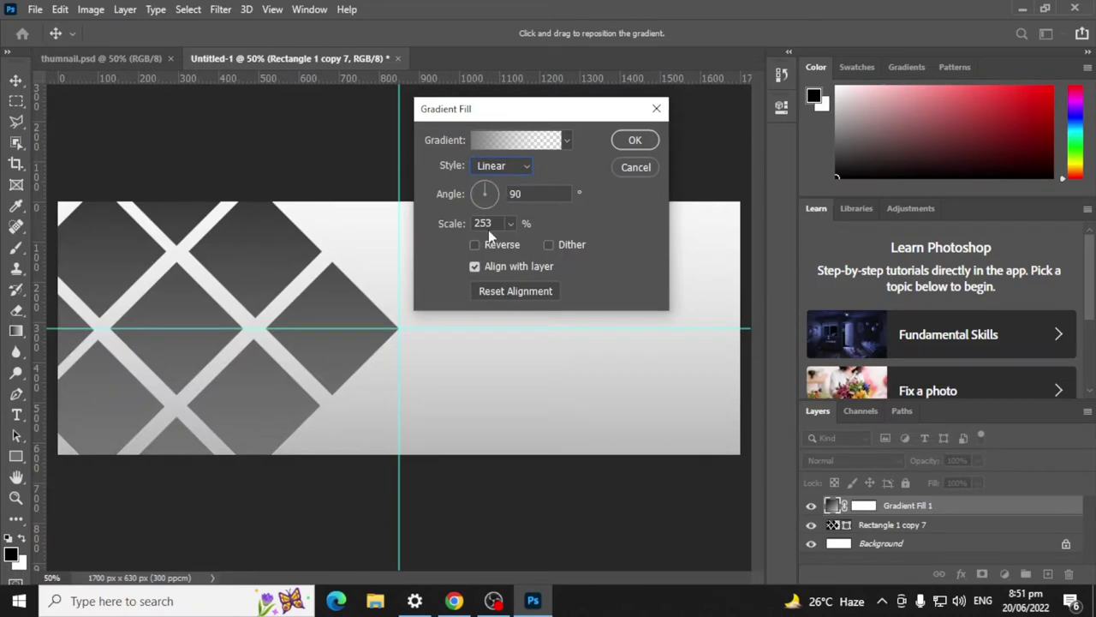
pyautogui.click(514, 168)
pyautogui.click(501, 208)
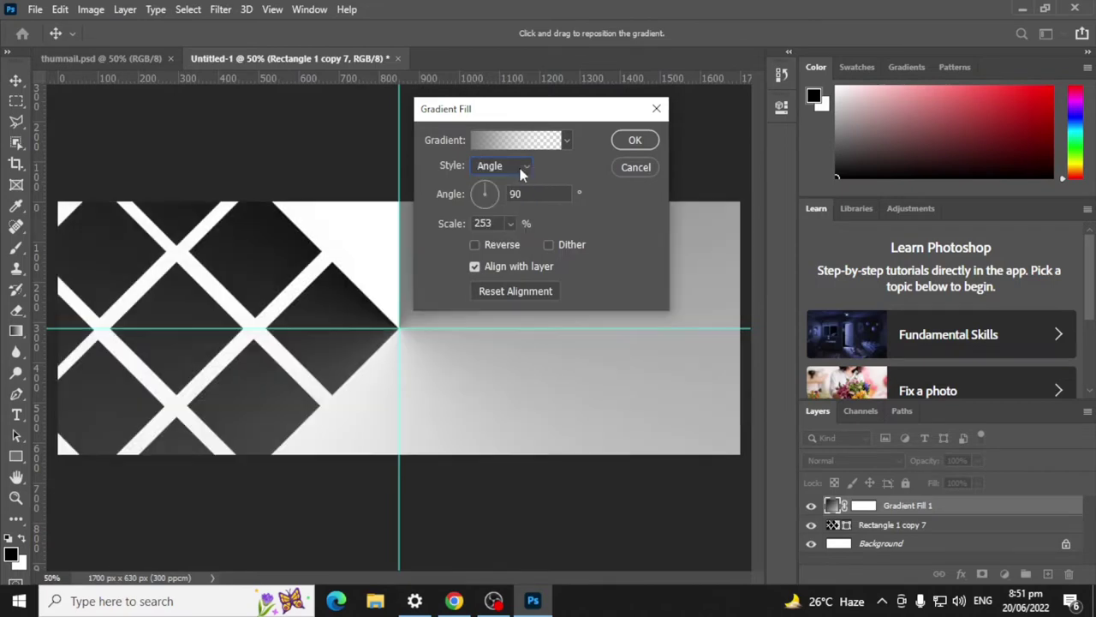
pyautogui.click(521, 168)
pyautogui.click(504, 195)
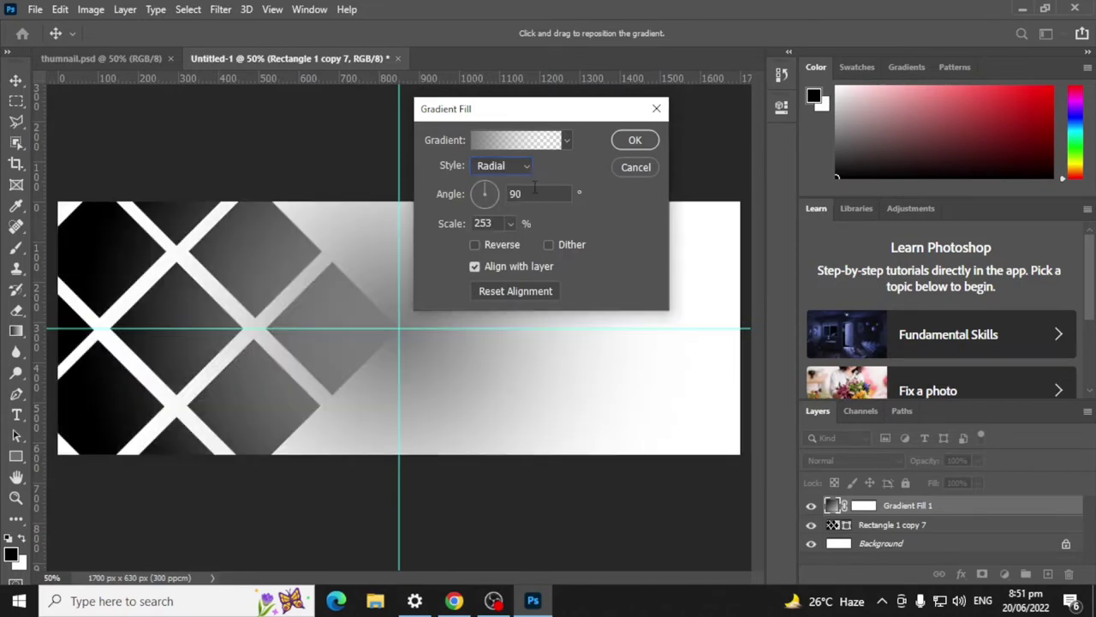
# Step: Rotate the gradient angle and reverse the radial gradient, then reopen the Gradient Editor
pyautogui.moveTo(489, 189)
pyautogui.mouseDown()
pyautogui.moveTo(477, 197)
pyautogui.moveTo(494, 187)
pyautogui.moveTo(496, 197)
pyautogui.mouseUp()
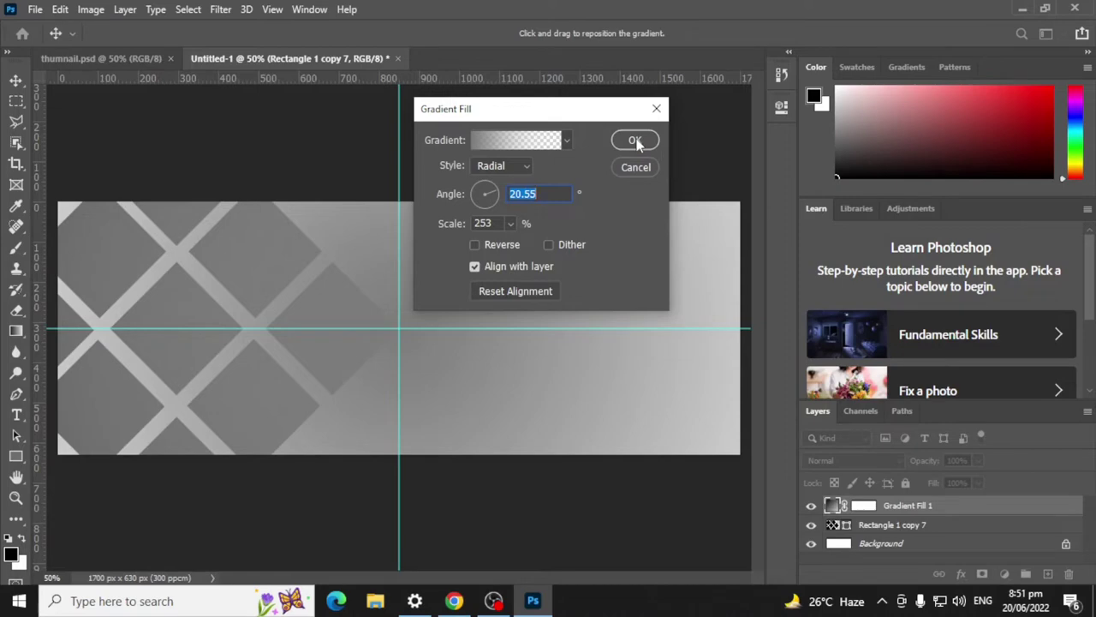
pyautogui.click(475, 245)
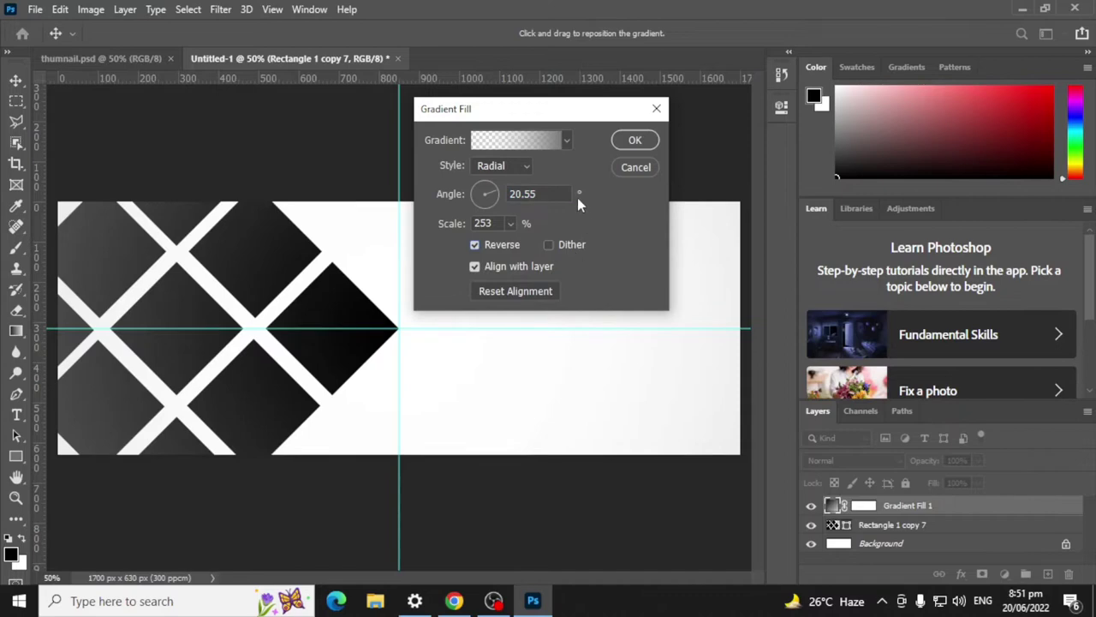
pyautogui.click(530, 145)
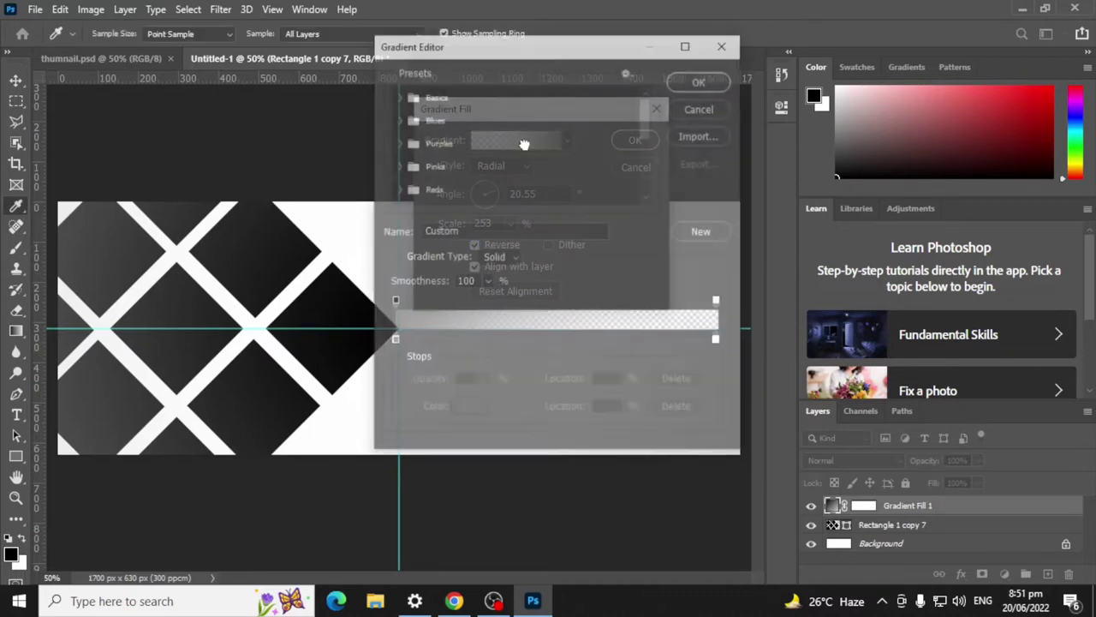
# Step: Change the left colour stop to a darker mid grey
pyautogui.doubleClick(395, 340)
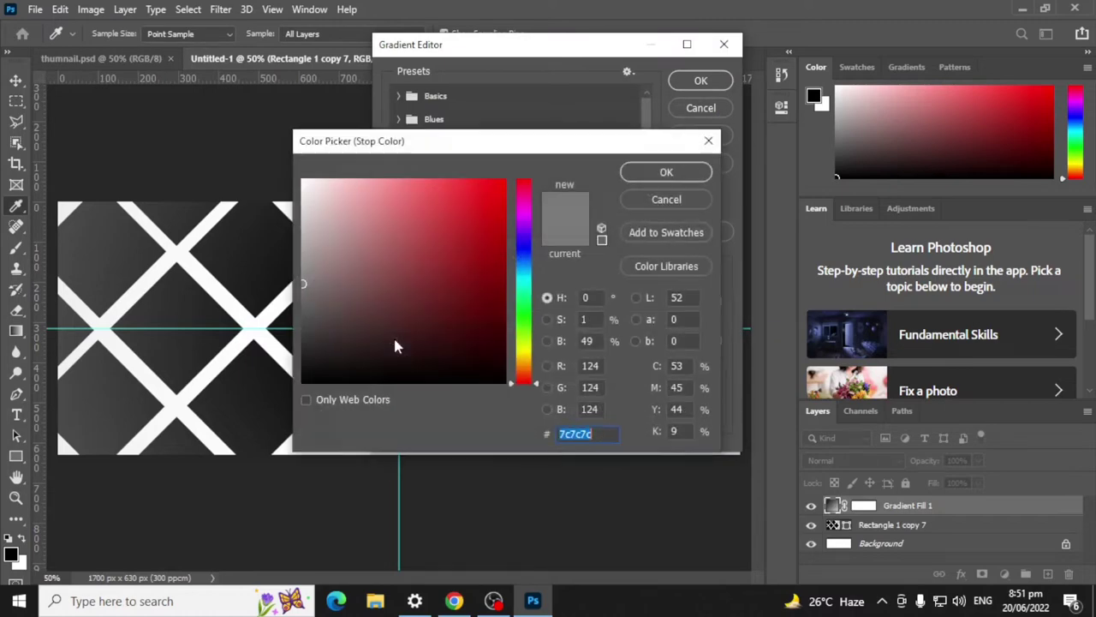
pyautogui.click(309, 289)
pyautogui.moveTo(309, 288); pyautogui.dragTo(306, 298)
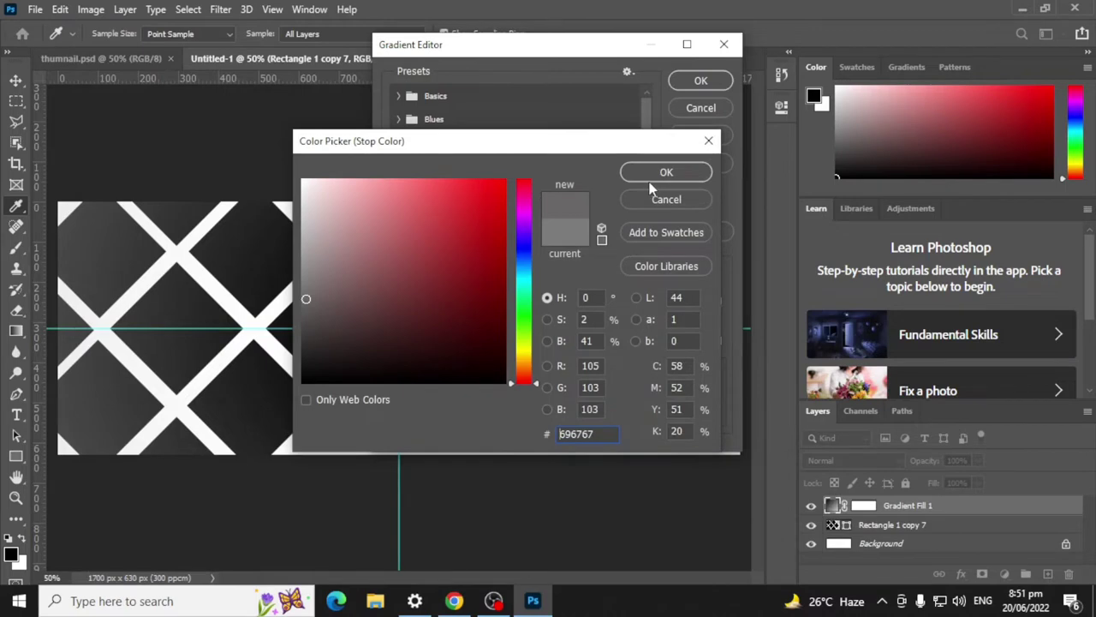
pyautogui.click(303, 307)
pyautogui.click(308, 304)
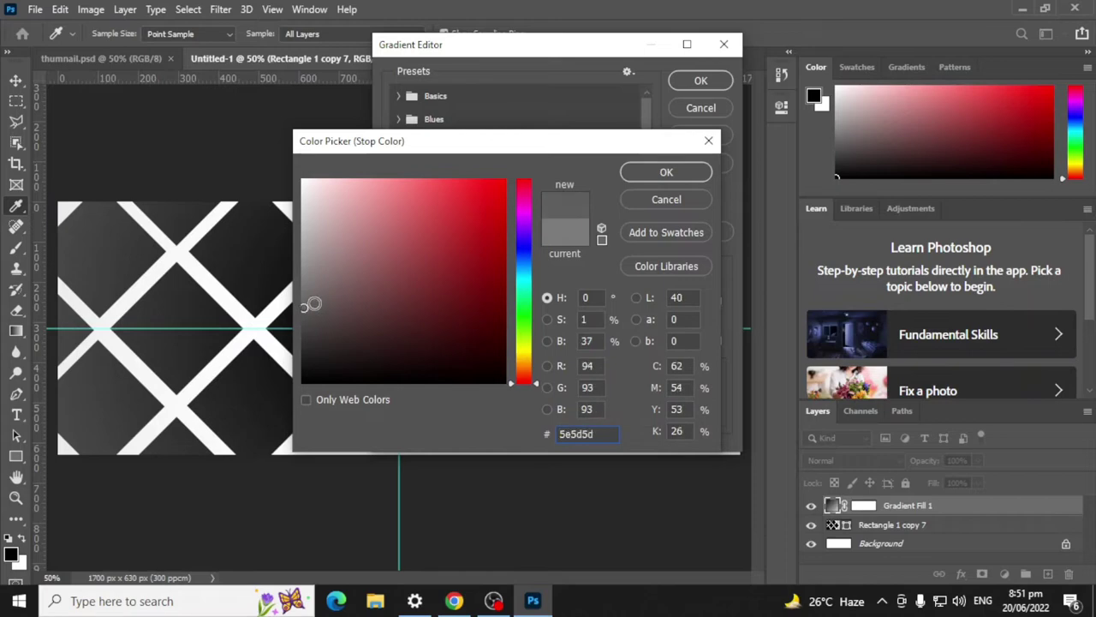
pyautogui.click(667, 172)
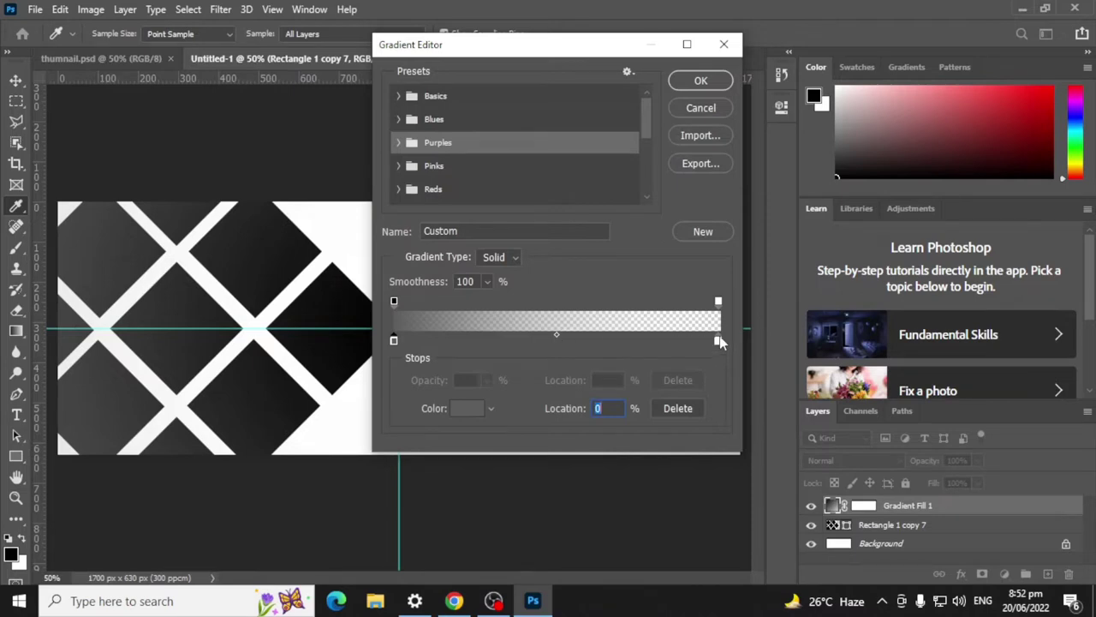
# Step: Rearrange the opacity stops, leaving the fully opaque stop at the left end
pyautogui.moveTo(394, 302); pyautogui.dragTo(557, 301)
pyautogui.moveTo(717, 302)
pyautogui.mouseDown()
pyautogui.moveTo(595, 303)
pyautogui.moveTo(687, 303)
pyautogui.moveTo(706, 315)
pyautogui.mouseUp()
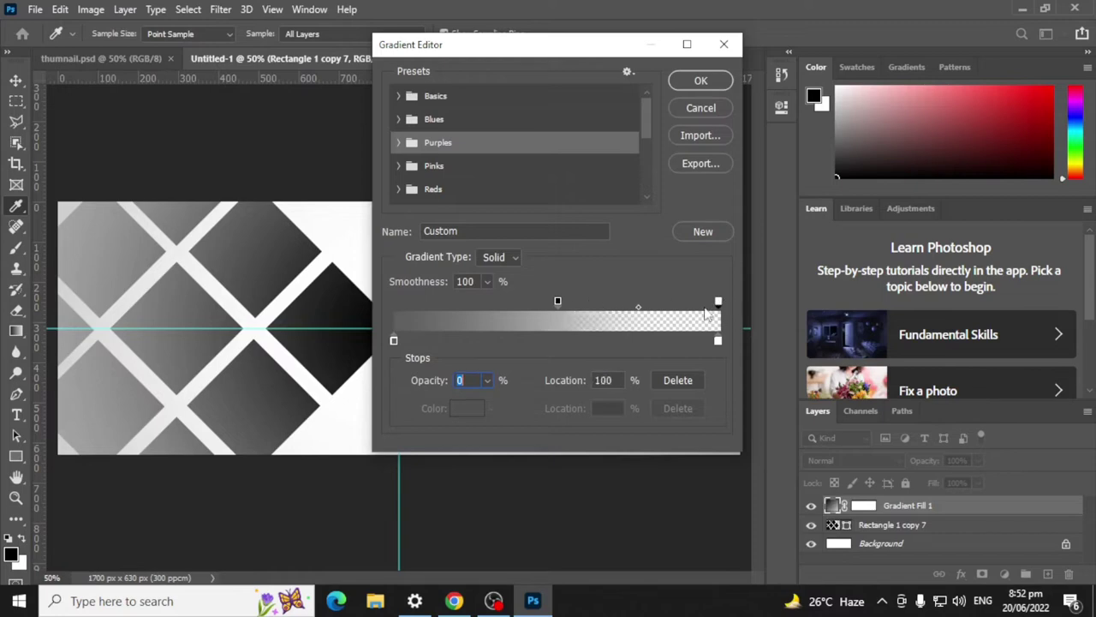
pyautogui.moveTo(557, 301); pyautogui.dragTo(394, 301)
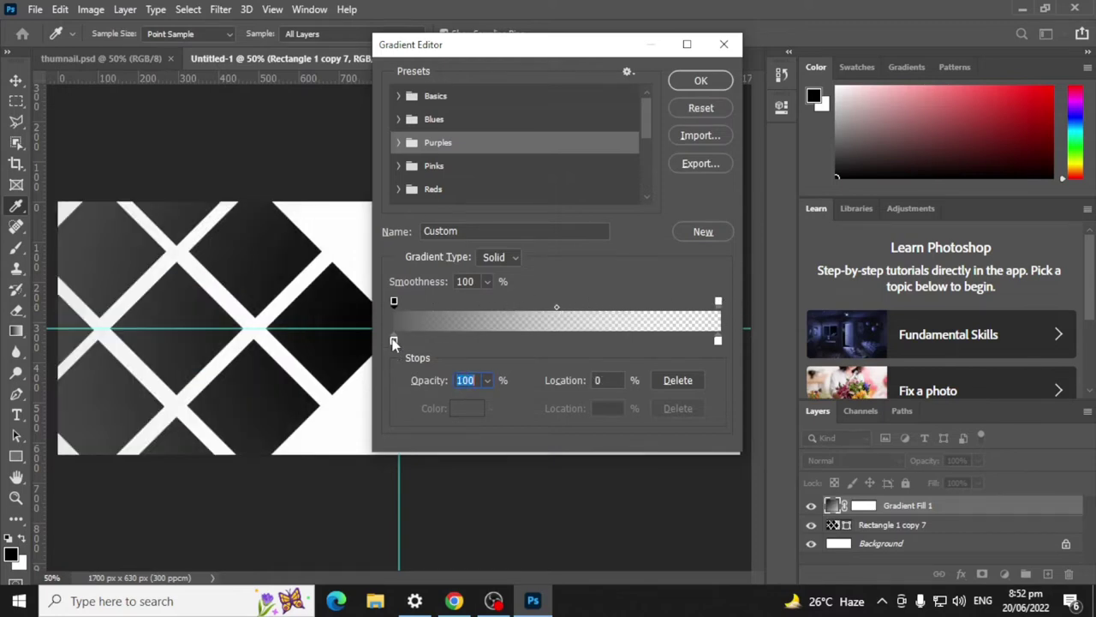
# Step: Add a grey stop at 40% and a white stop at 56%, then accept the gradient
pyautogui.moveTo(394, 342); pyautogui.dragTo(540, 349)
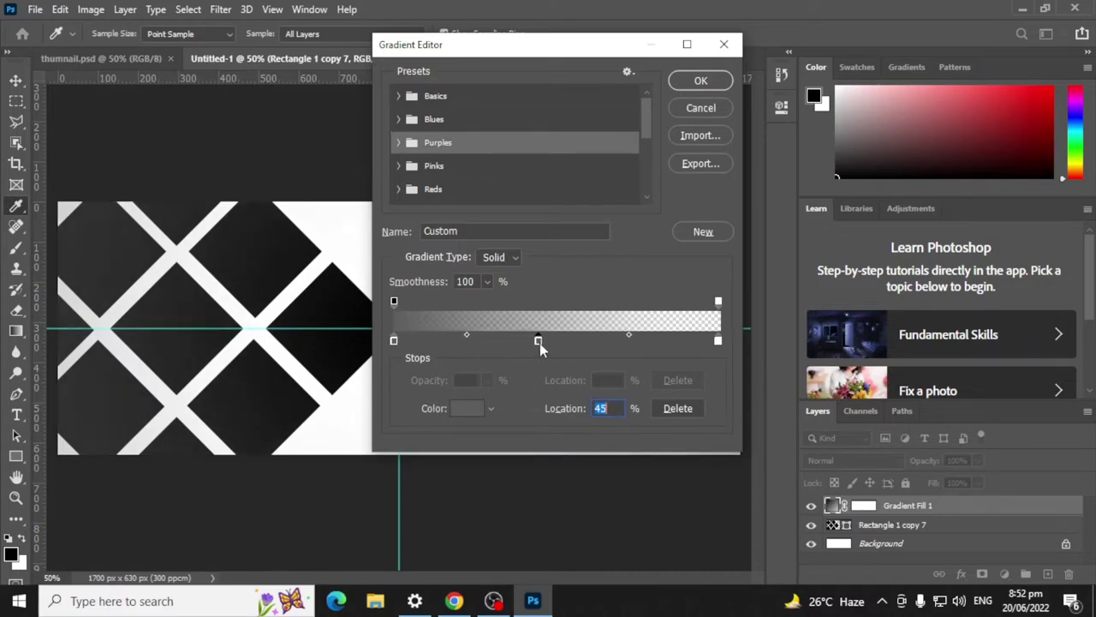
pyautogui.click(717, 341)
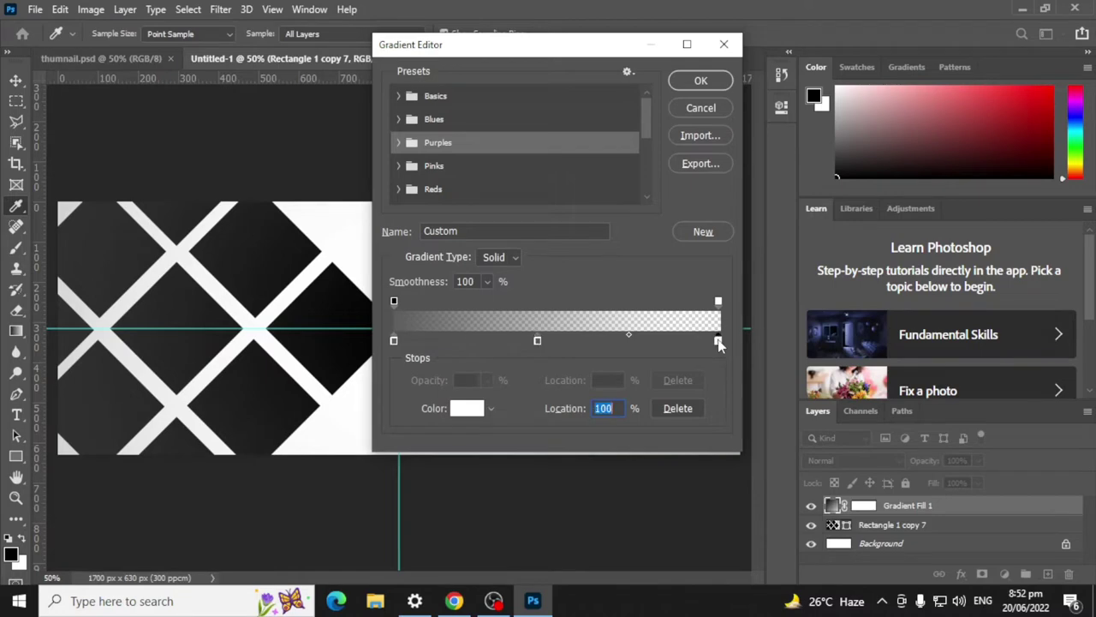
pyautogui.moveTo(719, 345); pyautogui.dragTo(553, 343)
pyautogui.click(574, 343)
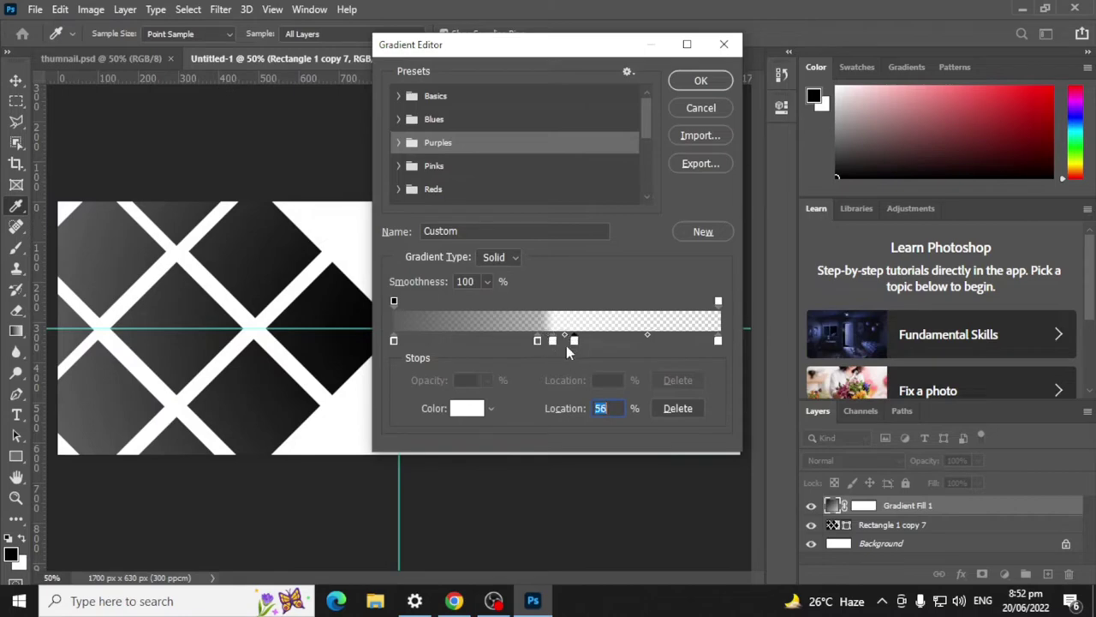
pyautogui.moveTo(574, 341); pyautogui.dragTo(573, 354)
pyautogui.moveTo(620, 44); pyautogui.dragTo(885, 41)
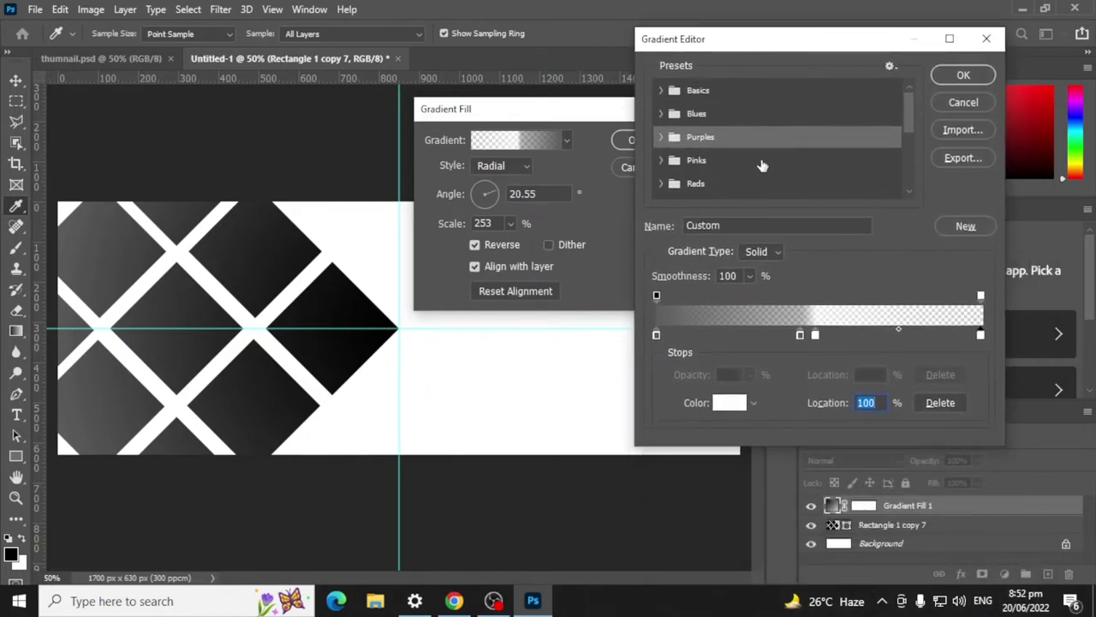
pyautogui.click(963, 75)
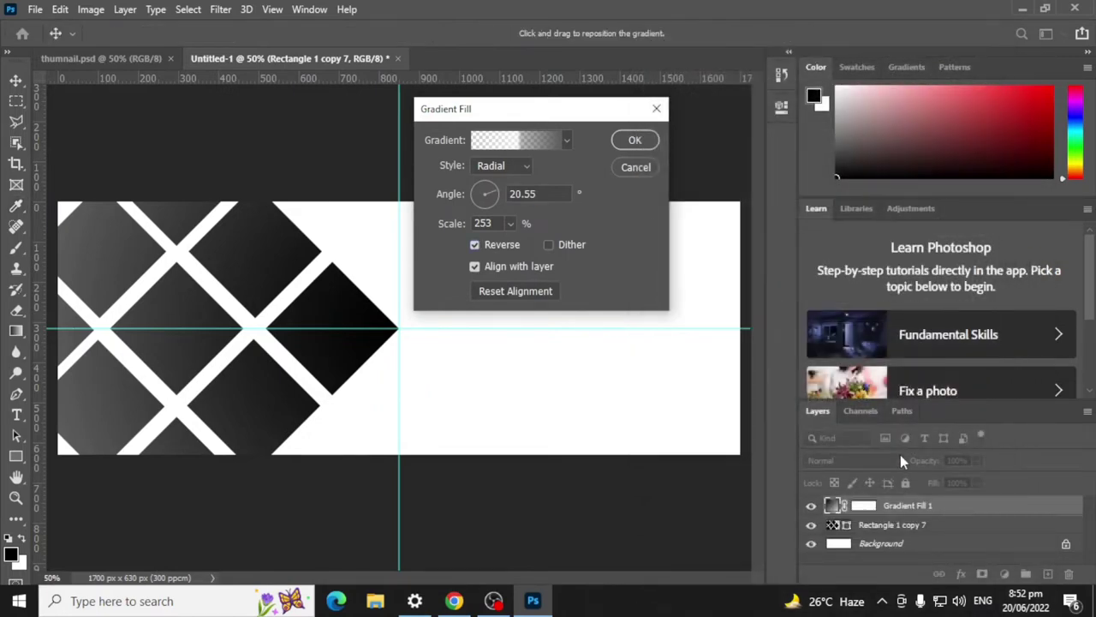
# Step: Move Gradient Fill 1 below the diamond lattice and set its angle to 137.38°
pyautogui.click(650, 148)
pyautogui.moveTo(882, 512); pyautogui.dragTo(882, 528)
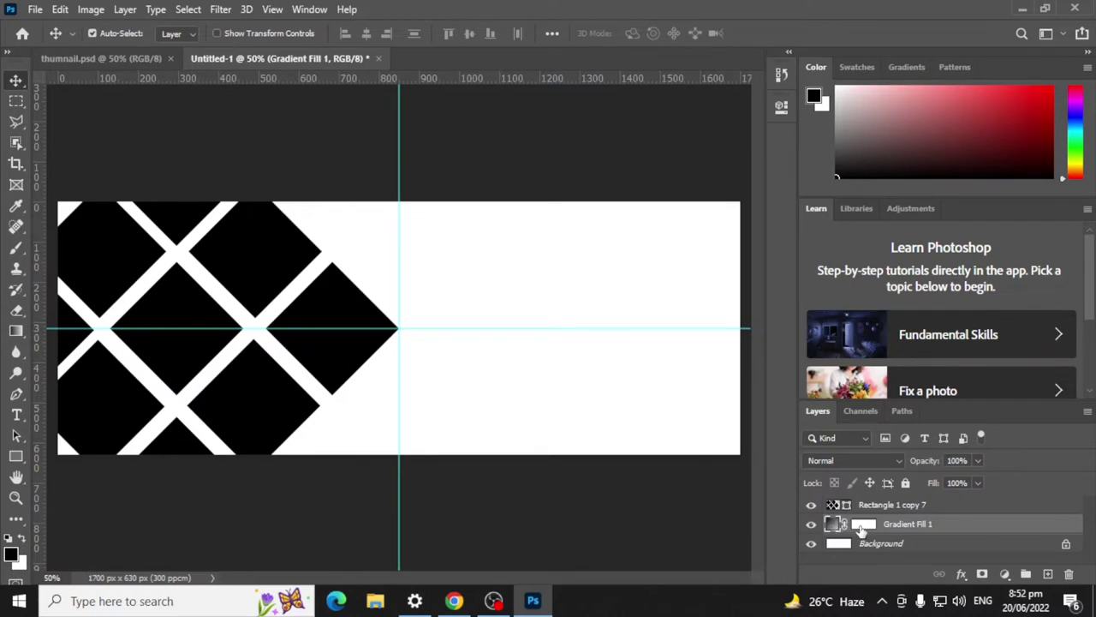
pyautogui.doubleClick(833, 525)
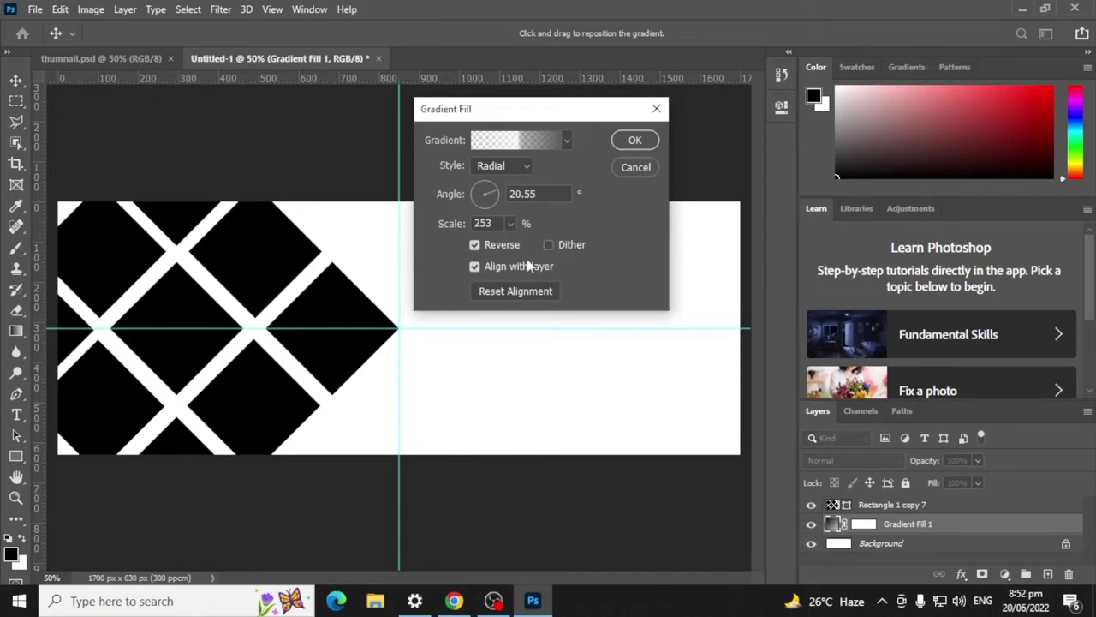
pyautogui.click(475, 245)
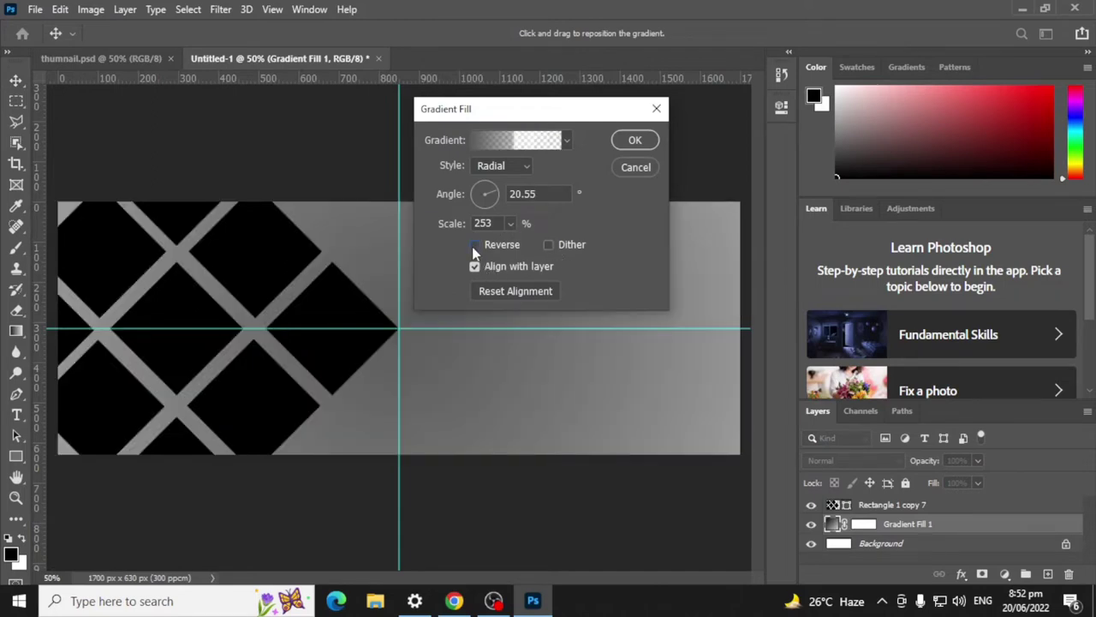
pyautogui.click(474, 245)
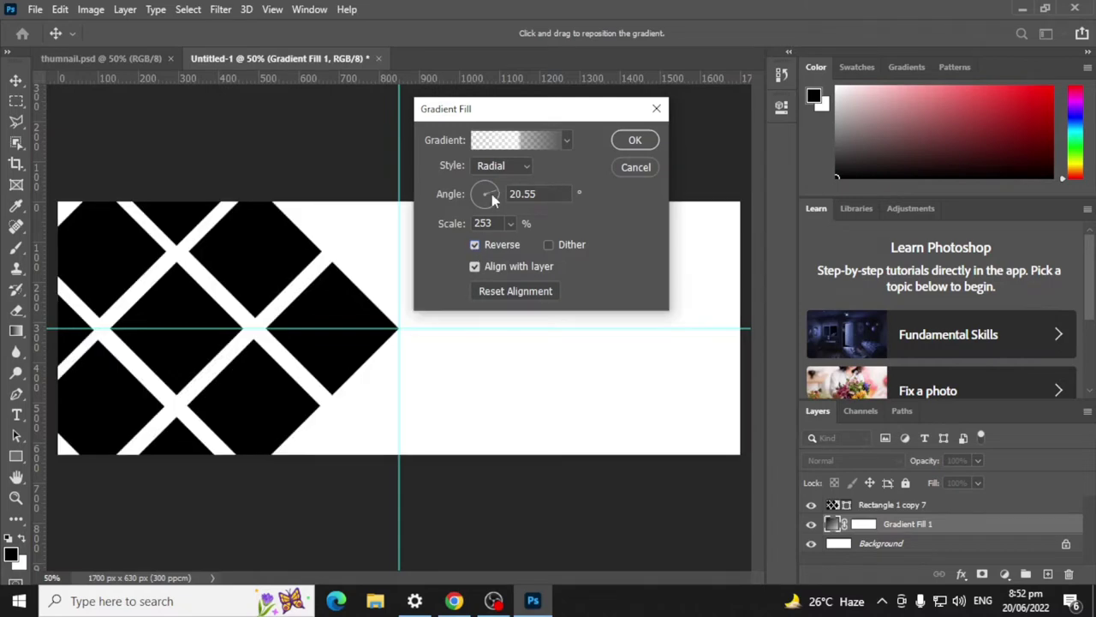
pyautogui.moveTo(491, 193); pyautogui.dragTo(480, 195)
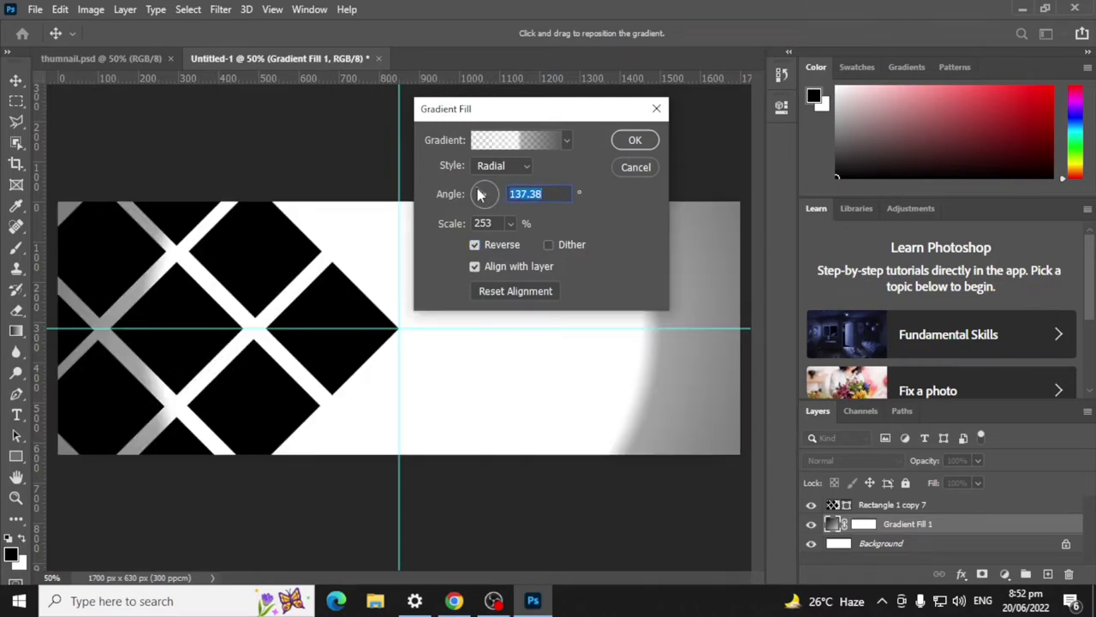
# Step: Delete the white colour stop at 49% for a smooth grey-to-white fade
pyautogui.click(540, 140)
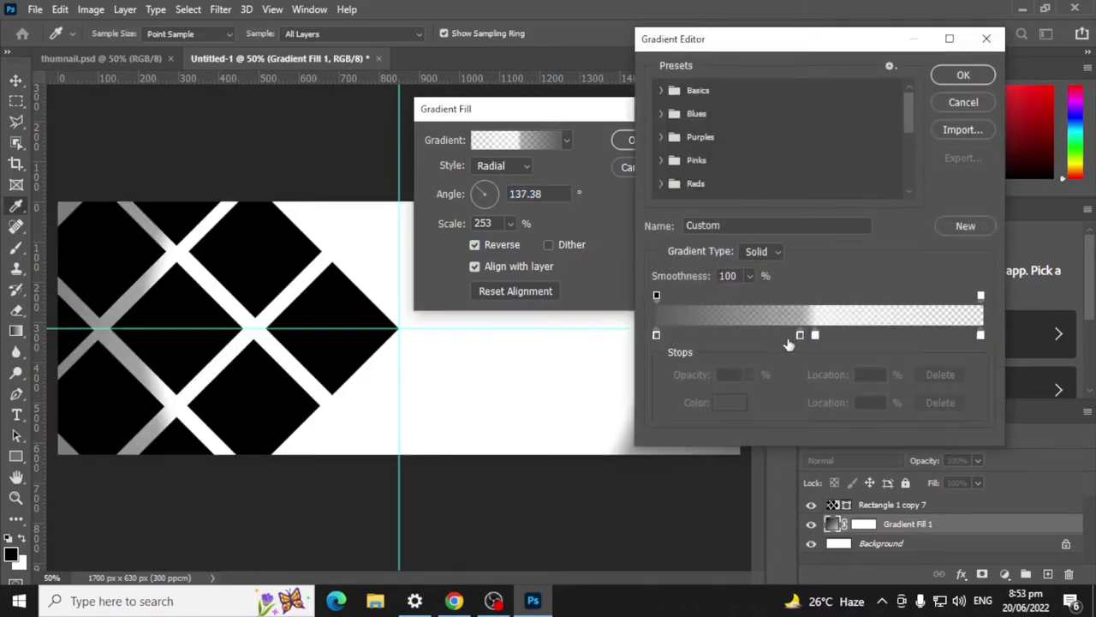
pyautogui.click(813, 336)
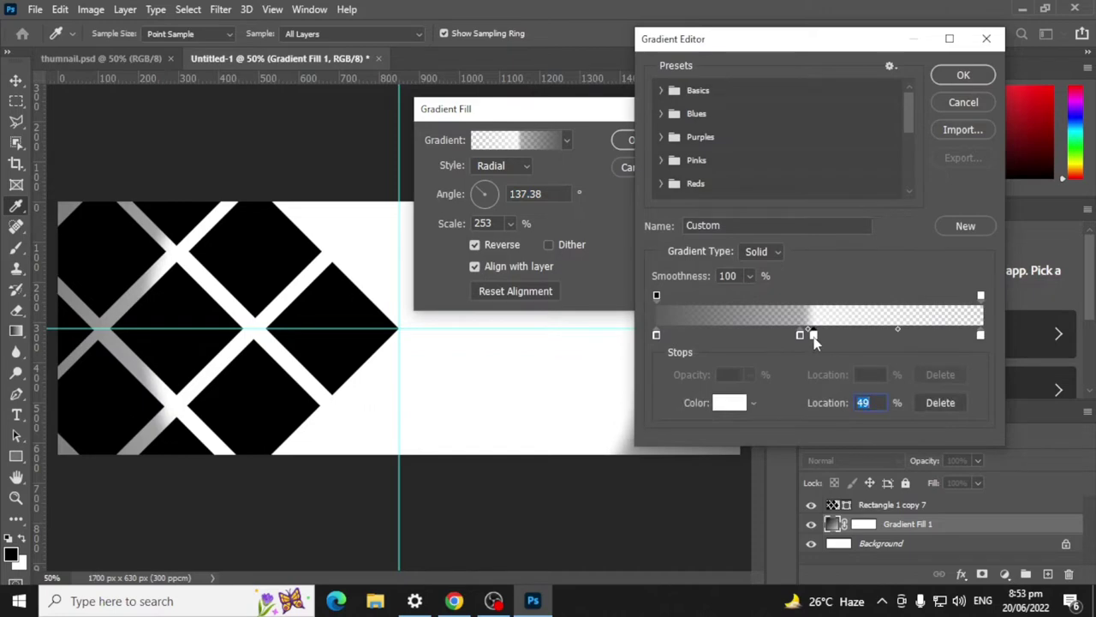
pyautogui.moveTo(815, 341); pyautogui.dragTo(781, 203)
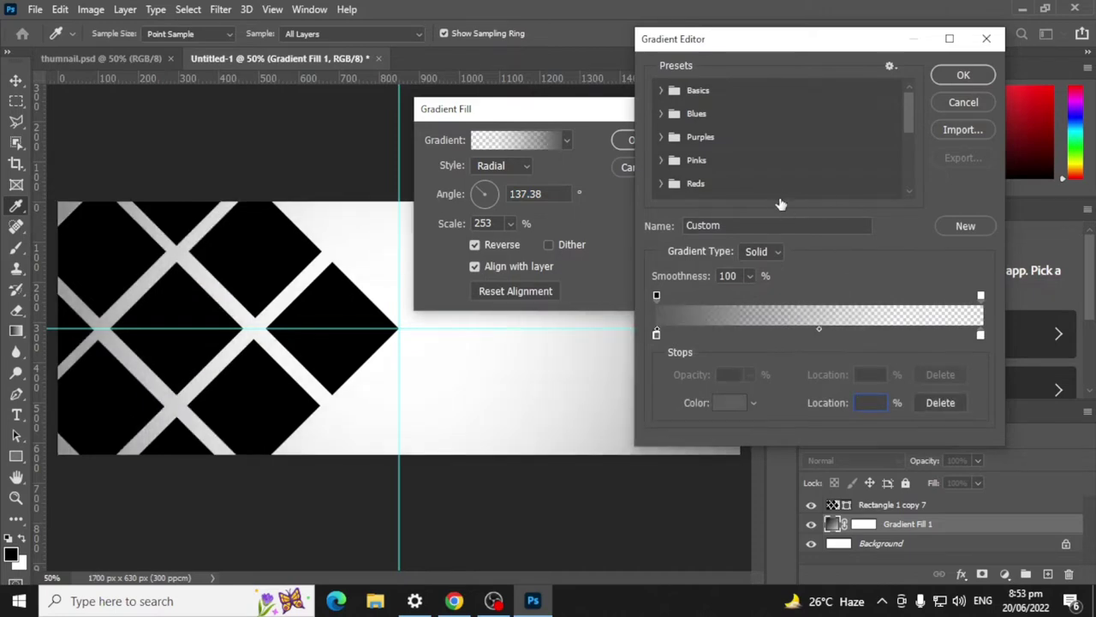
pyautogui.click(965, 77)
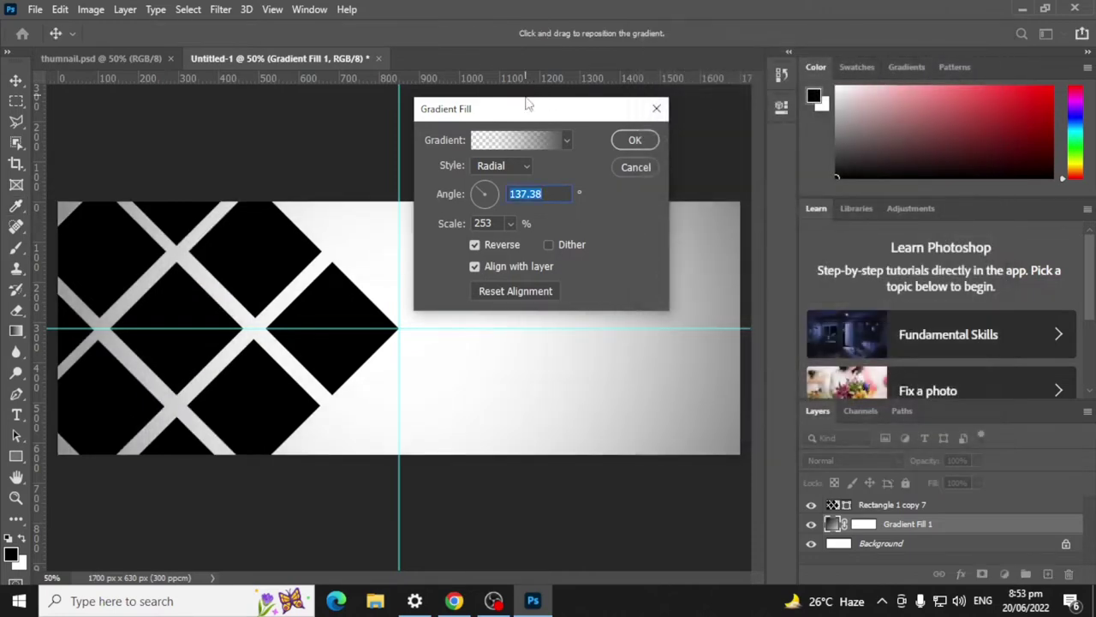
# Step: Change the gradient fill to Linear style at -144.2° and apply it
pyautogui.moveTo(528, 103); pyautogui.dragTo(840, 54)
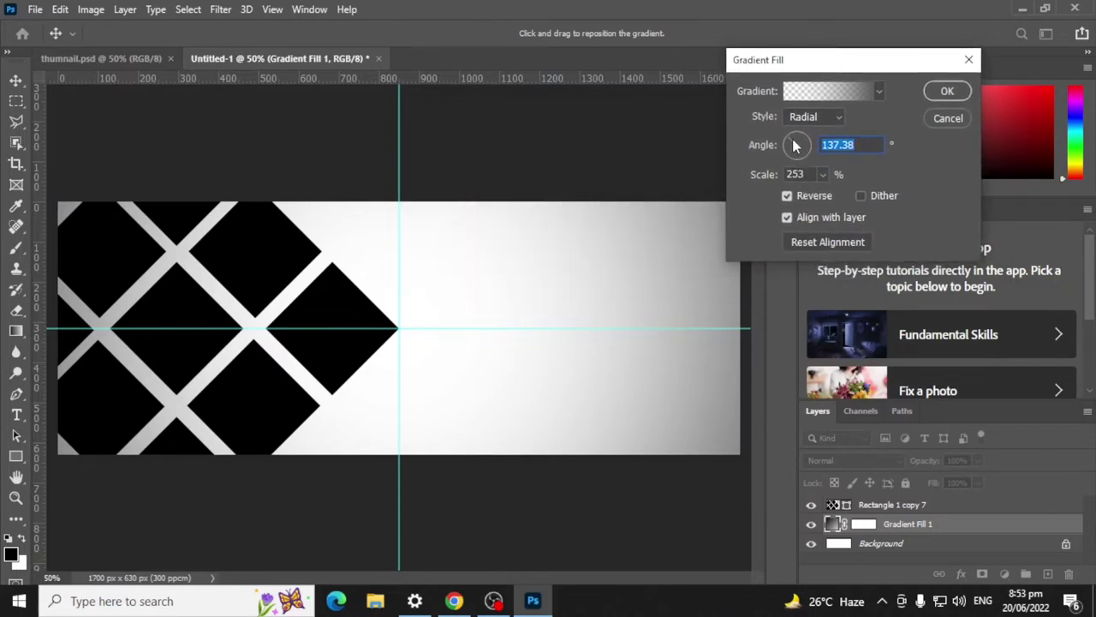
pyautogui.moveTo(795, 146)
pyautogui.mouseDown()
pyautogui.moveTo(814, 147)
pyautogui.moveTo(787, 150)
pyautogui.moveTo(805, 163)
pyautogui.moveTo(798, 144)
pyautogui.mouseUp()
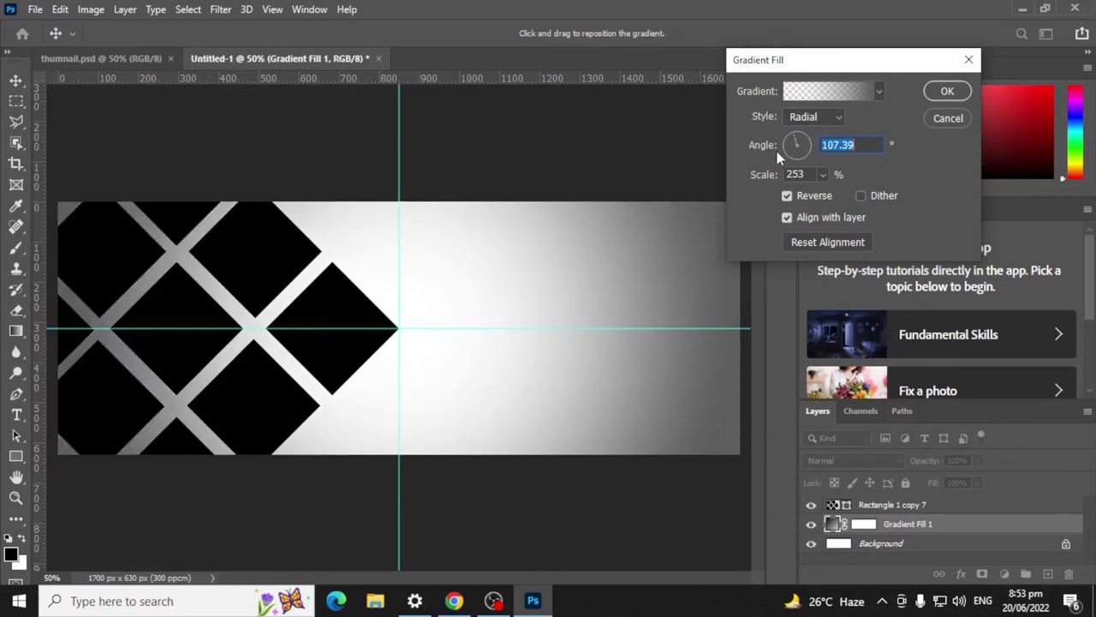
pyautogui.click(838, 120)
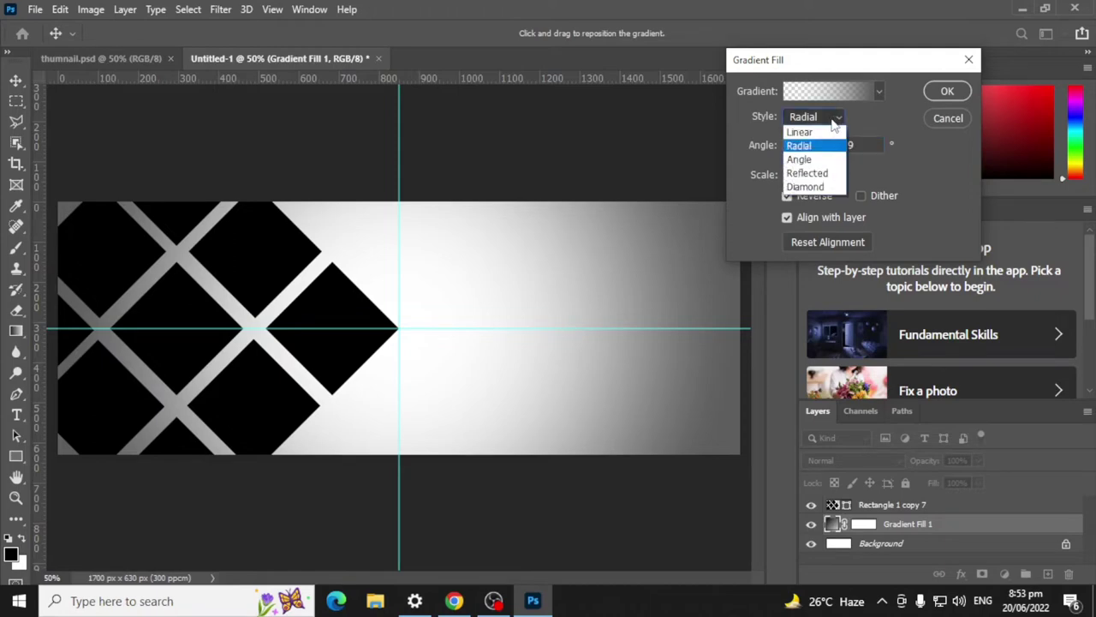
pyautogui.click(818, 132)
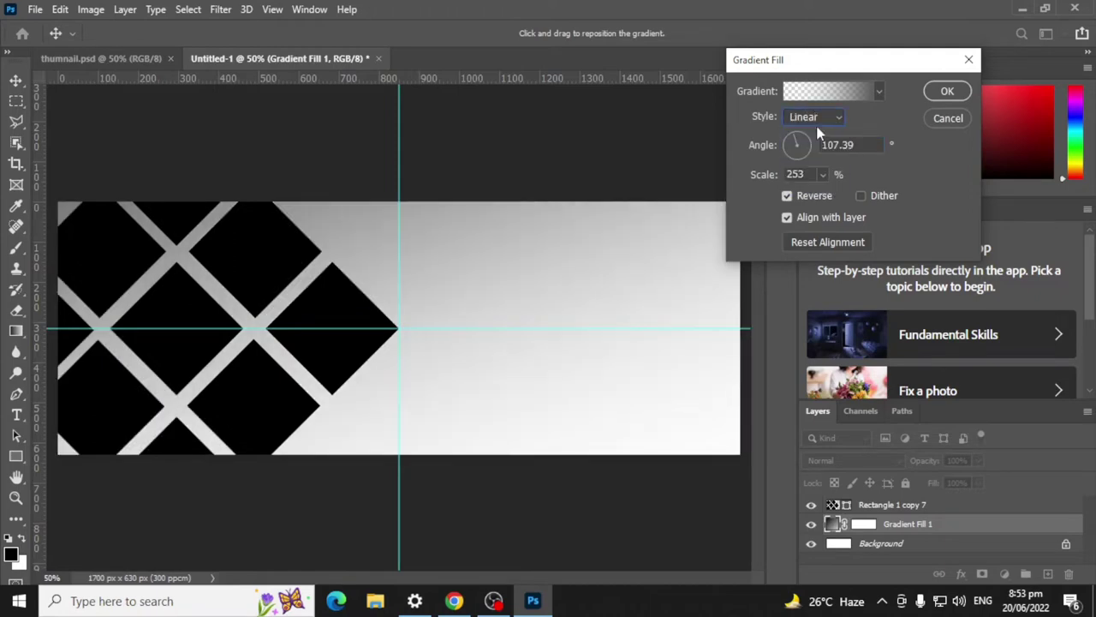
pyautogui.moveTo(804, 144)
pyautogui.mouseDown()
pyautogui.moveTo(806, 159)
pyautogui.moveTo(771, 151)
pyautogui.moveTo(788, 150)
pyautogui.mouseUp()
pyautogui.click(806, 159)
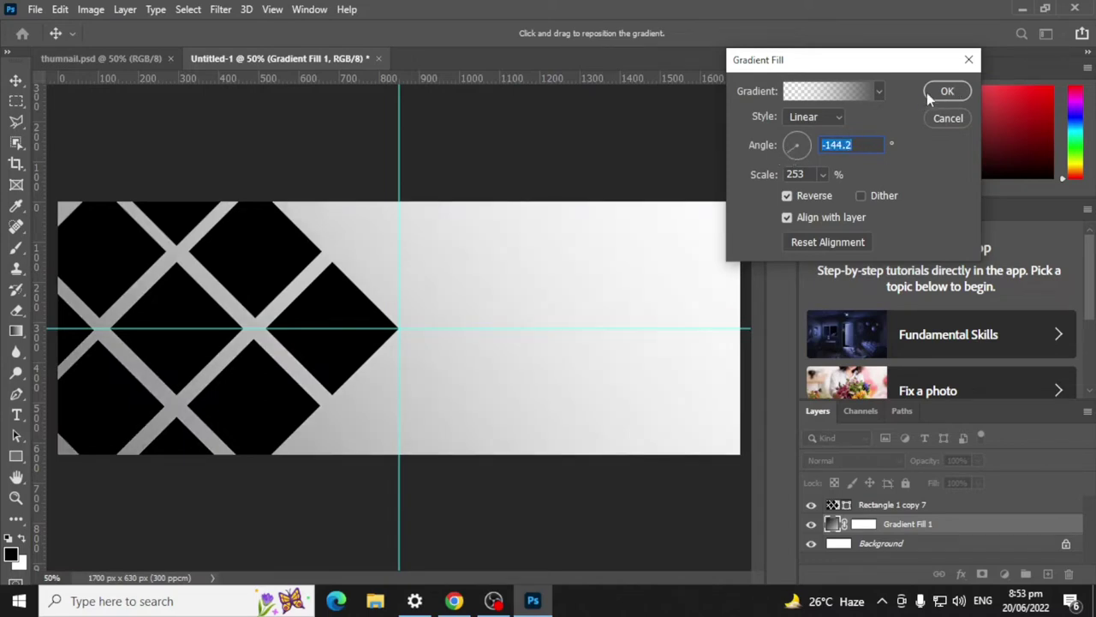
pyautogui.click(848, 92)
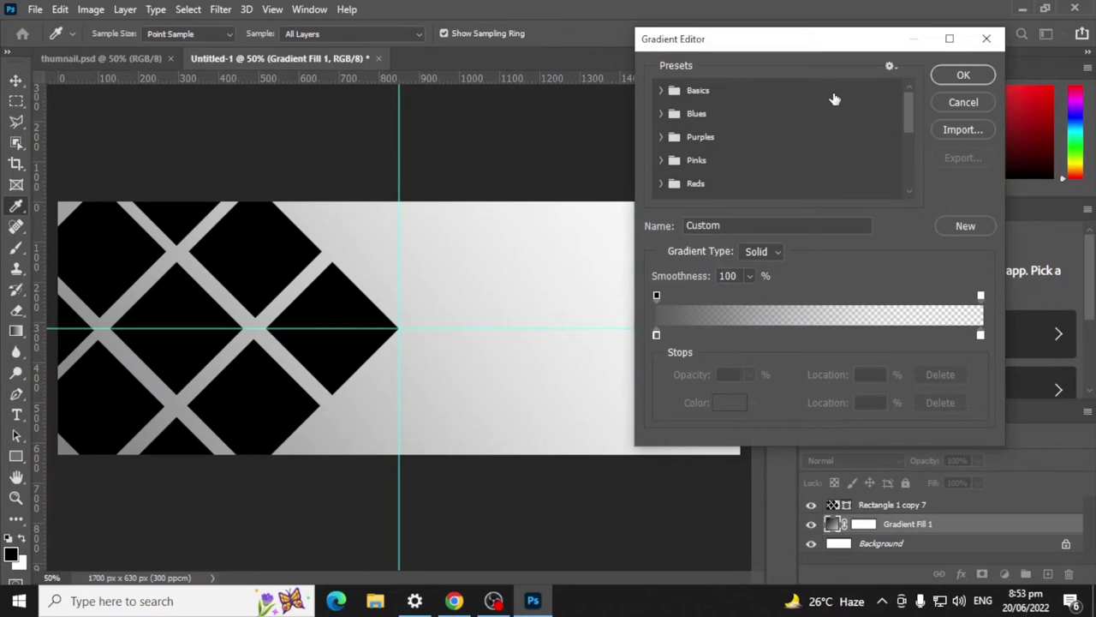
pyautogui.click(951, 79)
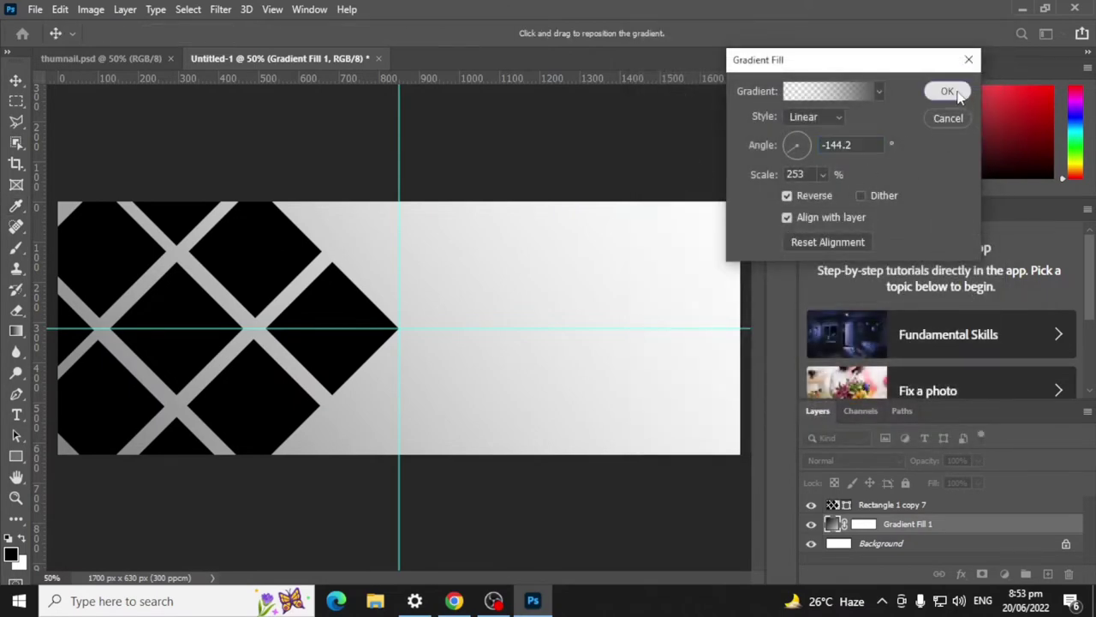
pyautogui.click(945, 91)
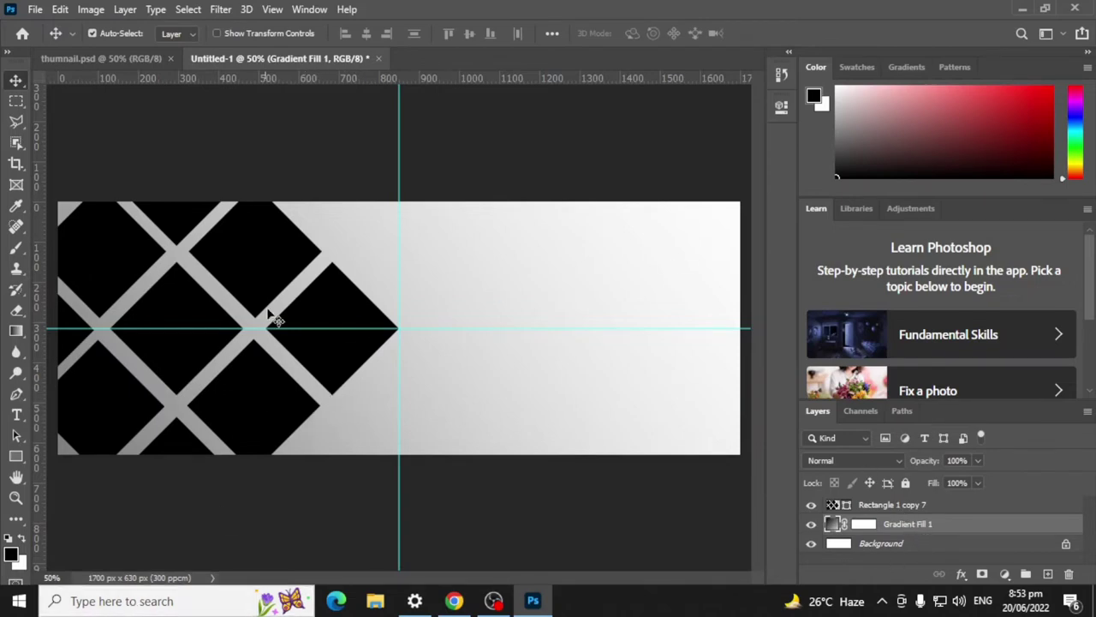
# Step: Choose File > Place Embedded and browse the image files on the Desktop
pyautogui.click(35, 10)
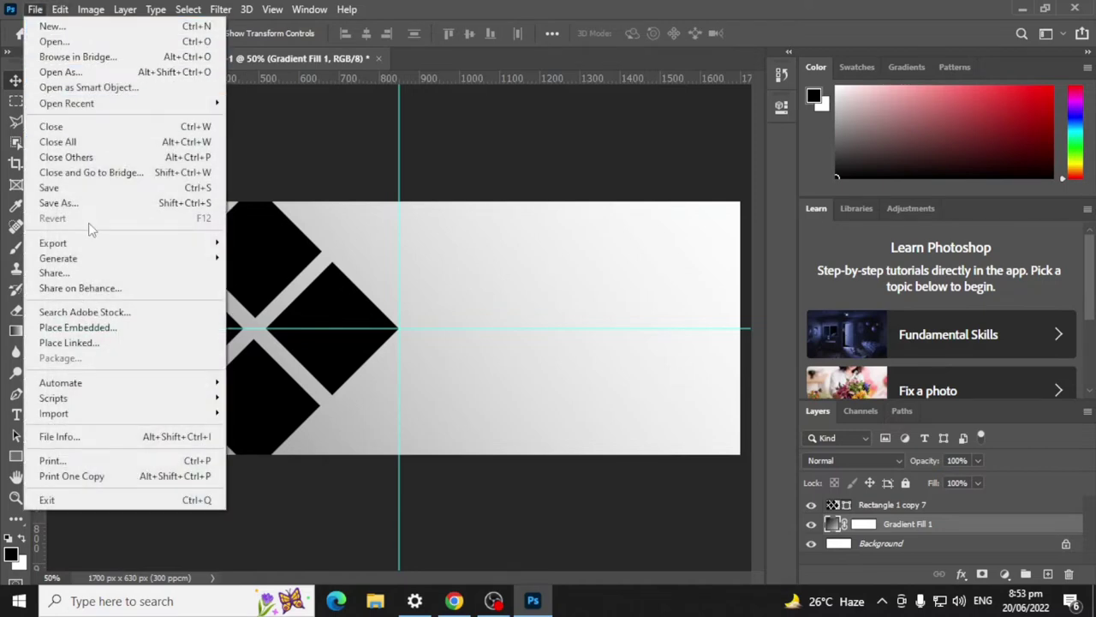
pyautogui.click(95, 330)
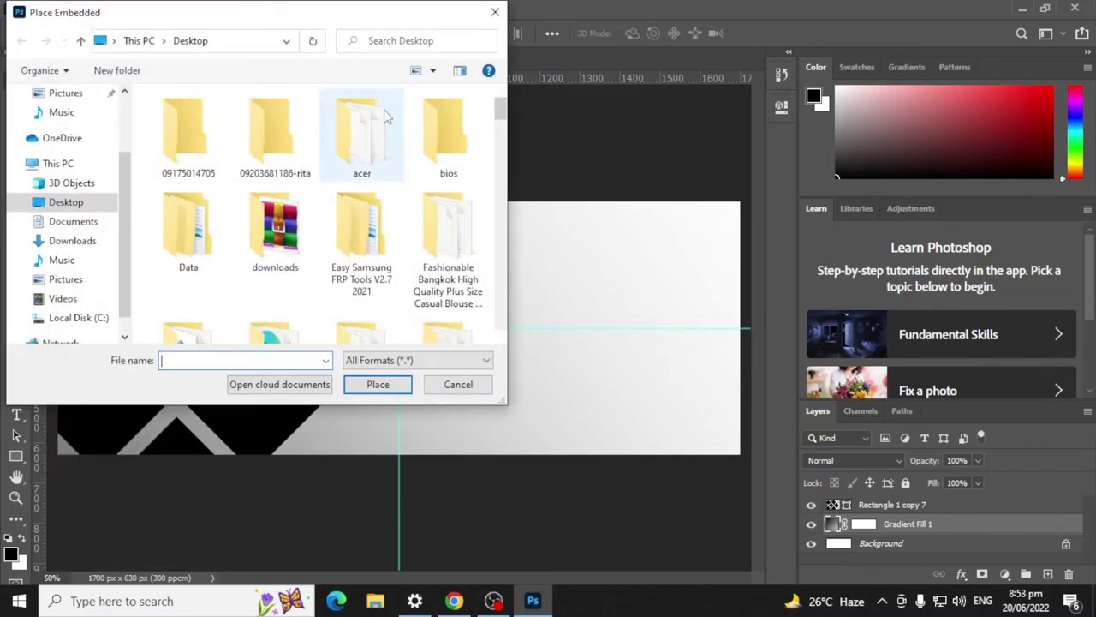
pyautogui.click(66, 205)
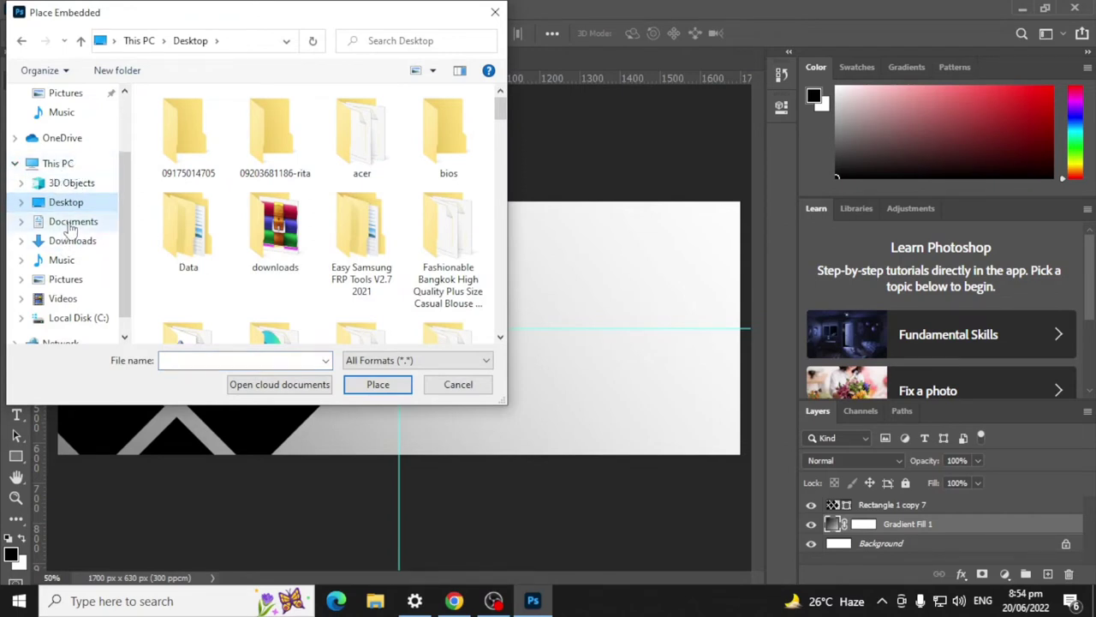
pyautogui.scroll(-10, 326, 225)
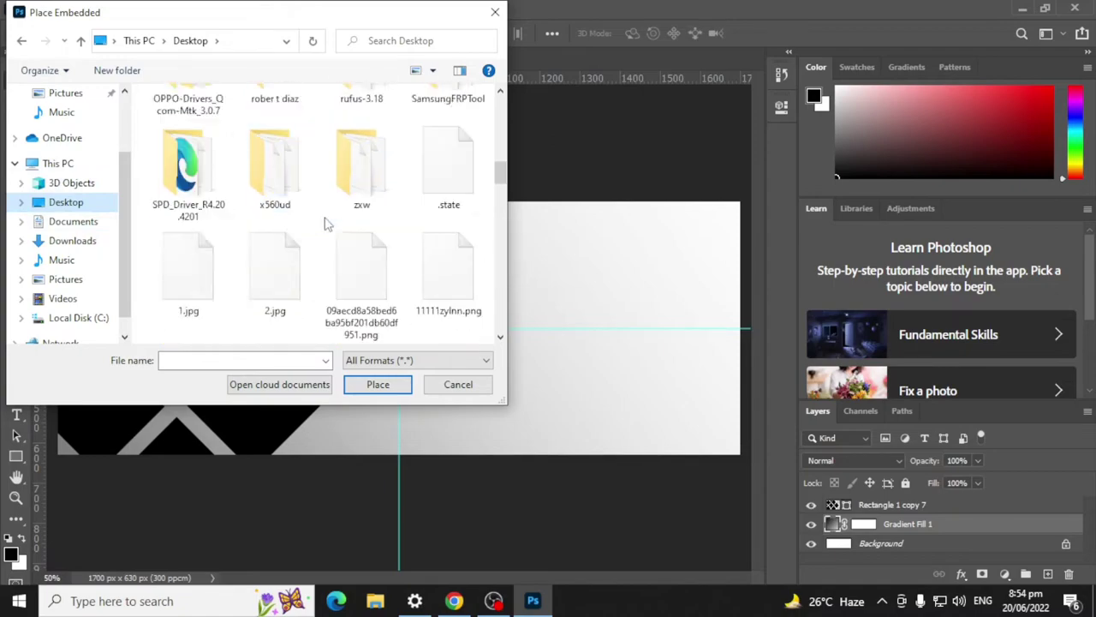
pyautogui.scroll(-5, 326, 225)
pyautogui.scroll(8, 303, 229)
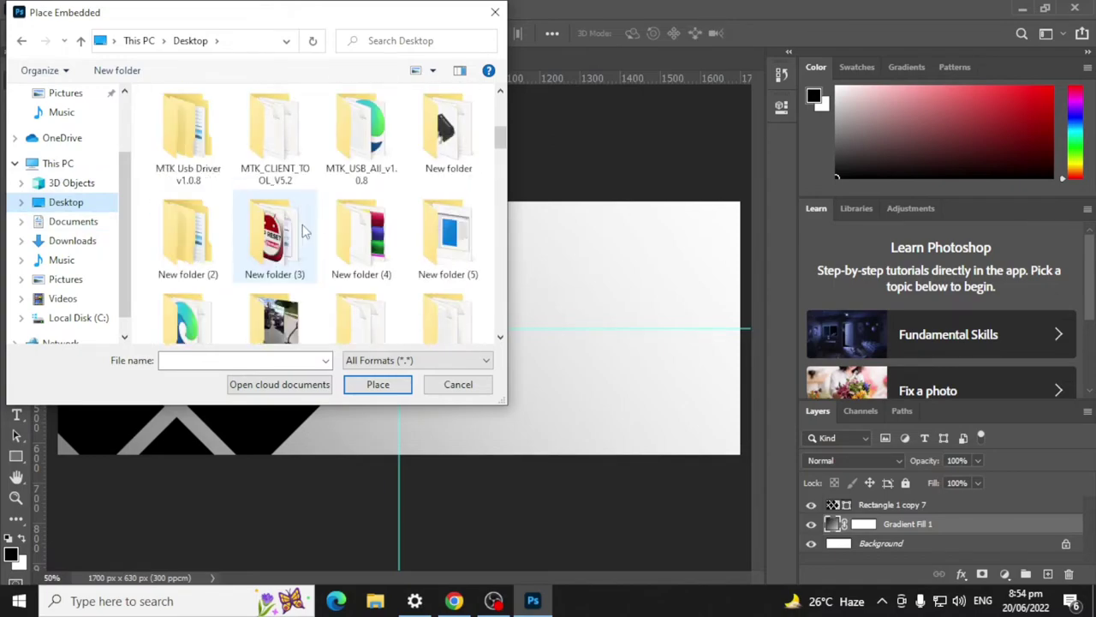
pyautogui.scroll(-5, 303, 230)
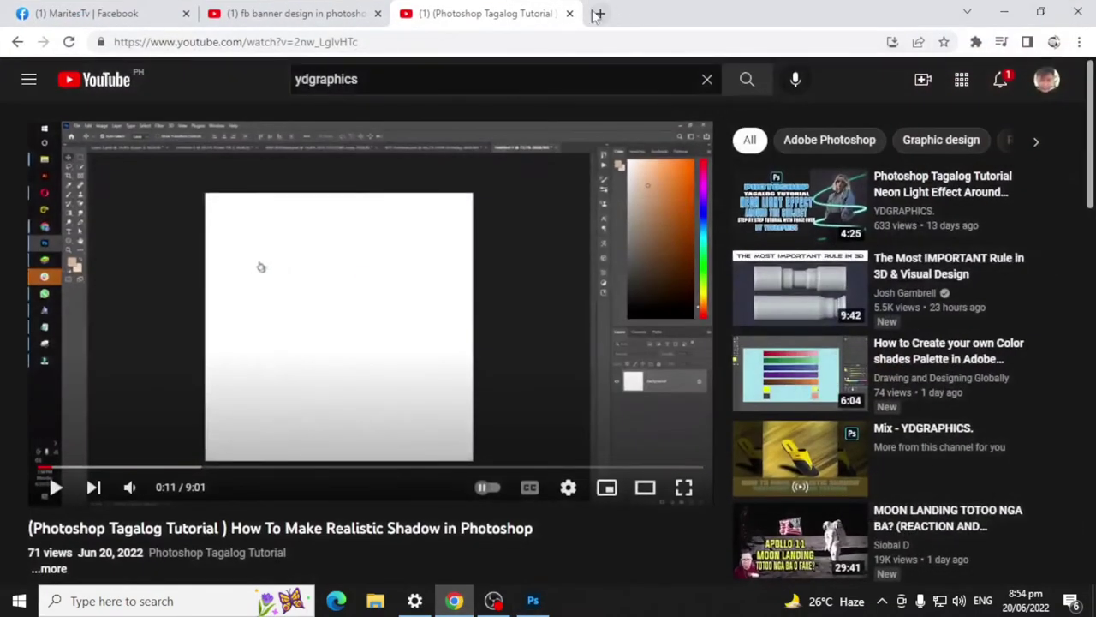
# Step: Open a new Chrome tab and close the two YouTube video tabs
pyautogui.click(597, 14)
pyautogui.click(497, 41)
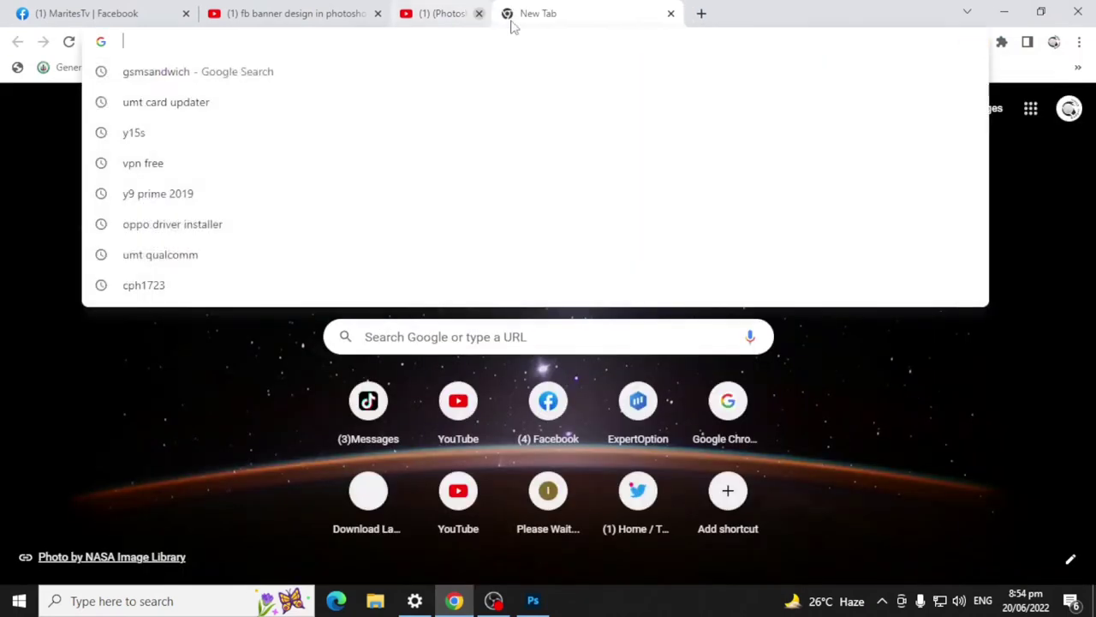
pyautogui.click(479, 13)
pyautogui.click(378, 14)
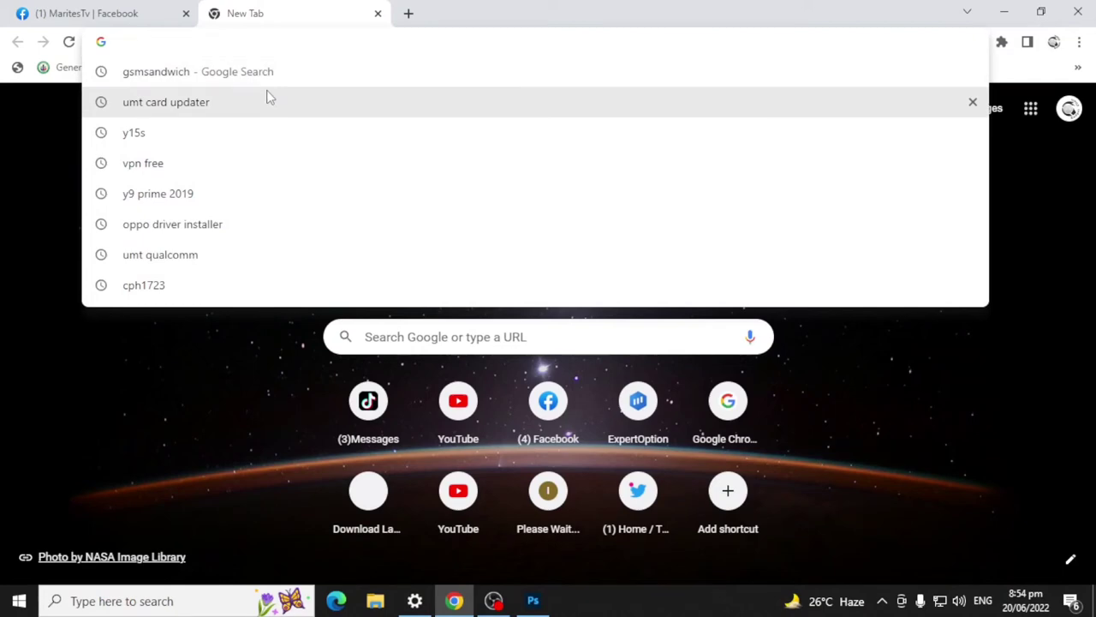
# Step: Search Google Images for 'fashion model' and open the red-dress model photo
pyautogui.write('fashion logo')
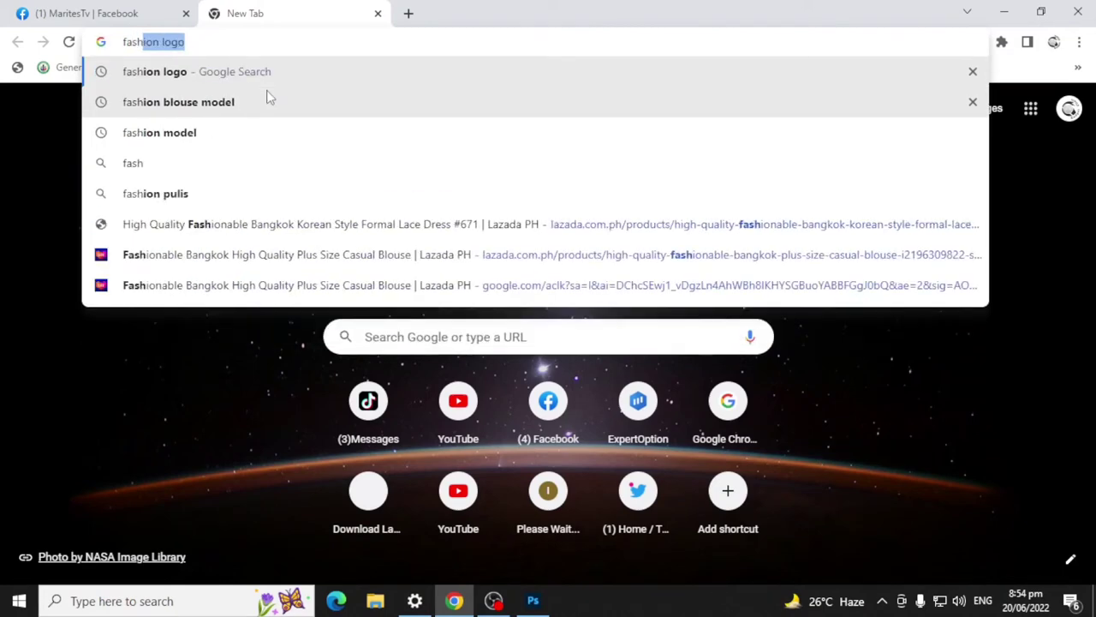
pyautogui.press('Right')
pyautogui.press('BackSpace')
pyautogui.press('BackSpace')
pyautogui.press('BackSpace')
pyautogui.press('BackSpace')
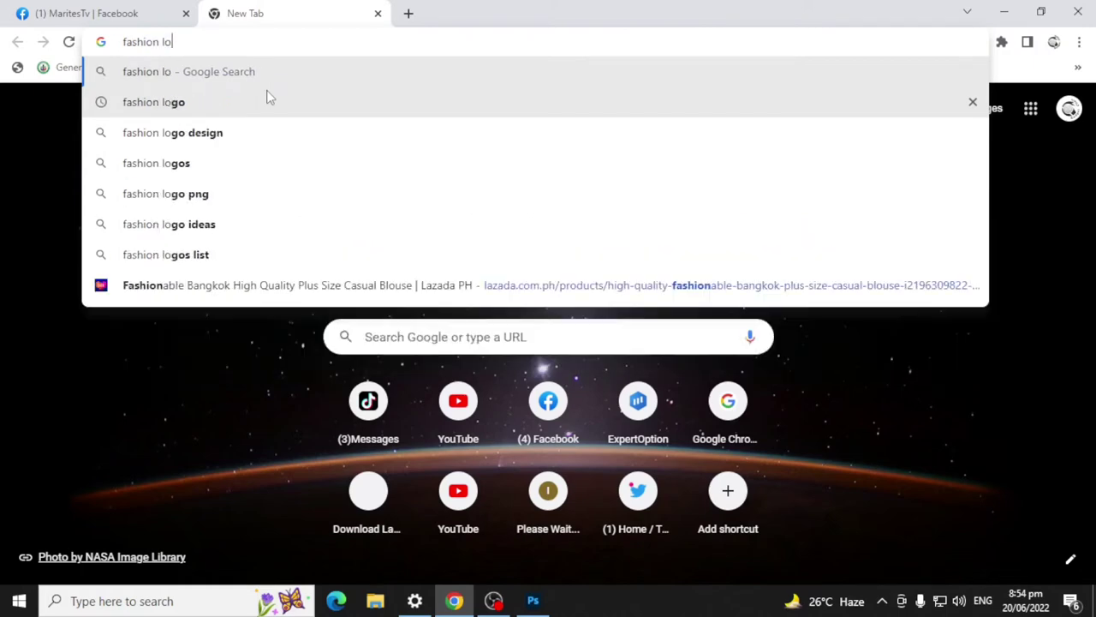
pyautogui.write('model')
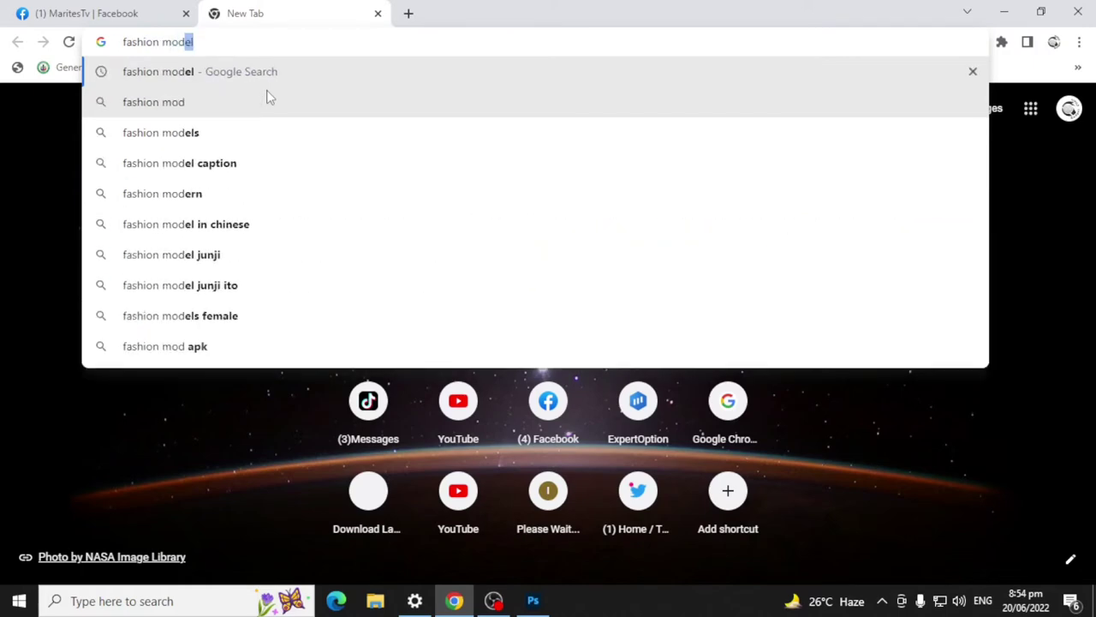
pyautogui.press('Return')
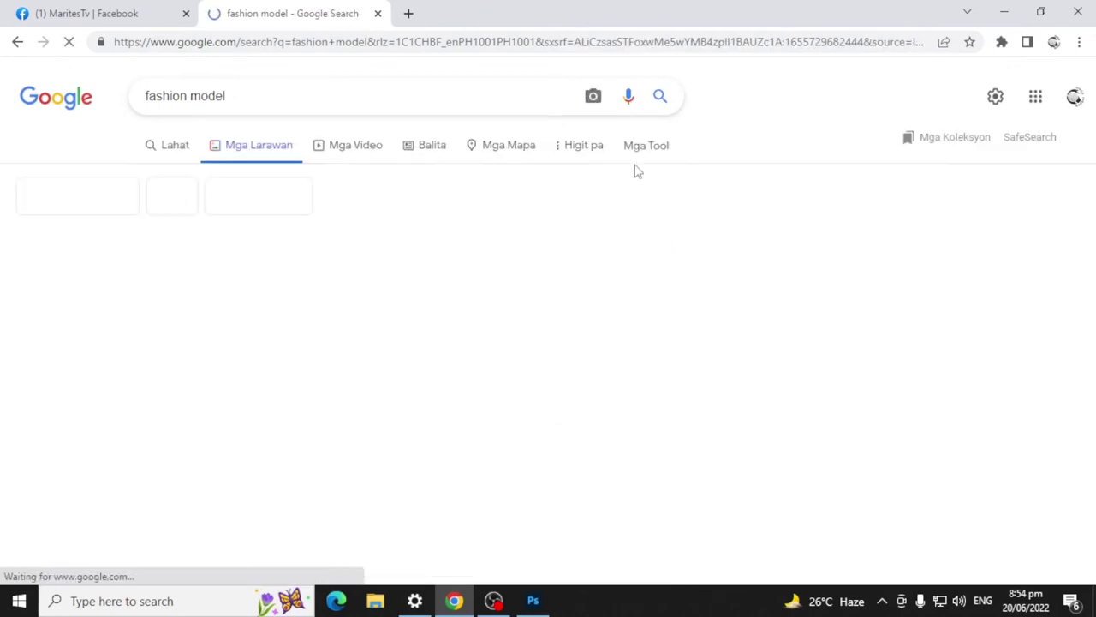
pyautogui.scroll(-5, 641, 203)
pyautogui.scroll(-1, 638, 252)
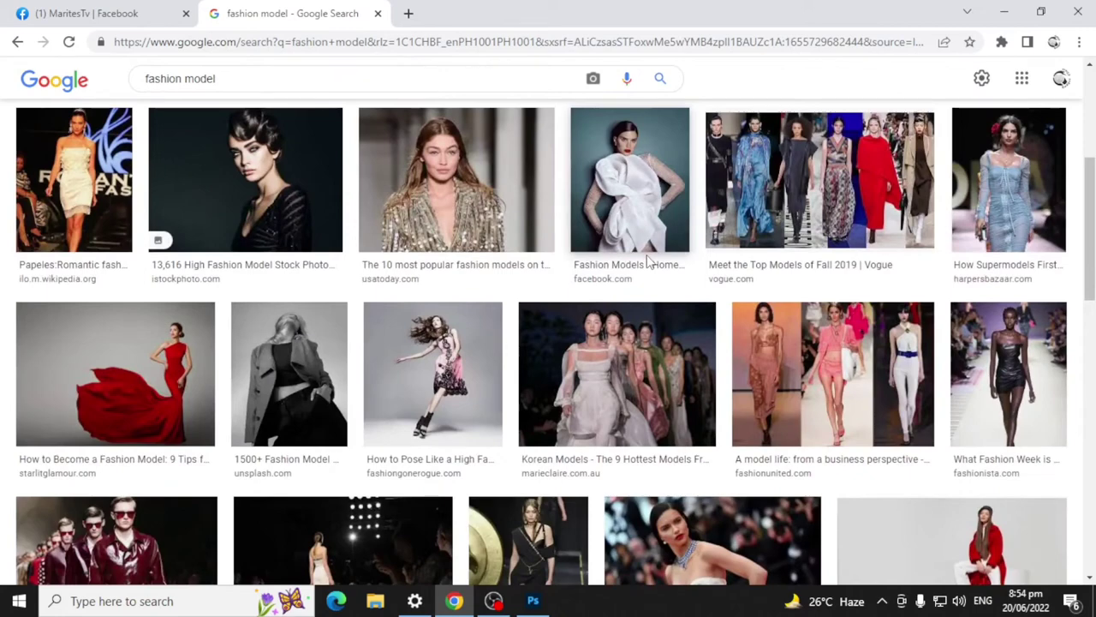
pyautogui.scroll(-1, 648, 261)
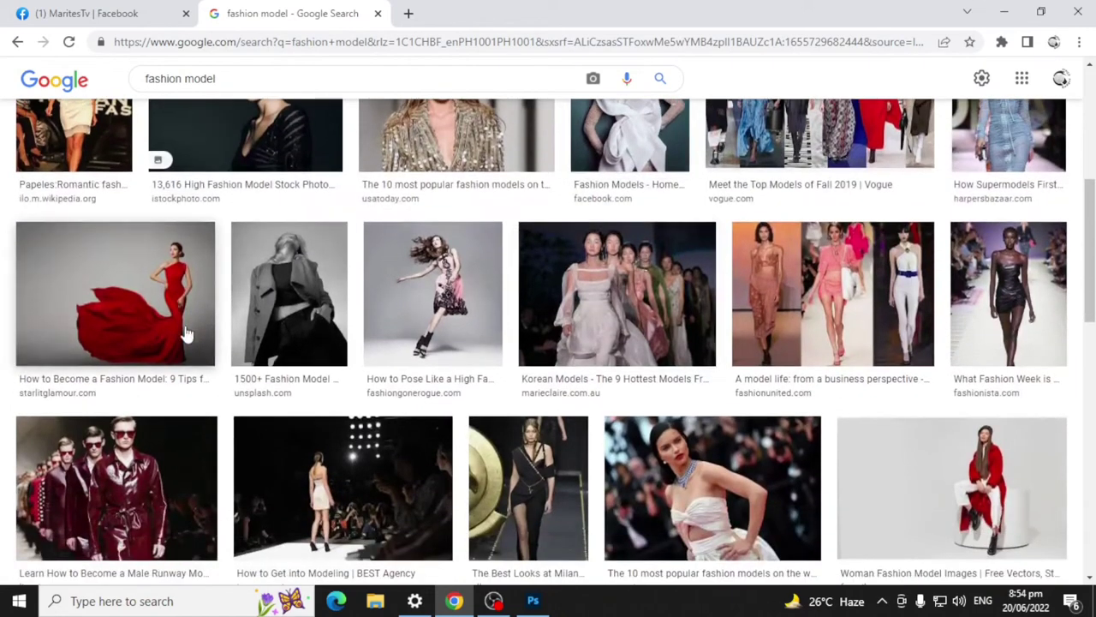
pyautogui.click(148, 307)
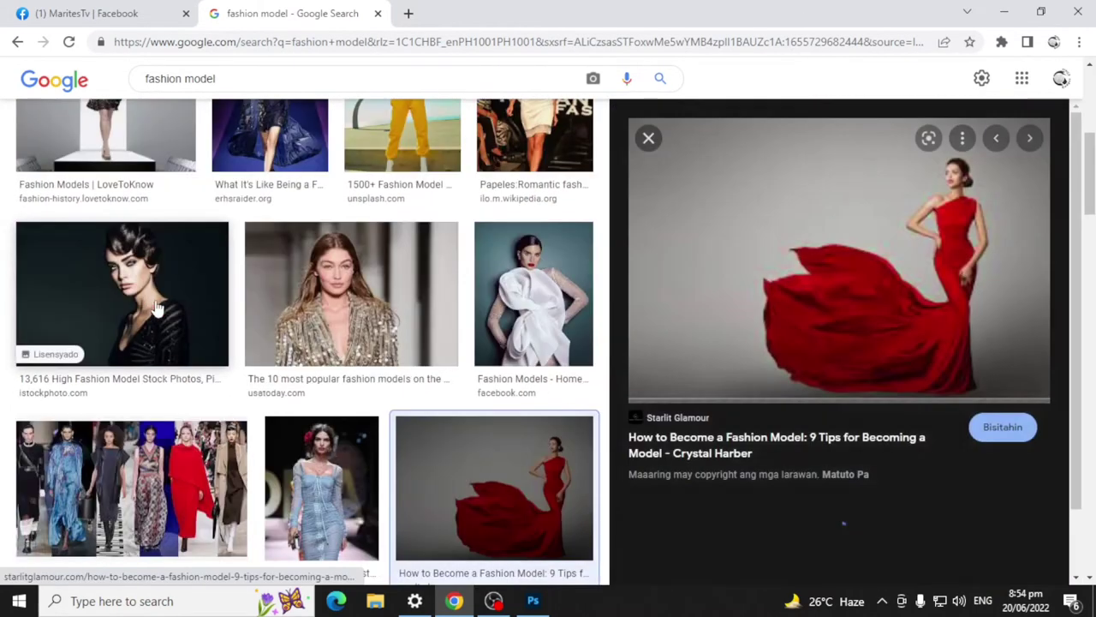
# Step: Save the red-dress photo to the Desktop as Fashion-Model.jpg
pyautogui.rightClick(845, 257)
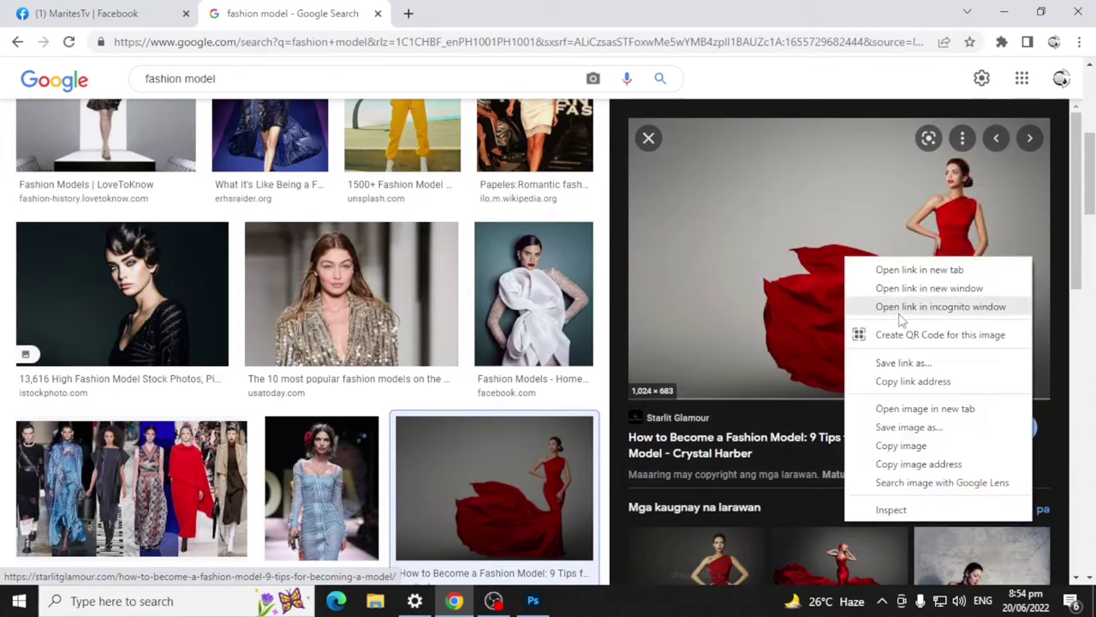
pyautogui.click(918, 428)
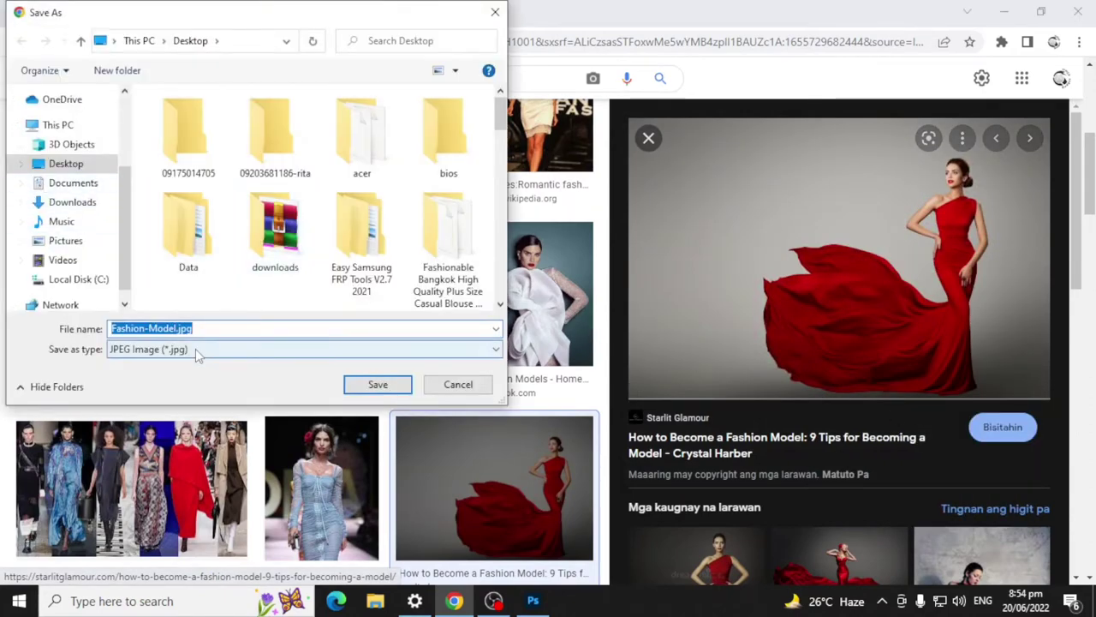
pyautogui.click(66, 164)
pyautogui.click(377, 384)
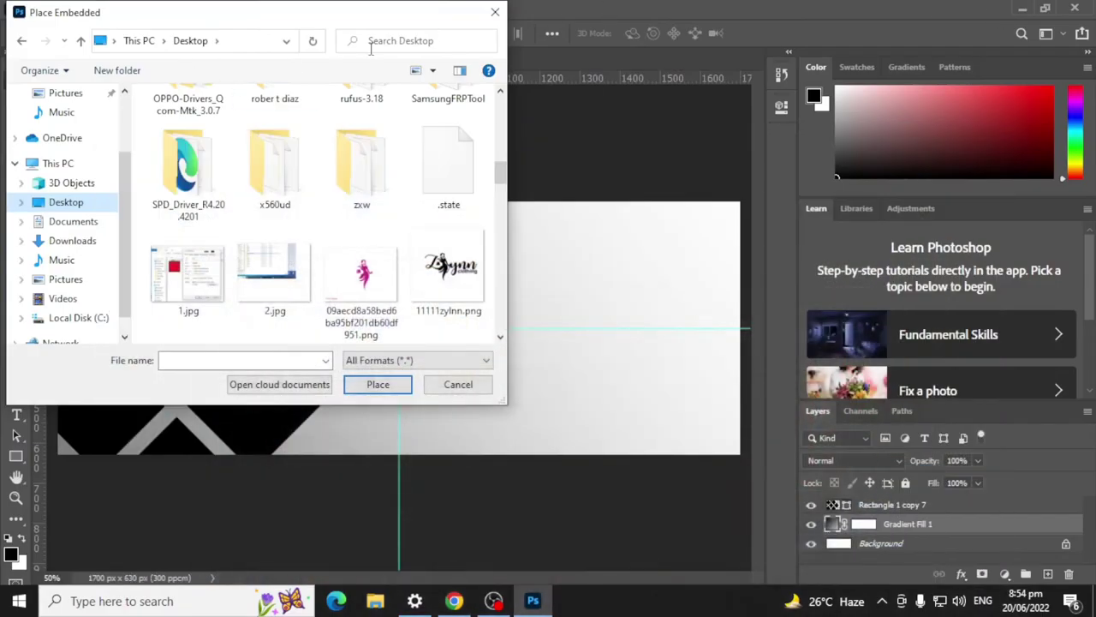
# Step: Place Fashion-Model.jpg from the Desktop into the banner as an embedded layer
pyautogui.click(60, 202)
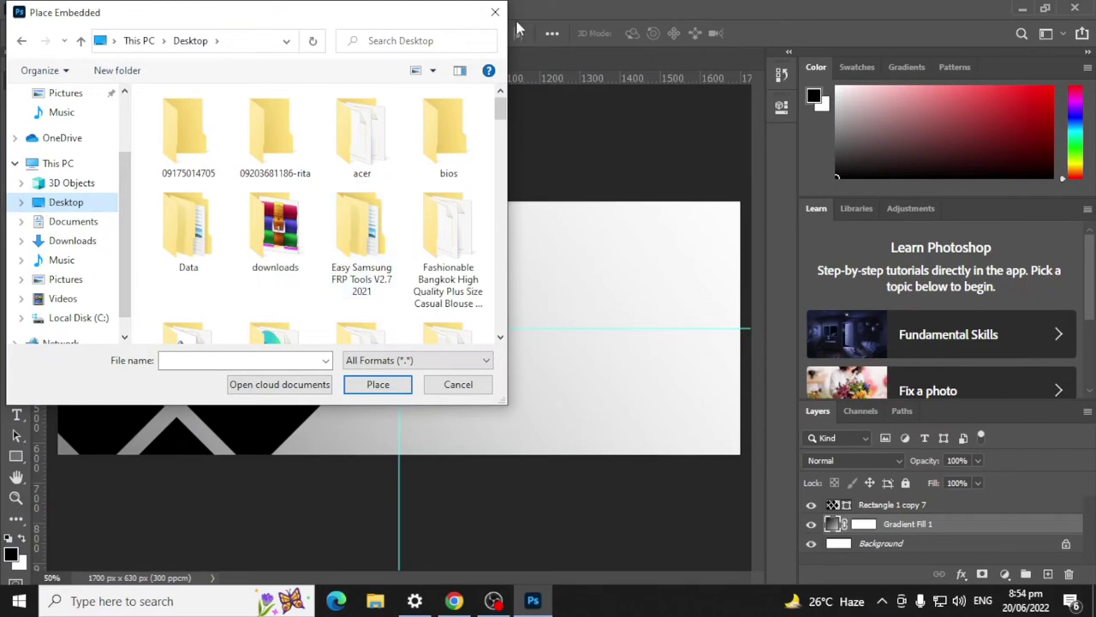
pyautogui.click(495, 12)
pyautogui.click(34, 10)
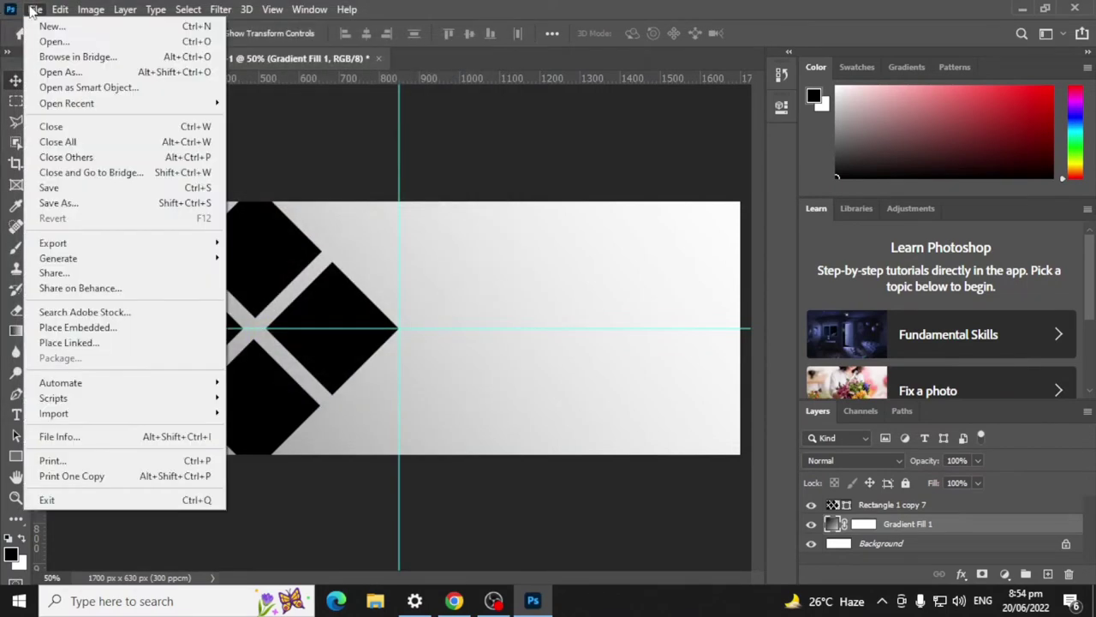
pyautogui.click(110, 331)
pyautogui.scroll(-5, 396, 194)
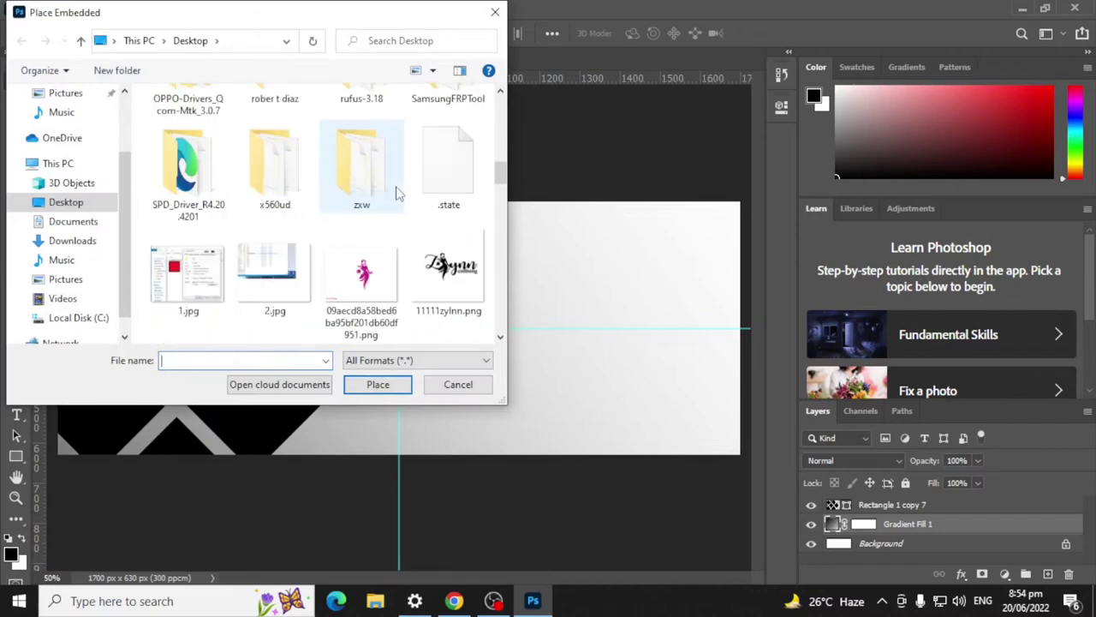
pyautogui.scroll(-10, 397, 193)
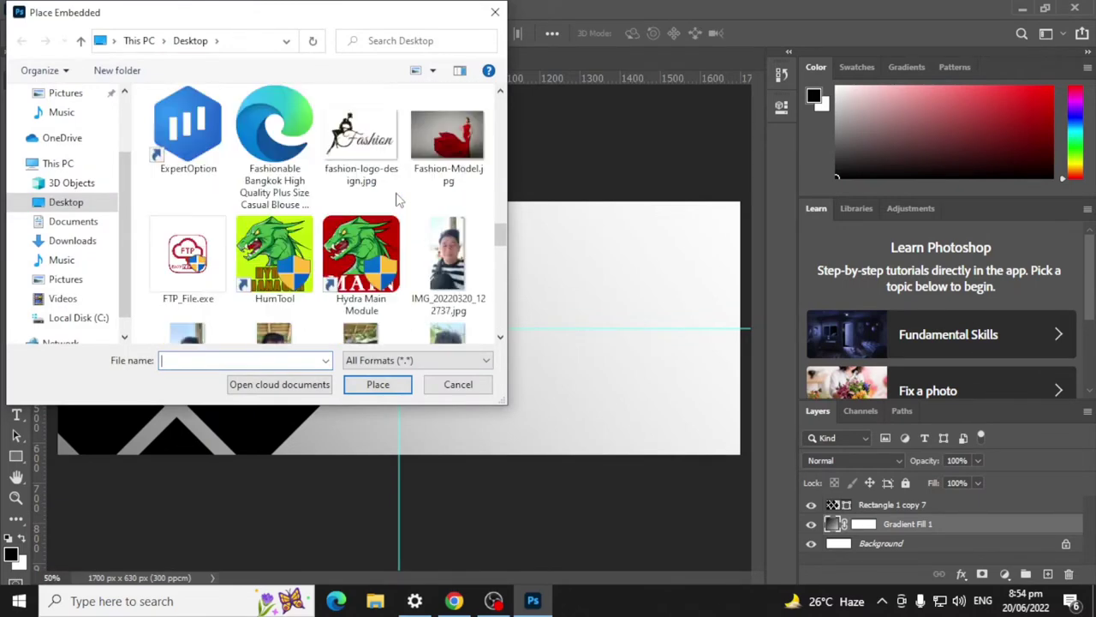
pyautogui.click(495, 12)
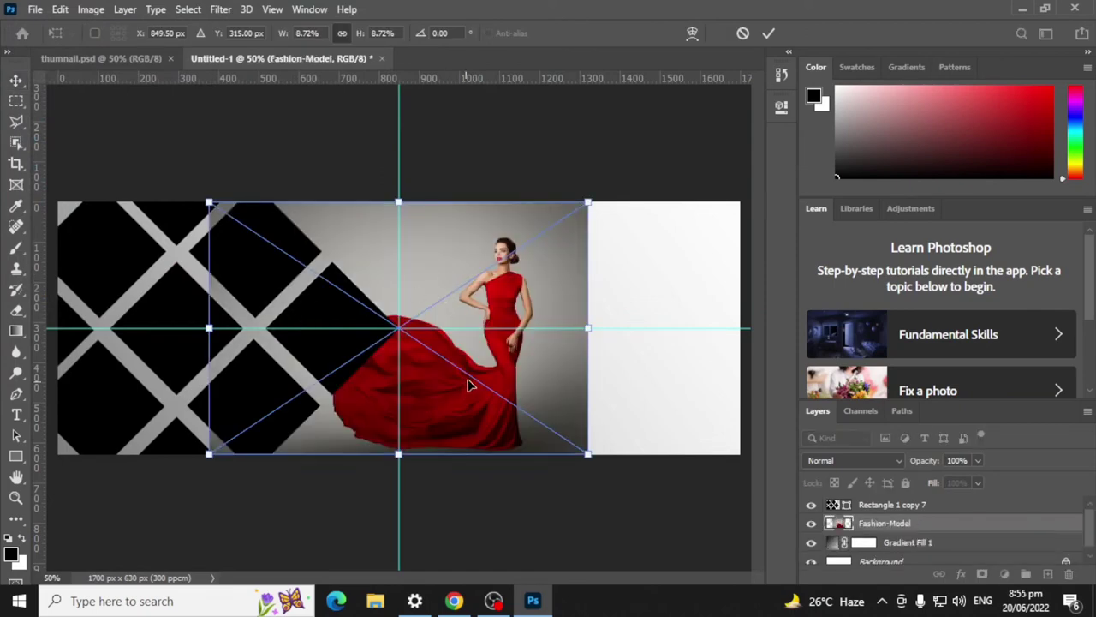
# Step: Move the Fashion-Model layer above the diamond lattice and shift the photo left
pyautogui.moveTo(872, 524); pyautogui.dragTo(870, 503)
pyautogui.moveTo(435, 373); pyautogui.dragTo(247, 377)
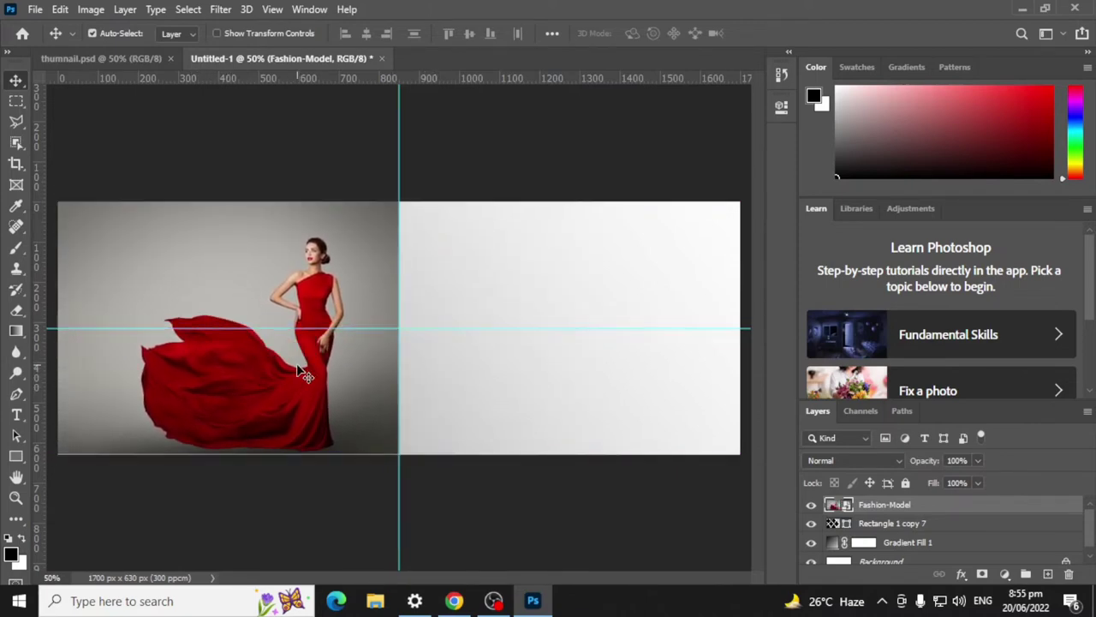
pyautogui.rightClick(310, 375)
pyautogui.click(275, 396)
# Step: Flip the model photo horizontally, nudge it into place and stretch it to the banner top
pyautogui.hotkey('ctrl', 't')
pyautogui.rightClick(359, 359)
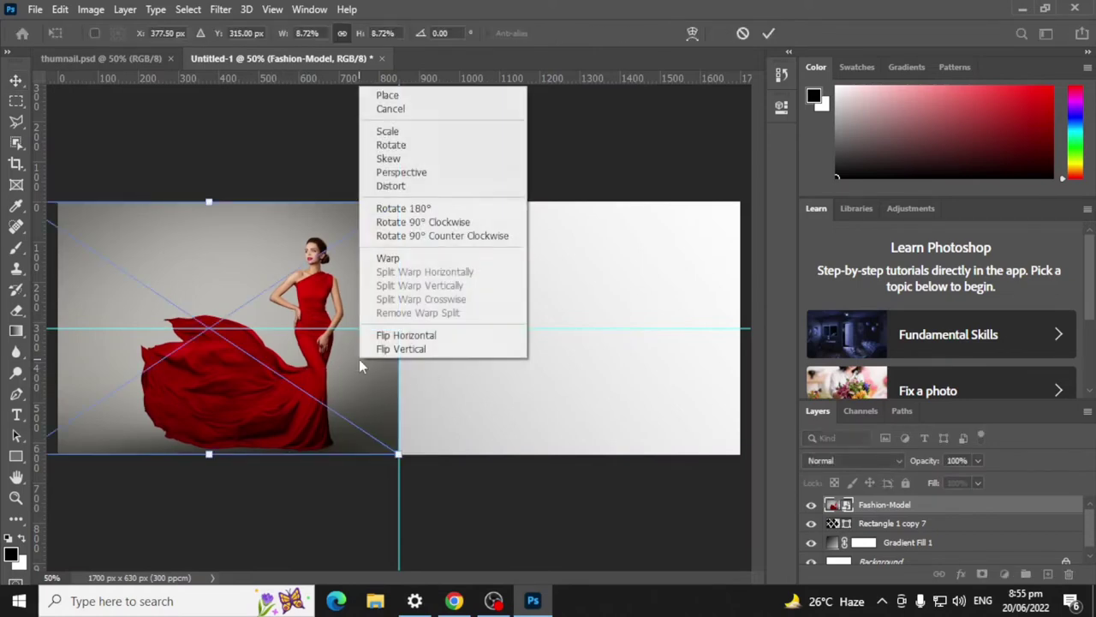
pyautogui.click(442, 335)
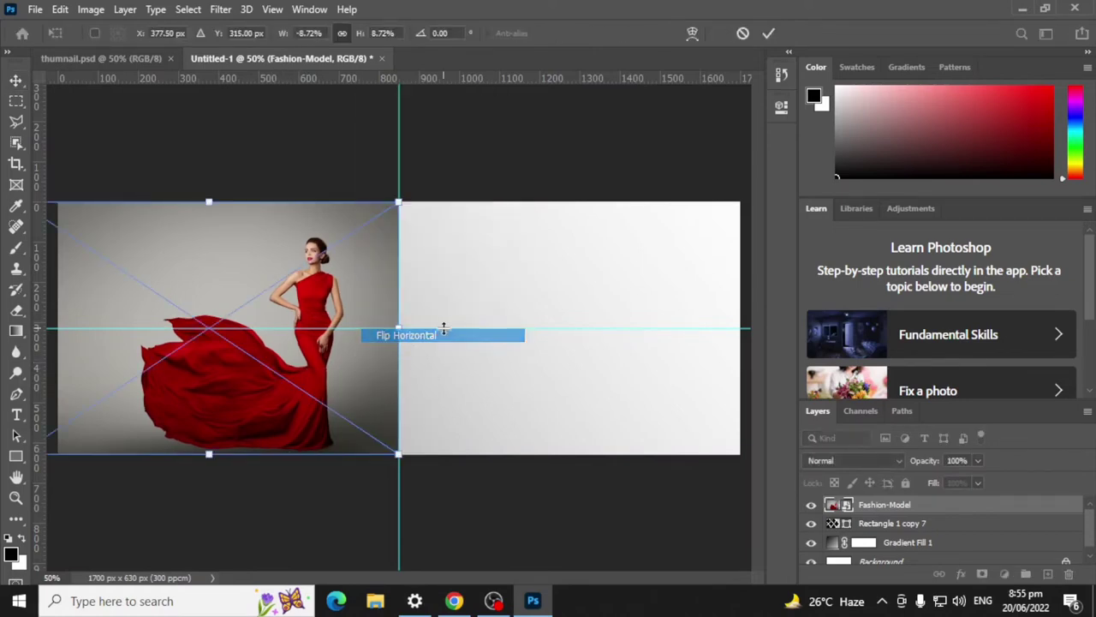
pyautogui.click(768, 33)
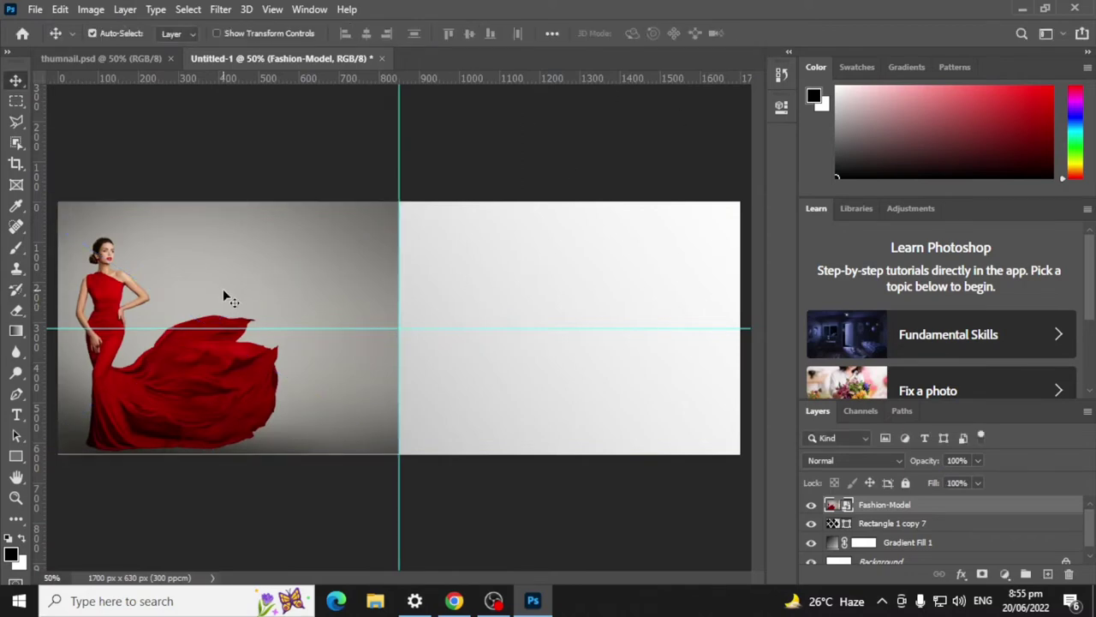
pyautogui.moveTo(223, 288); pyautogui.dragTo(291, 286)
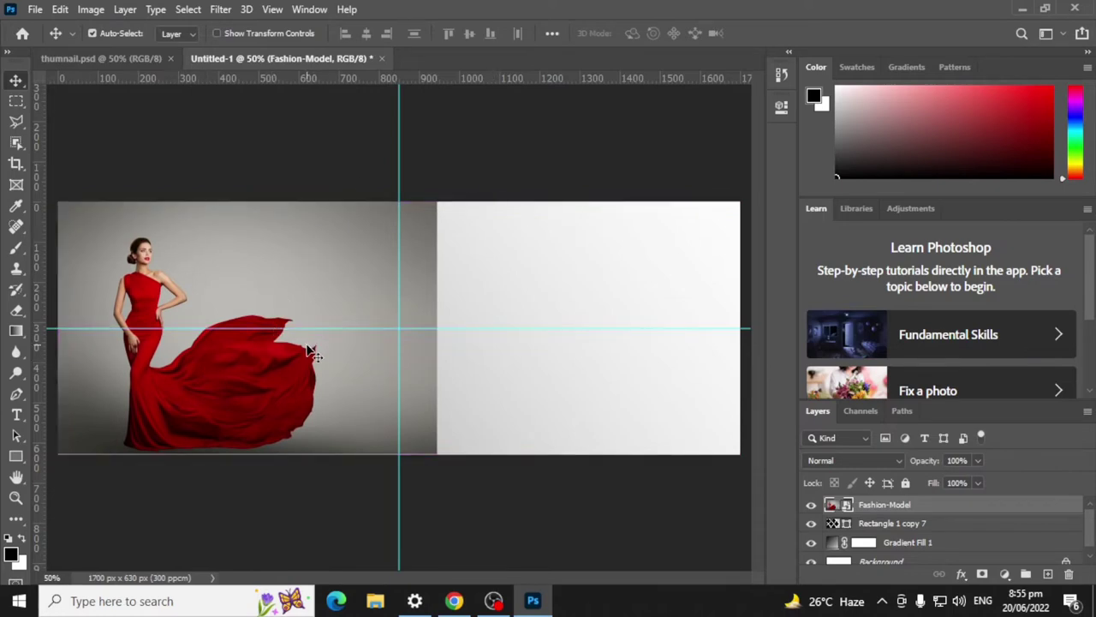
pyautogui.hotkey('shift', 'Down')
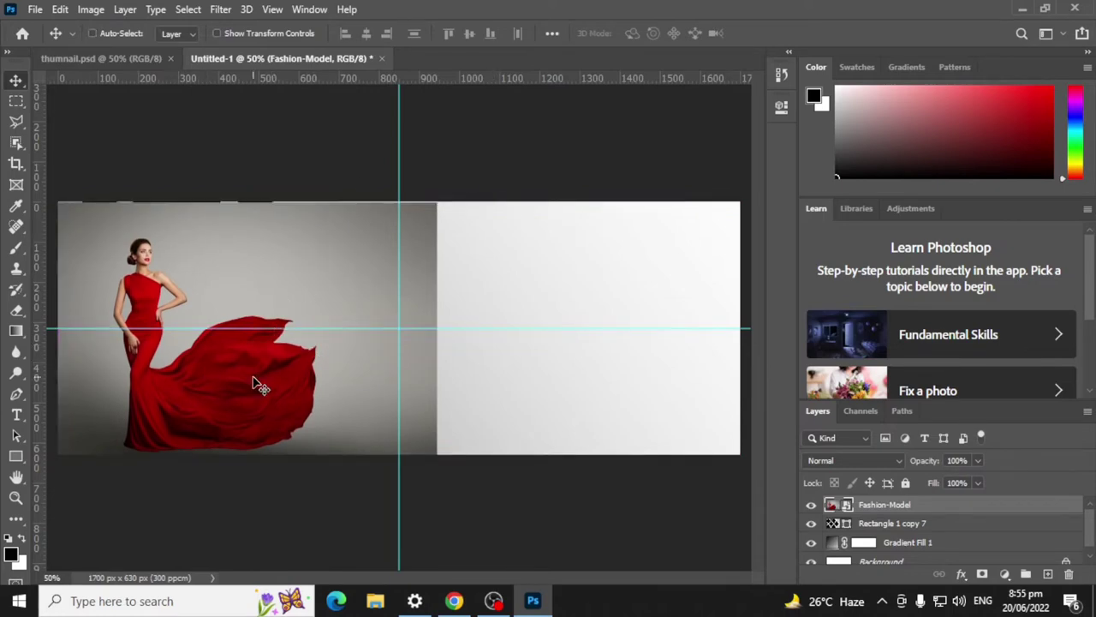
pyautogui.hotkey('ctrl', 't')
pyautogui.moveTo(246, 202); pyautogui.dragTo(247, 200)
pyautogui.click(770, 32)
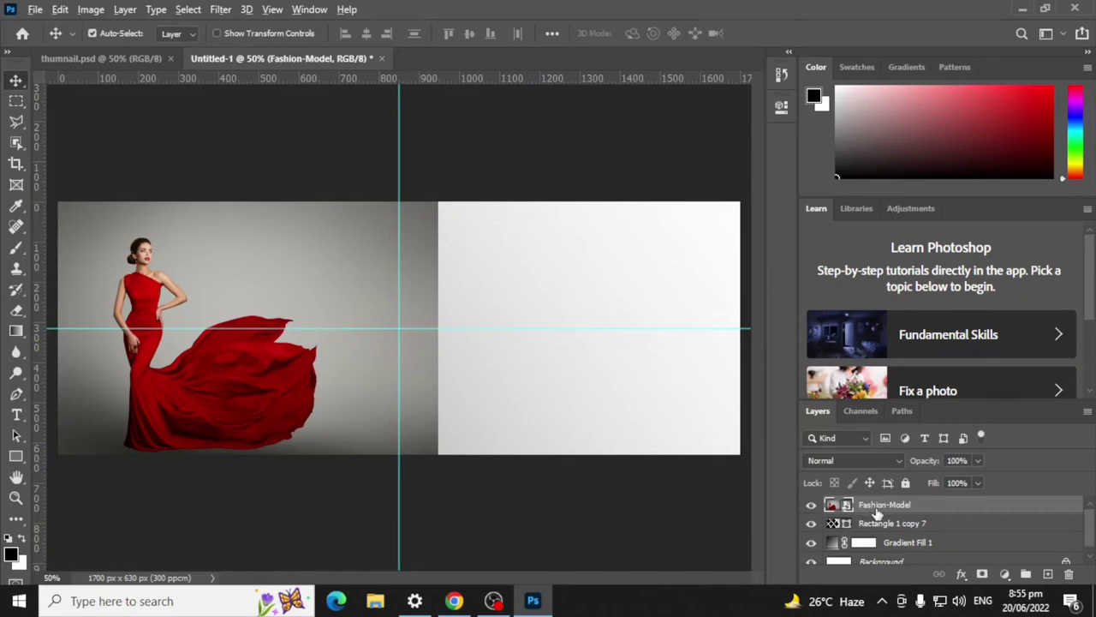
# Step: Clip the Fashion-Model layer to the Rectangle 1 copy 7 diamond lattice
pyautogui.moveTo(875, 509); pyautogui.dragTo(849, 511)
pyautogui.keyDown('alt'); pyautogui.click(848, 510); pyautogui.keyUp('alt')
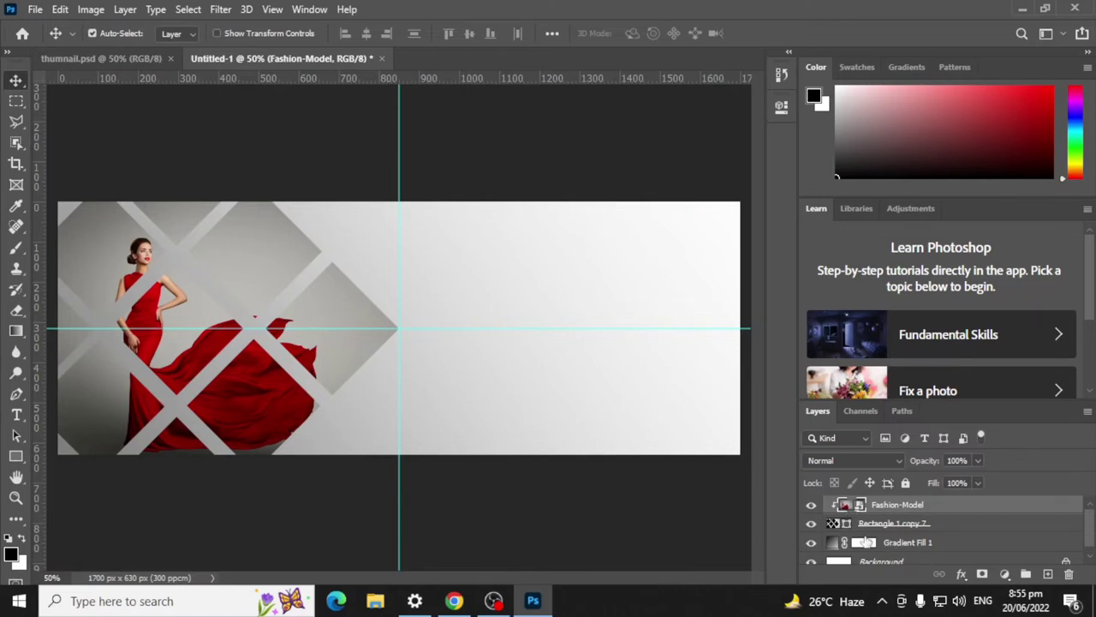
pyautogui.doubleClick(831, 542)
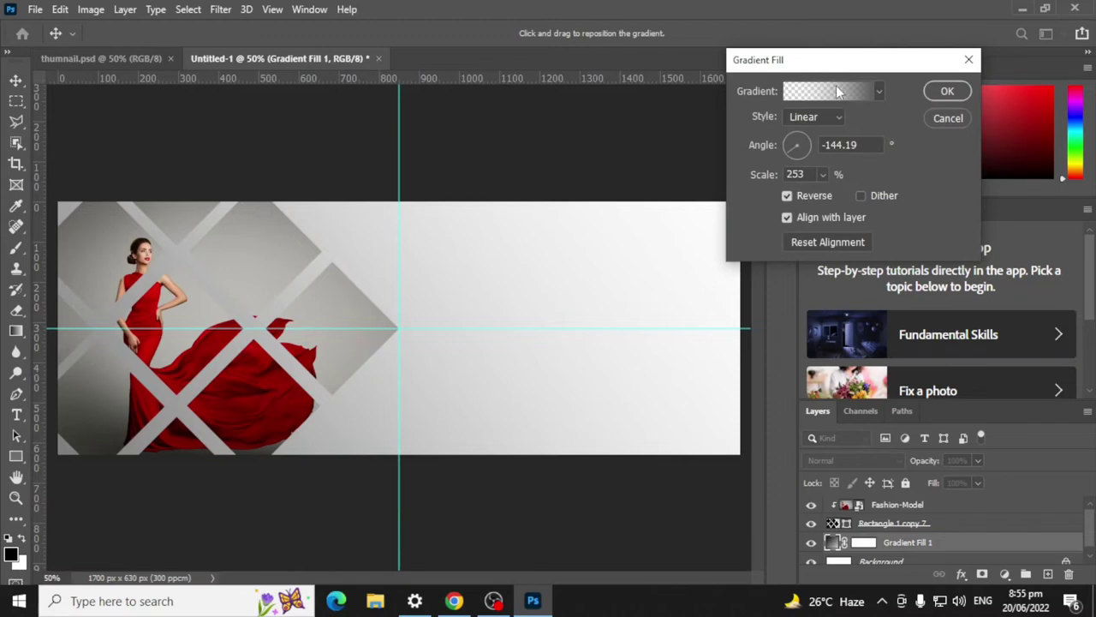
# Step: Set the background gradient to a 32.18° angle and 275% scale, then confirm
pyautogui.moveTo(788, 153); pyautogui.dragTo(811, 140)
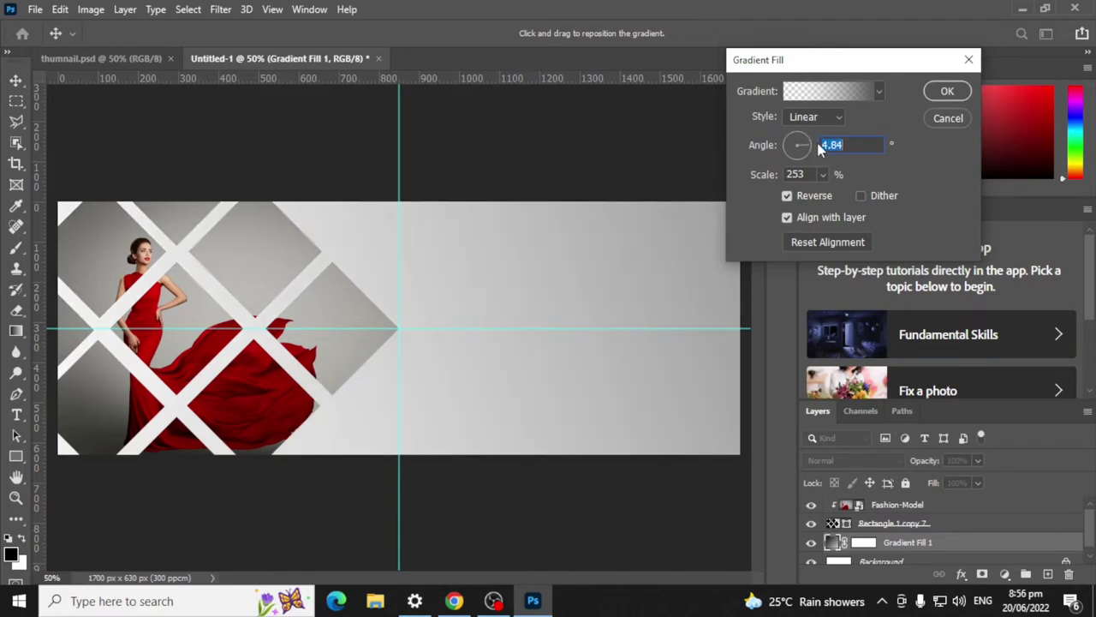
pyautogui.click(822, 174)
pyautogui.moveTo(822, 196)
pyautogui.mouseDown()
pyautogui.moveTo(807, 196)
pyautogui.moveTo(823, 195)
pyautogui.mouseUp()
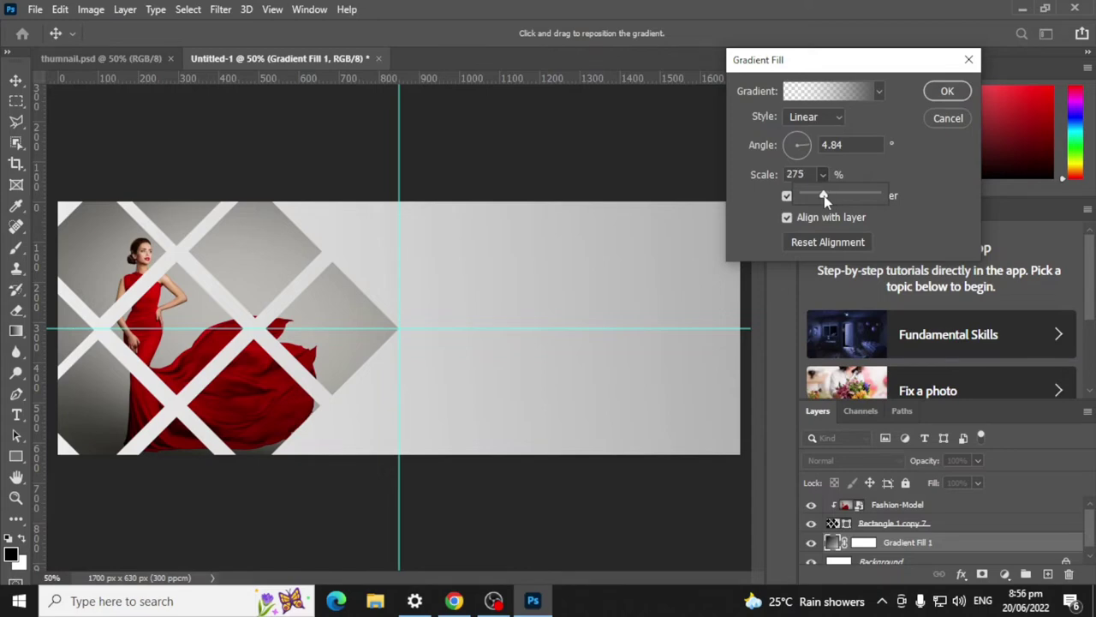
pyautogui.click(811, 146)
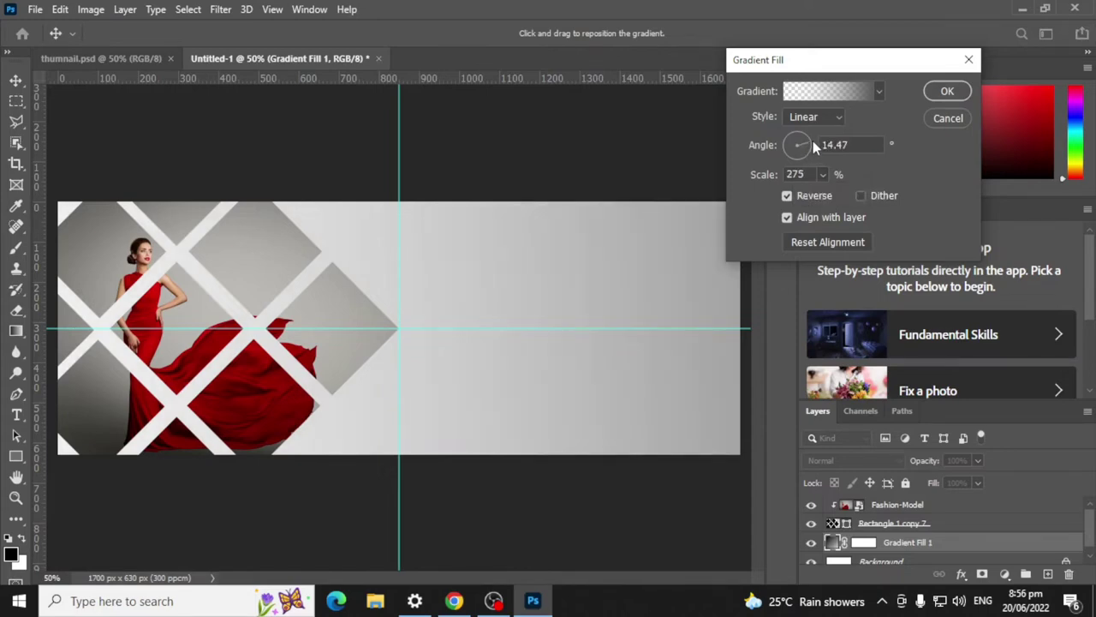
pyautogui.click(812, 140)
pyautogui.click(808, 141)
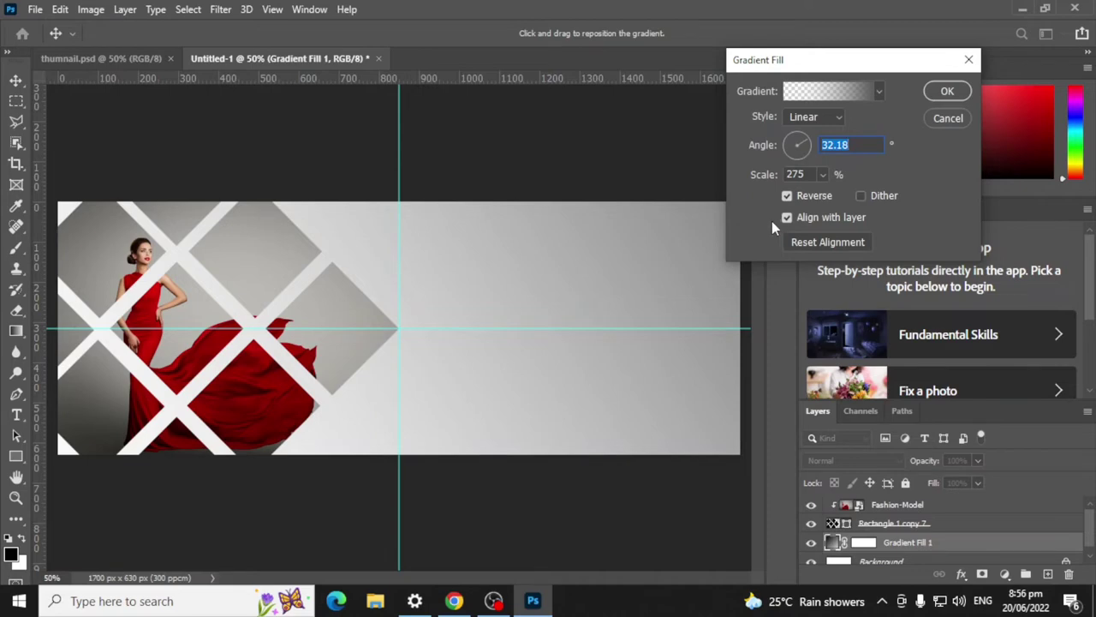
pyautogui.click(948, 92)
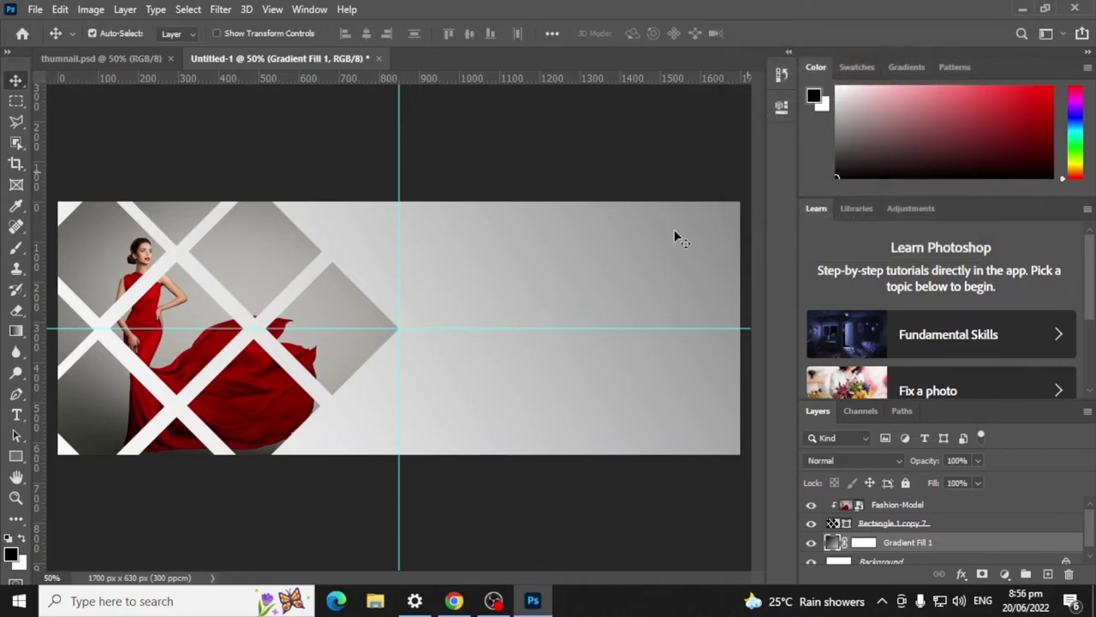
# Step: Select the Rectangle 1 copy 7 diamond layer and open its Blending Options
pyautogui.click(899, 514)
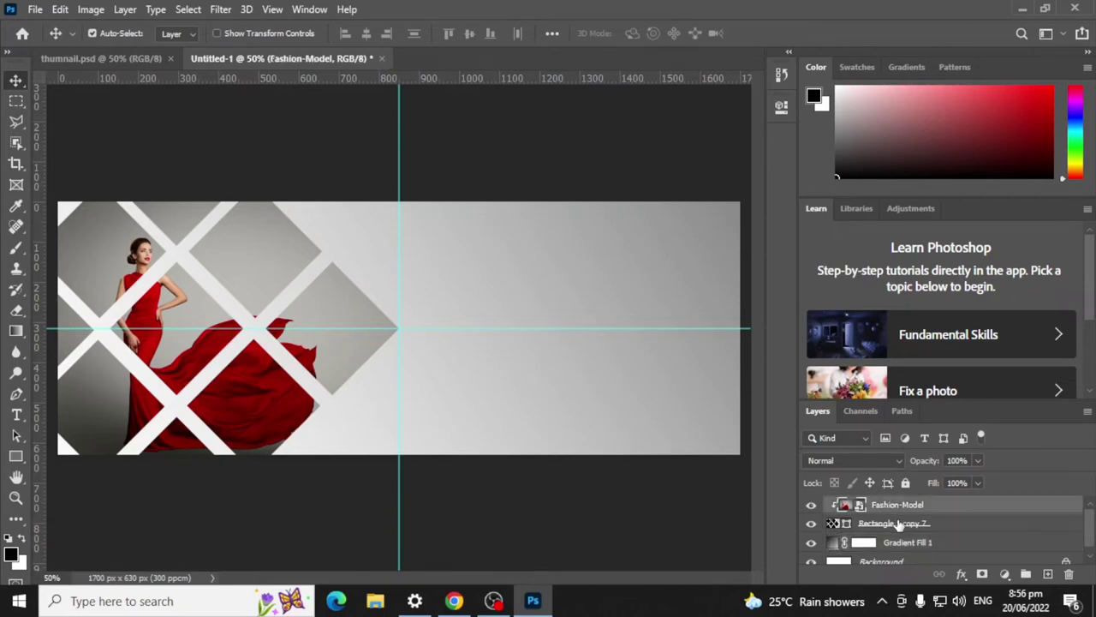
pyautogui.click(898, 524)
pyautogui.rightClick(899, 525)
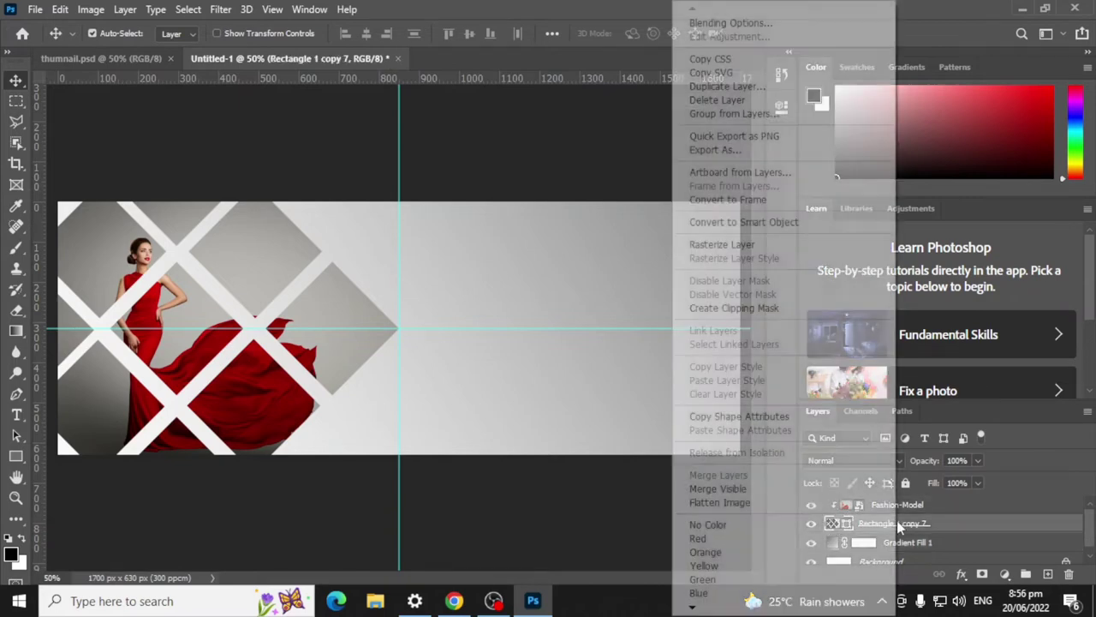
pyautogui.click(749, 23)
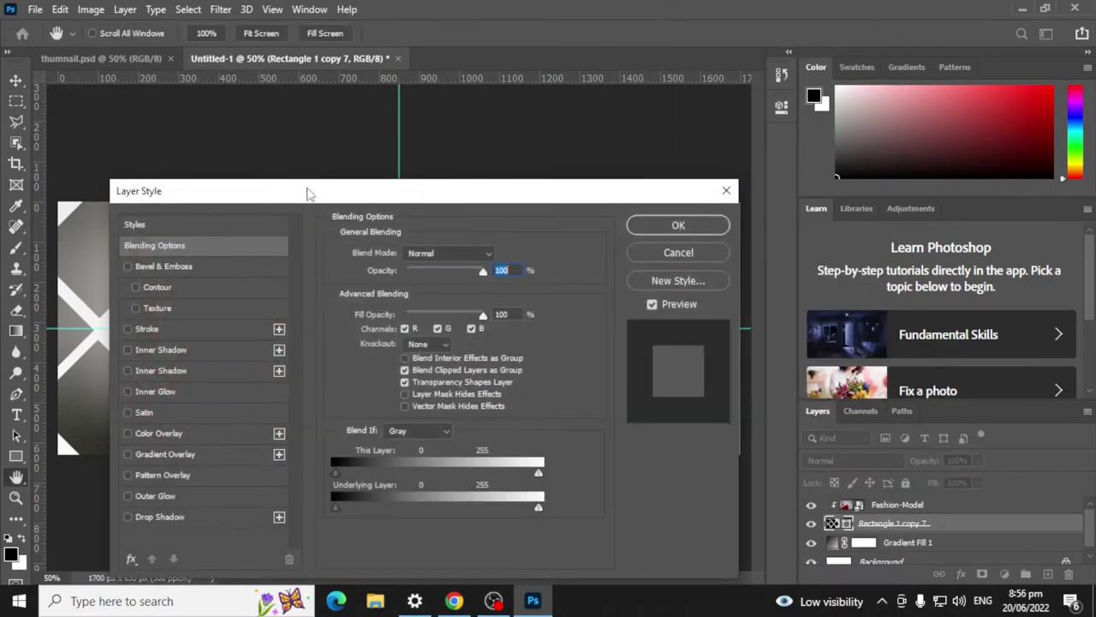
pyautogui.moveTo(308, 193); pyautogui.dragTo(617, 76)
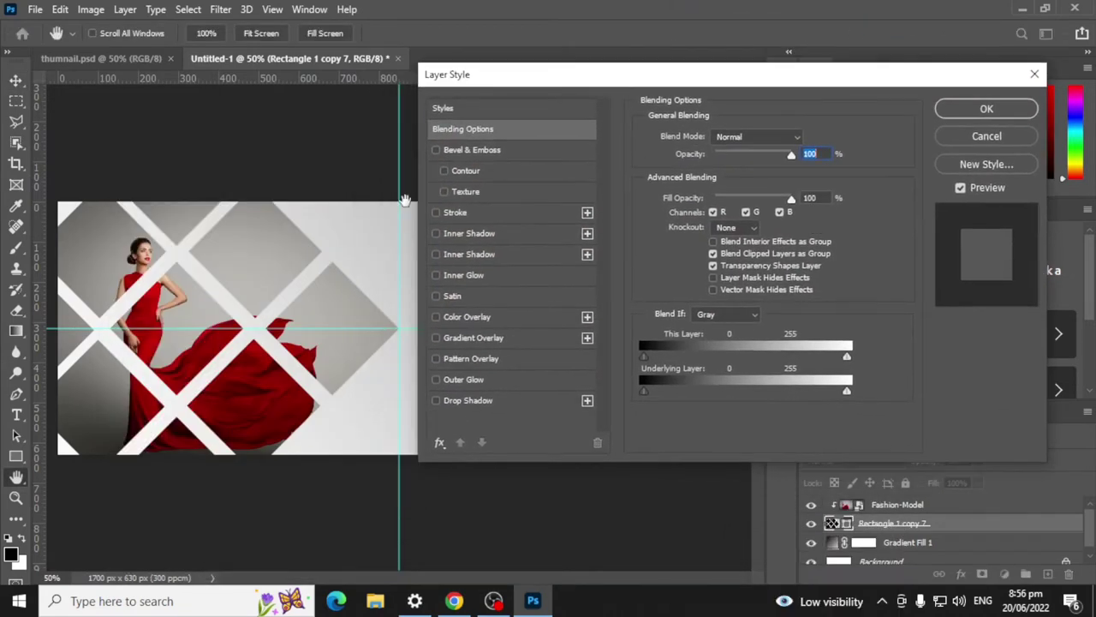
# Step: Add a 6 px outside stroke with a Shape Burst gradient fill to the diamonds
pyautogui.click(509, 214)
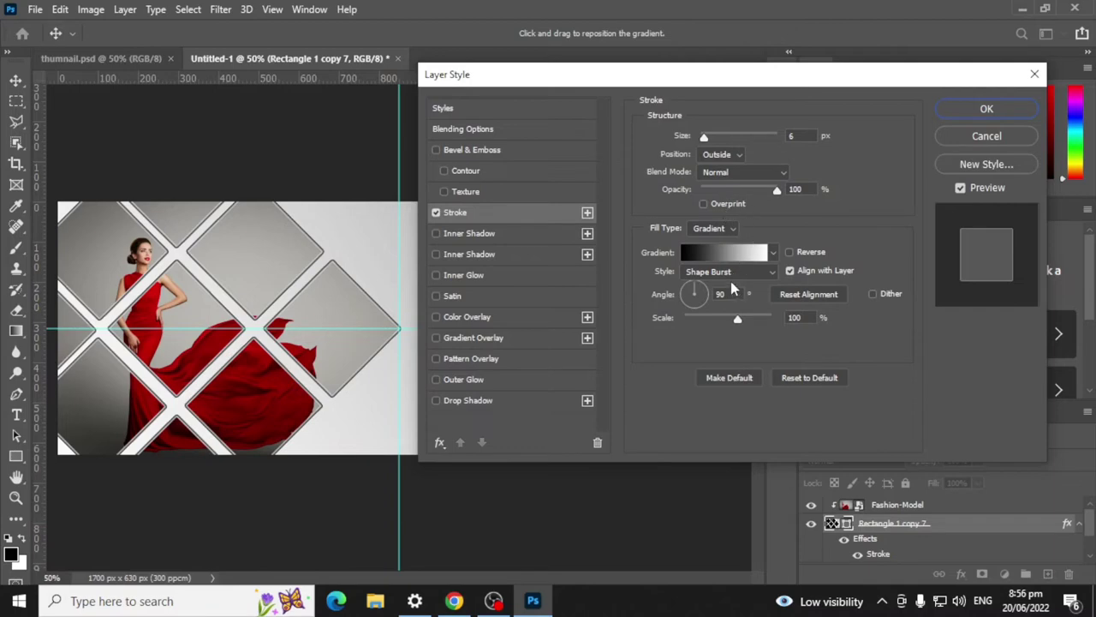
pyautogui.click(752, 272)
pyautogui.click(711, 346)
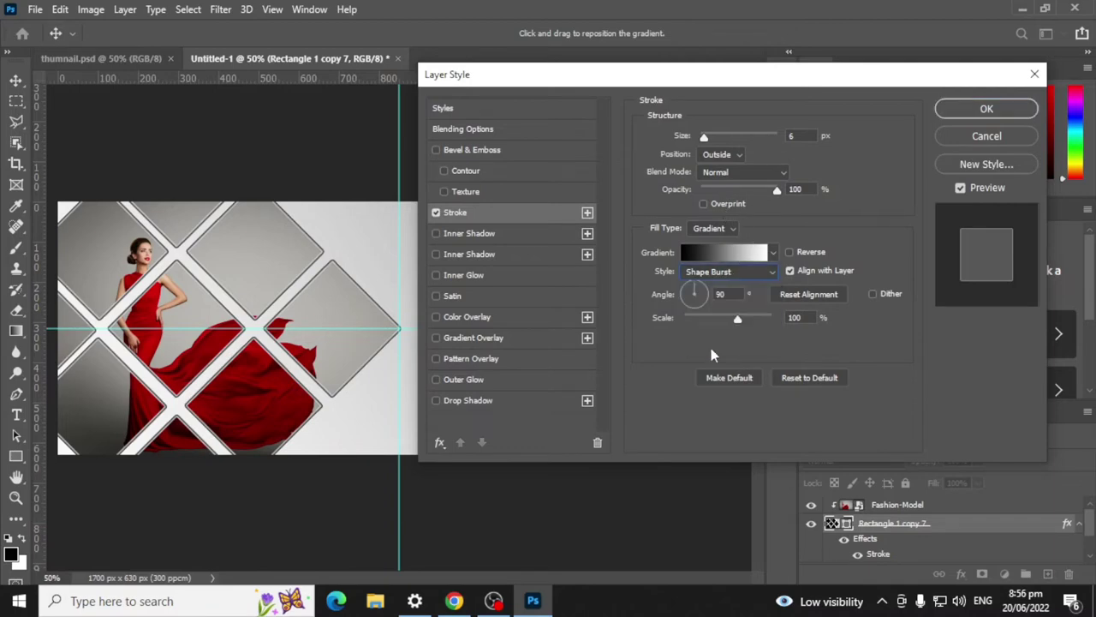
pyautogui.click(738, 256)
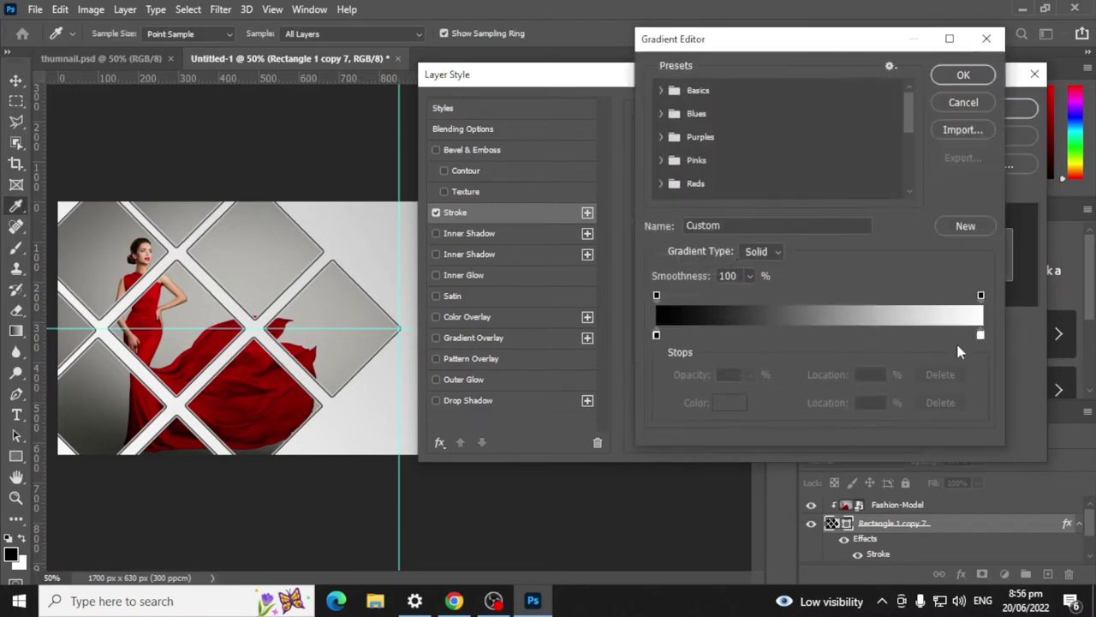
# Step: Change the stroke gradient's black stop to grey #5e5d5d, keeping the white stop
pyautogui.click(981, 335)
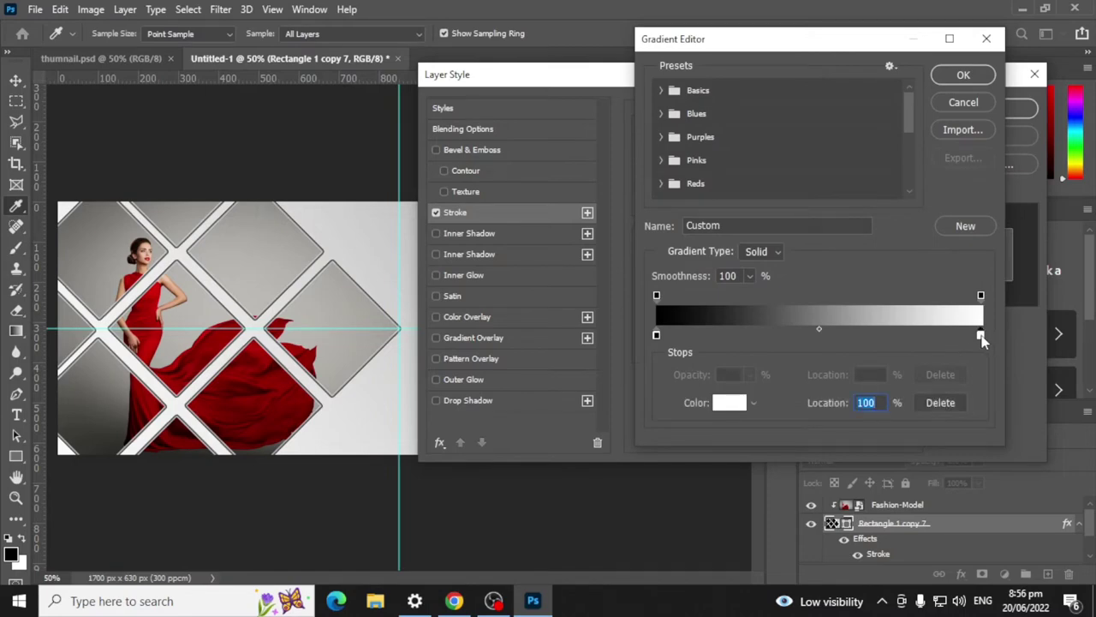
pyautogui.doubleClick(980, 336)
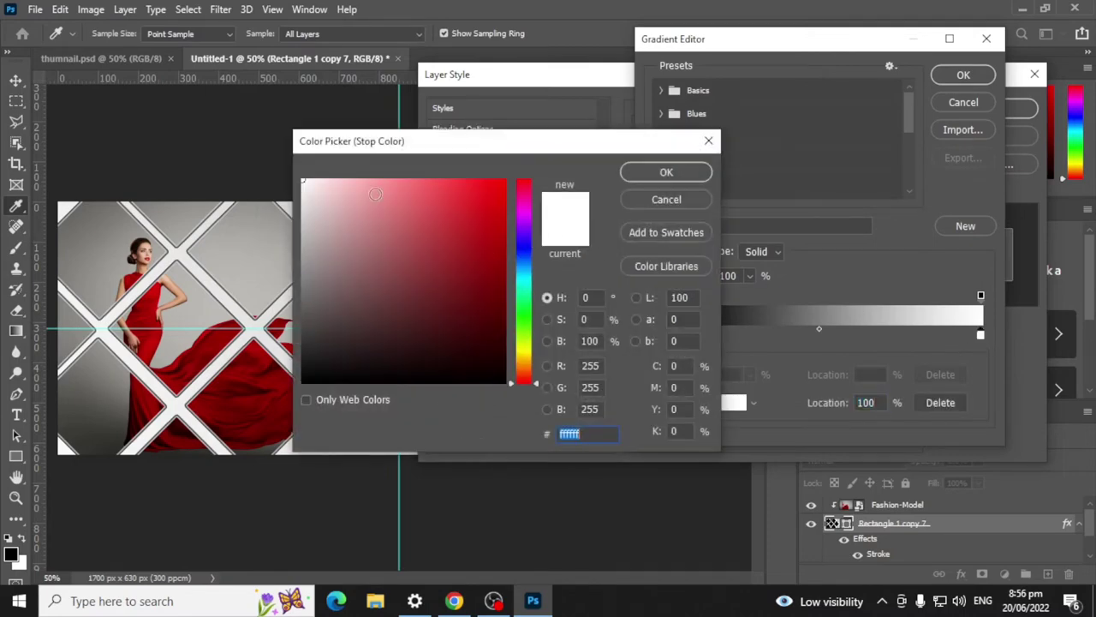
pyautogui.click(667, 172)
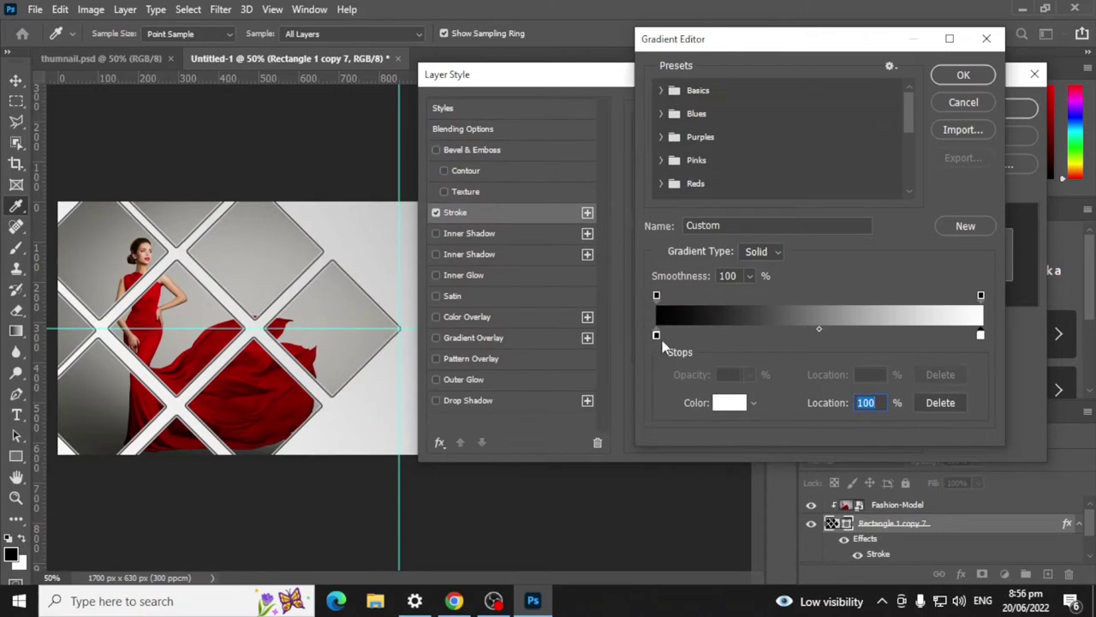
pyautogui.click(656, 336)
pyautogui.doubleClick(656, 336)
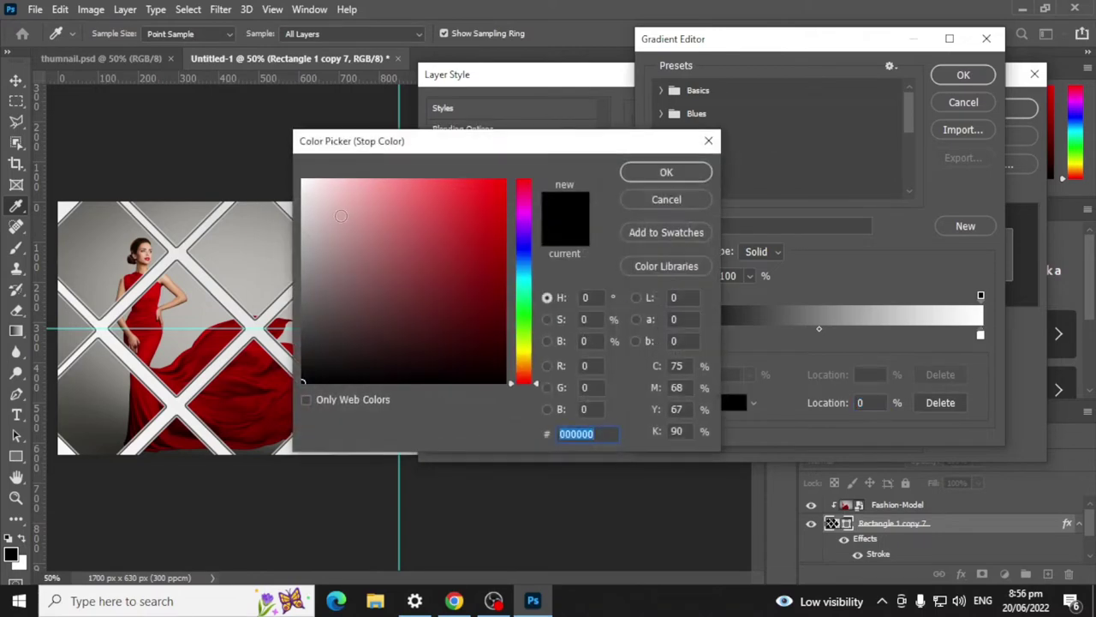
pyautogui.moveTo(305, 244); pyautogui.dragTo(303, 307)
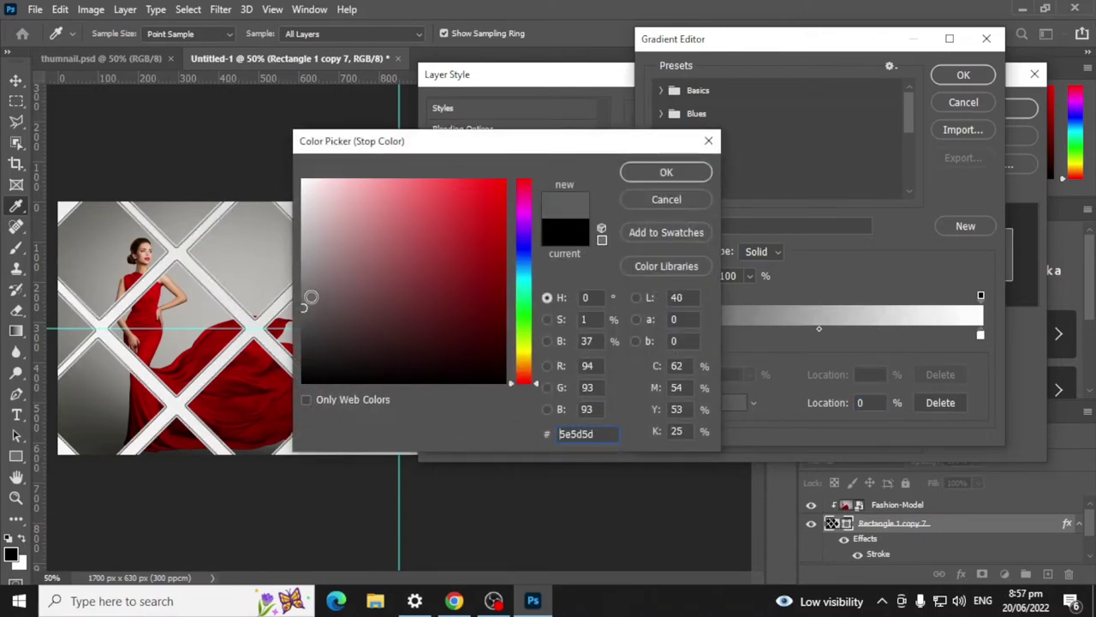
pyautogui.click(673, 174)
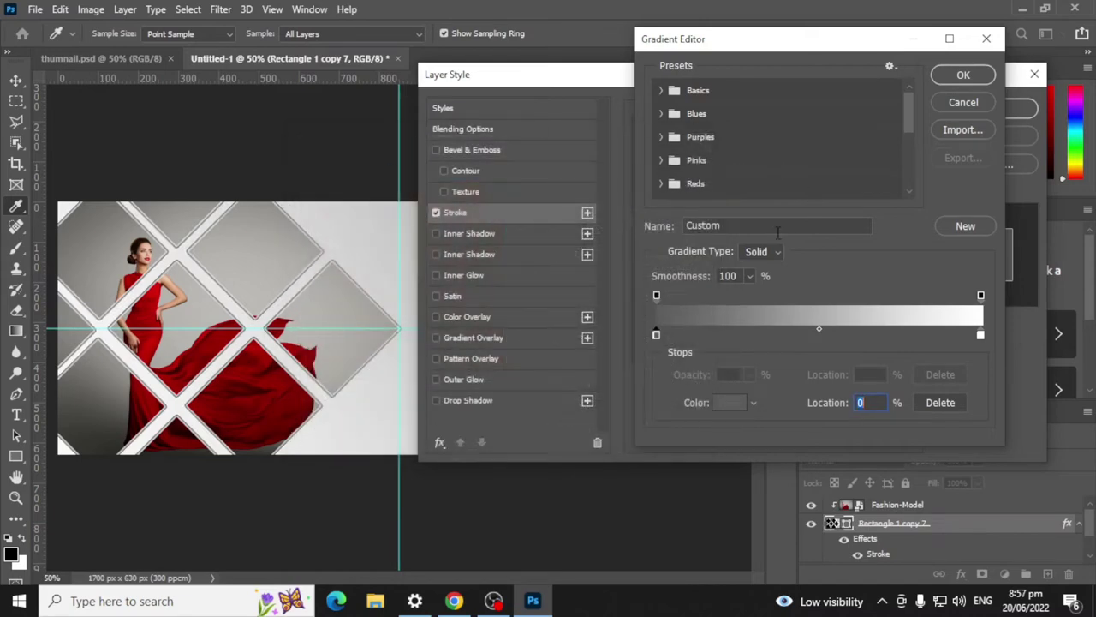
pyautogui.click(964, 75)
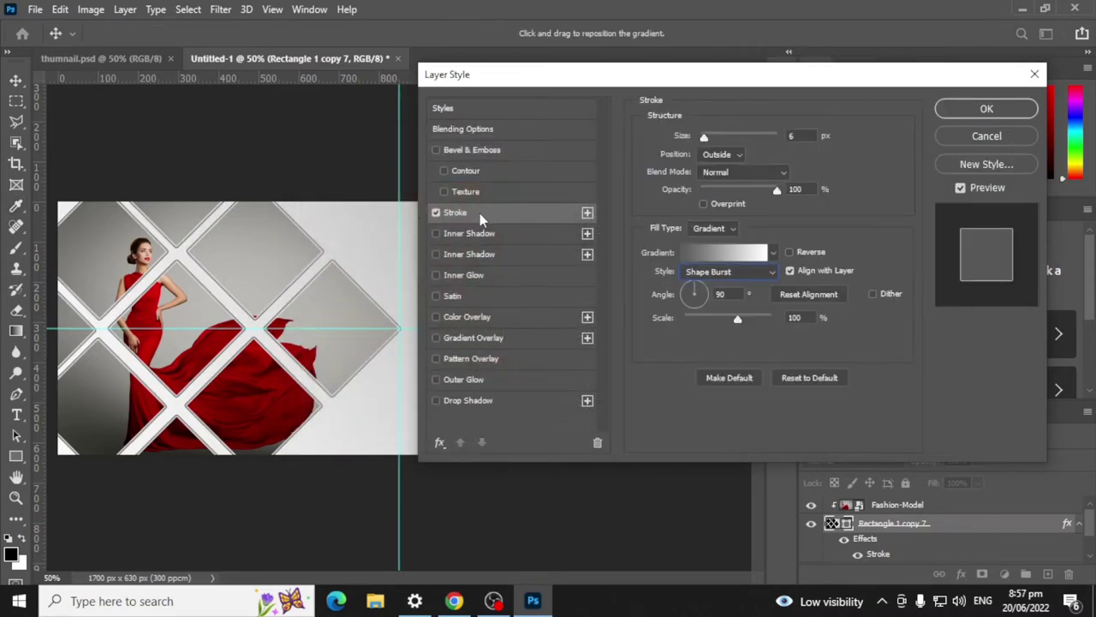
# Step: Set the diamond stroke to 4 px with its Shape Burst gradient at 10° and 100% scale
pyautogui.moveTo(704, 137); pyautogui.dragTo(700, 142)
pyautogui.moveTo(700, 142); pyautogui.dragTo(704, 142)
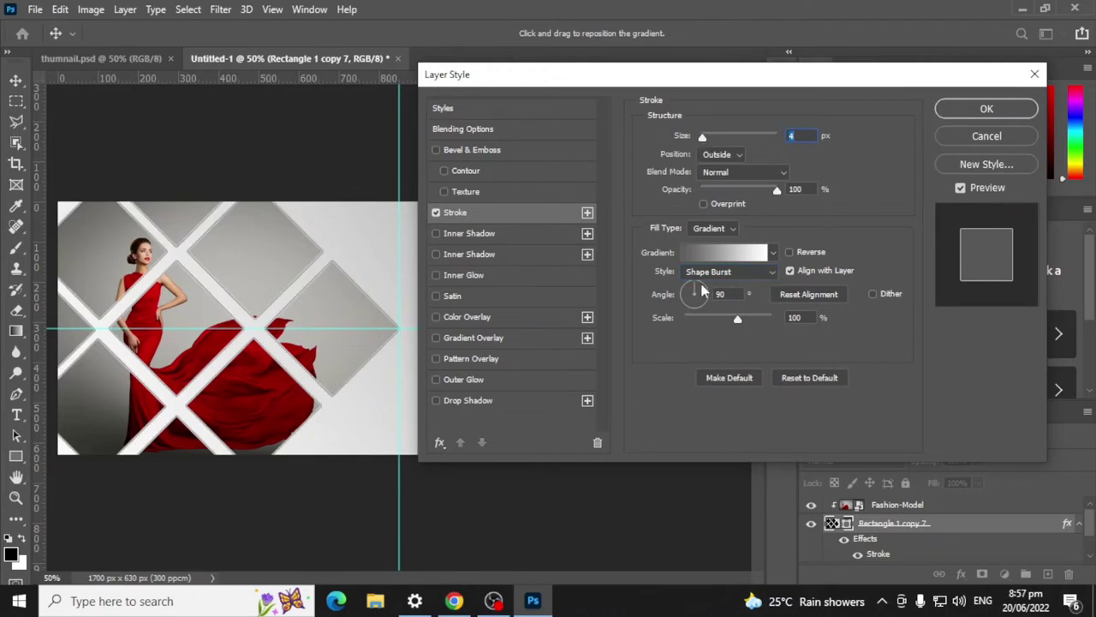
pyautogui.click(756, 274)
pyautogui.click(755, 276)
pyautogui.moveTo(701, 294); pyautogui.dragTo(717, 301)
pyautogui.moveTo(716, 324); pyautogui.dragTo(738, 331)
pyautogui.write('1')
pyautogui.click(470, 214)
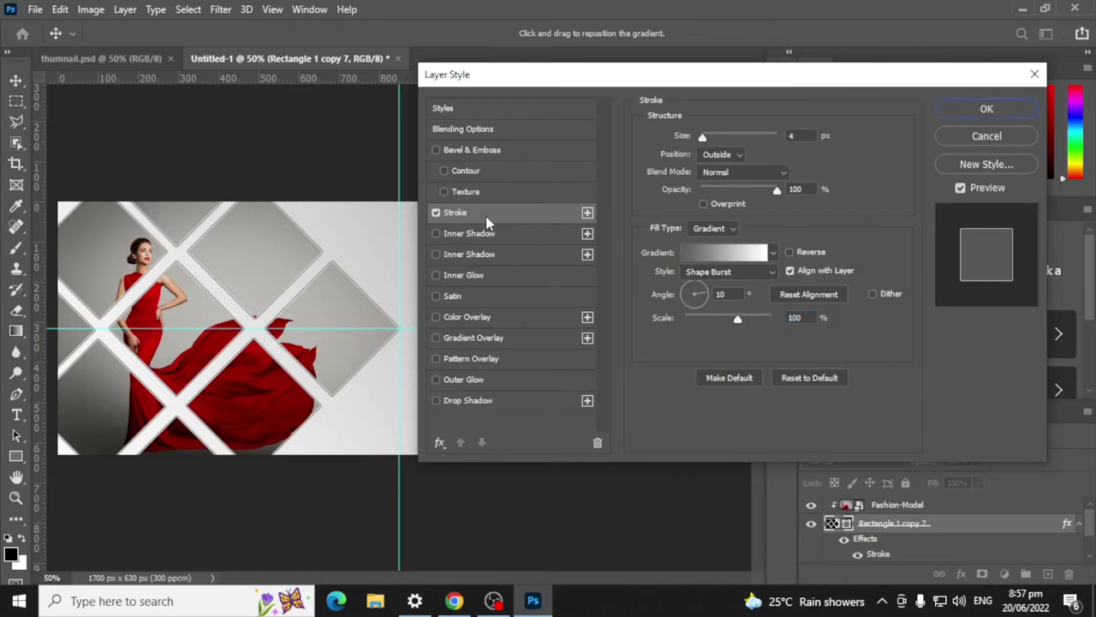
pyautogui.click(716, 253)
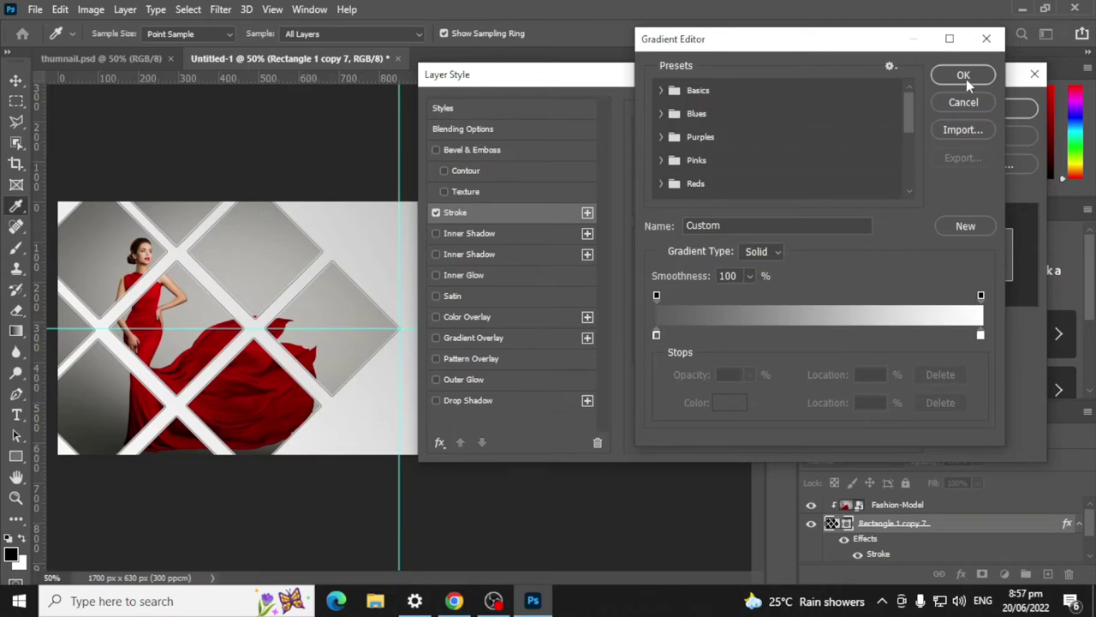
# Step: Reopen the stroke's Gradient Editor and reposition its end opacity stops
pyautogui.click(963, 77)
pyautogui.click(724, 253)
pyautogui.click(744, 299)
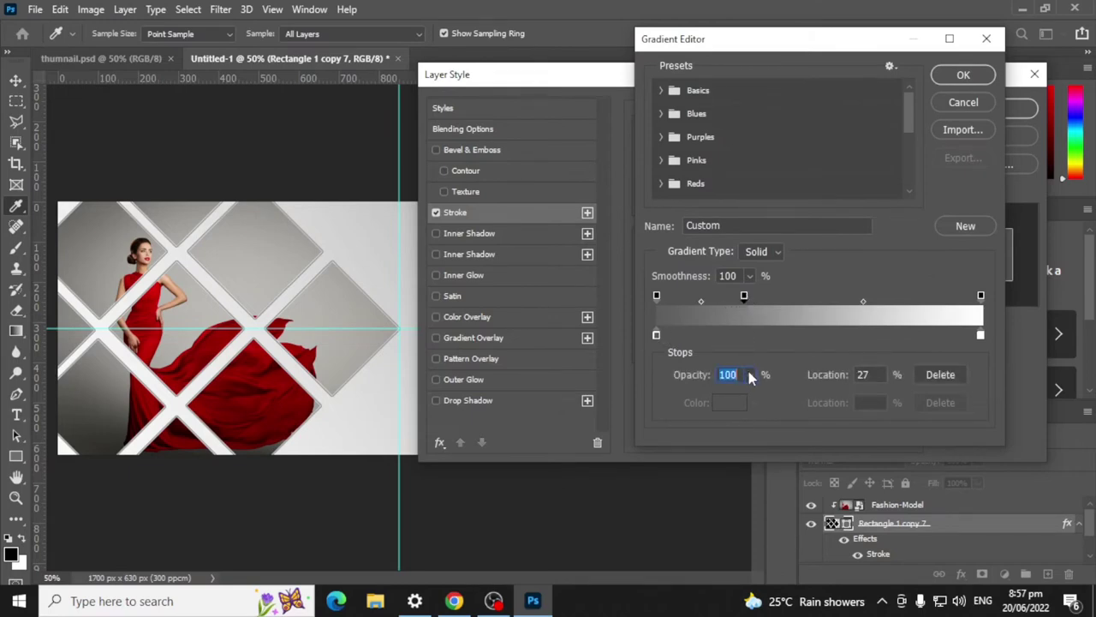
pyautogui.press('Delete')
pyautogui.moveTo(657, 297); pyautogui.dragTo(906, 310)
pyautogui.moveTo(980, 298); pyautogui.dragTo(737, 301)
# Step: Add 0% opacity stops at 30% and 70% so the stroke gradient's middle is transparent
pyautogui.click(757, 300)
pyautogui.press('Tab')
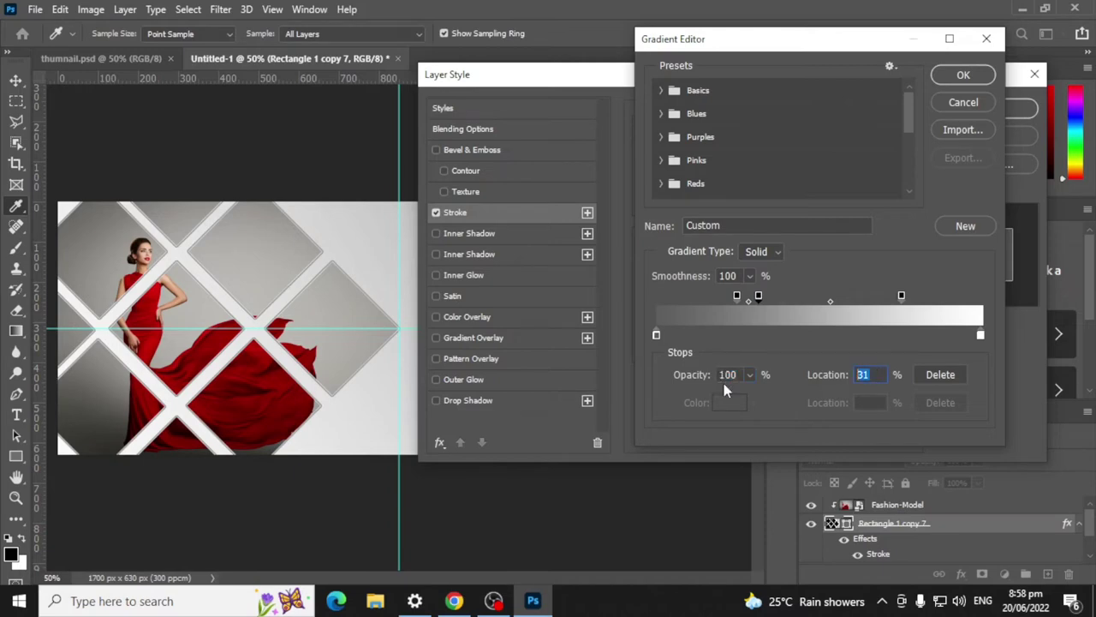
pyautogui.write('30')
pyautogui.moveTo(751, 374); pyautogui.dragTo(623, 420)
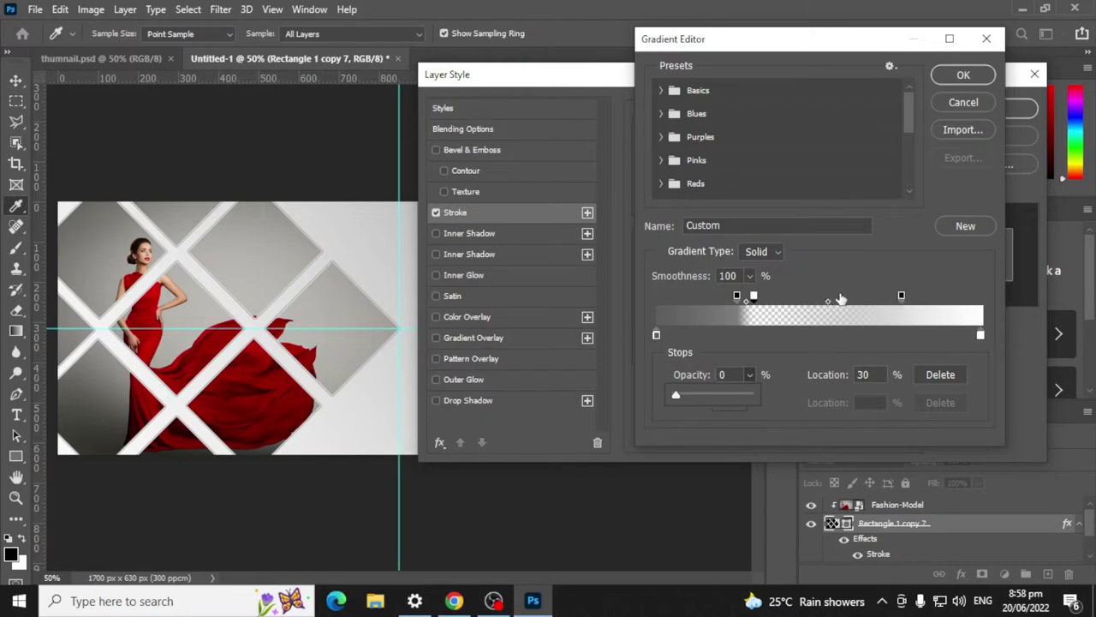
pyautogui.click(880, 296)
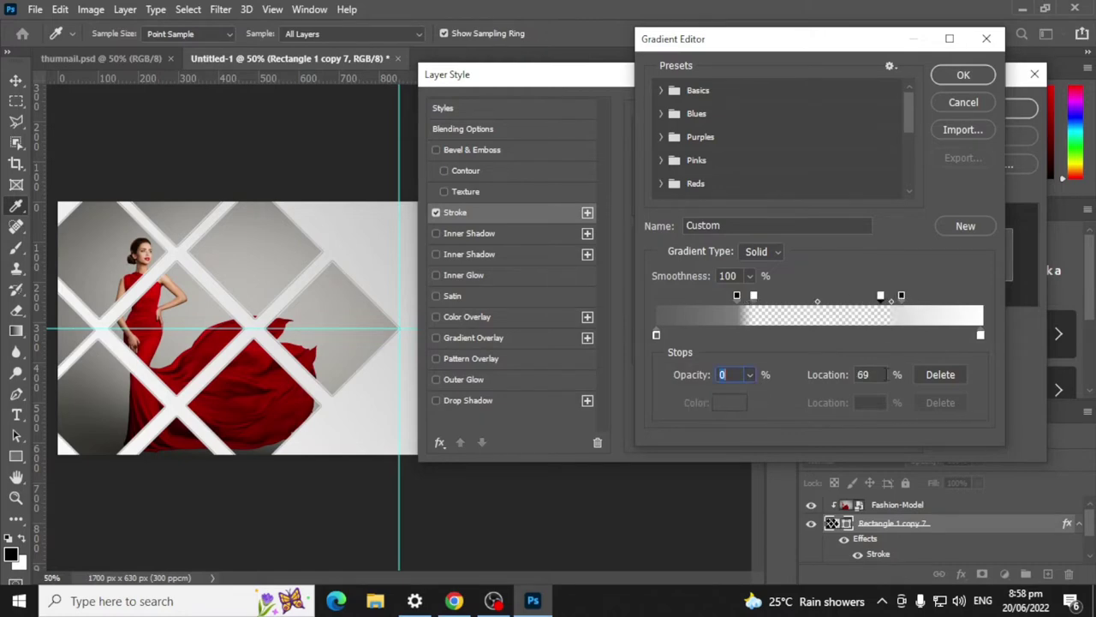
pyautogui.click(879, 374)
pyautogui.write('70')
pyautogui.press('Return')
pyautogui.click(966, 75)
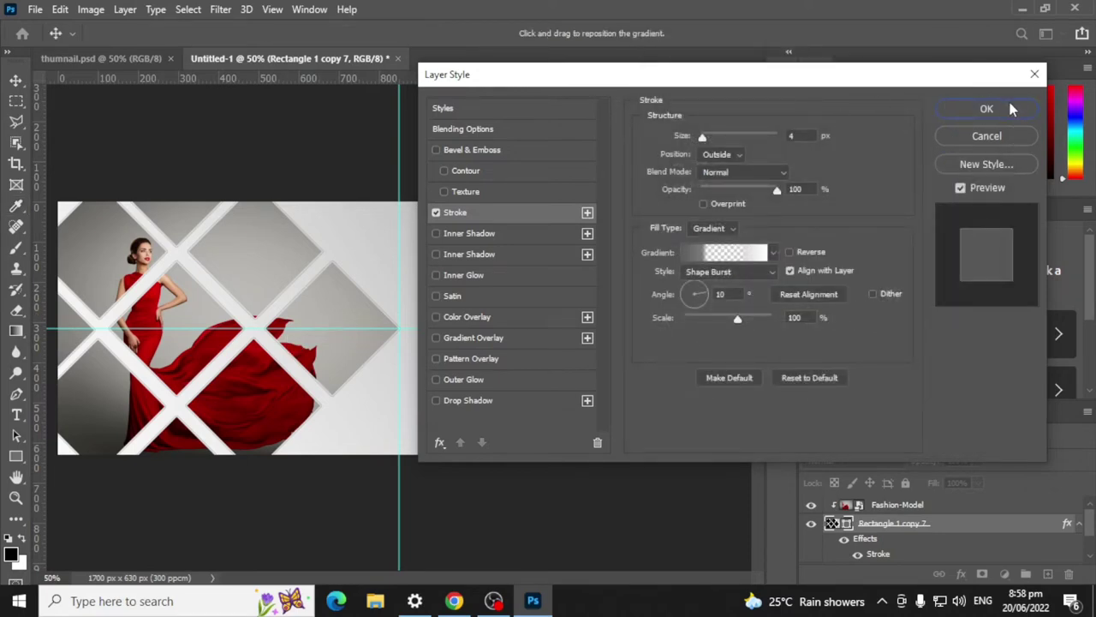
# Step: Apply the gradient stroke to the diamond lattice and select the Fashion-Model layer
pyautogui.click(987, 109)
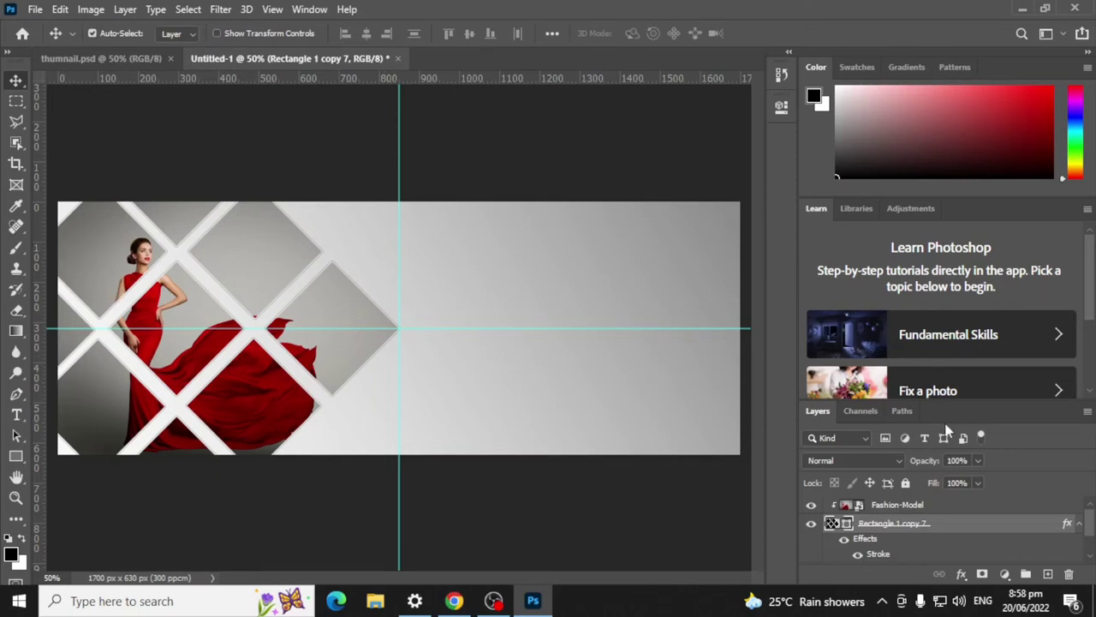
pyautogui.click(897, 506)
# Step: Free-transform the model photo larger, stretching it up, down and slightly left
pyautogui.hotkey('ctrl', 't')
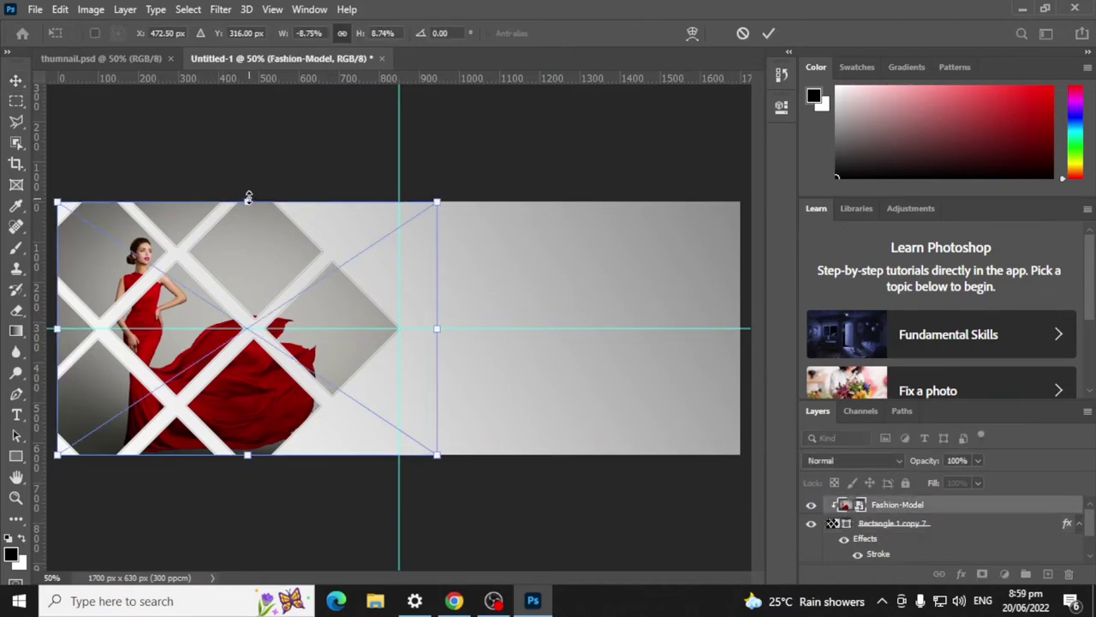
pyautogui.moveTo(247, 202); pyautogui.dragTo(249, 171)
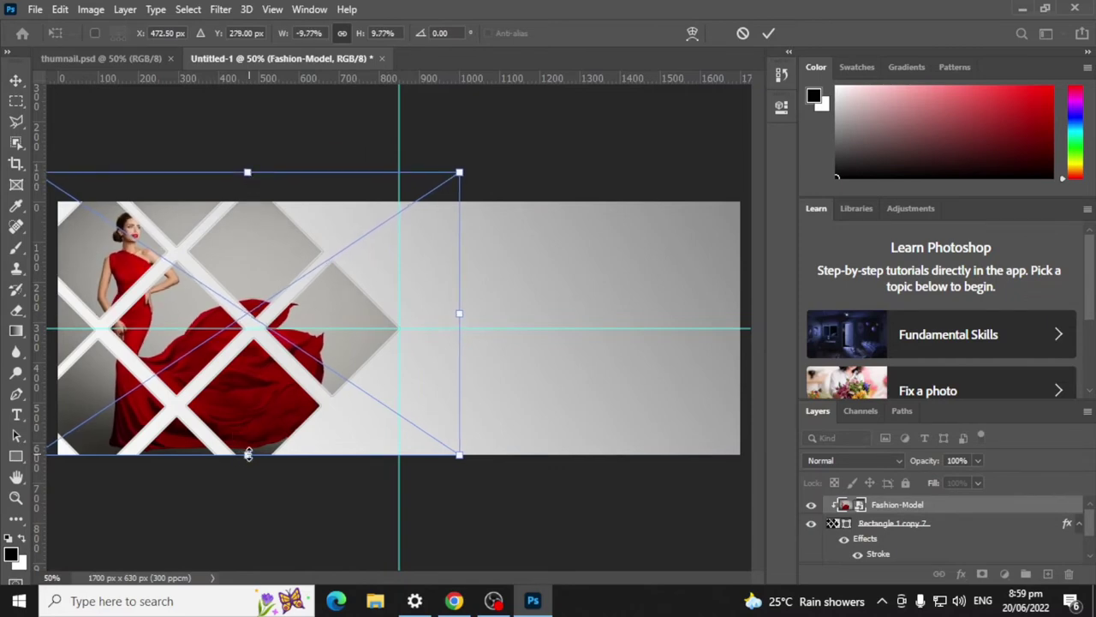
pyautogui.moveTo(246, 454)
pyautogui.mouseDown()
pyautogui.moveTo(247, 464)
pyautogui.moveTo(245, 453)
pyautogui.mouseUp()
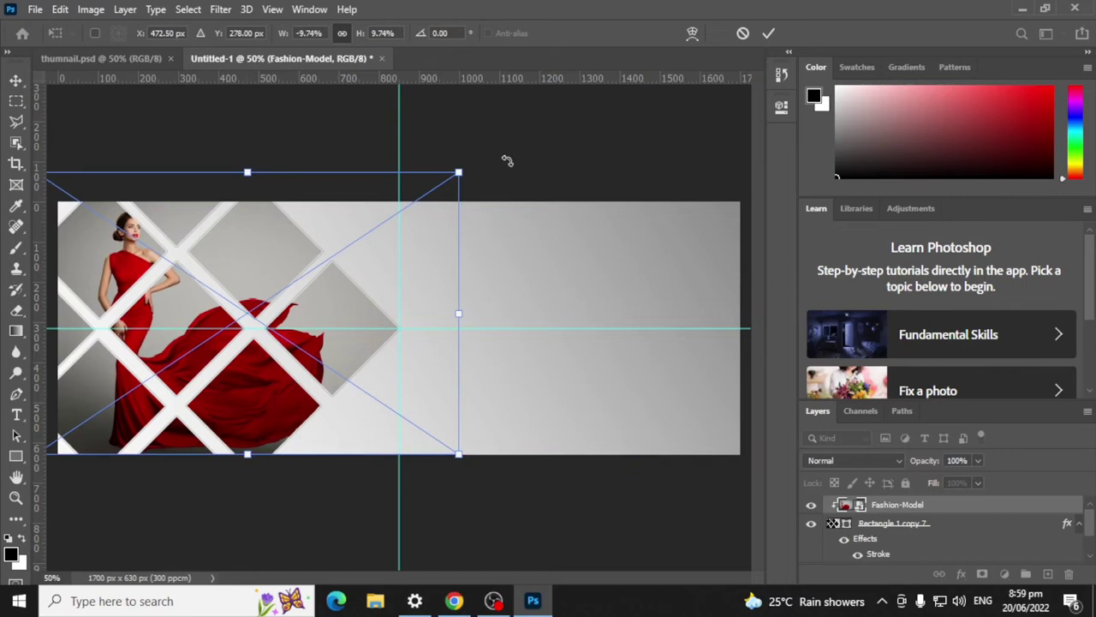
pyautogui.click(768, 32)
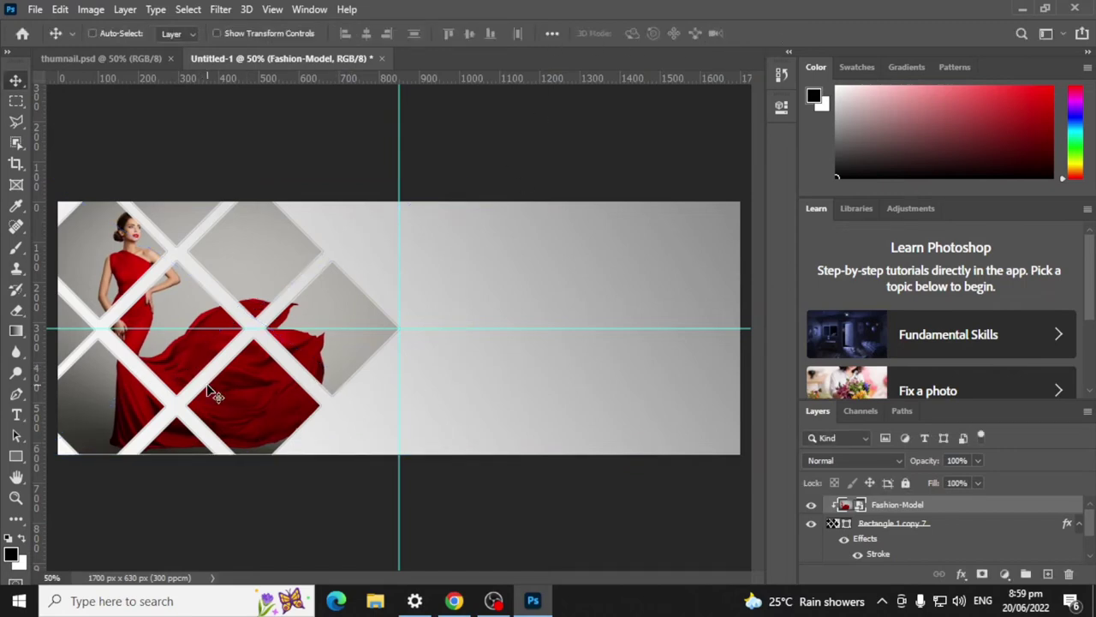
pyautogui.hotkey('ctrl', 't')
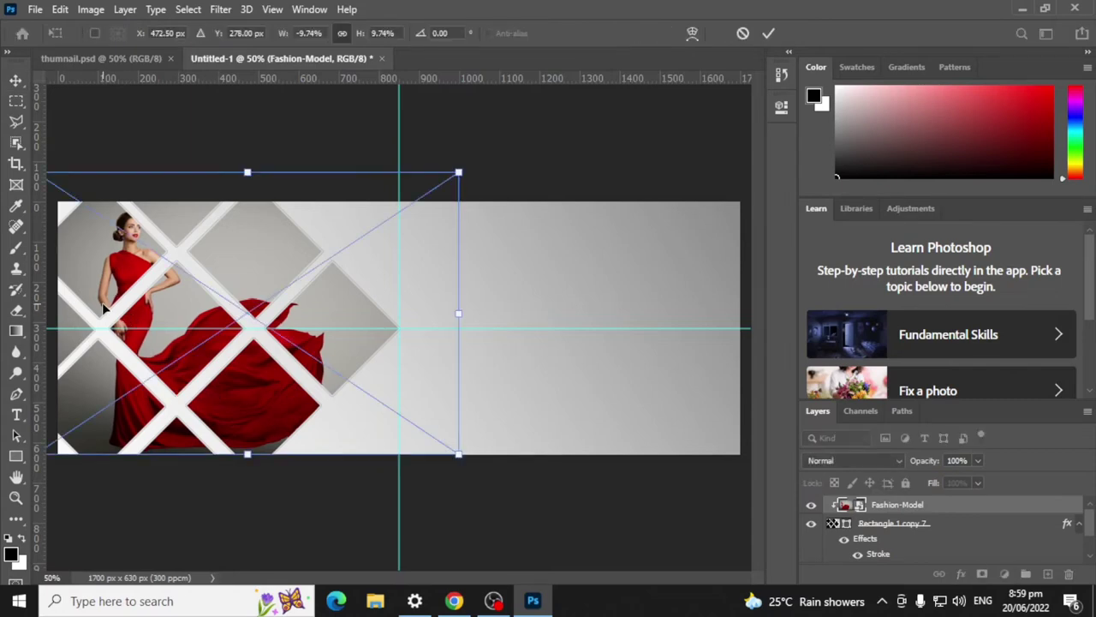
pyautogui.hotkey('ctrl', '-')
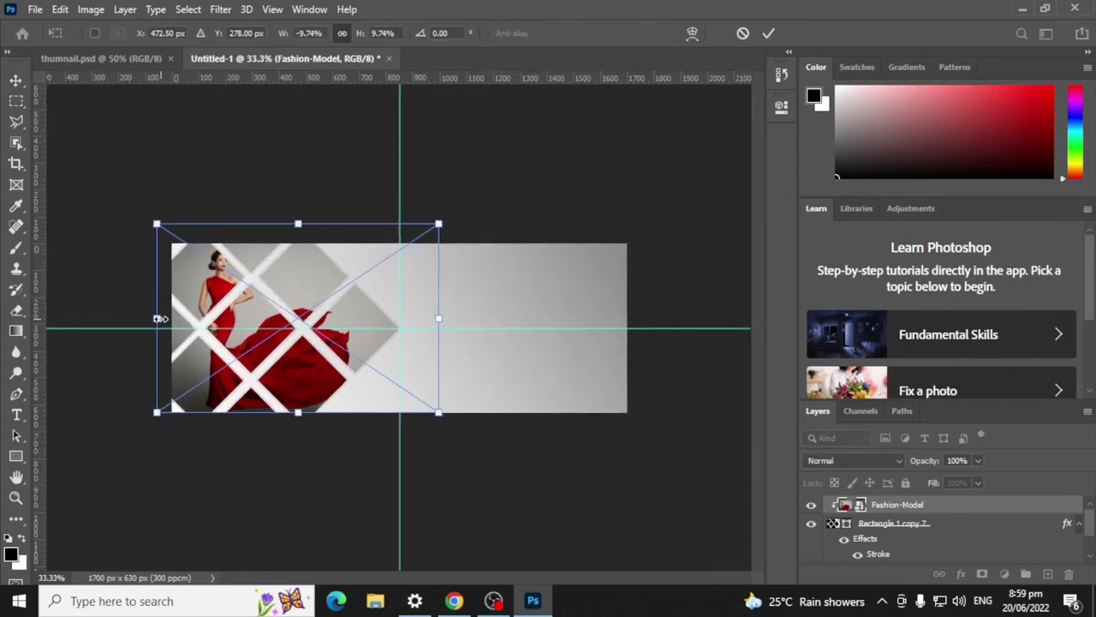
pyautogui.moveTo(160, 319); pyautogui.dragTo(145, 322)
pyautogui.click(768, 33)
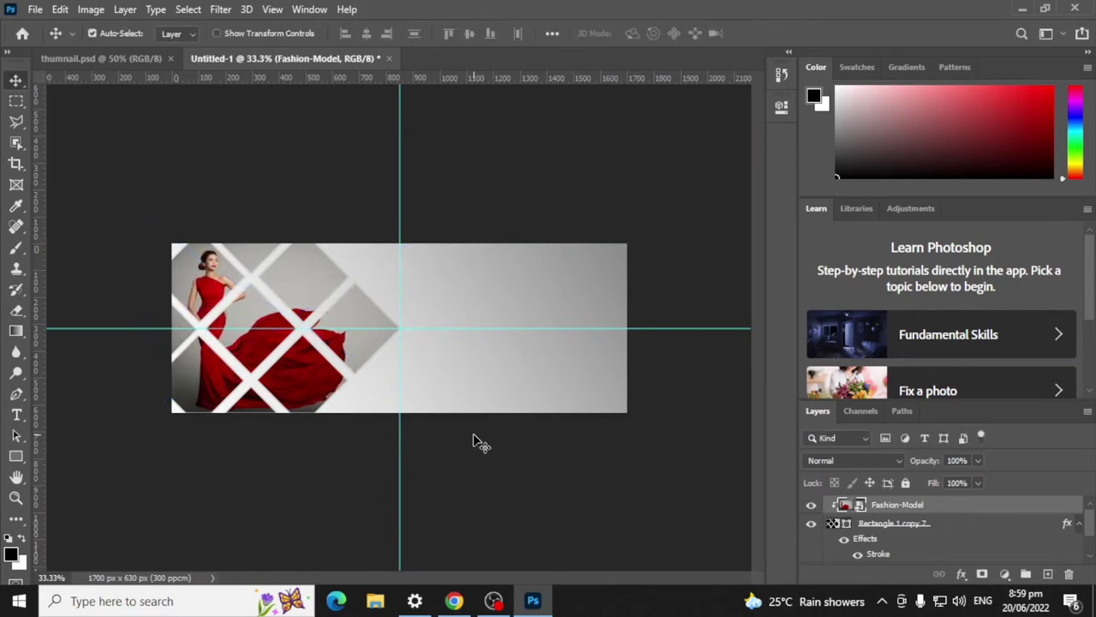
# Step: Undo and redo the last photo resize, then view the thumnail.psd reference banner
pyautogui.hotkey('ctrl', '+')
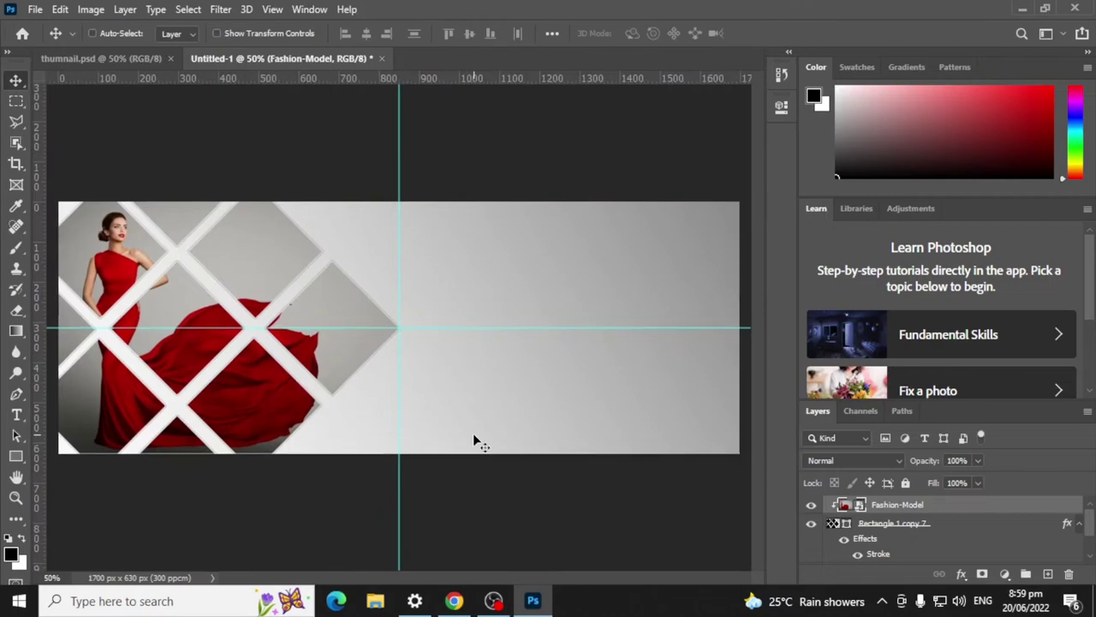
pyautogui.hotkey('ctrl', '-')
pyautogui.hotkey('ctrl', '+')
pyautogui.hotkey('ctrl', 'z')
pyautogui.hotkey('ctrl', '-')
pyautogui.hotkey('ctrl', 'shift', 'z')
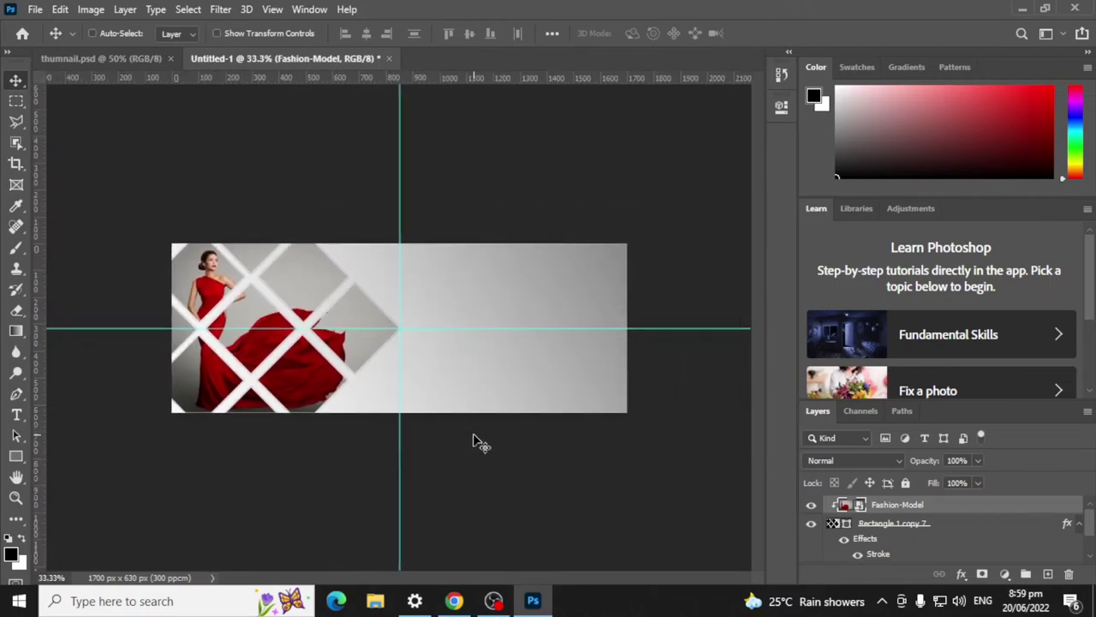
pyautogui.hotkey('ctrl', '+')
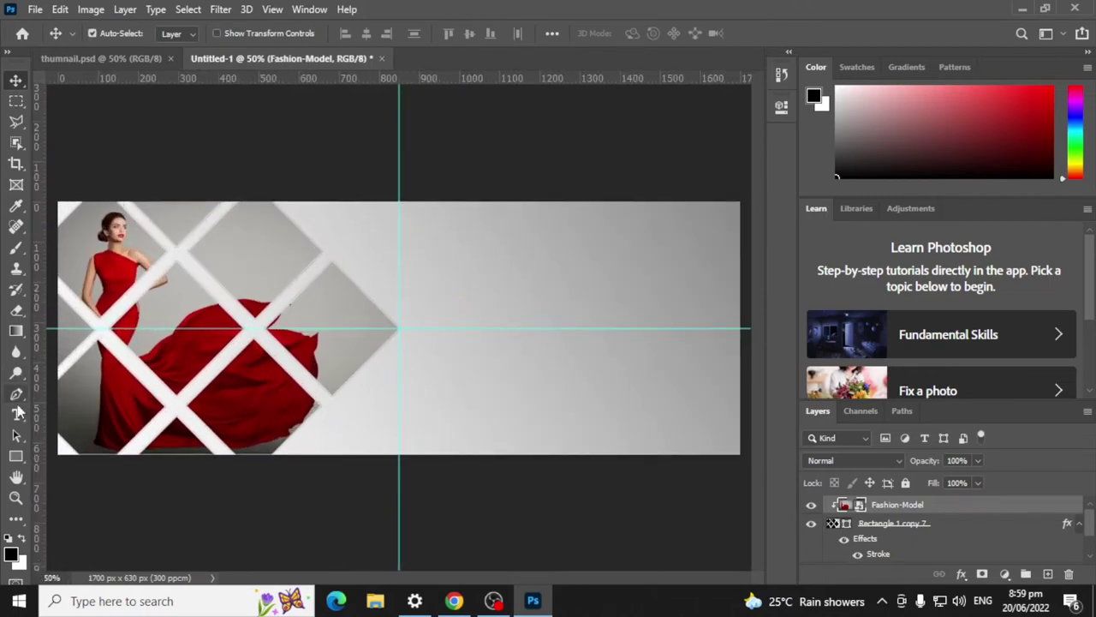
pyautogui.click(17, 414)
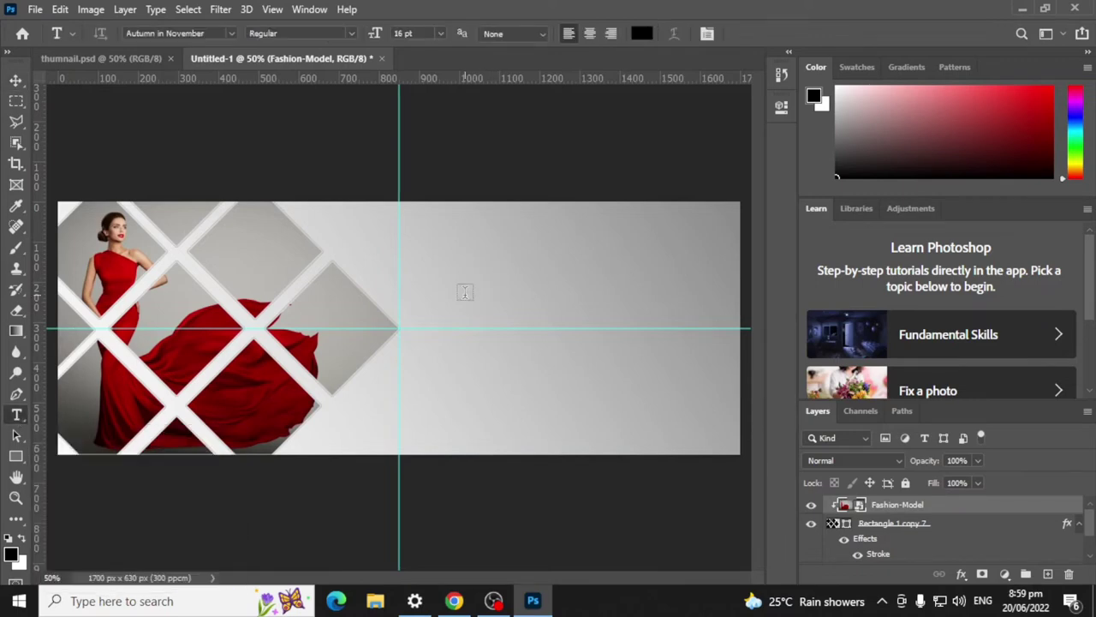
pyautogui.click(100, 60)
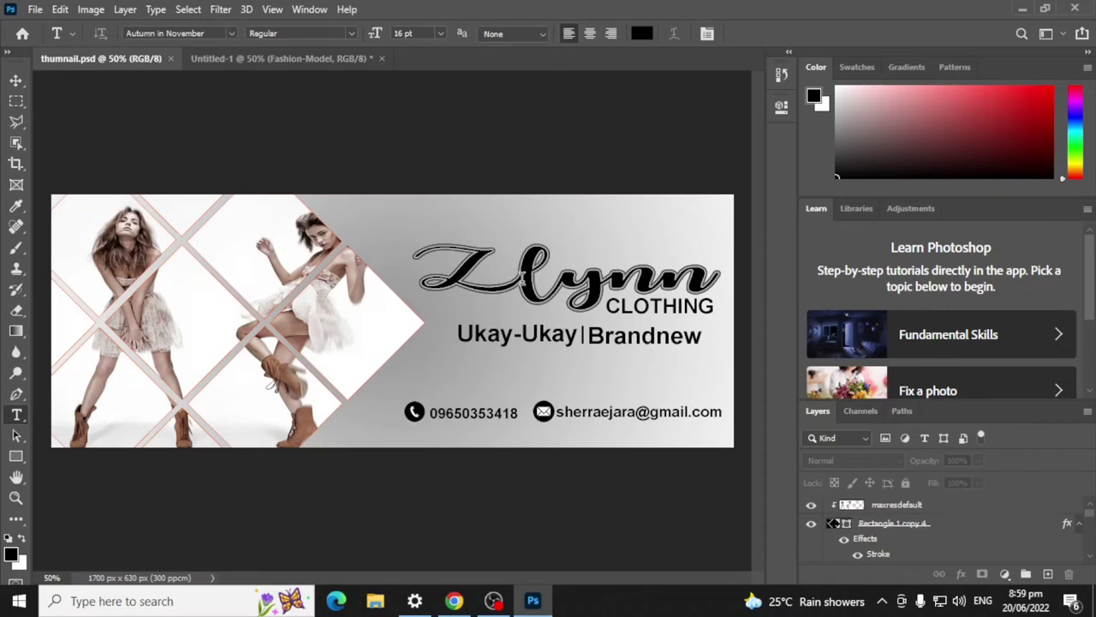
# Step: Back in Untitled-1, set the text font to Microsoft Yi Baiti Regular
pyautogui.click(282, 59)
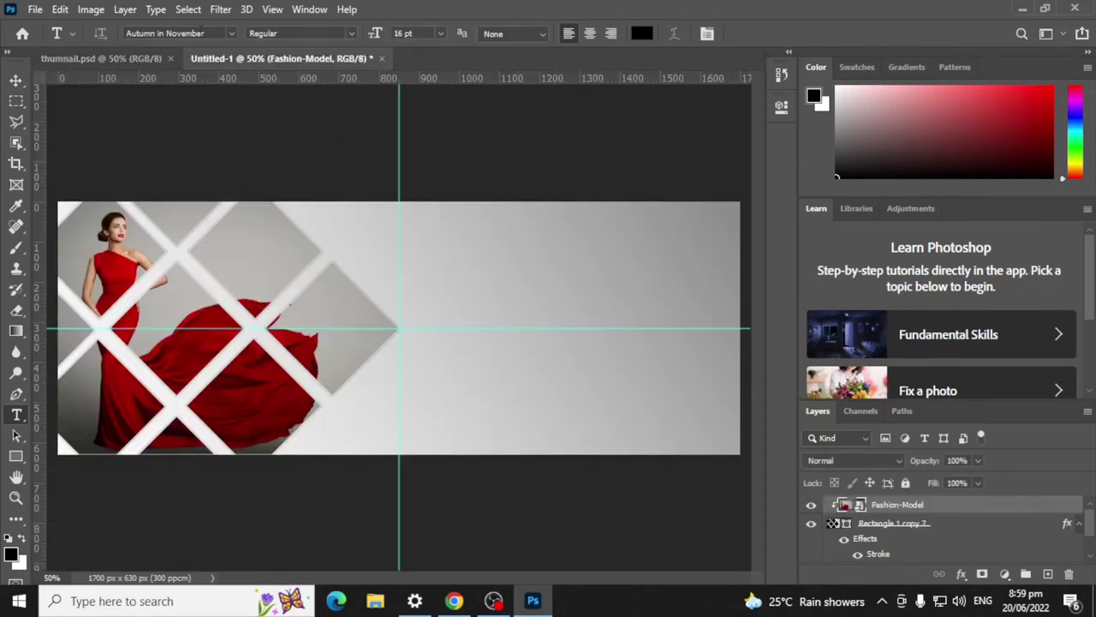
pyautogui.click(232, 32)
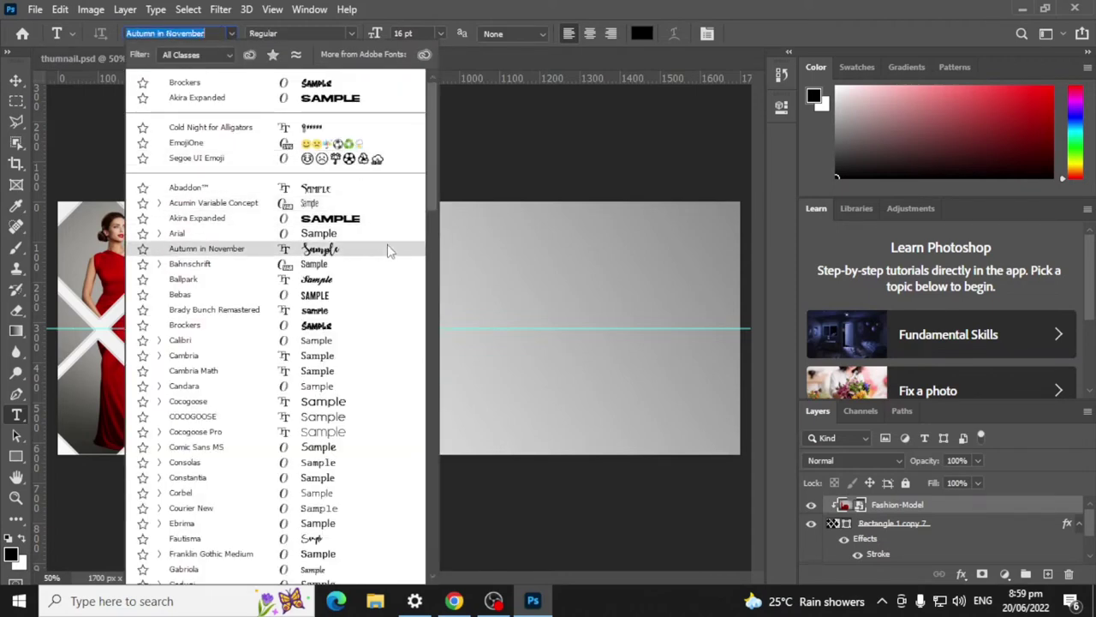
pyautogui.scroll(-3, 386, 261)
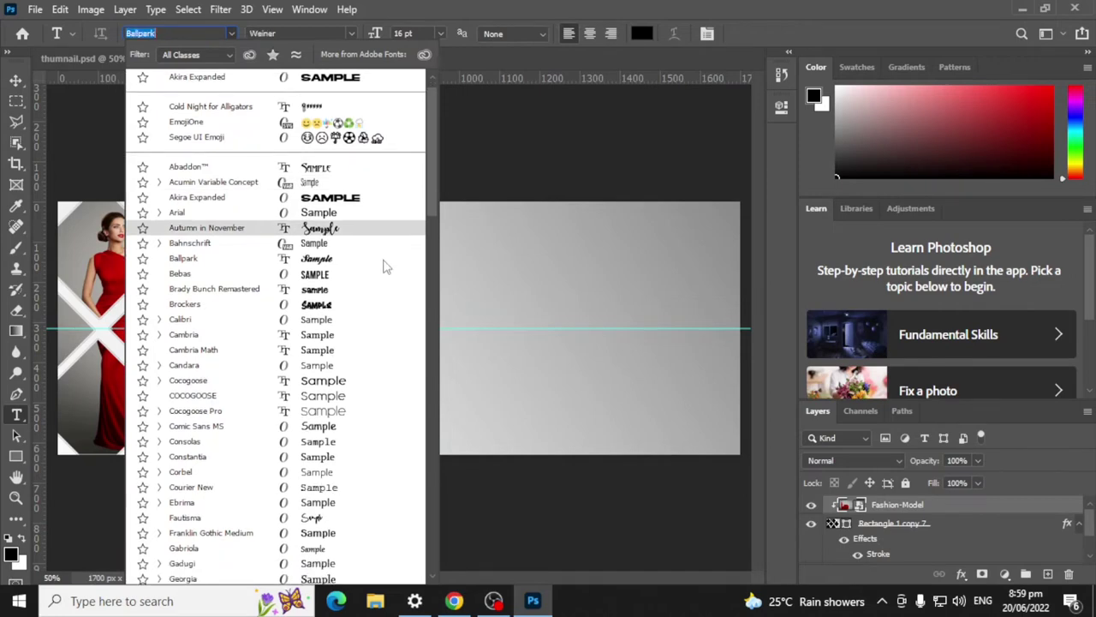
pyautogui.scroll(-8, 385, 272)
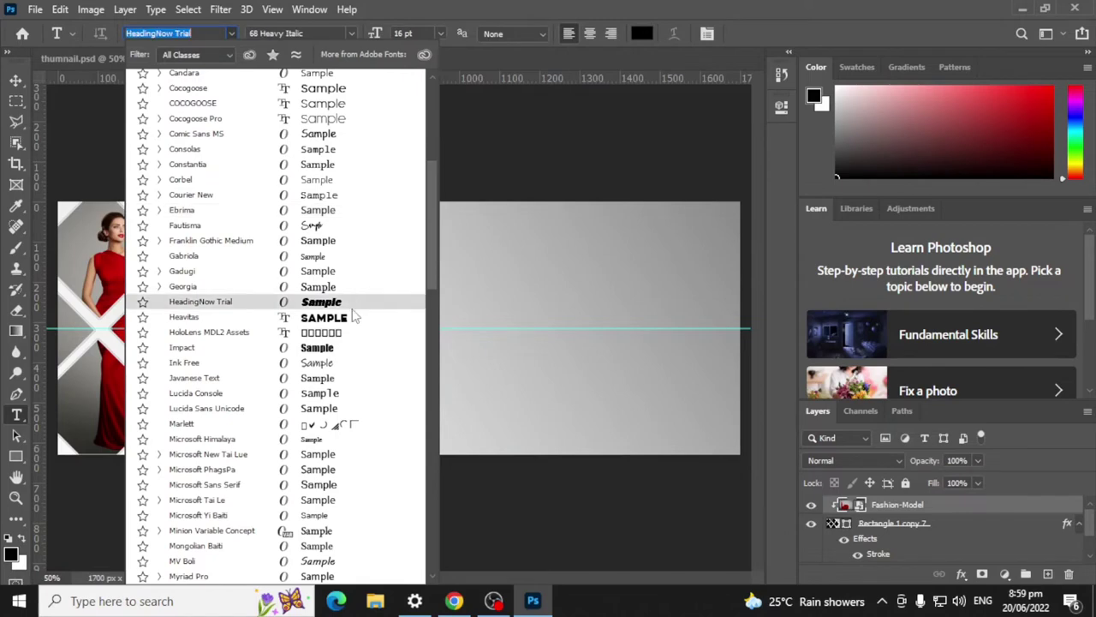
pyautogui.scroll(-7, 358, 317)
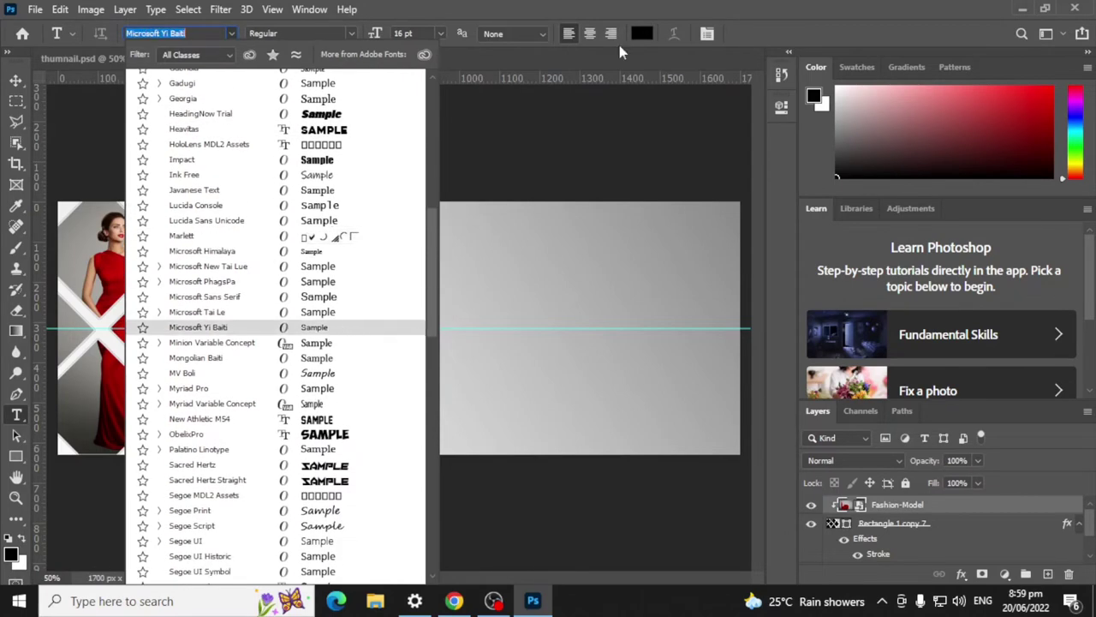
pyautogui.click(674, 50)
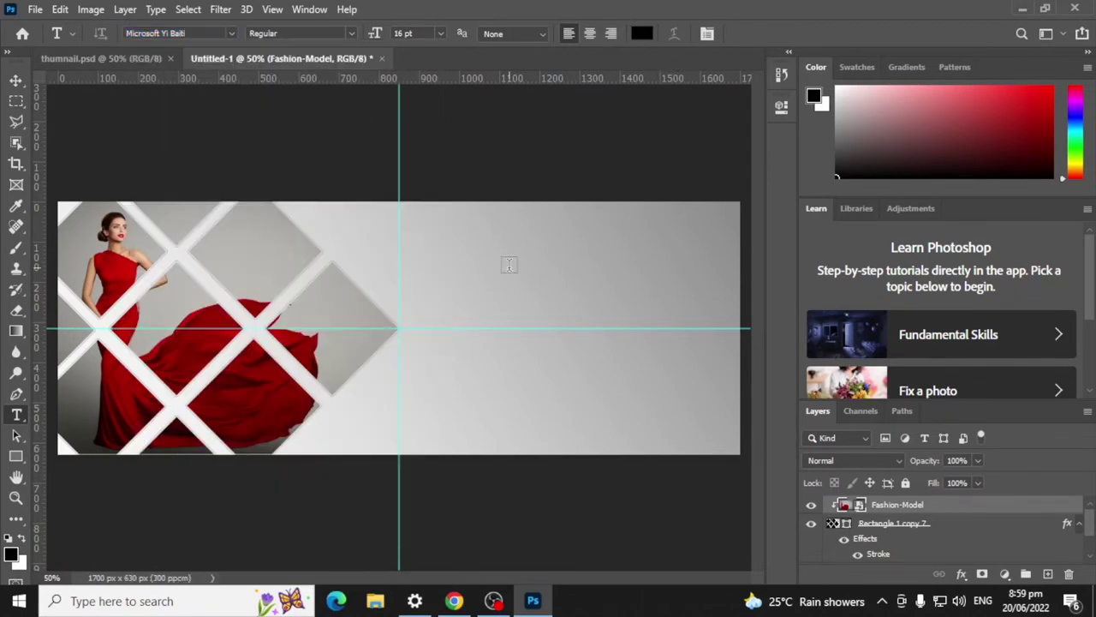
pyautogui.click(454, 600)
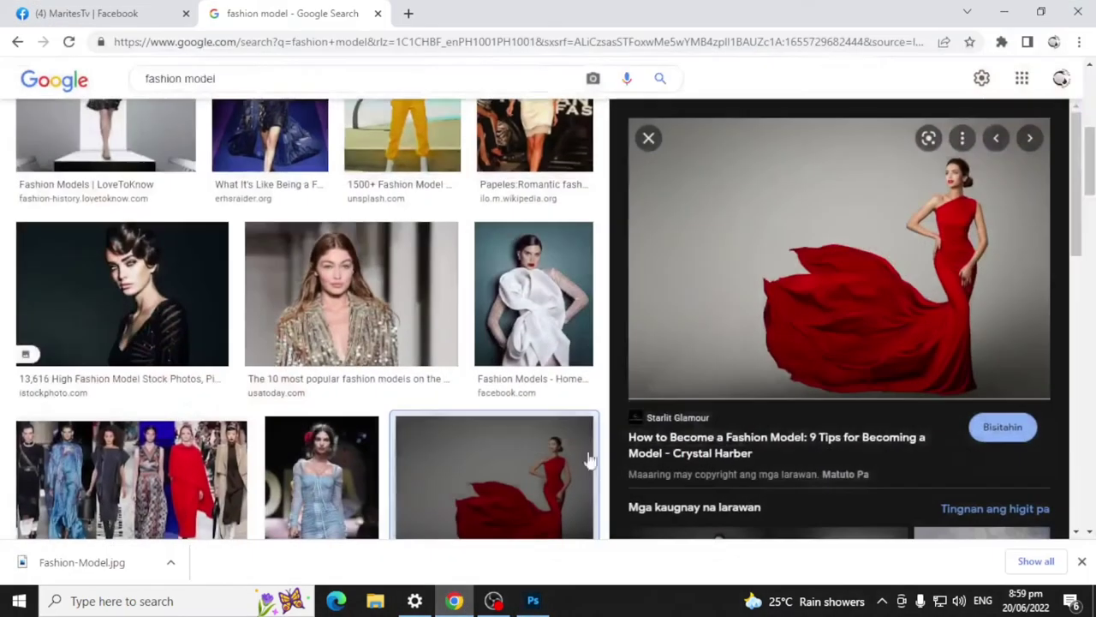
# Step: Search 'da font' and download the Bangela font from dafont.com as bangela.zip
pyautogui.click(409, 15)
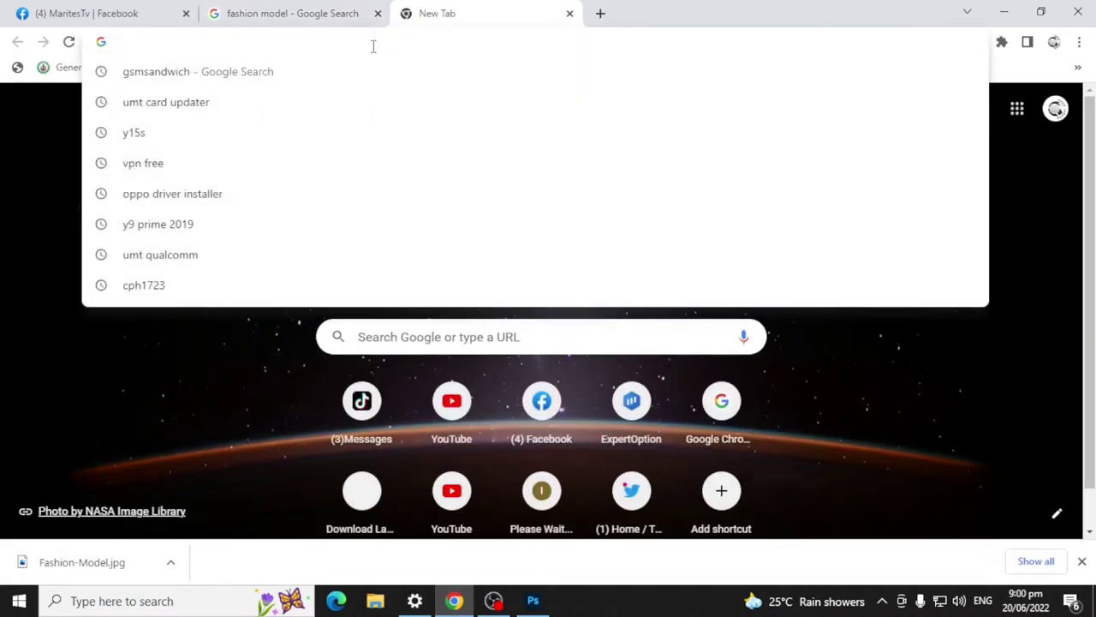
pyautogui.write('da font')
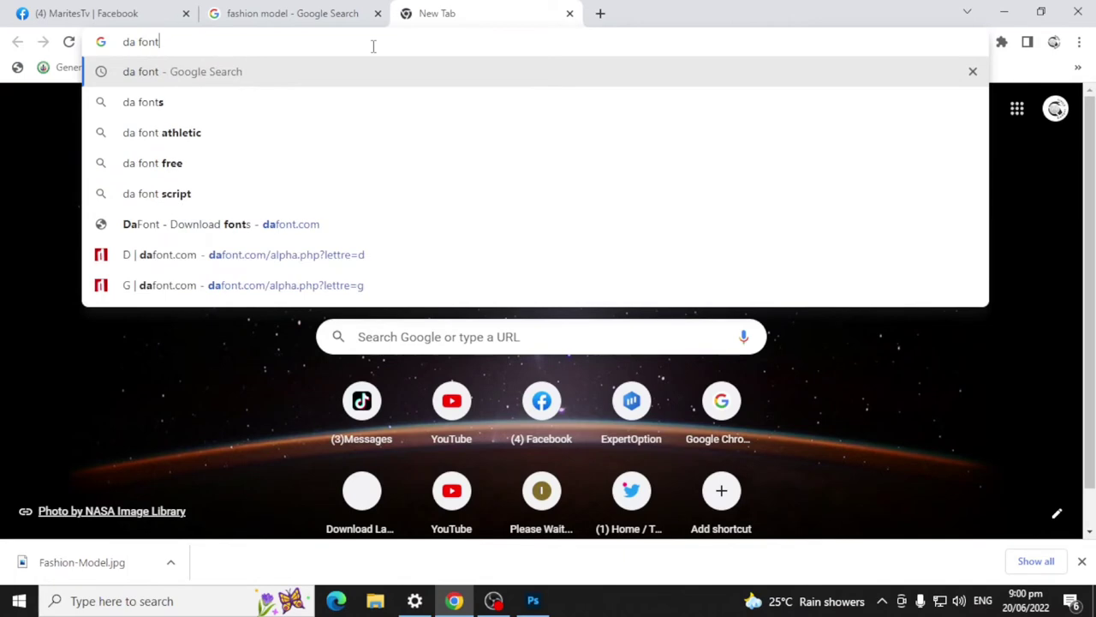
pyautogui.press('Return')
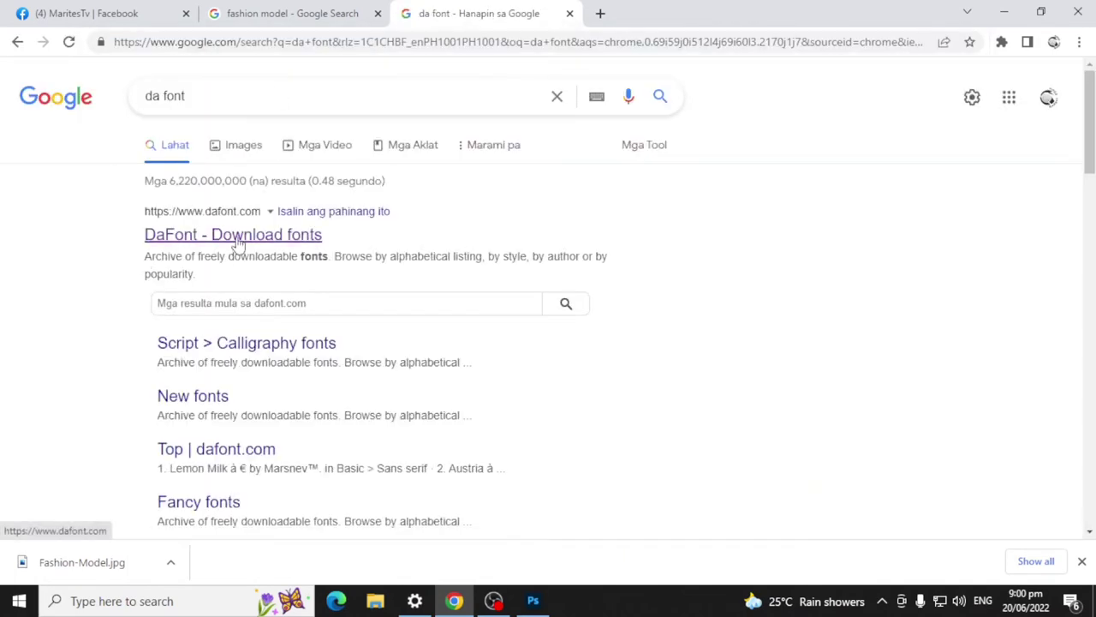
pyautogui.click(238, 244)
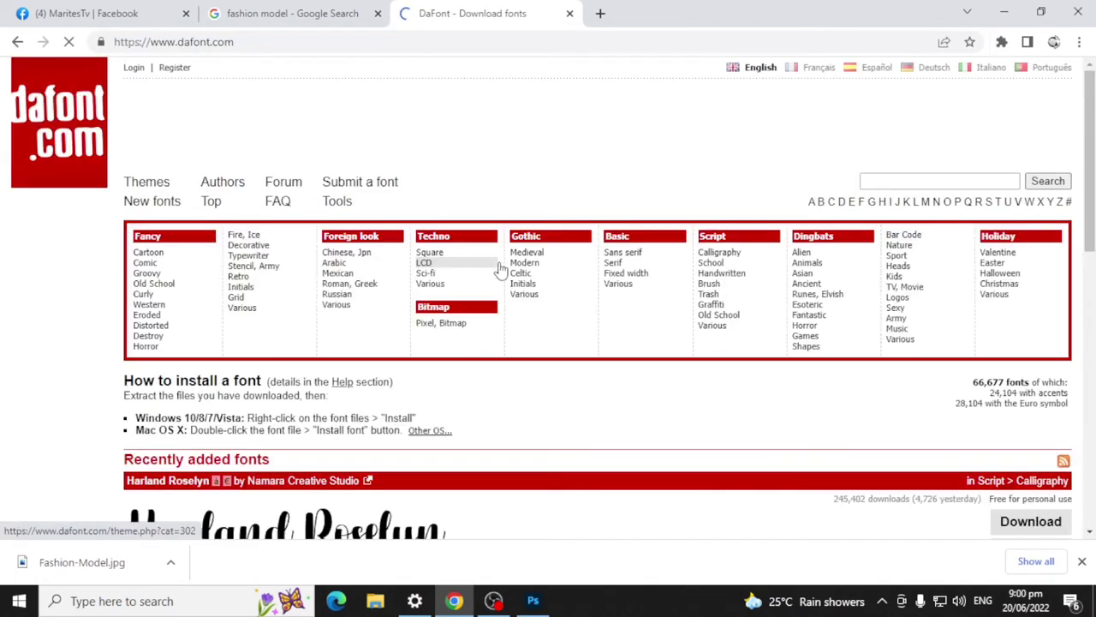
pyautogui.scroll(-4, 448, 355)
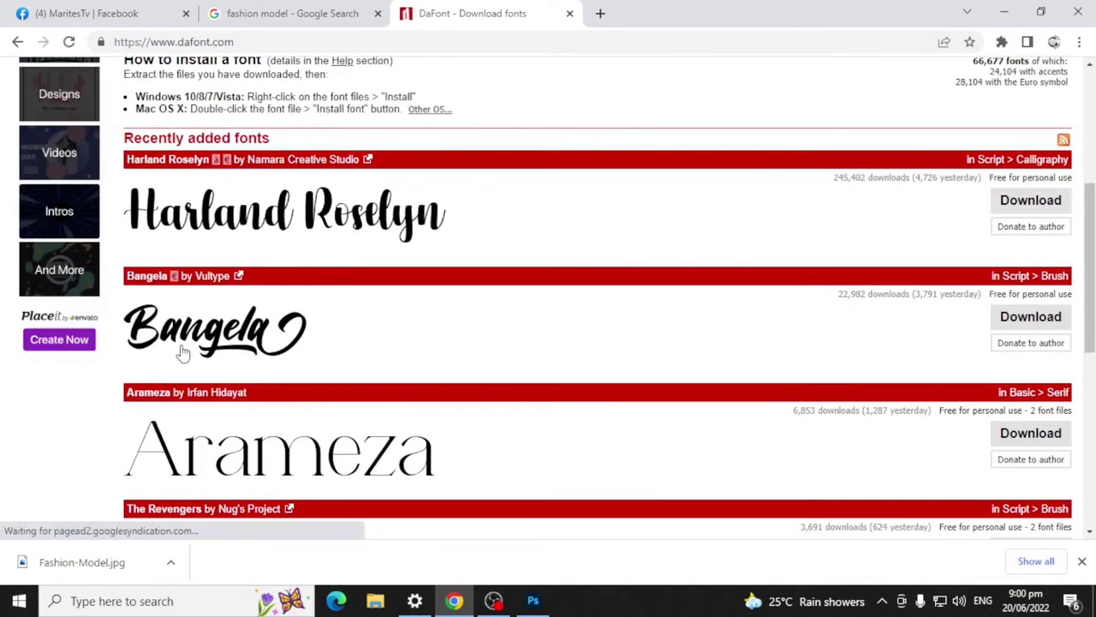
pyautogui.click(1031, 319)
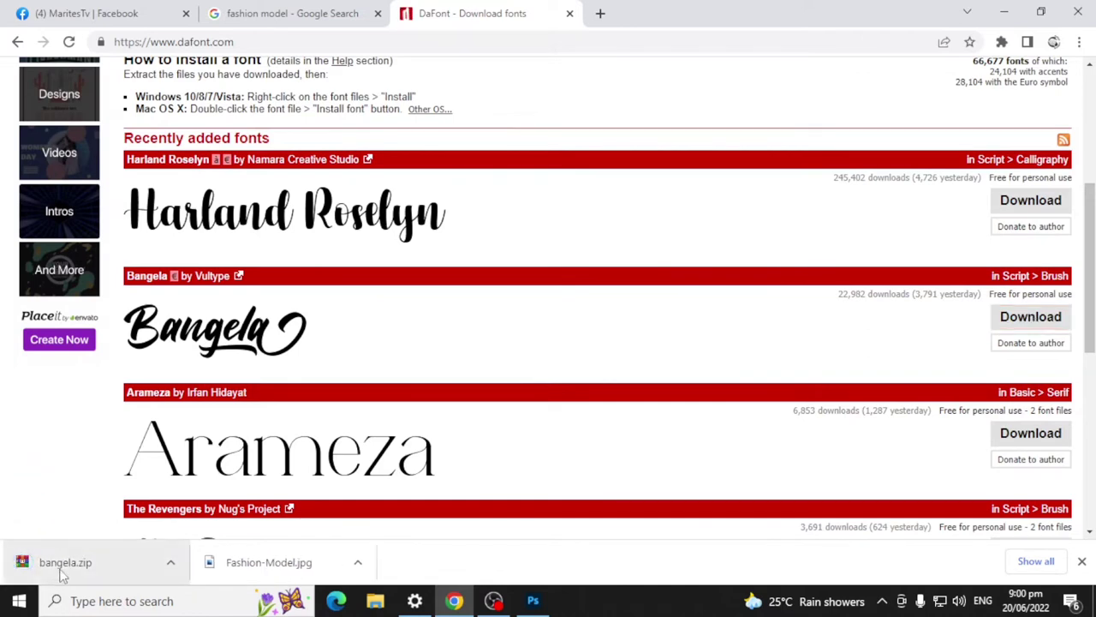
pyautogui.click(62, 575)
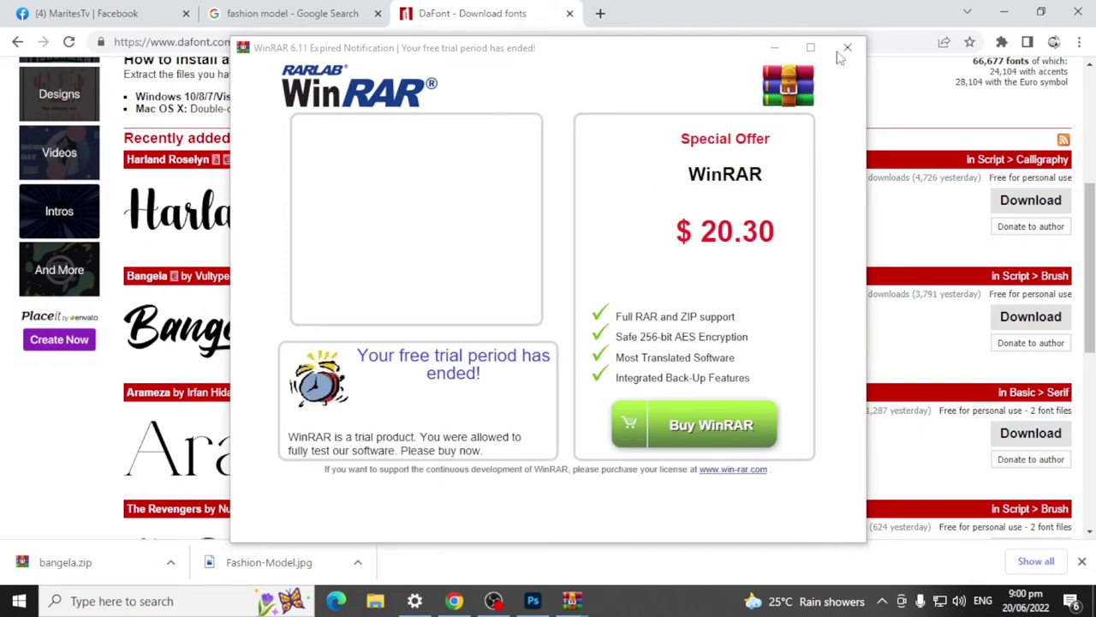
pyautogui.click(847, 47)
# Step: Install Bangela.otf from bangela.zip, close WinRAR, and add a horizontal guide near 256 px
pyautogui.click(1003, 12)
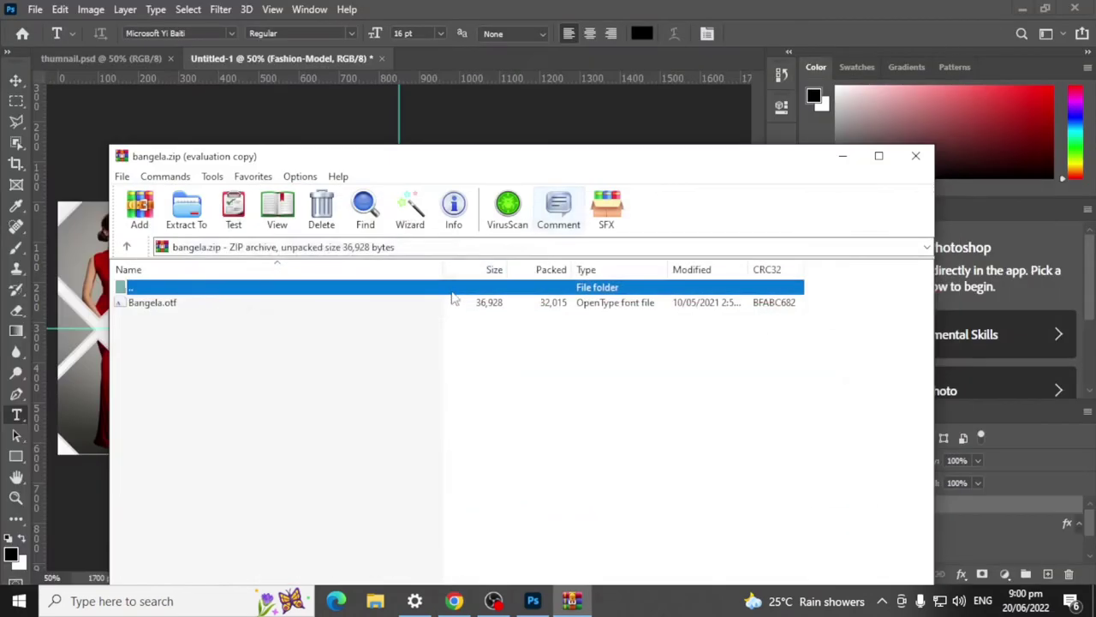
pyautogui.doubleClick(173, 303)
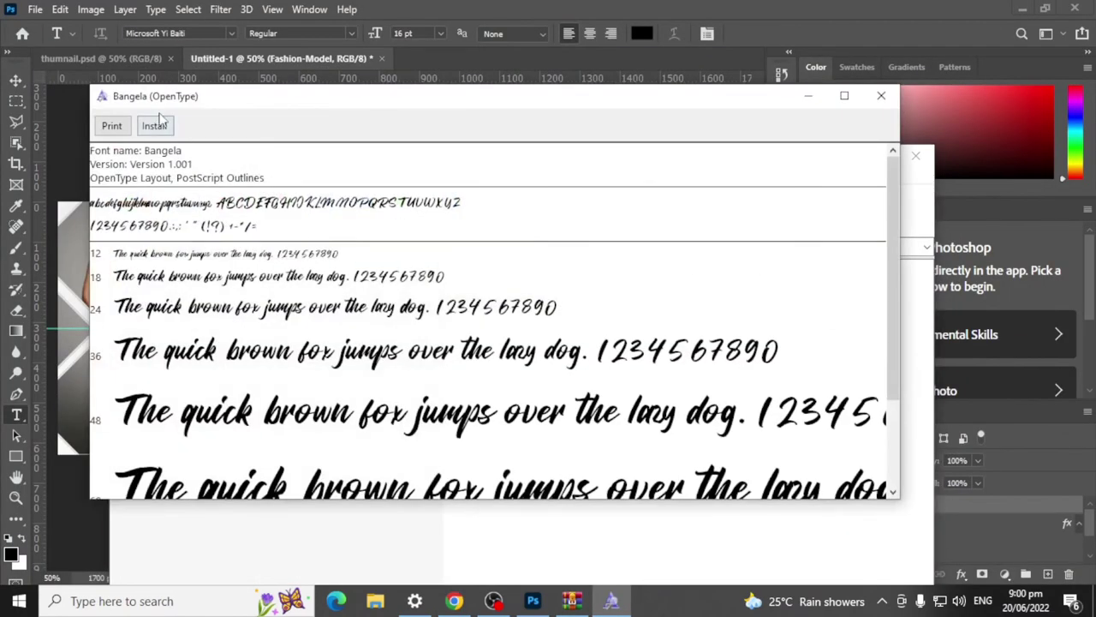
pyautogui.click(156, 125)
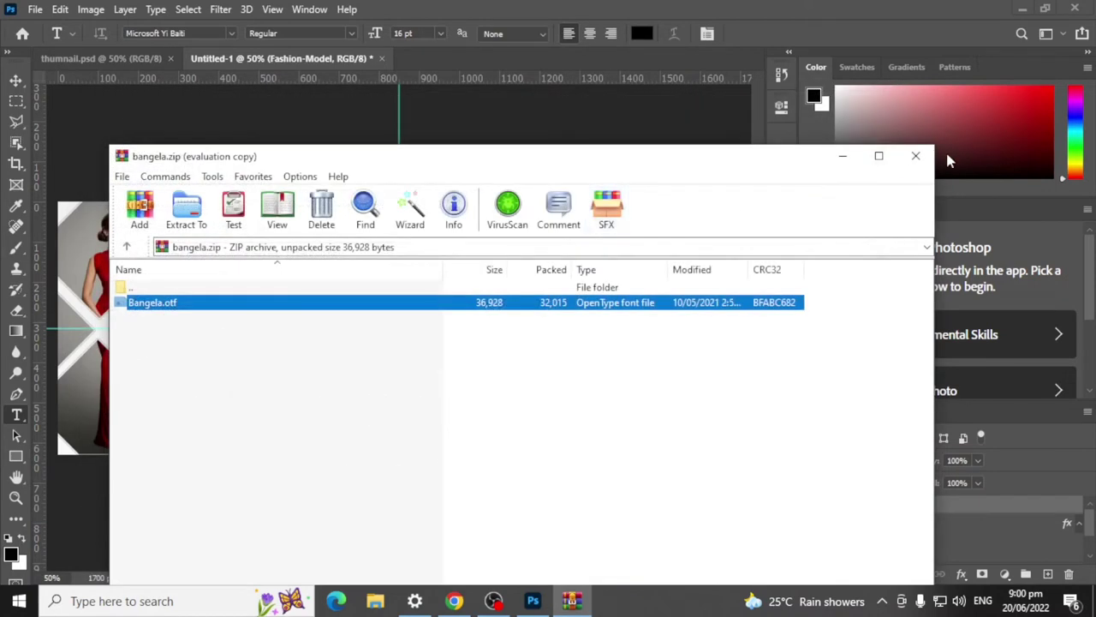
pyautogui.click(913, 156)
pyautogui.moveTo(508, 81); pyautogui.dragTo(535, 78)
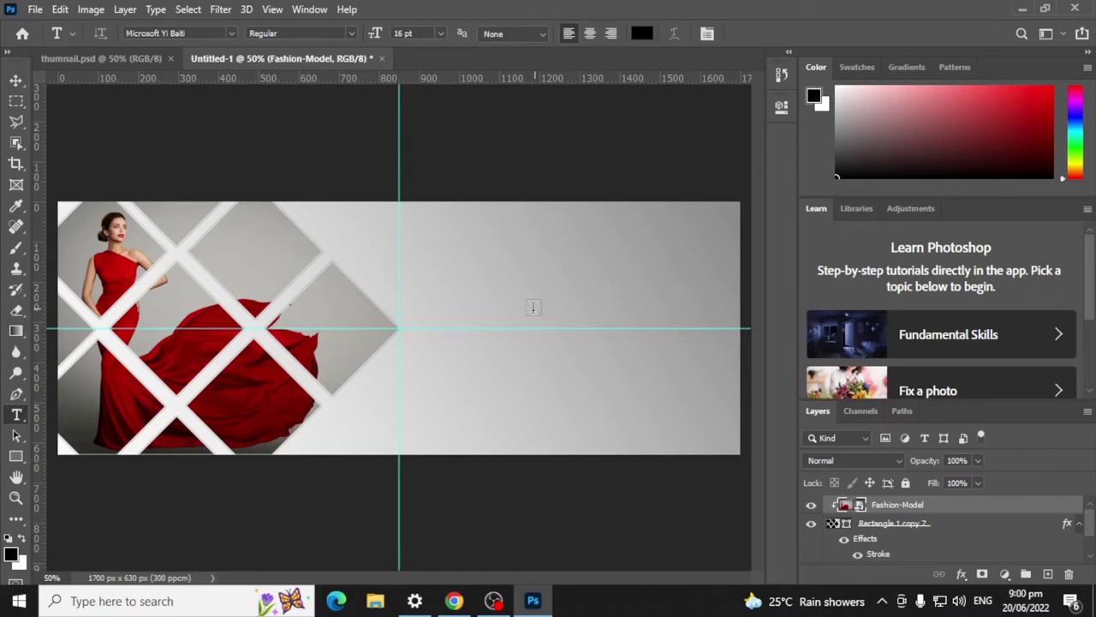
# Step: Type 'Fashion' in Bangela at 24 pt on the right side of the banner
pyautogui.click(447, 304)
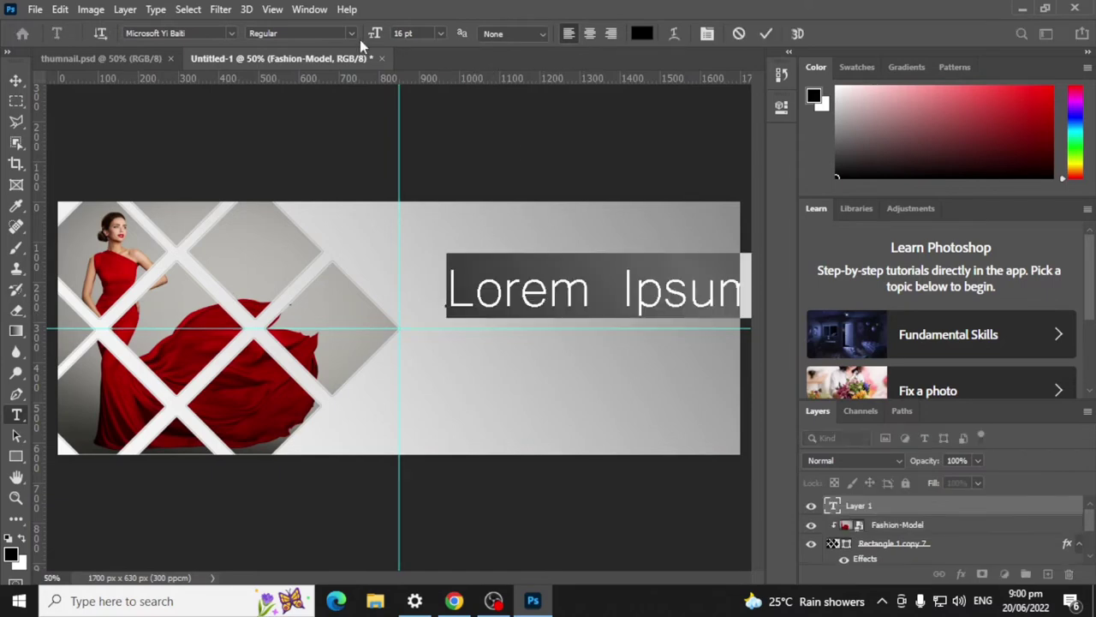
pyautogui.click(441, 33)
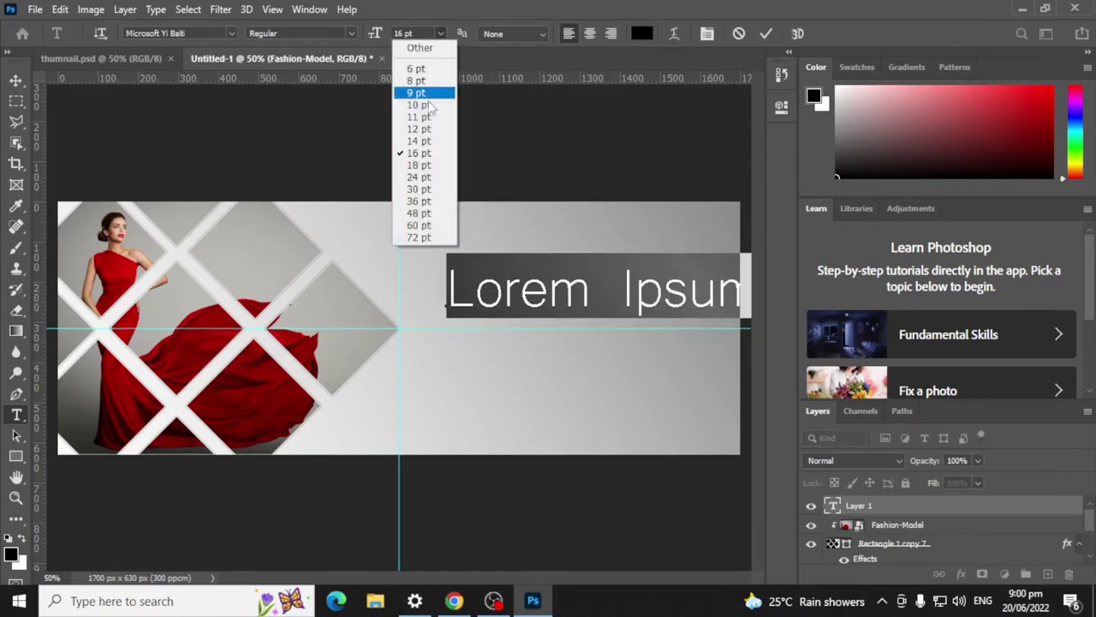
pyautogui.click(434, 182)
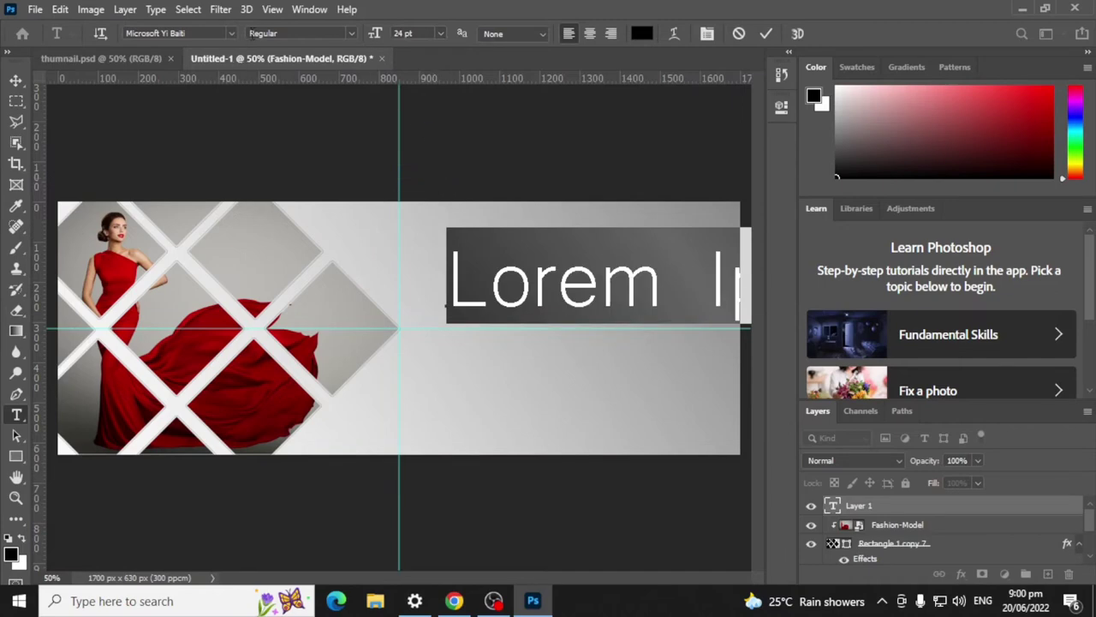
pyautogui.click(232, 33)
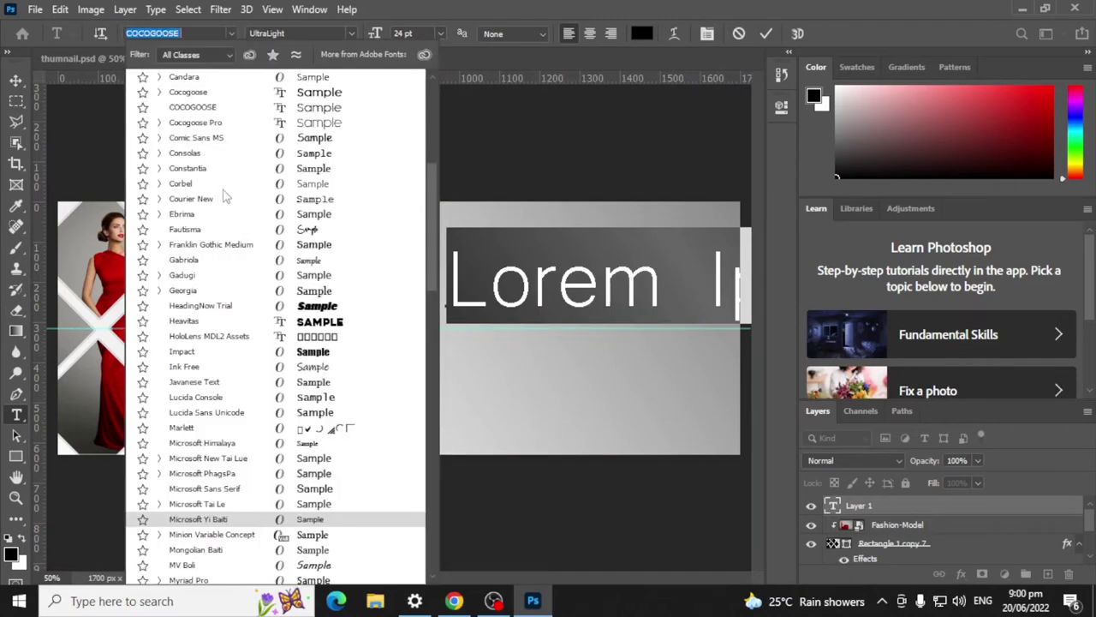
pyautogui.scroll(2, 307, 210)
pyautogui.scroll(2, 306, 210)
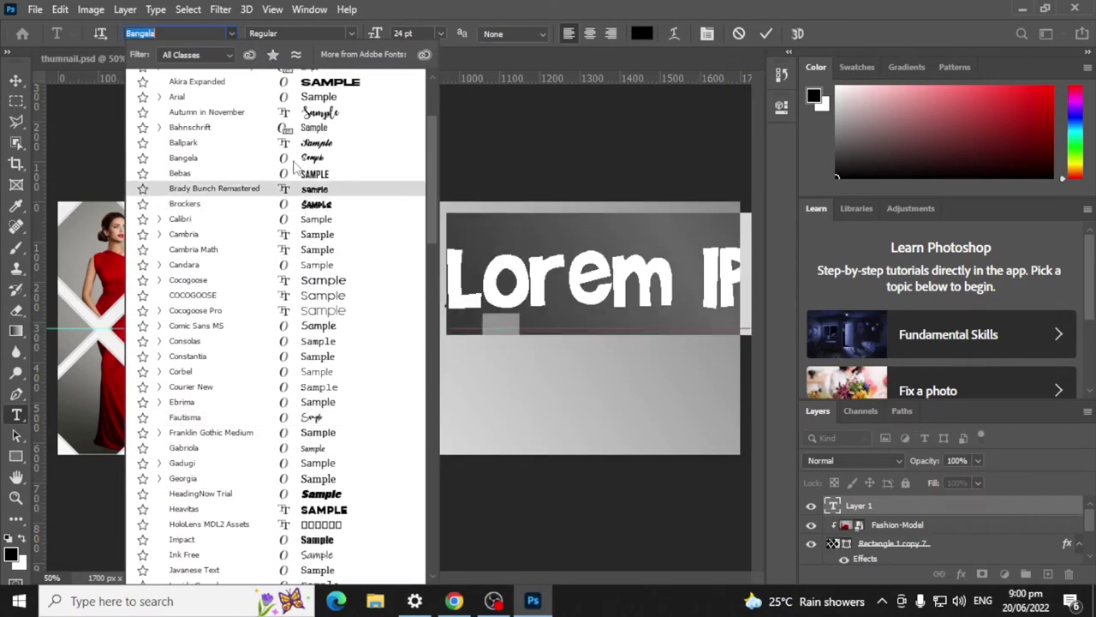
pyautogui.click(310, 154)
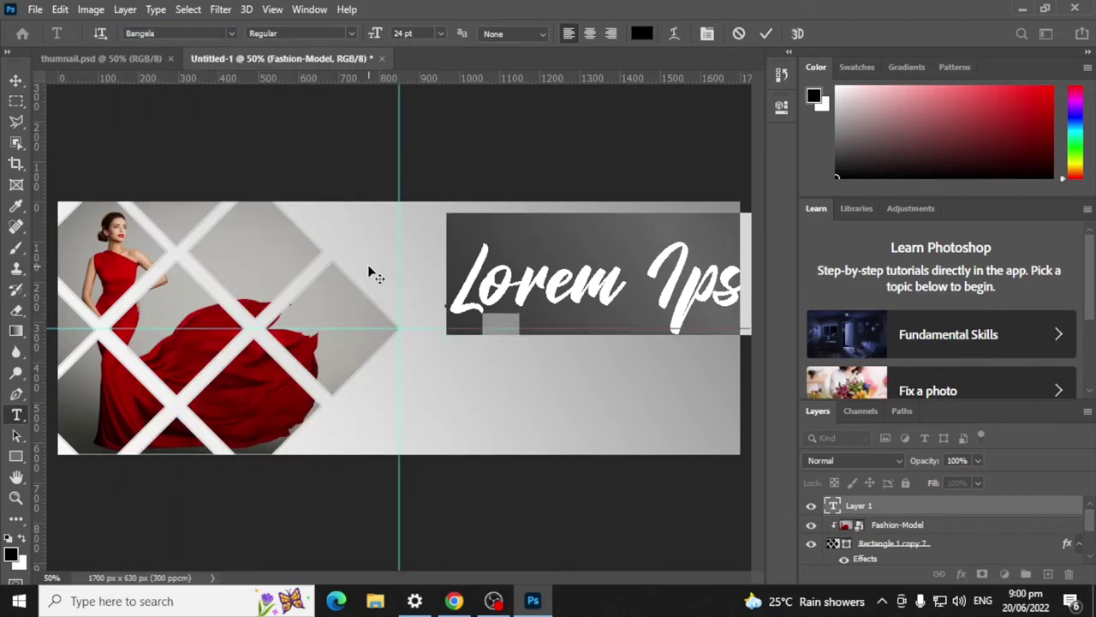
pyautogui.write('F')
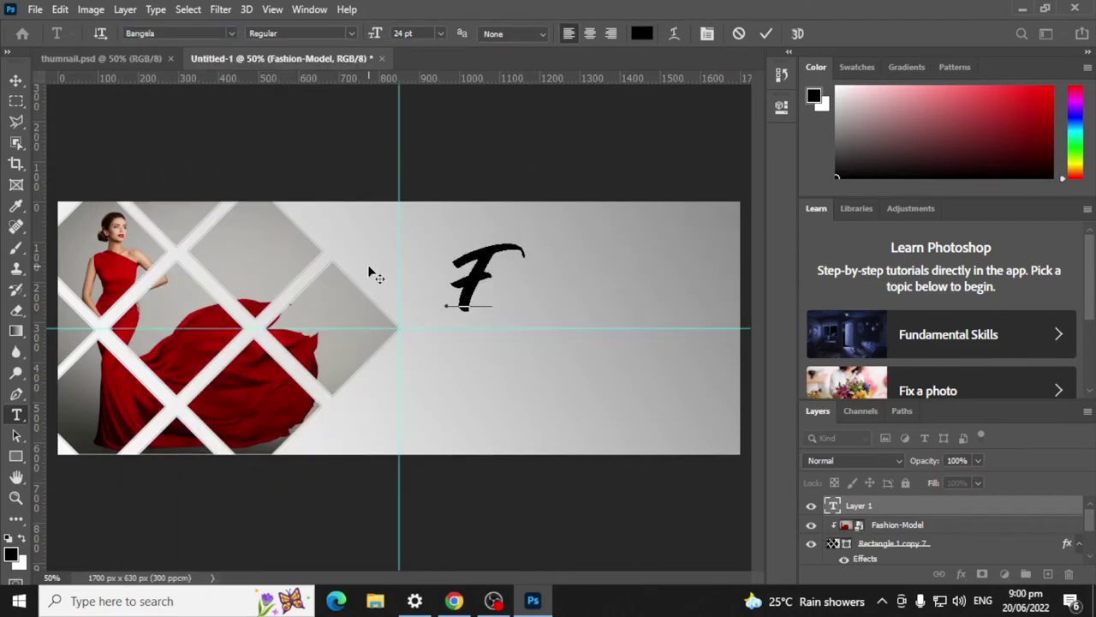
pyautogui.write('ashion')
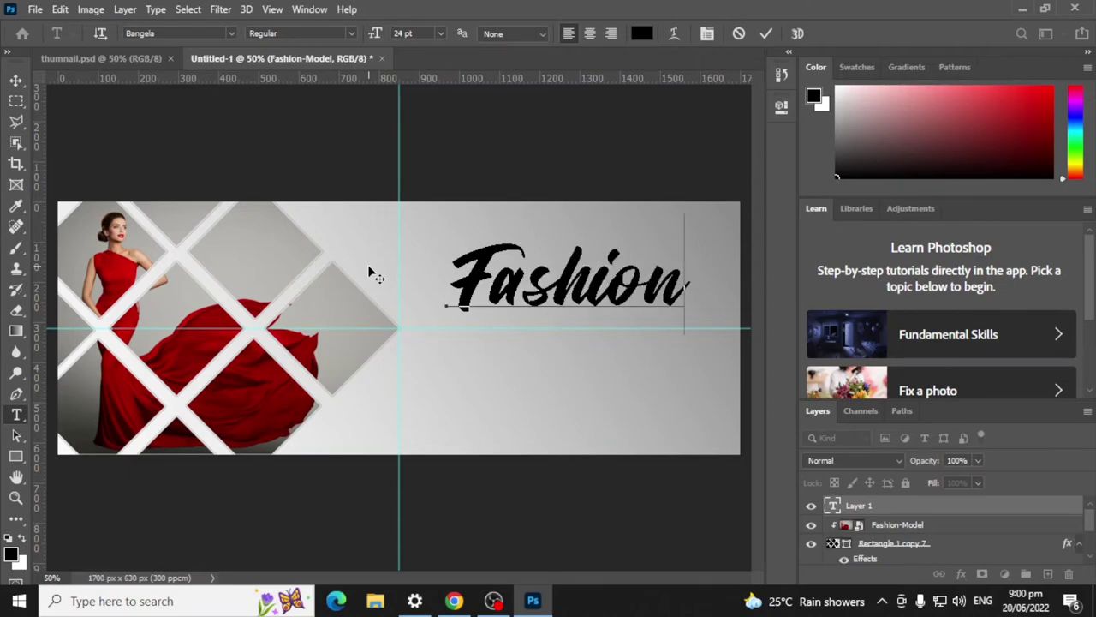
pyautogui.click(766, 34)
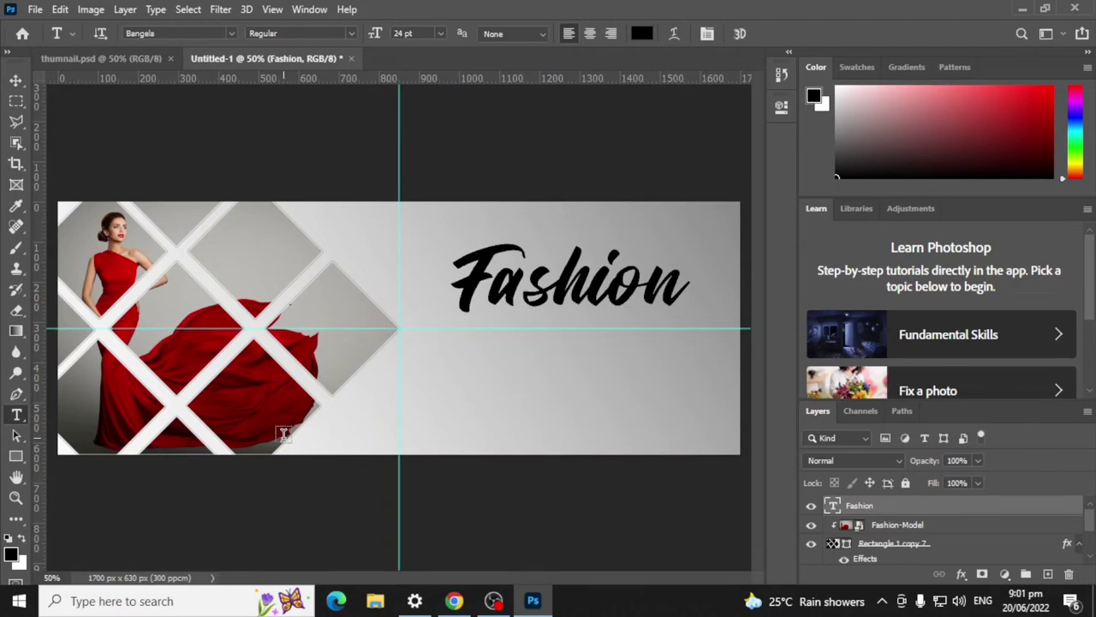
pyautogui.hotkey('ctrl', 't')
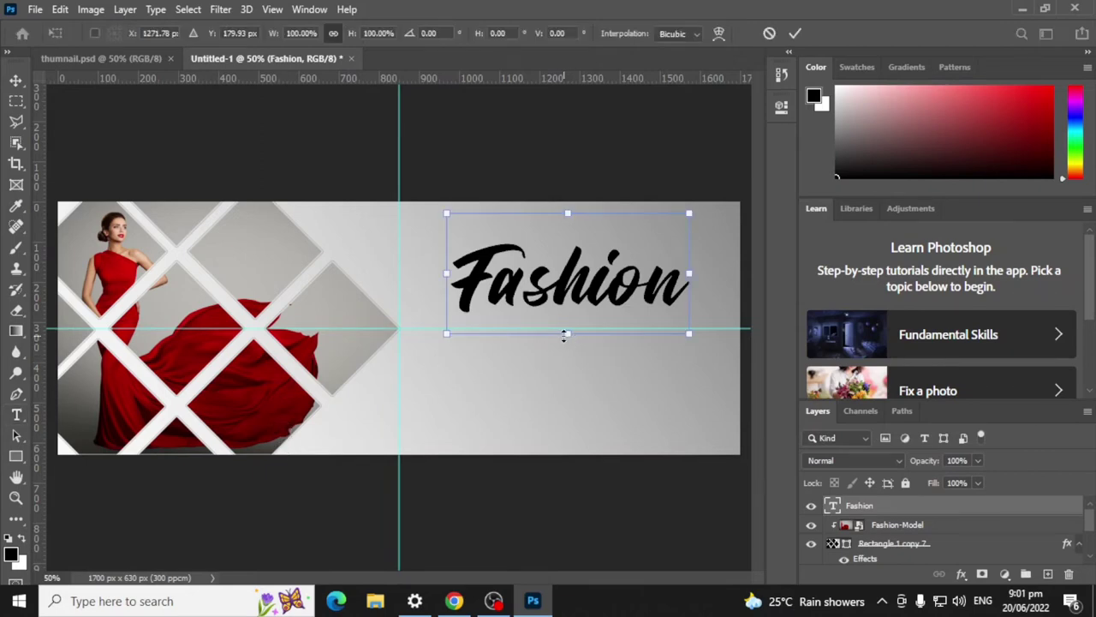
# Step: Scale the 'Fashion' title up to about 120% and lower it onto the horizontal guide
pyautogui.moveTo(564, 335); pyautogui.dragTo(568, 357)
pyautogui.moveTo(593, 291); pyautogui.dragTo(633, 311)
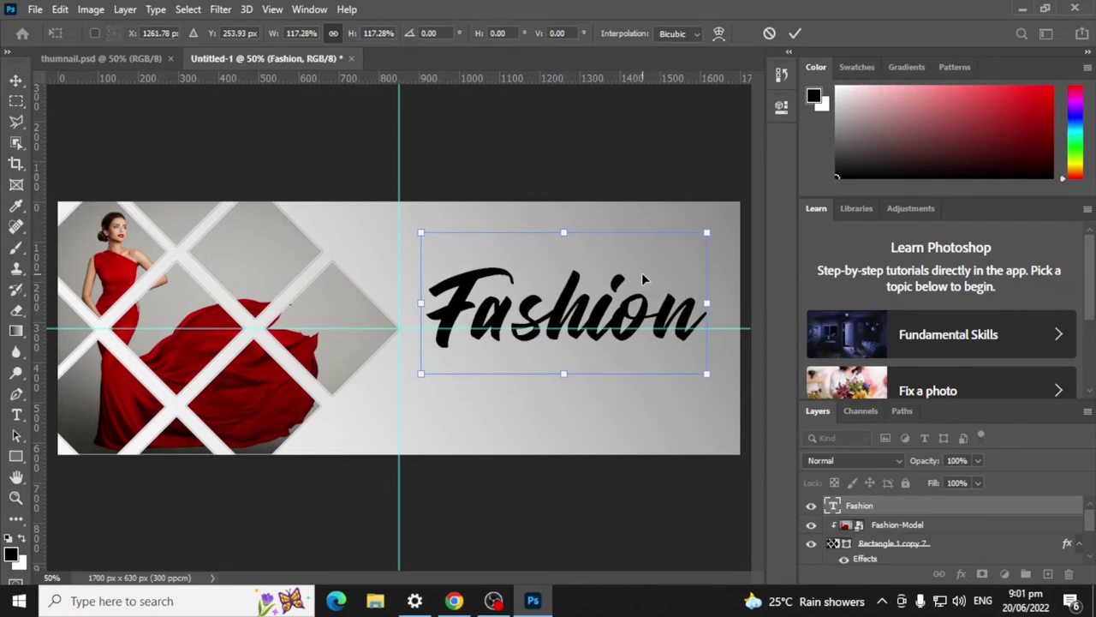
pyautogui.moveTo(708, 229); pyautogui.dragTo(716, 228)
pyautogui.moveTo(571, 319); pyautogui.dragTo(572, 312)
pyautogui.click(795, 33)
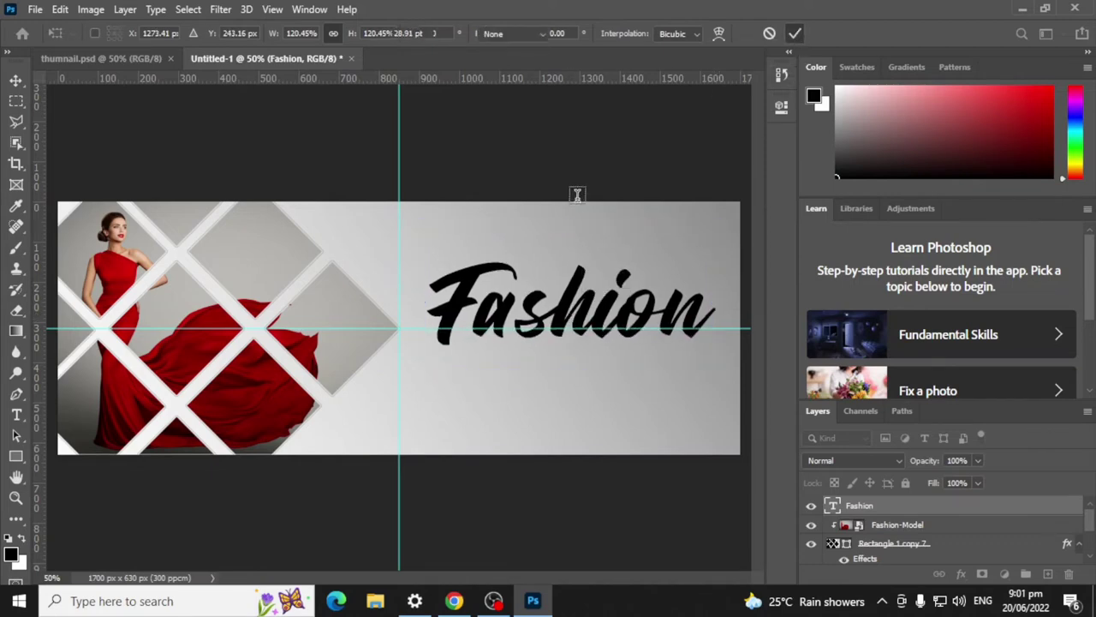
pyautogui.press('t')
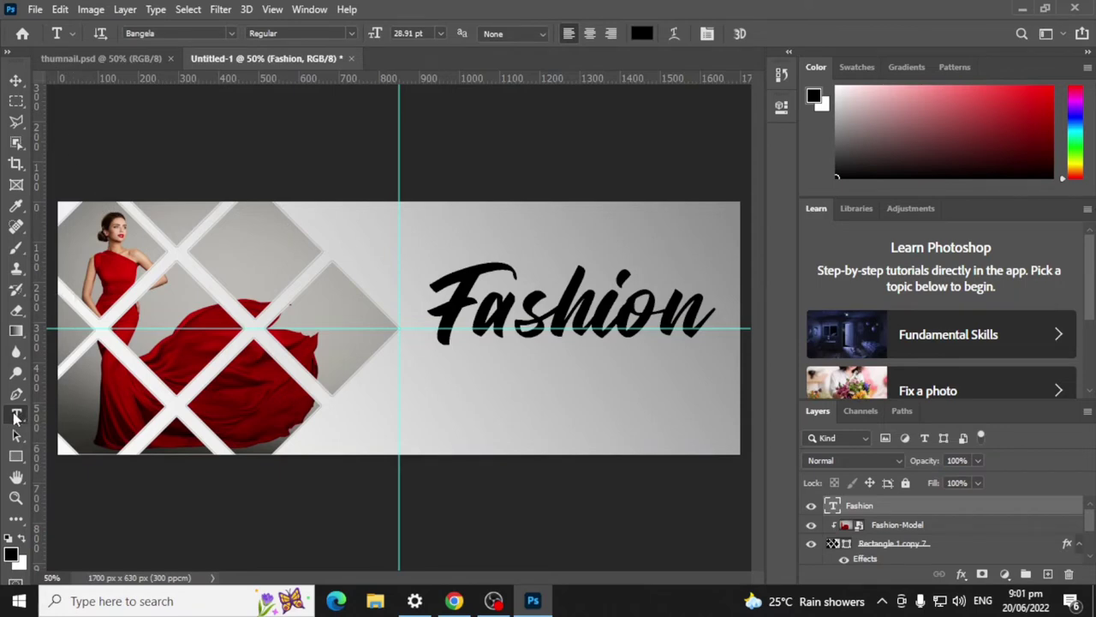
# Step: Start a new text layer below the Fashion title and set its font to Lucida Console
pyautogui.click(639, 269)
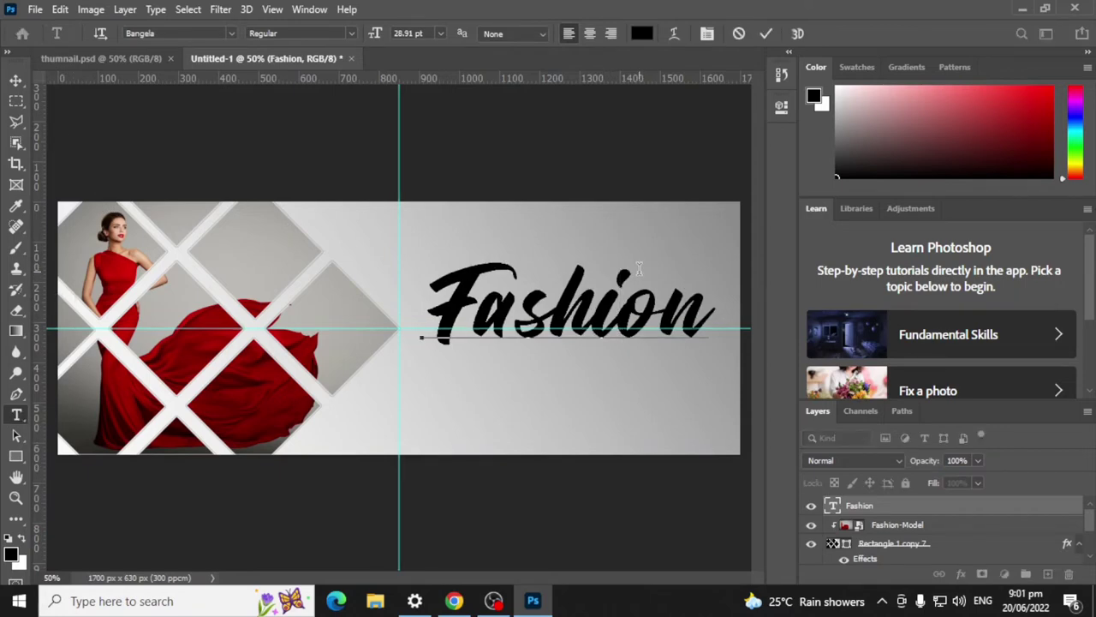
pyautogui.click(765, 34)
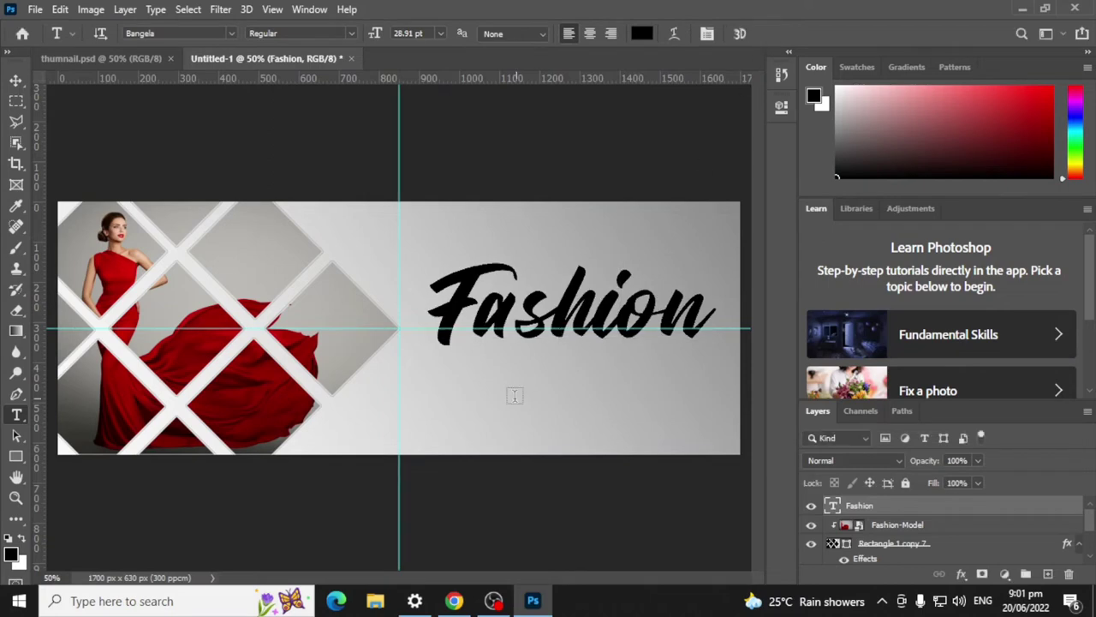
pyautogui.click(504, 371)
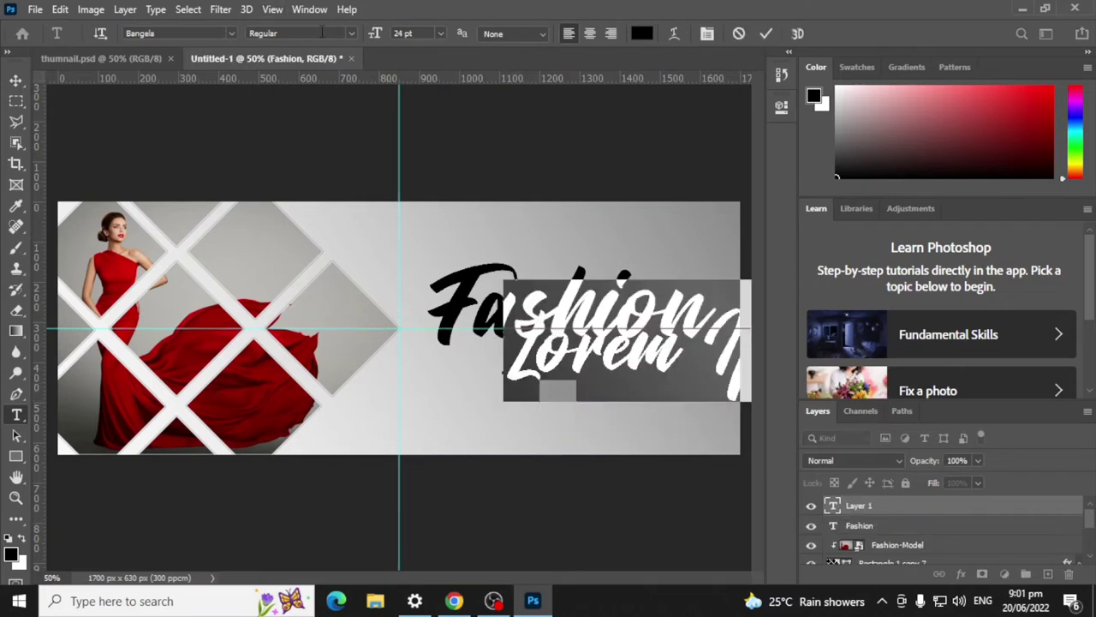
pyautogui.click(231, 33)
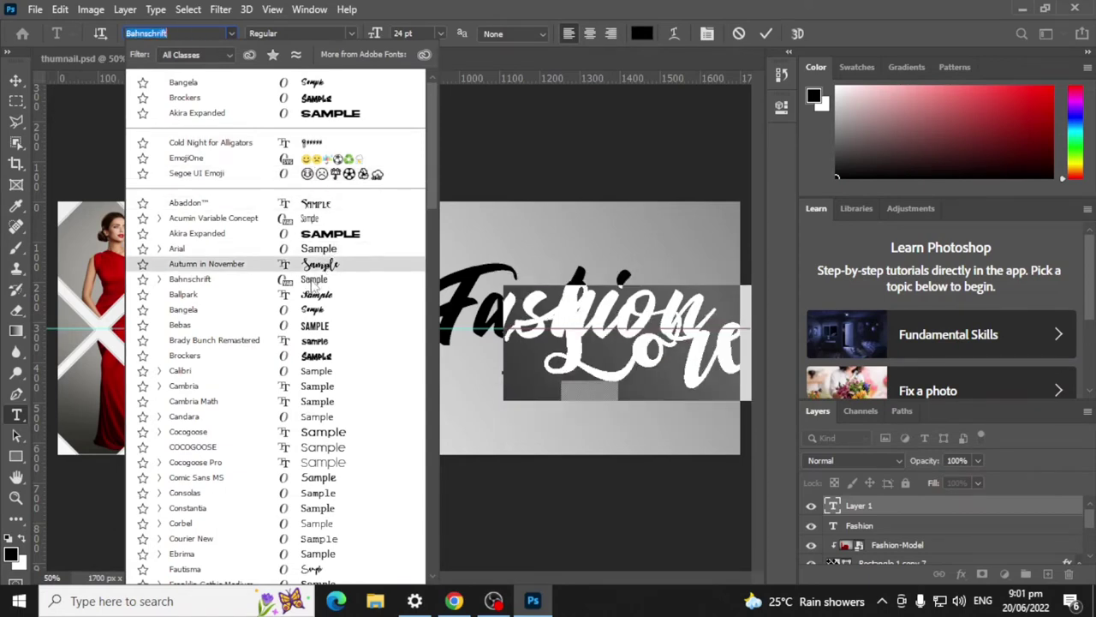
pyautogui.scroll(-3, 332, 332)
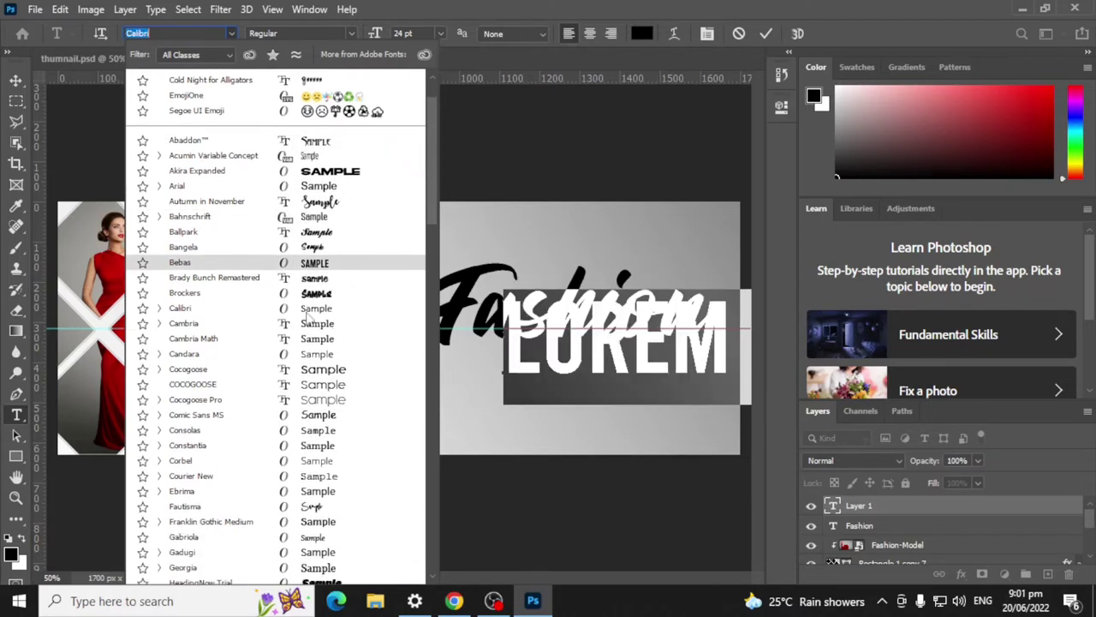
pyautogui.scroll(-2, 310, 405)
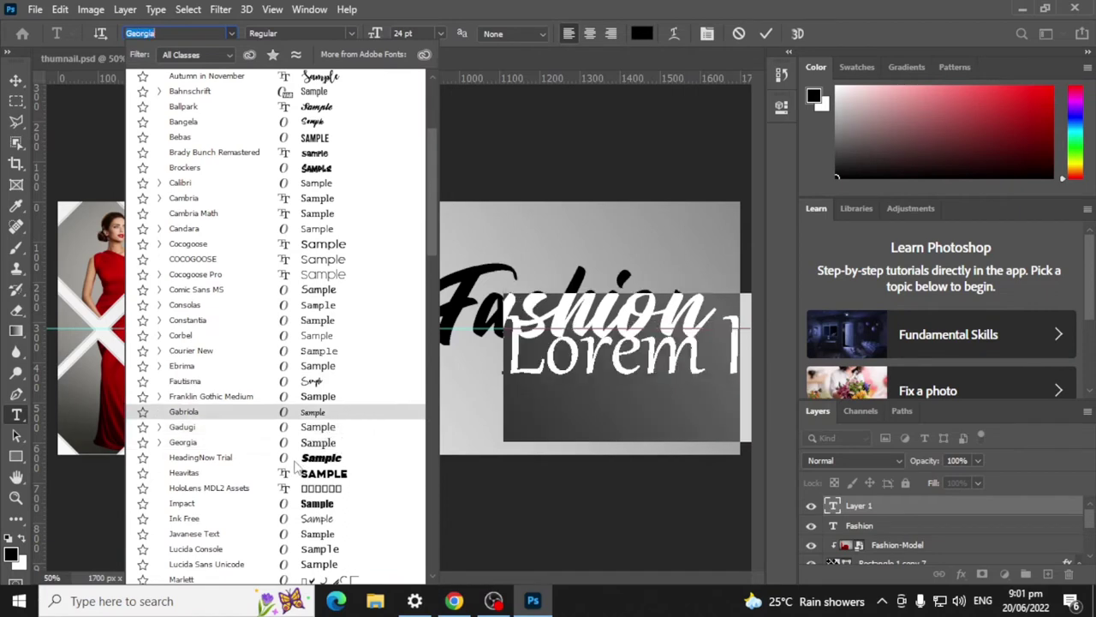
pyautogui.scroll(-3, 304, 475)
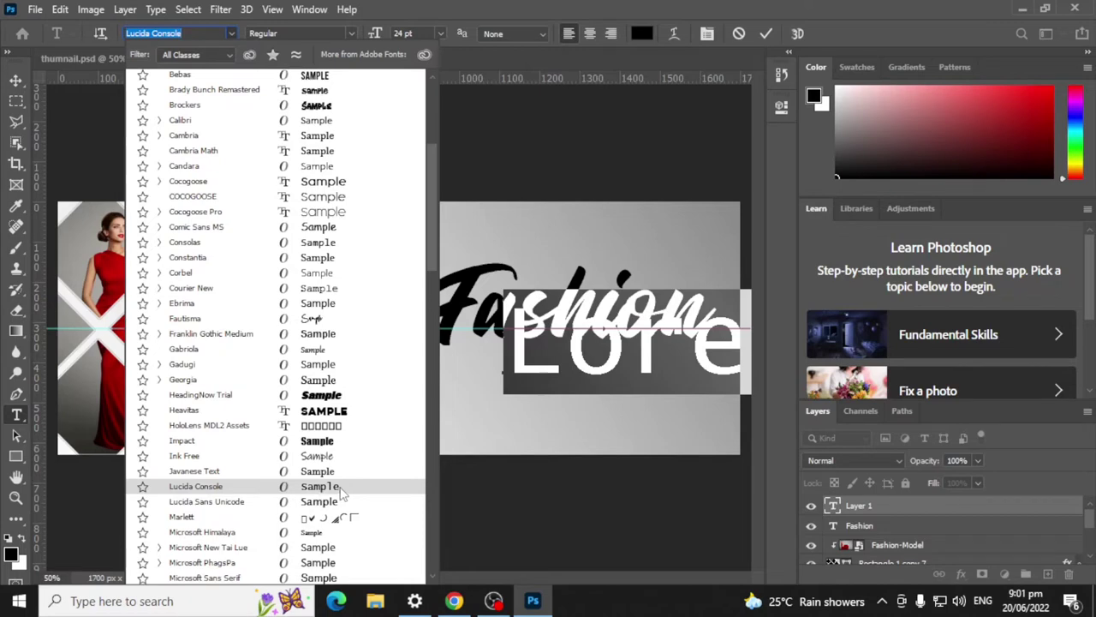
pyautogui.click(341, 486)
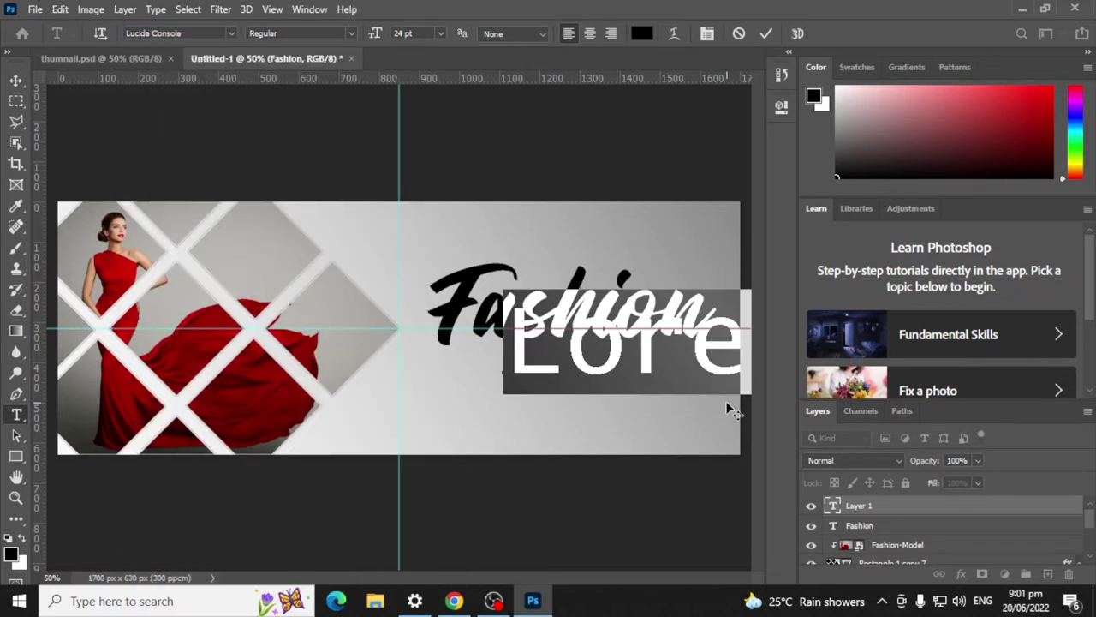
# Step: Type 'House' in black, correcting the capital H, and commit the text
pyautogui.write('Hous')
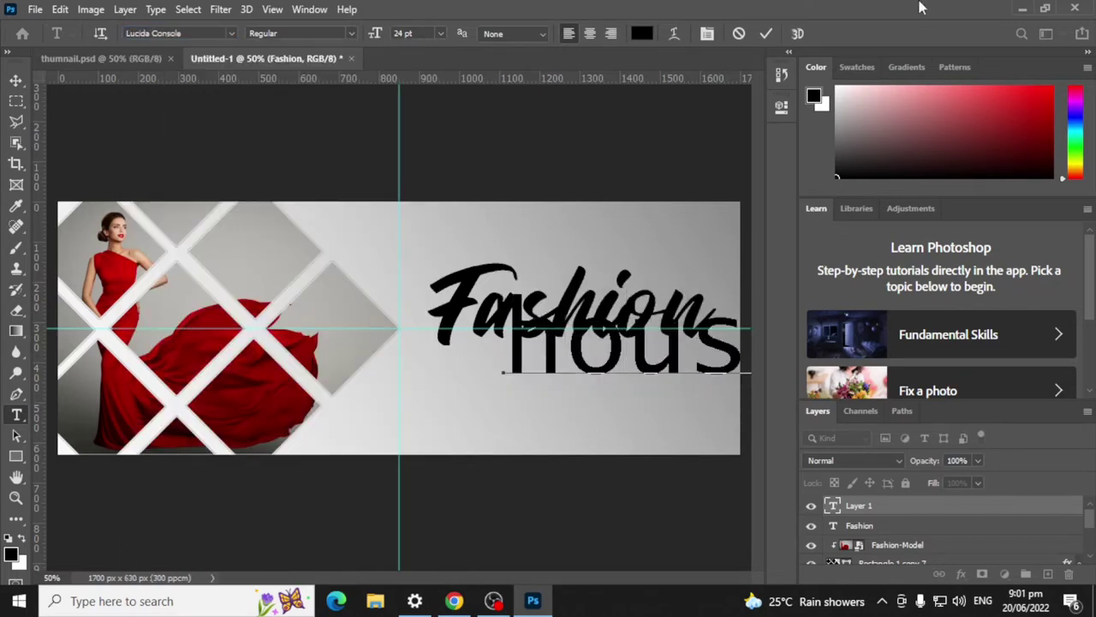
pyautogui.moveTo(563, 348); pyautogui.dragTo(486, 355)
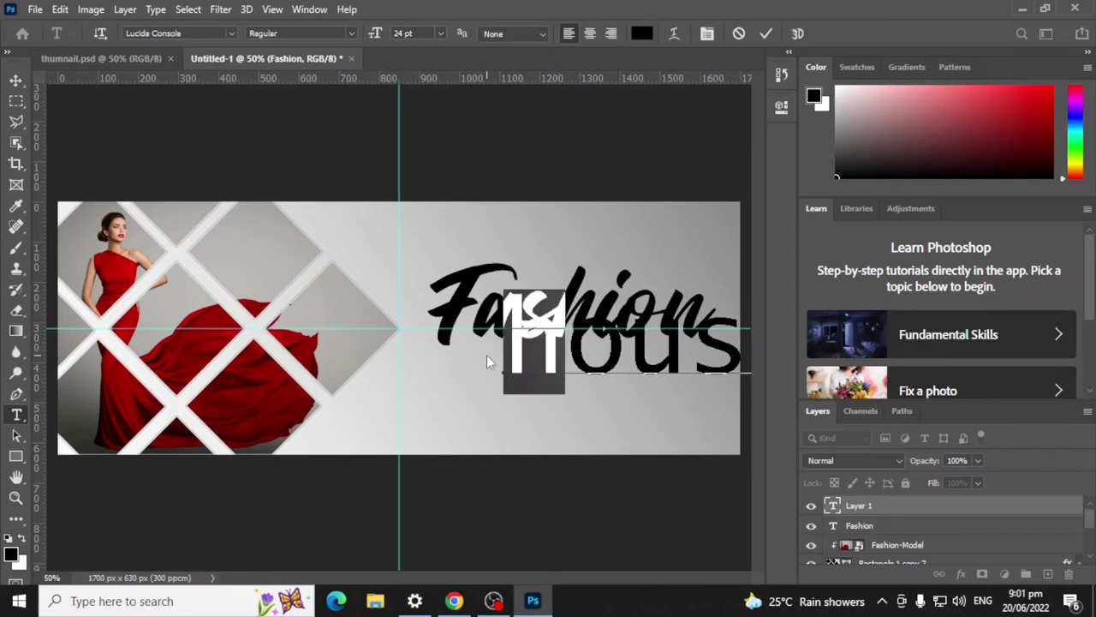
pyautogui.write('H')
pyautogui.click(766, 33)
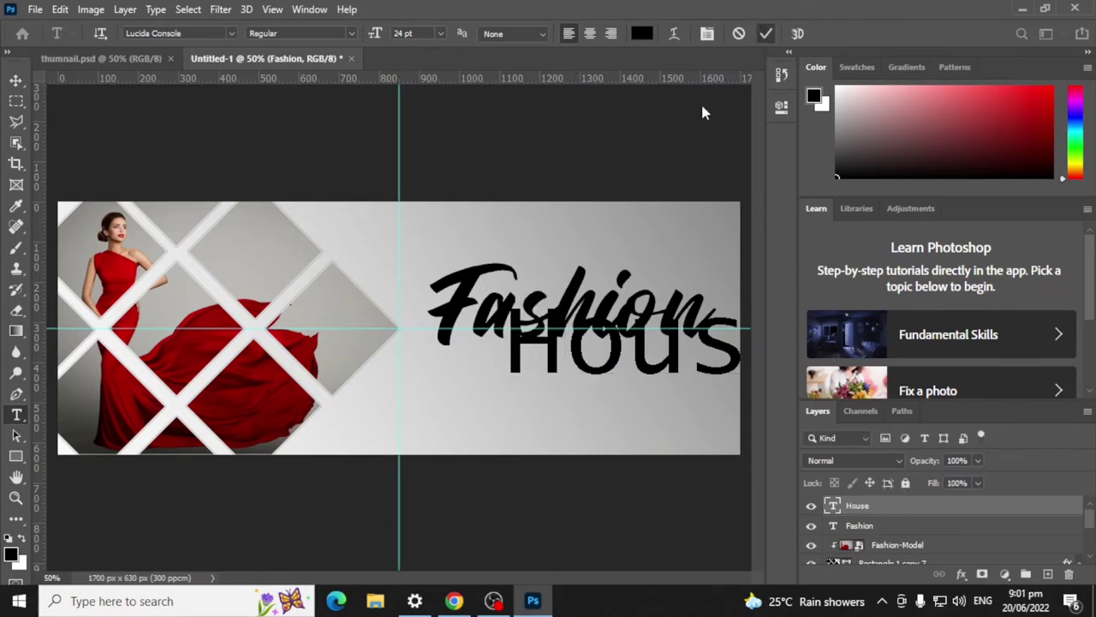
# Step: Shrink 'House' to about 29% and nudge it above the right end of the Fashion title
pyautogui.press('v')
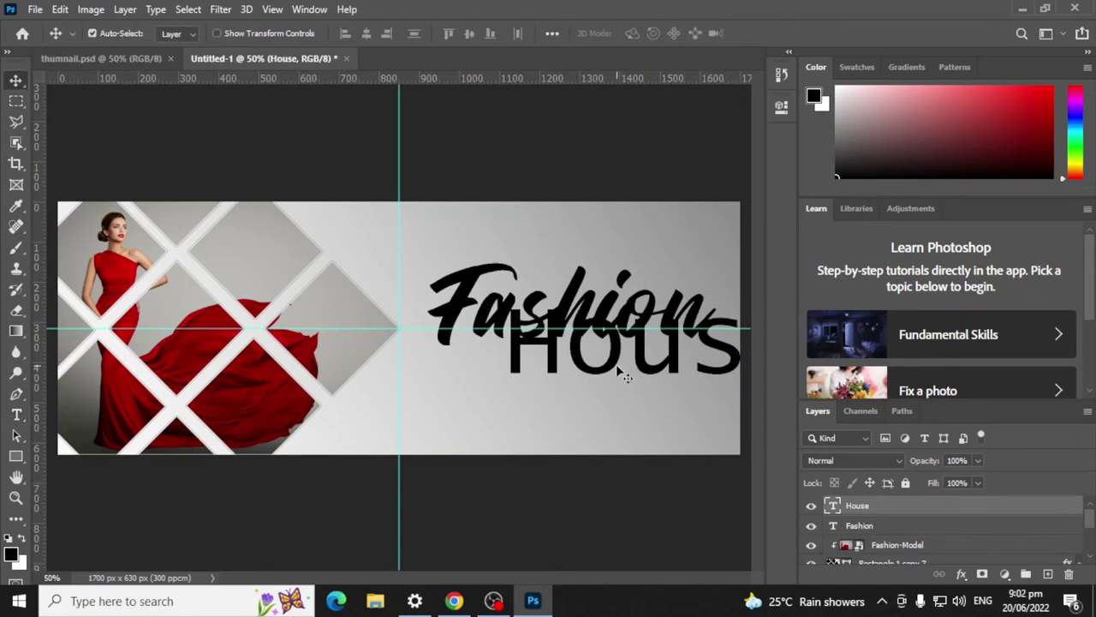
pyautogui.moveTo(616, 356); pyautogui.dragTo(502, 351)
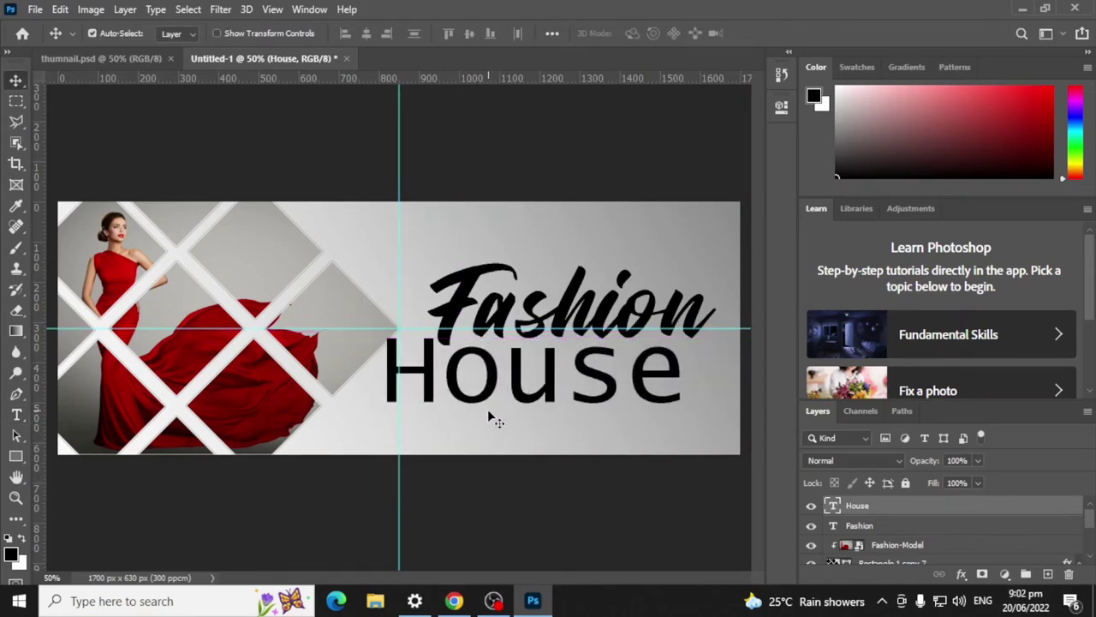
pyautogui.hotkey('ctrl', 't')
pyautogui.moveTo(686, 319); pyautogui.dragTo(690, 284)
pyautogui.click(794, 32)
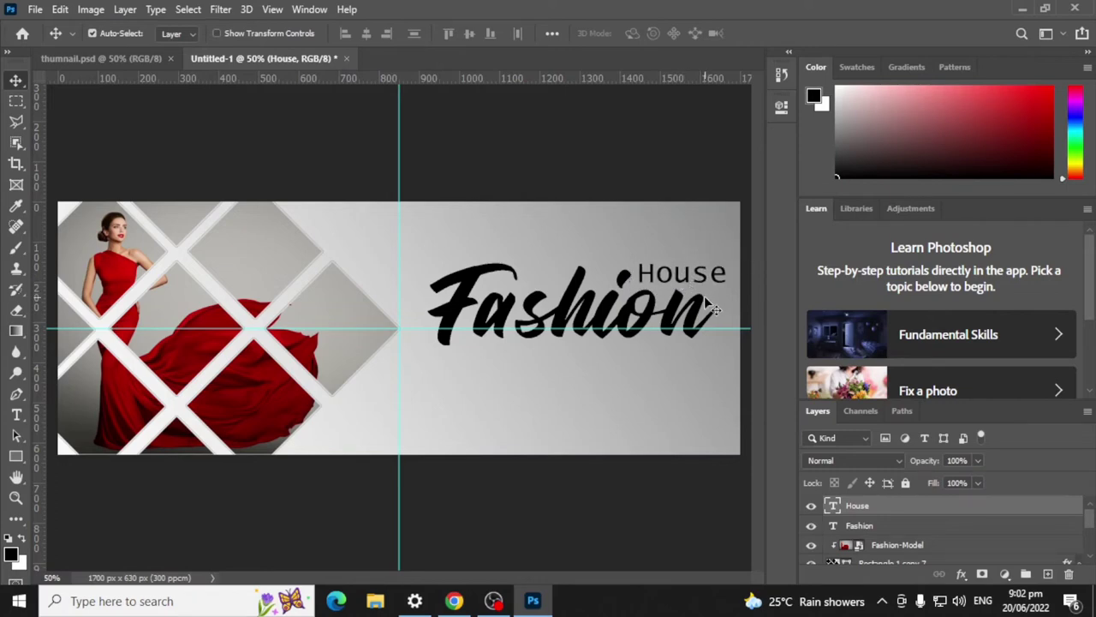
pyautogui.press('Down')
pyautogui.press('Down')
pyautogui.press('Left')
pyautogui.press('Left')
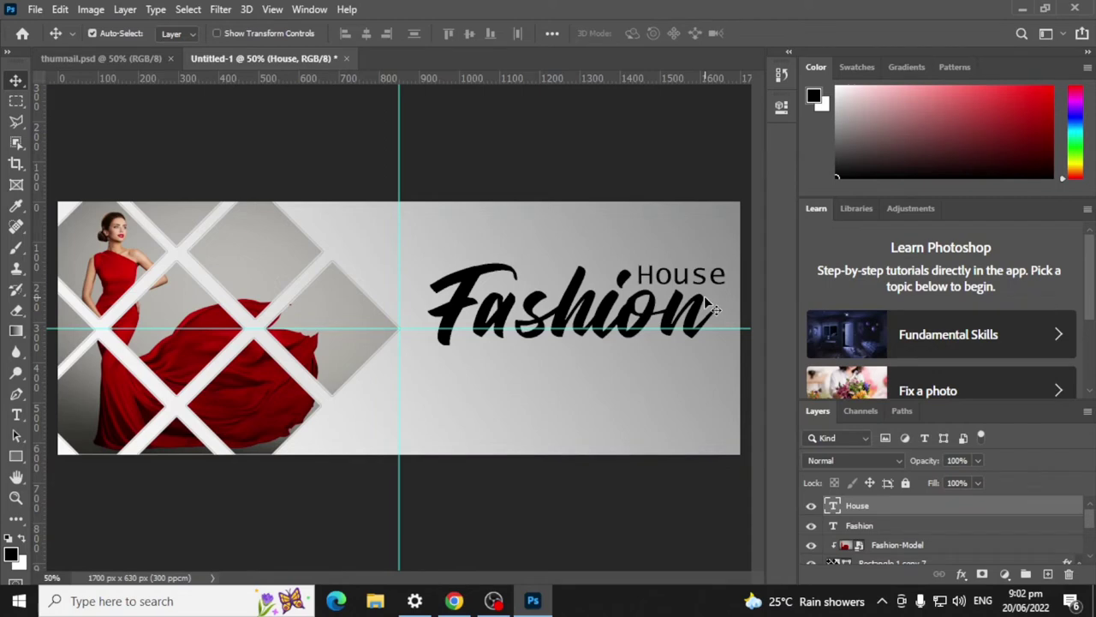
pyautogui.press('Left')
pyautogui.press('Left')
pyautogui.press('Left')
pyautogui.press('Left')
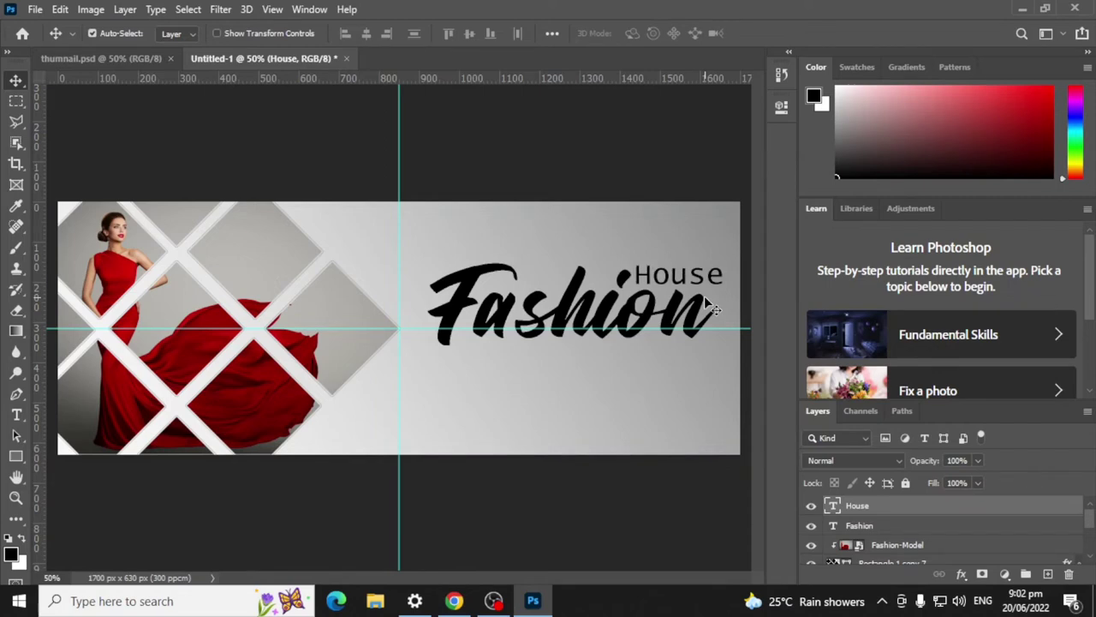
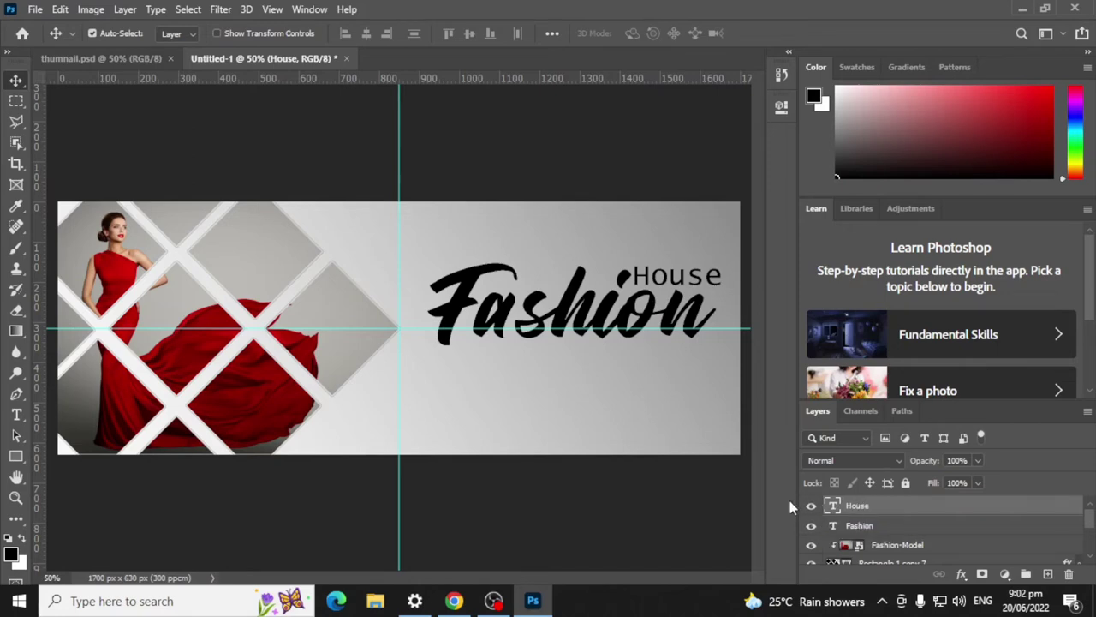
# Step: Open the Fashion layer's Blending Options and add a 4 px outside Stroke
pyautogui.click(865, 527)
pyautogui.click(867, 509)
pyautogui.click(866, 526)
pyautogui.click(866, 509)
pyautogui.rightClick(882, 525)
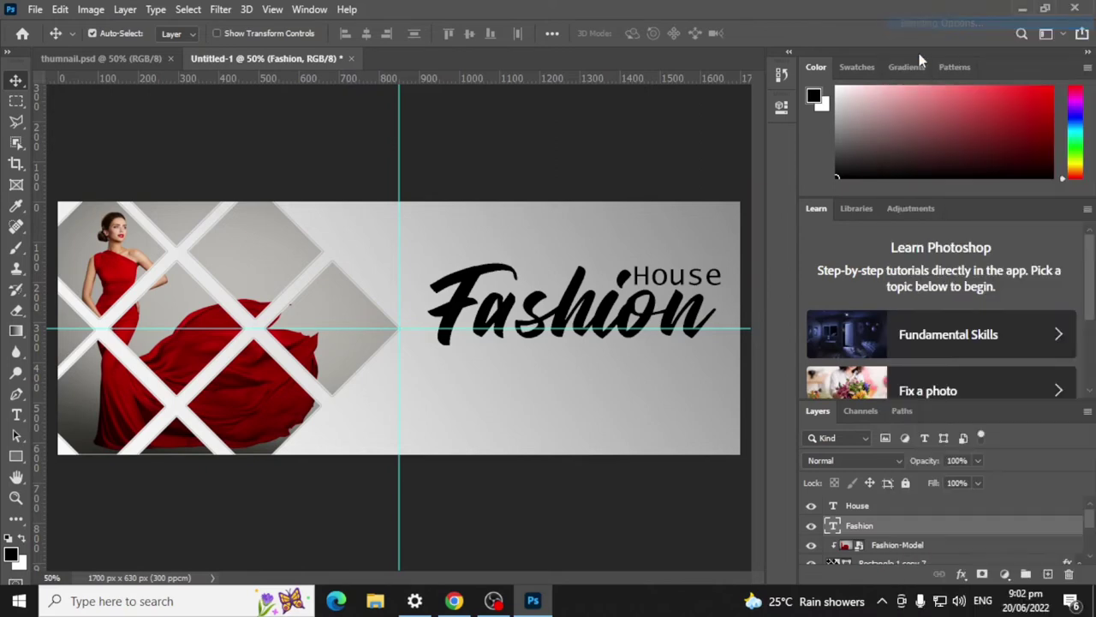
pyautogui.click(841, 170)
pyautogui.moveTo(557, 89); pyautogui.dragTo(919, 76)
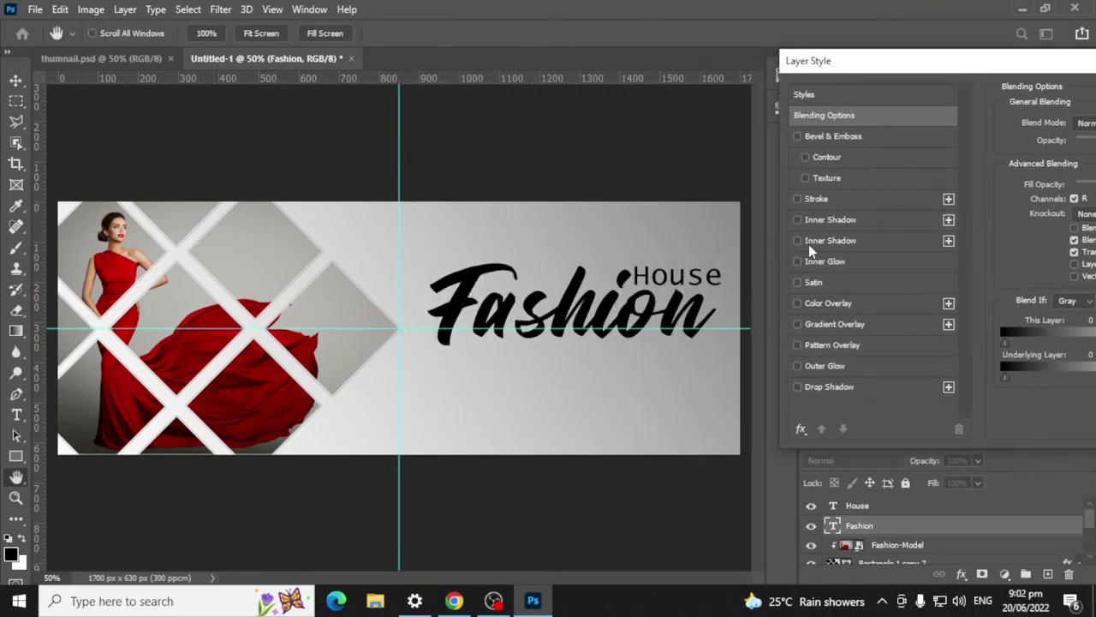
pyautogui.click(824, 200)
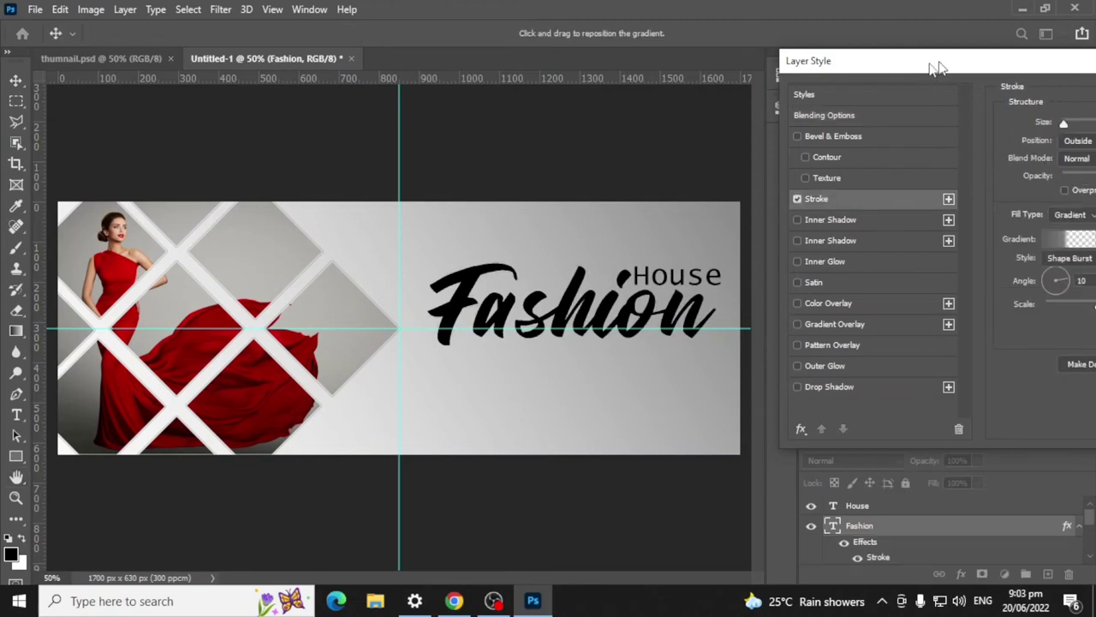
pyautogui.moveTo(935, 69); pyautogui.dragTo(436, 78)
# Step: Make the grey-to-white stroke gradient fully opaque by deleting its transparency stops
pyautogui.click(581, 255)
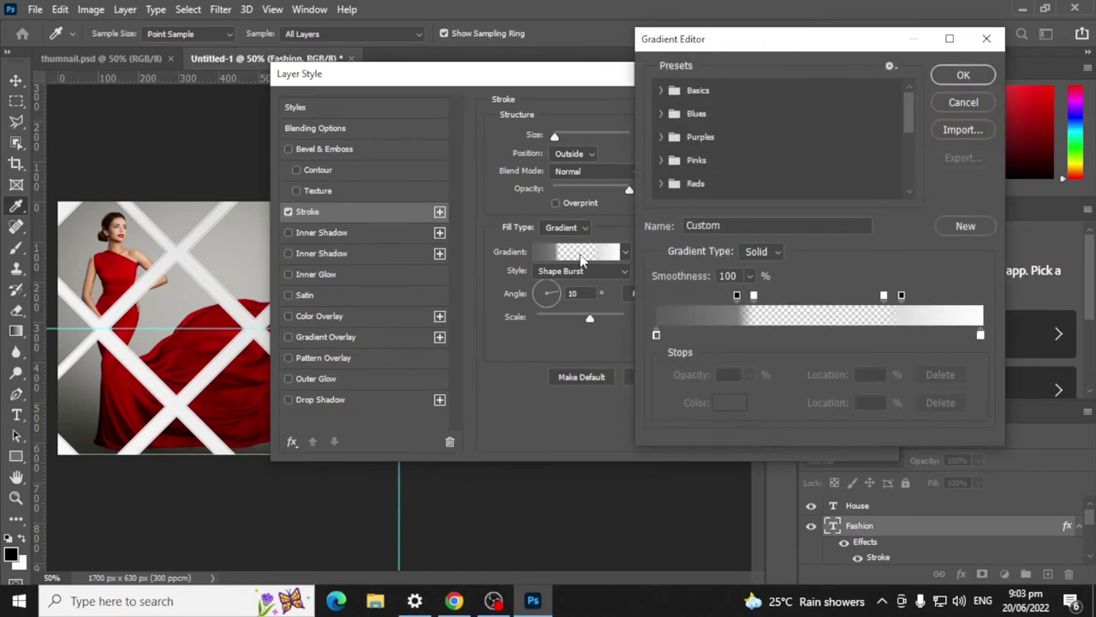
pyautogui.click(754, 297)
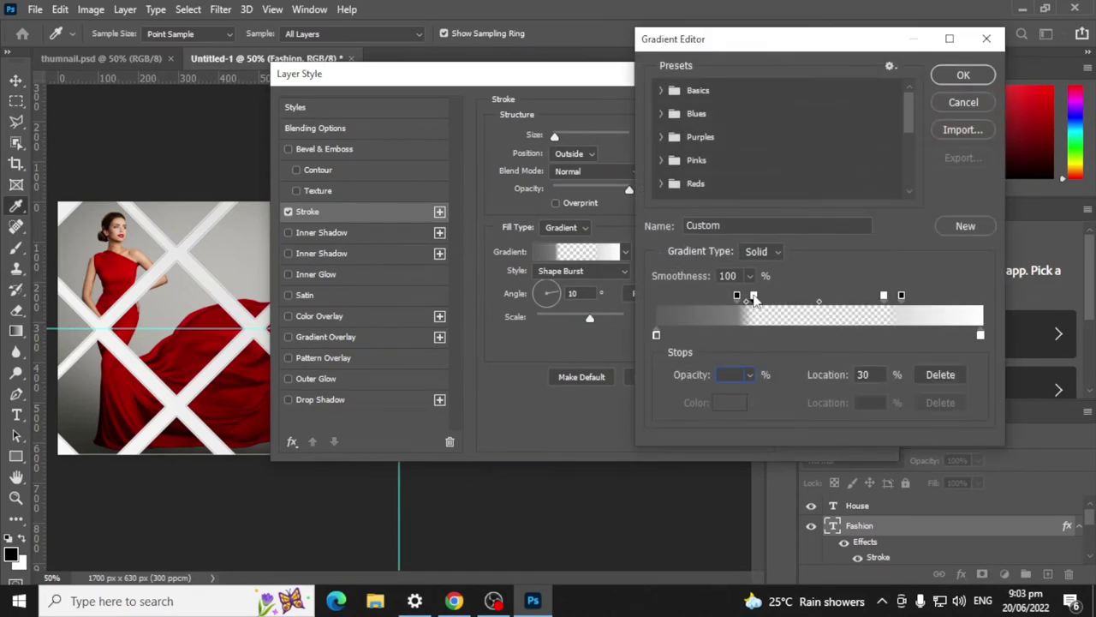
pyautogui.press('Return')
pyautogui.click(552, 234)
pyautogui.moveTo(754, 297); pyautogui.dragTo(763, 299)
pyautogui.click(939, 375)
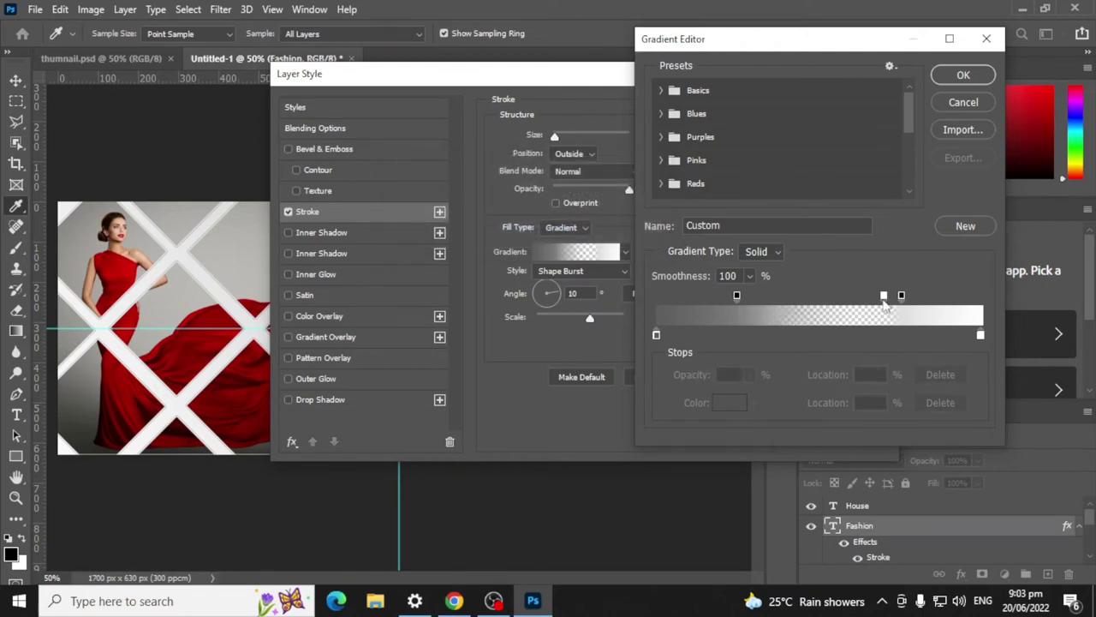
pyautogui.click(883, 296)
pyautogui.click(940, 375)
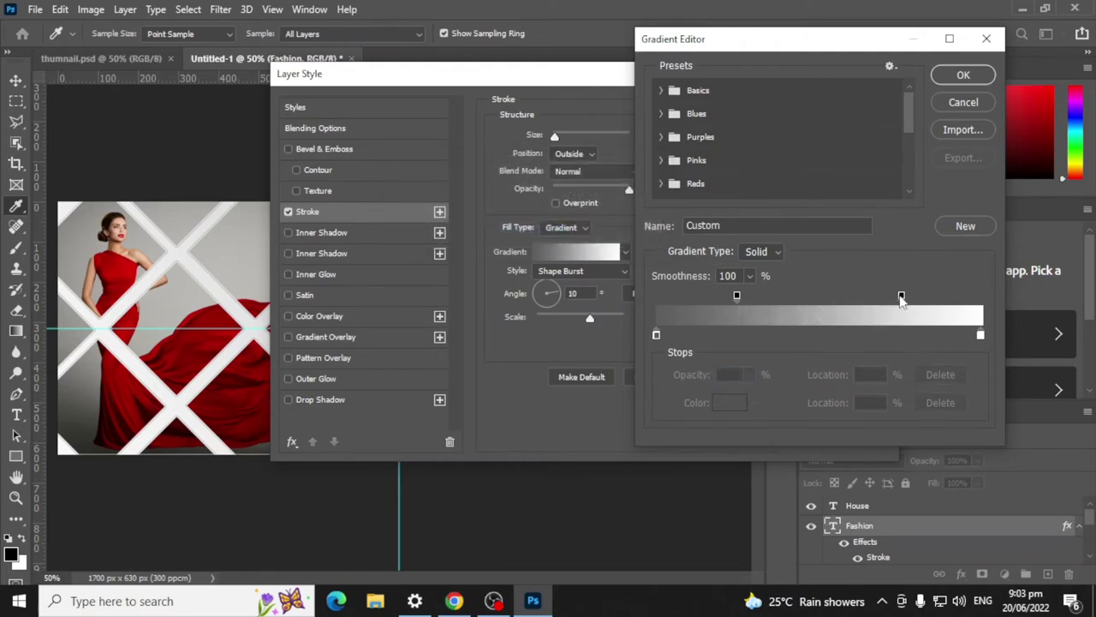
pyautogui.moveTo(901, 296); pyautogui.dragTo(655, 298)
pyautogui.moveTo(736, 296); pyautogui.dragTo(980, 296)
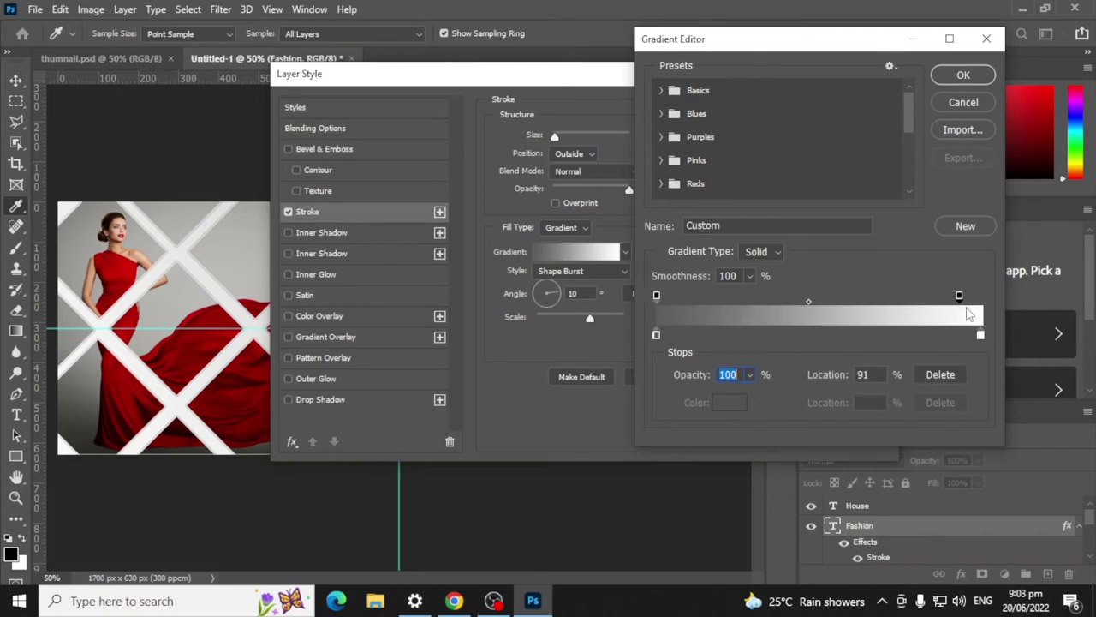
pyautogui.click(962, 75)
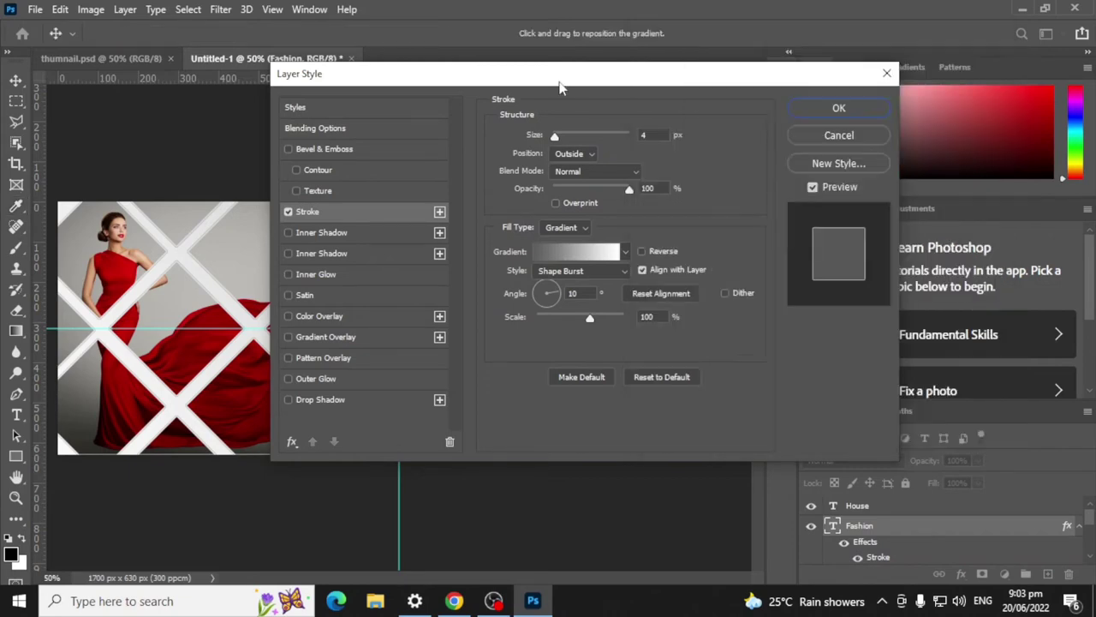
pyautogui.moveTo(560, 85); pyautogui.dragTo(868, 26)
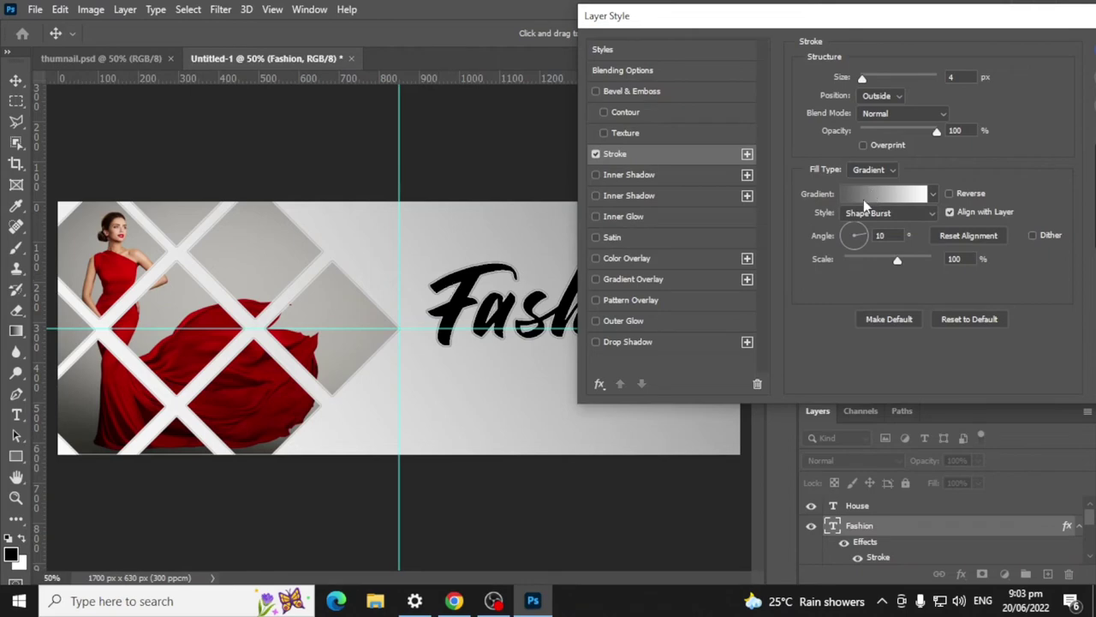
# Step: Change the stroke gradient's right colour stop to bright red
pyautogui.click(931, 196)
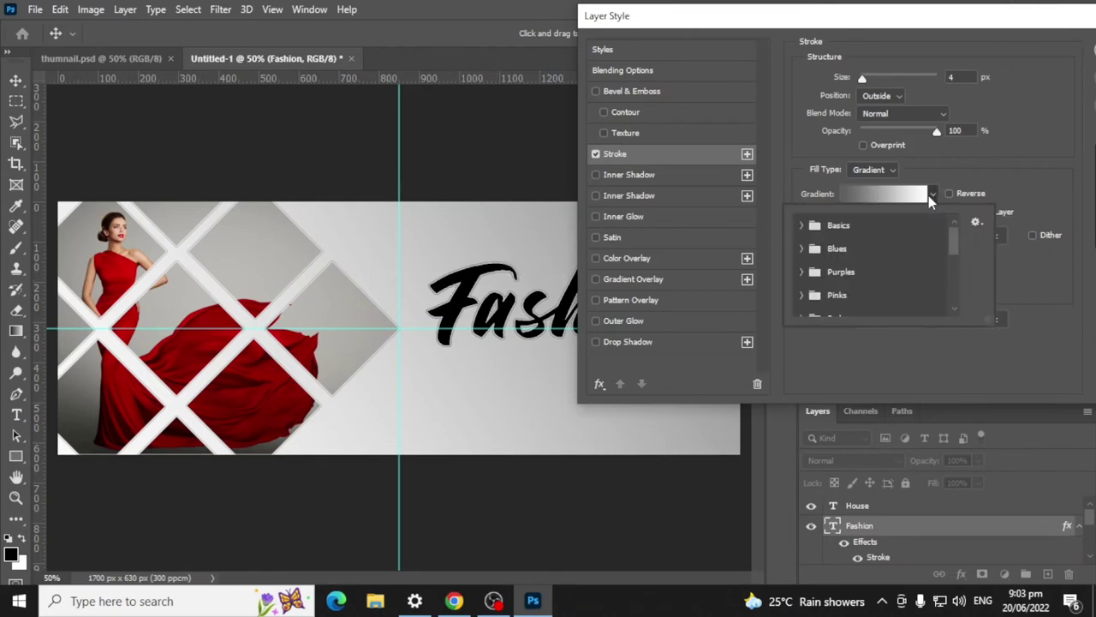
pyautogui.click(930, 195)
pyautogui.click(877, 193)
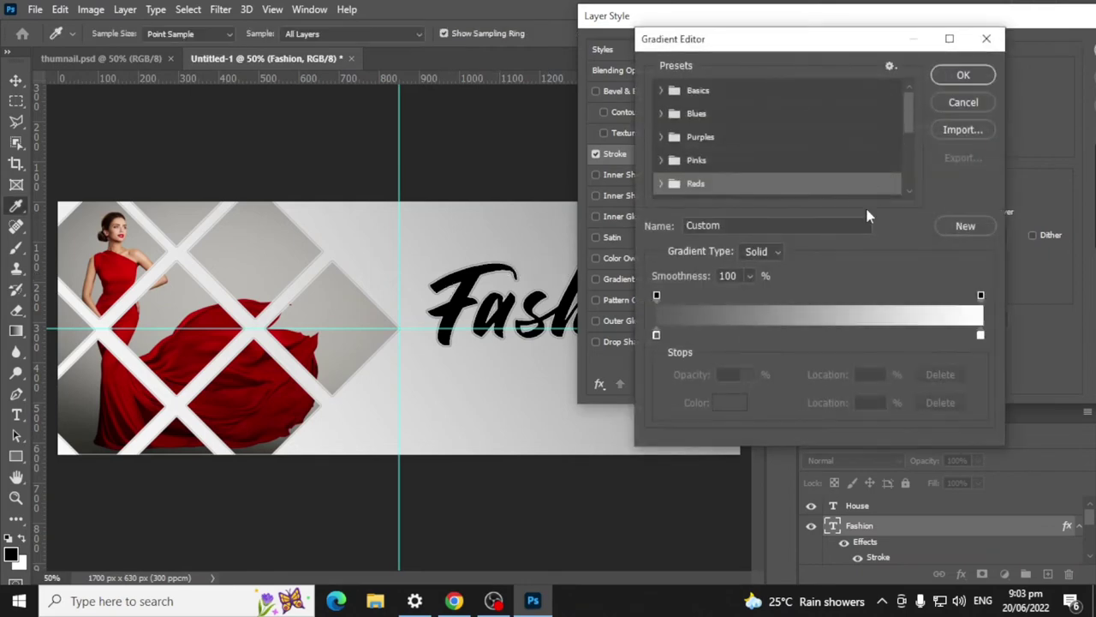
pyautogui.doubleClick(981, 334)
pyautogui.moveTo(494, 225); pyautogui.dragTo(530, 178)
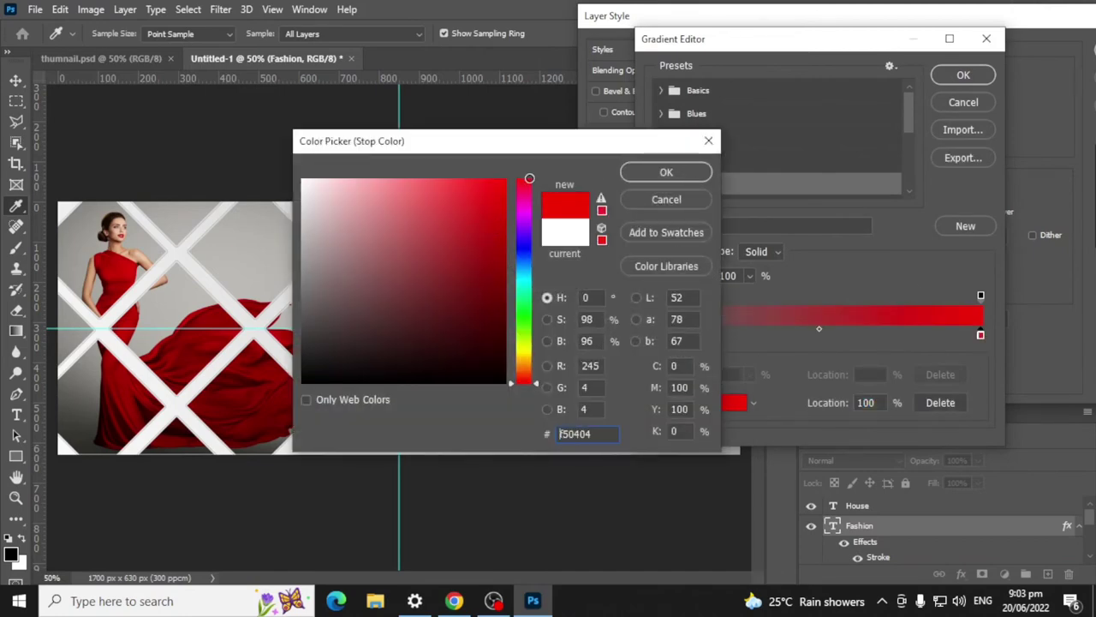
pyautogui.click(667, 173)
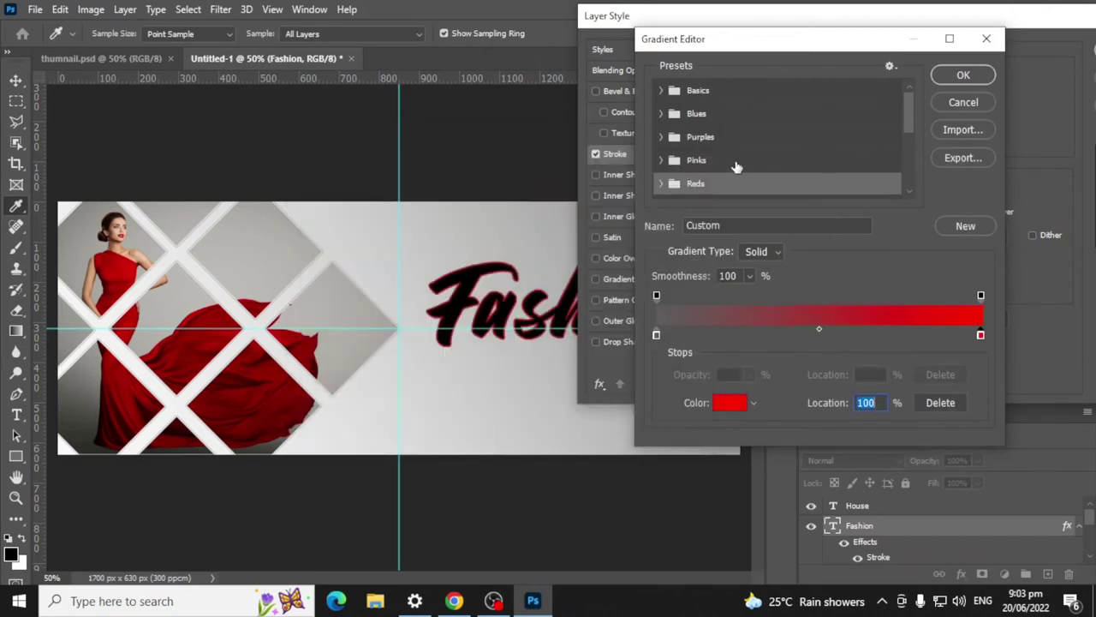
pyautogui.click(962, 76)
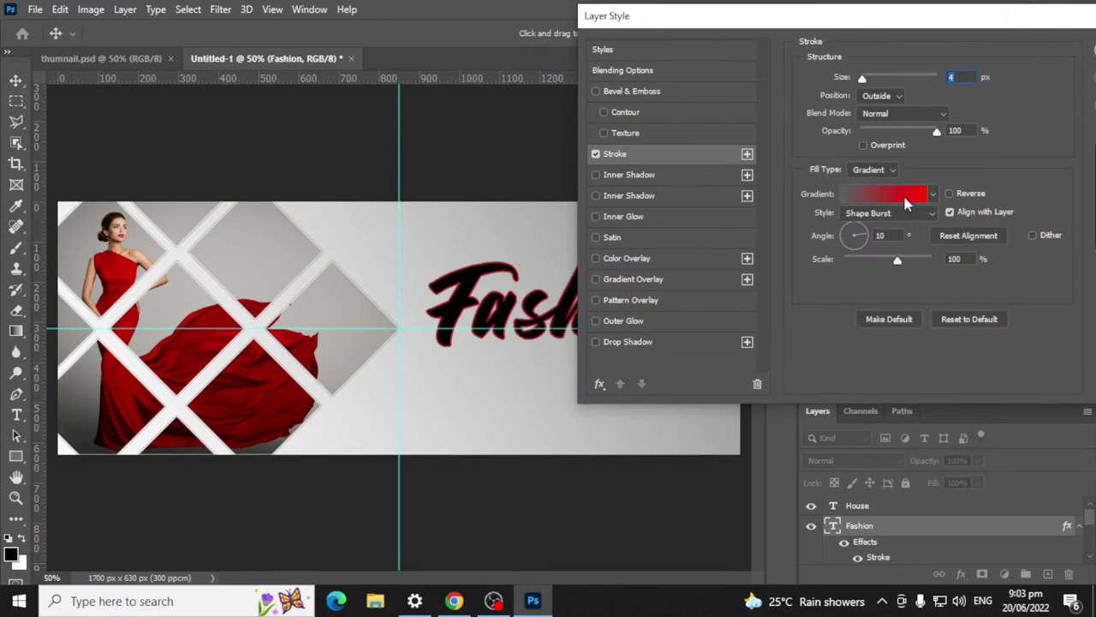
# Step: Make the left gradient stop black, giving a black-to-red stroke
pyautogui.click(906, 203)
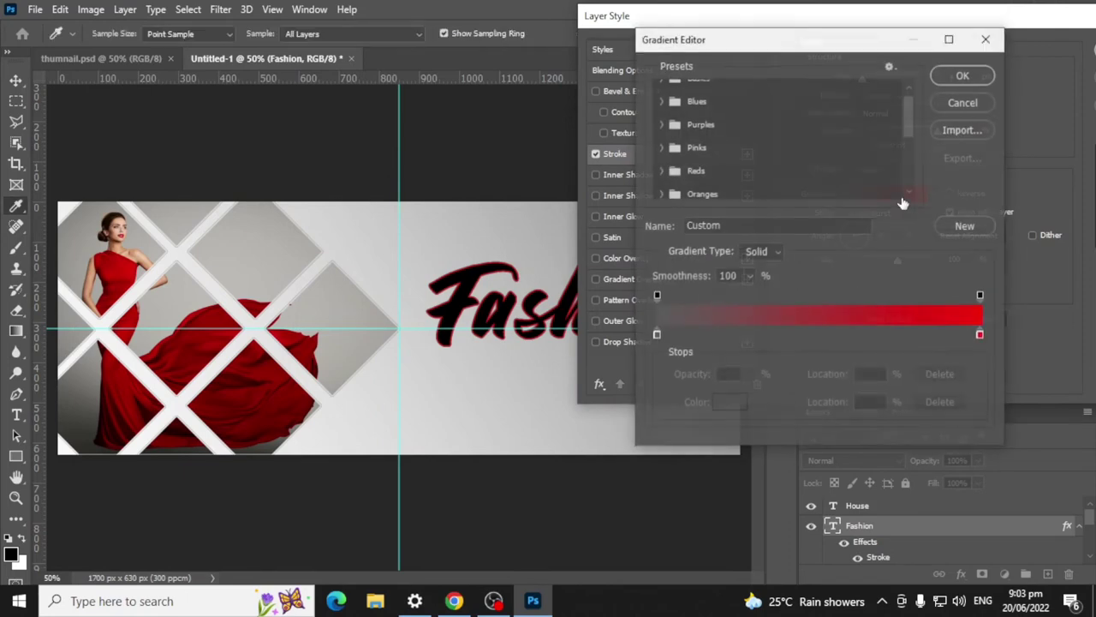
pyautogui.doubleClick(656, 333)
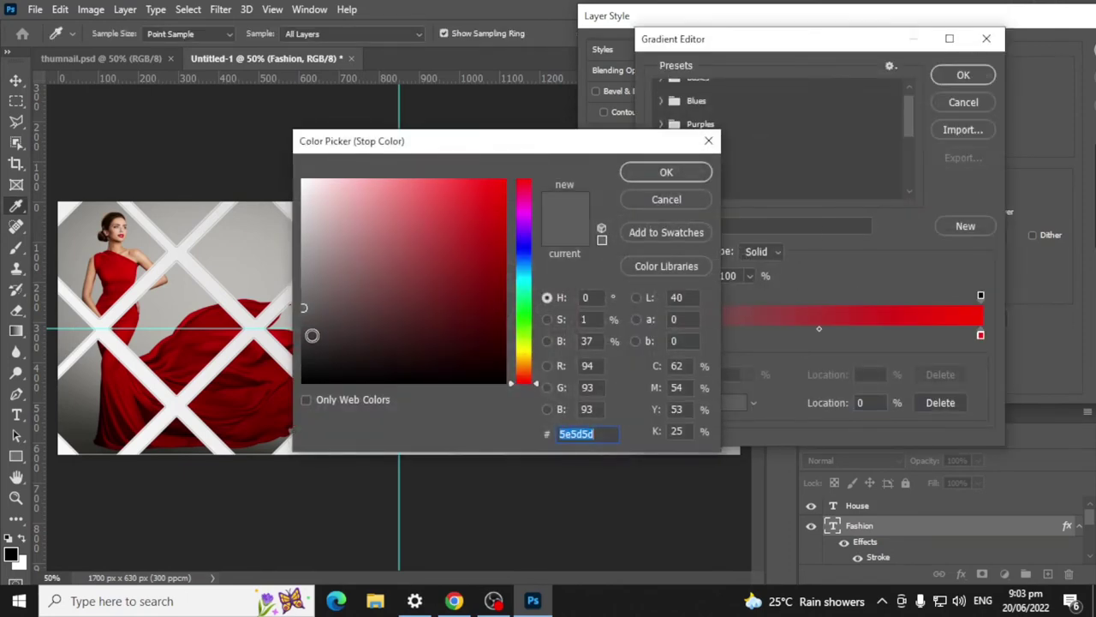
pyautogui.moveTo(312, 335); pyautogui.dragTo(302, 383)
pyautogui.click(667, 172)
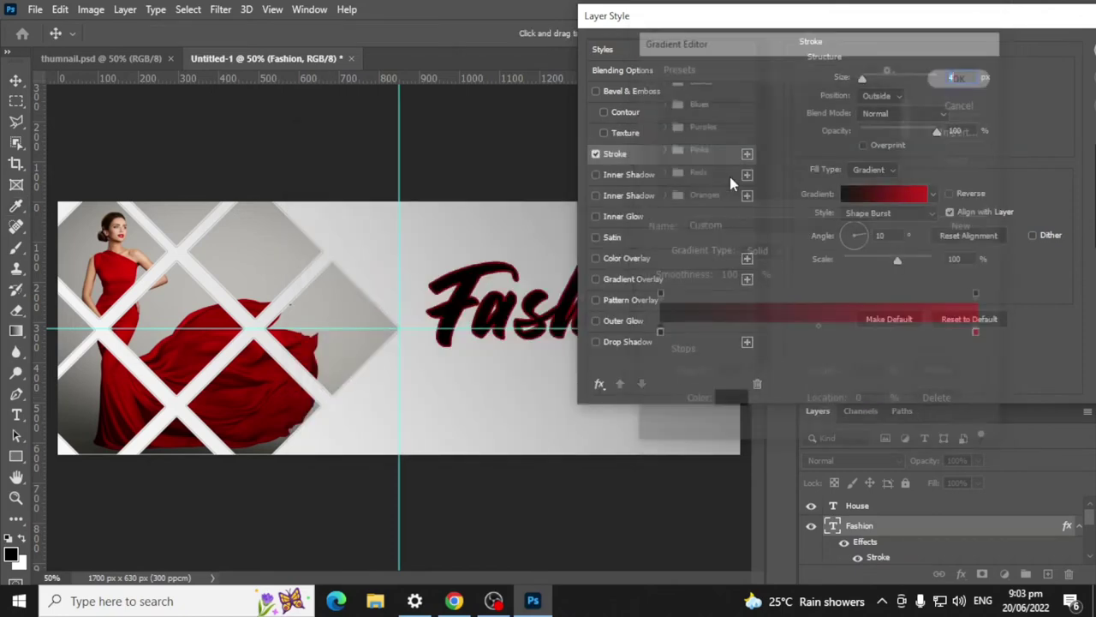
pyautogui.click(968, 79)
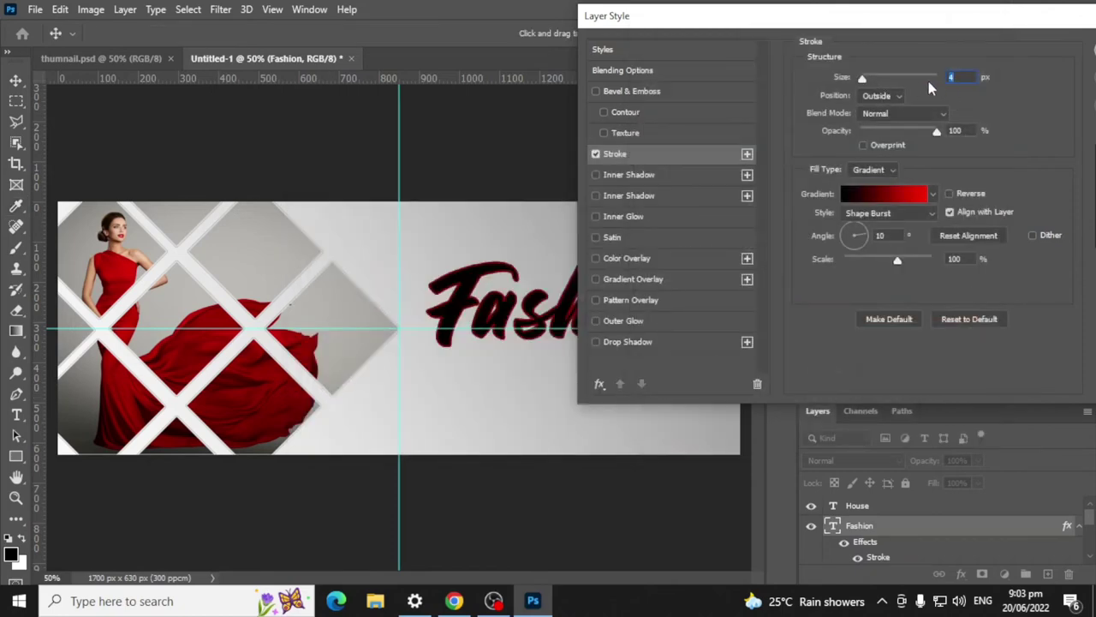
# Step: Change the right stop from red to white for a black-to-white stroke gradient
pyautogui.scroll(3, 963, 77)
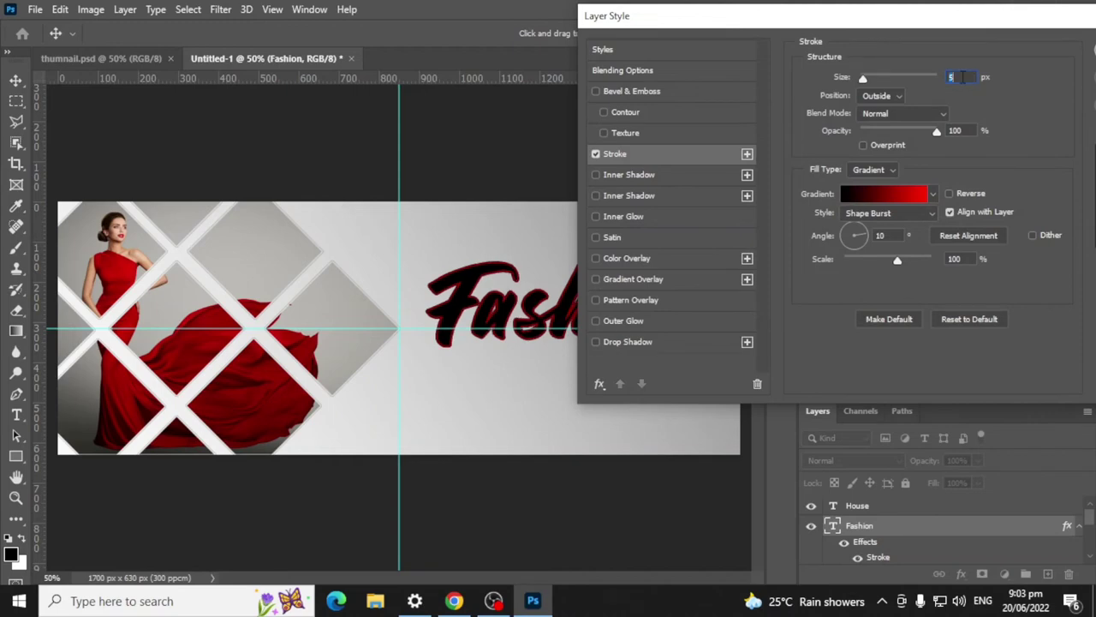
pyautogui.scroll(1, 962, 77)
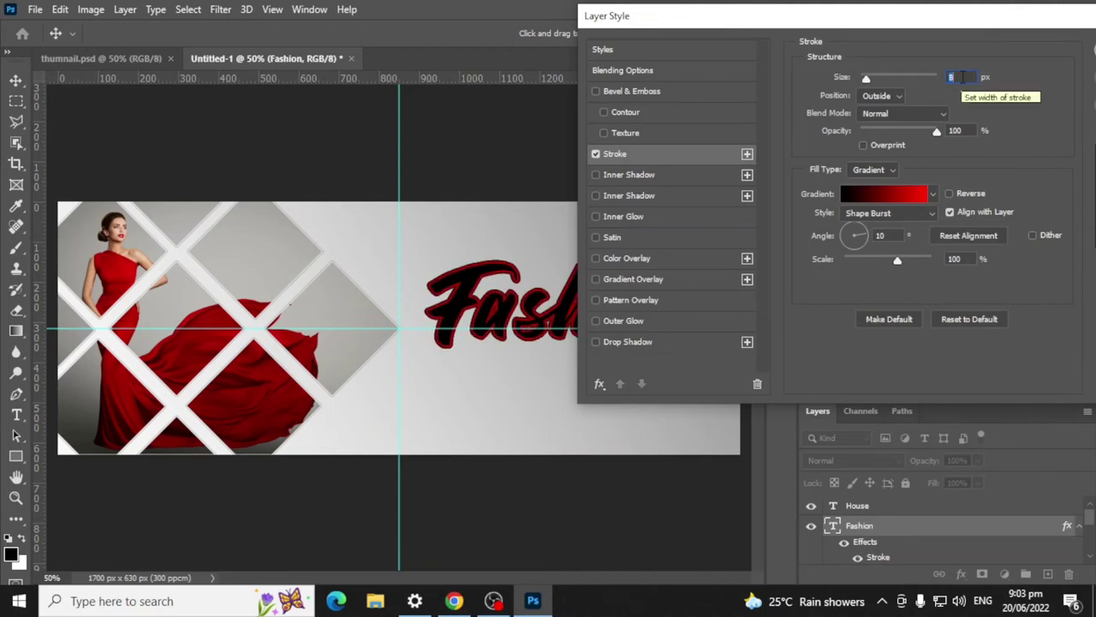
pyautogui.moveTo(575, 490); pyautogui.dragTo(865, 95)
pyautogui.moveTo(746, 76); pyautogui.dragTo(890, 68)
pyautogui.click(965, 243)
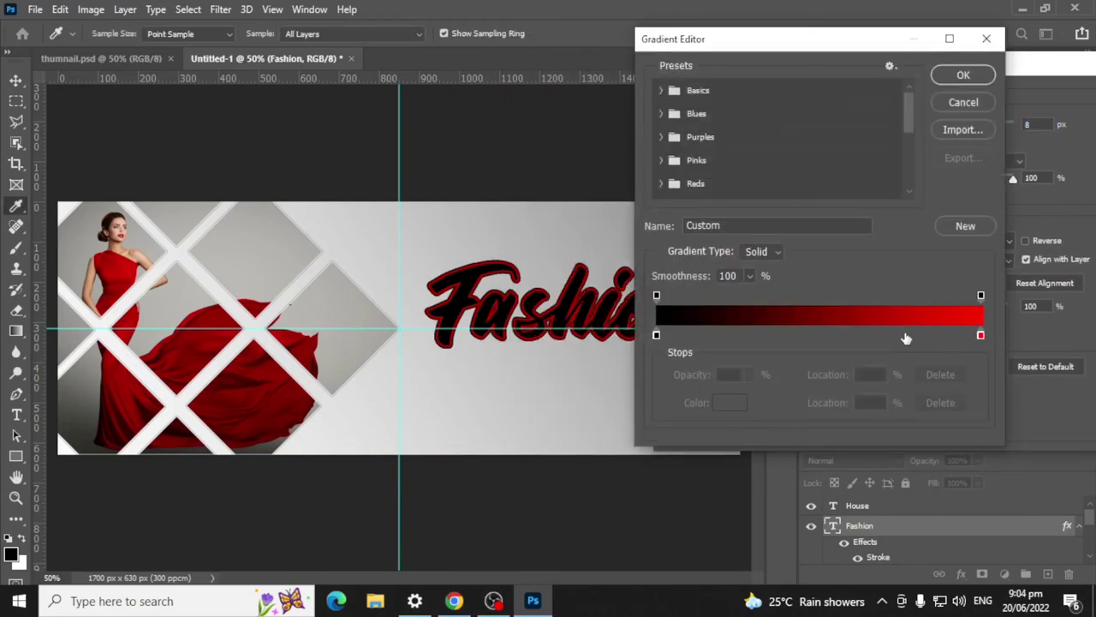
pyautogui.click(981, 336)
pyautogui.doubleClick(981, 336)
pyautogui.moveTo(339, 204); pyautogui.dragTo(302, 180)
pyautogui.click(692, 180)
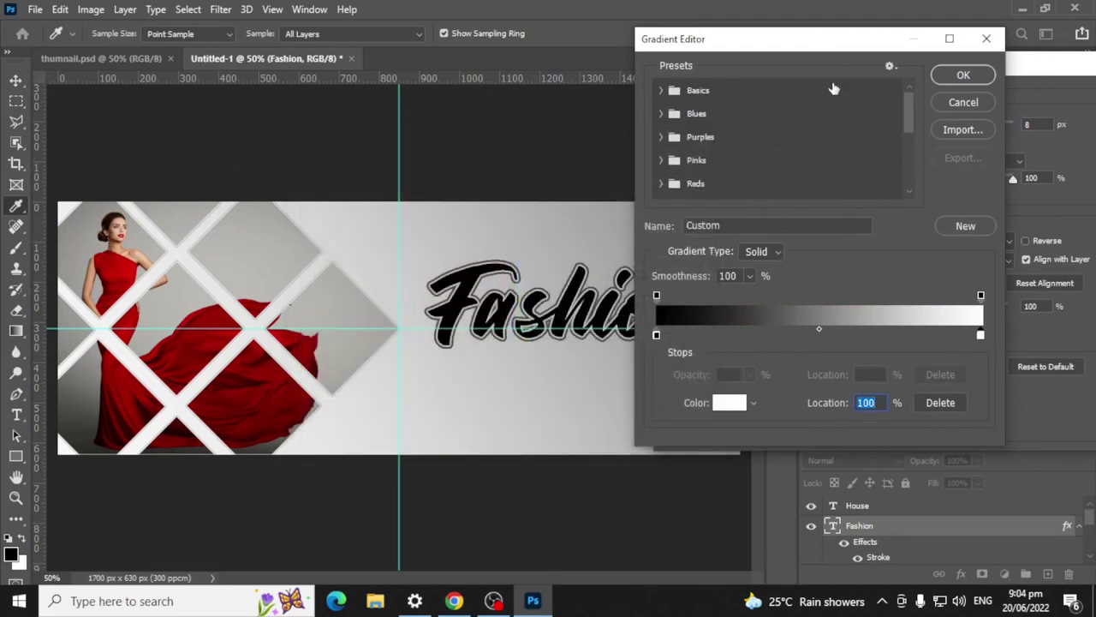
pyautogui.moveTo(823, 45); pyautogui.dragTo(240, 75)
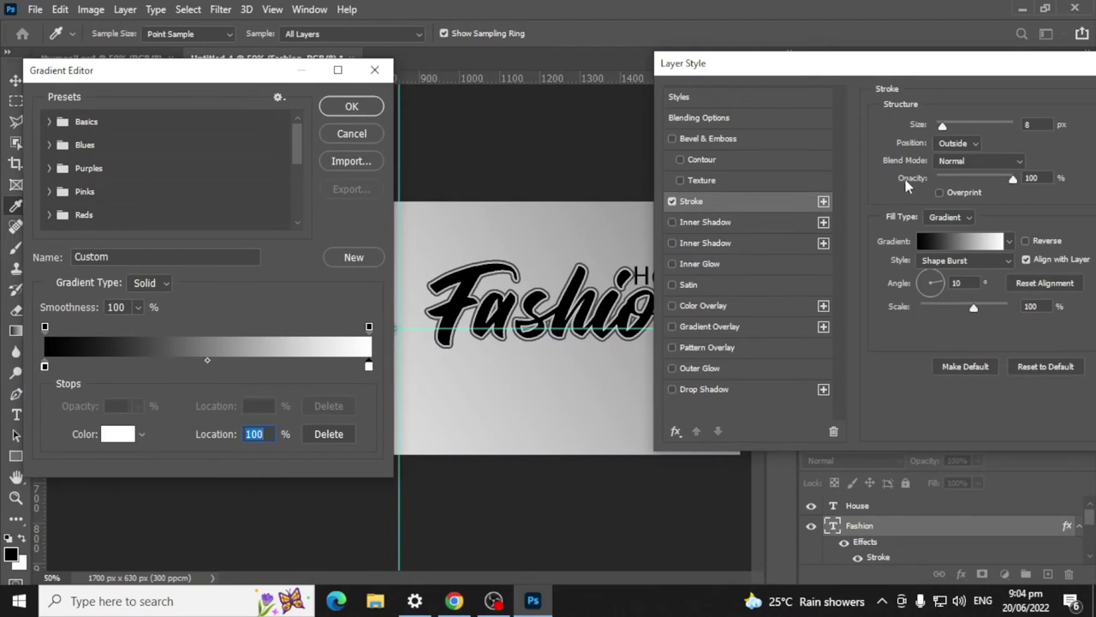
pyautogui.click(353, 106)
# Step: Set the stroke size to 5 px and apply the layer style
pyautogui.write('4')
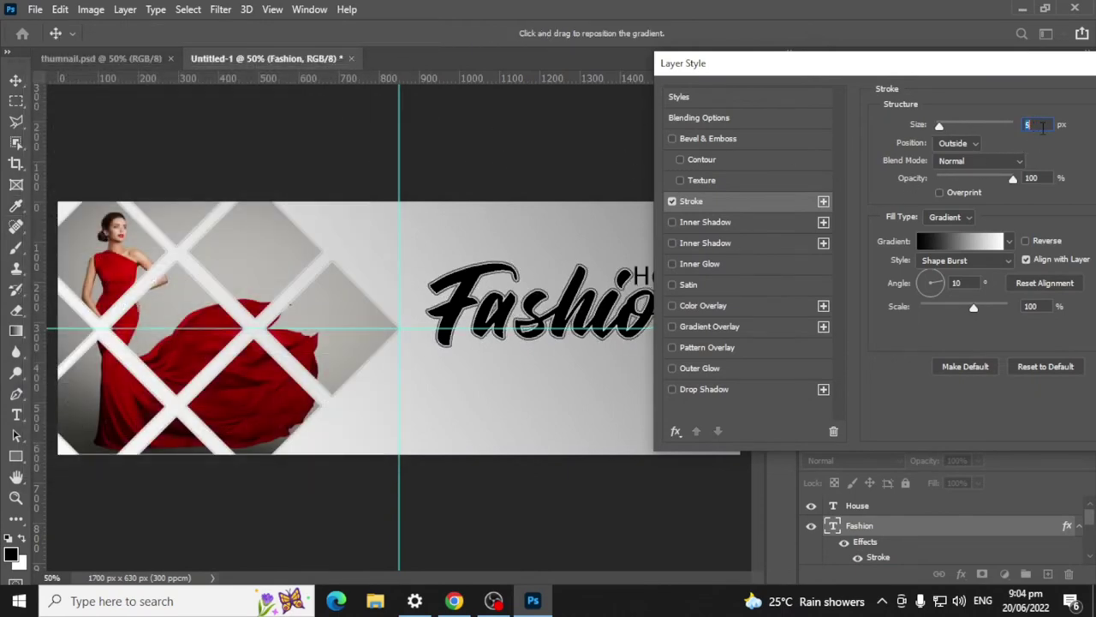
pyautogui.press('Up')
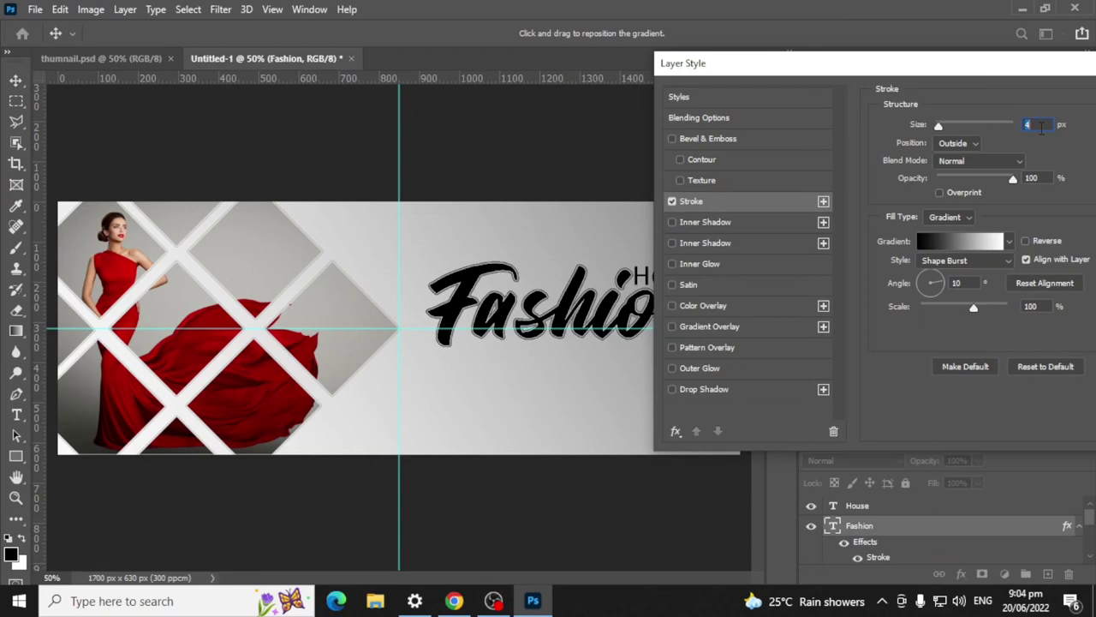
pyautogui.moveTo(994, 57); pyautogui.dragTo(431, 89)
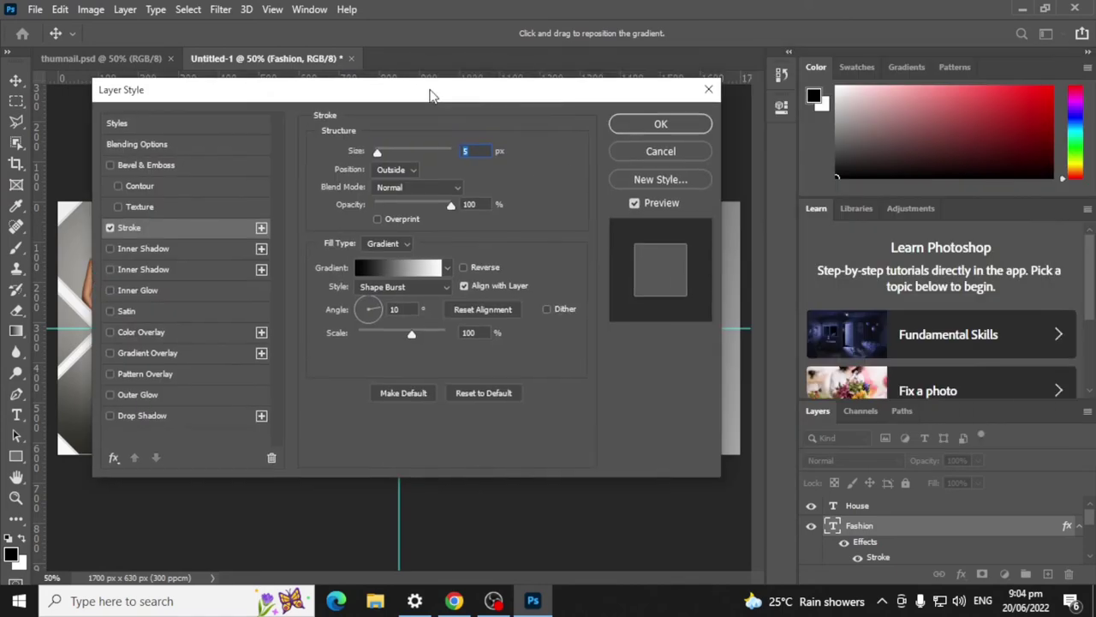
pyautogui.press('Return')
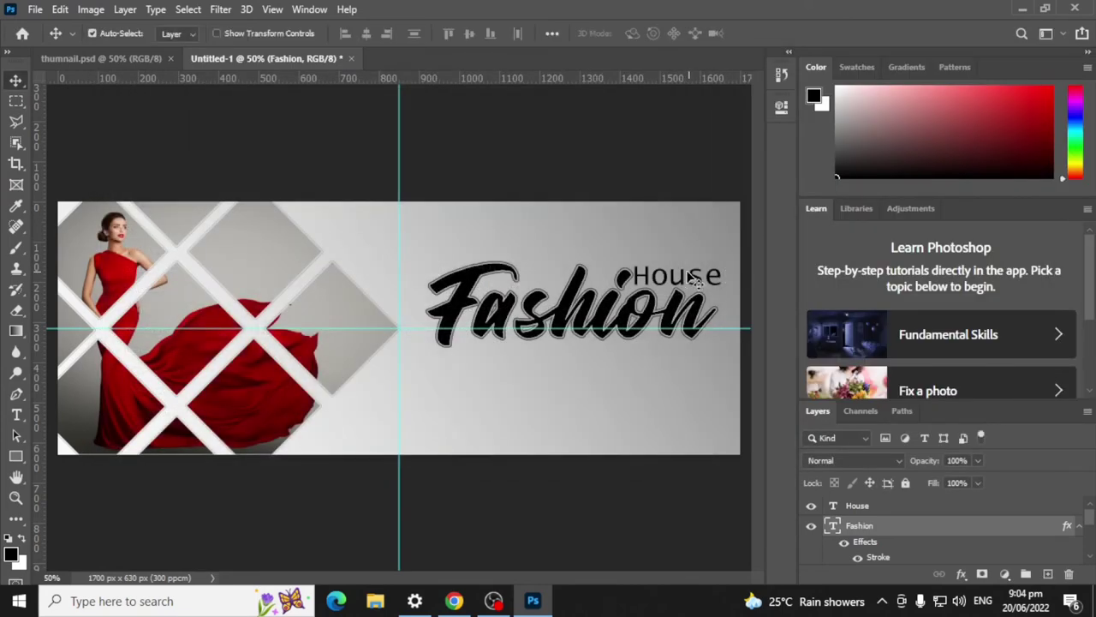
pyautogui.click(711, 279)
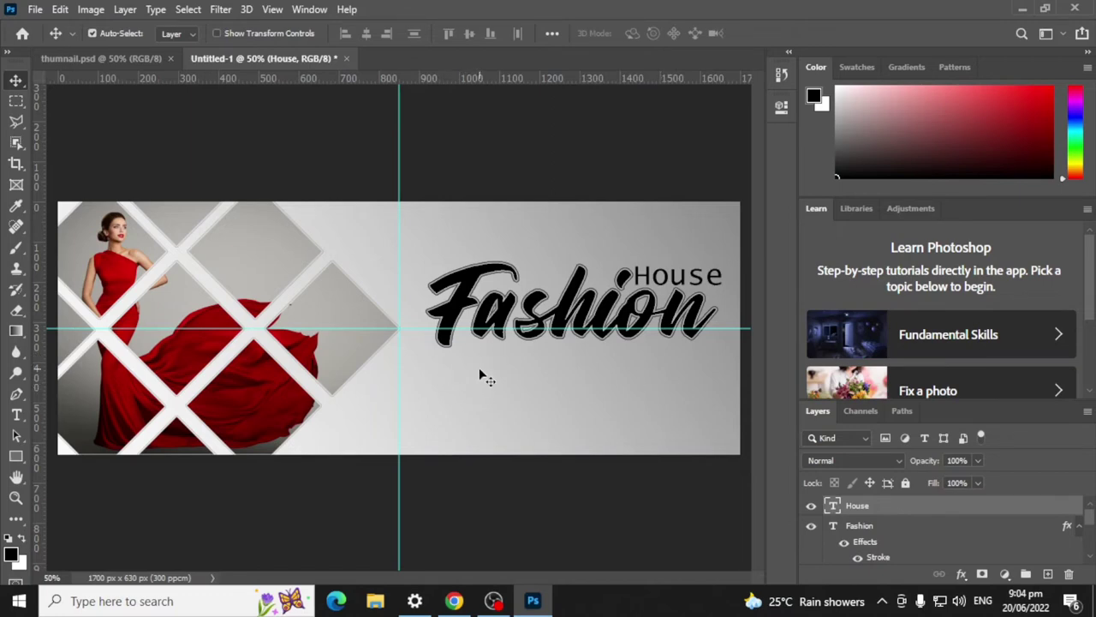
# Step: Set the House text to Arial
pyautogui.click(17, 415)
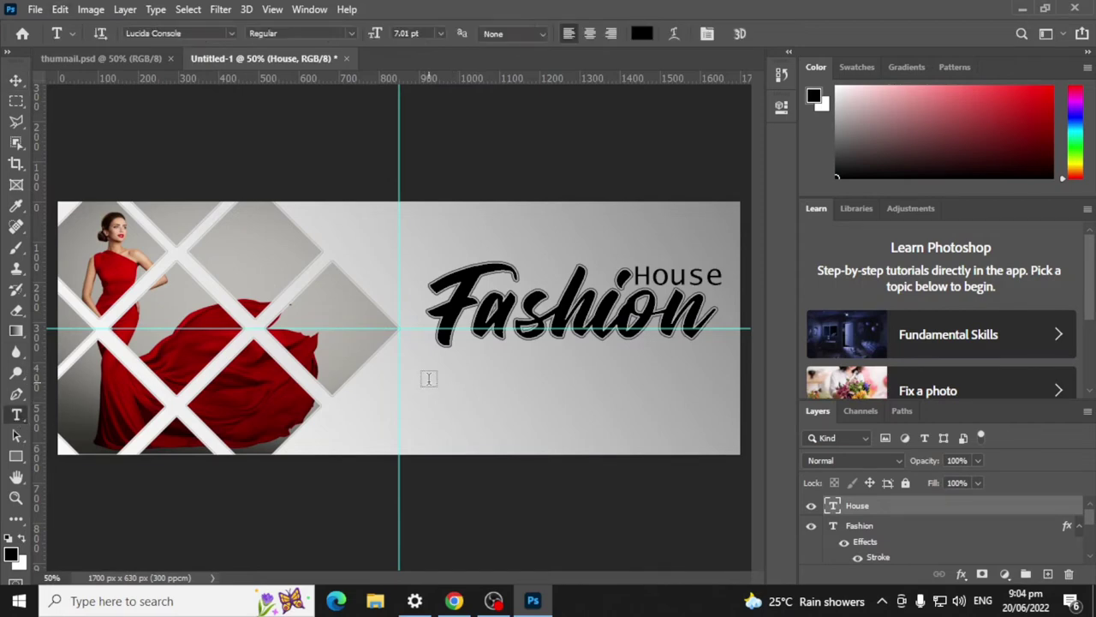
pyautogui.click(230, 34)
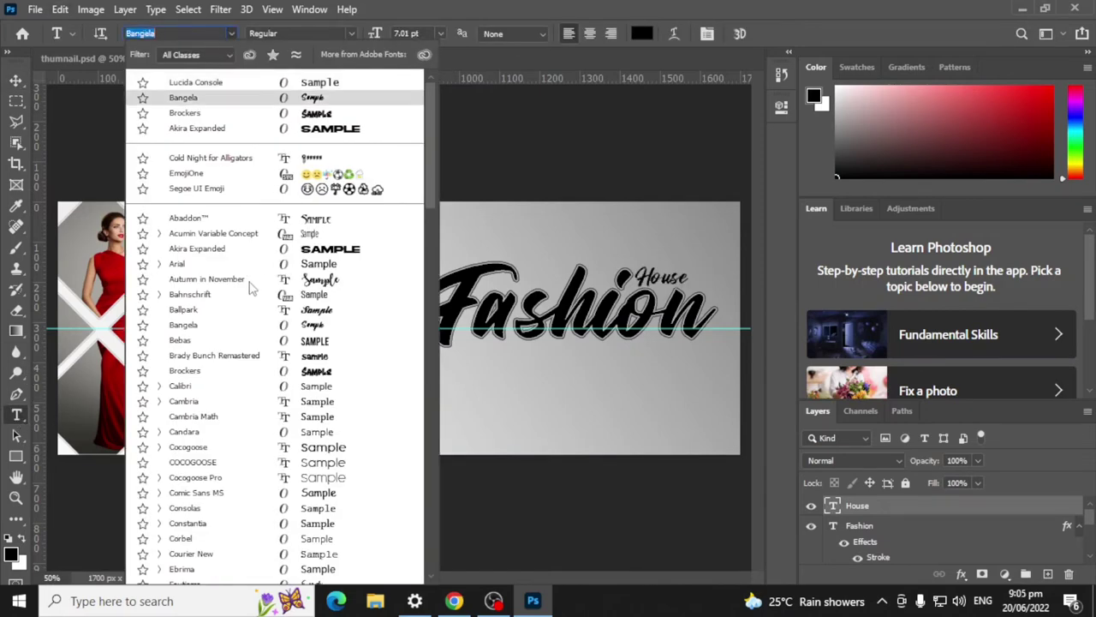
pyautogui.click(197, 263)
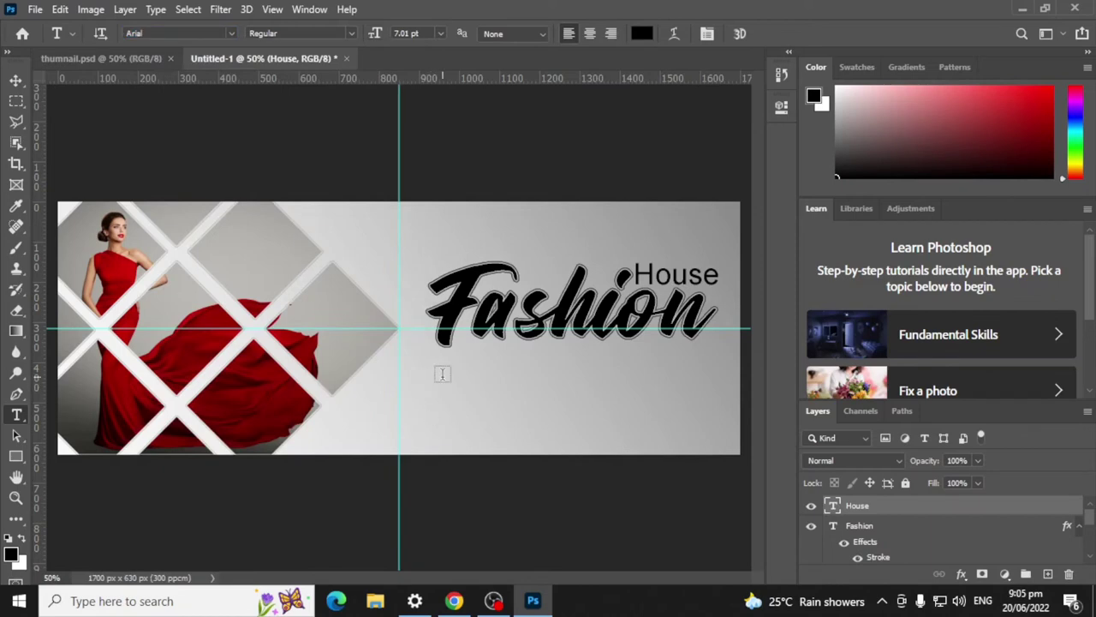
# Step: Add a 16 pt text layer under the title reading 'Mens and Woman Ware'
pyautogui.click(440, 377)
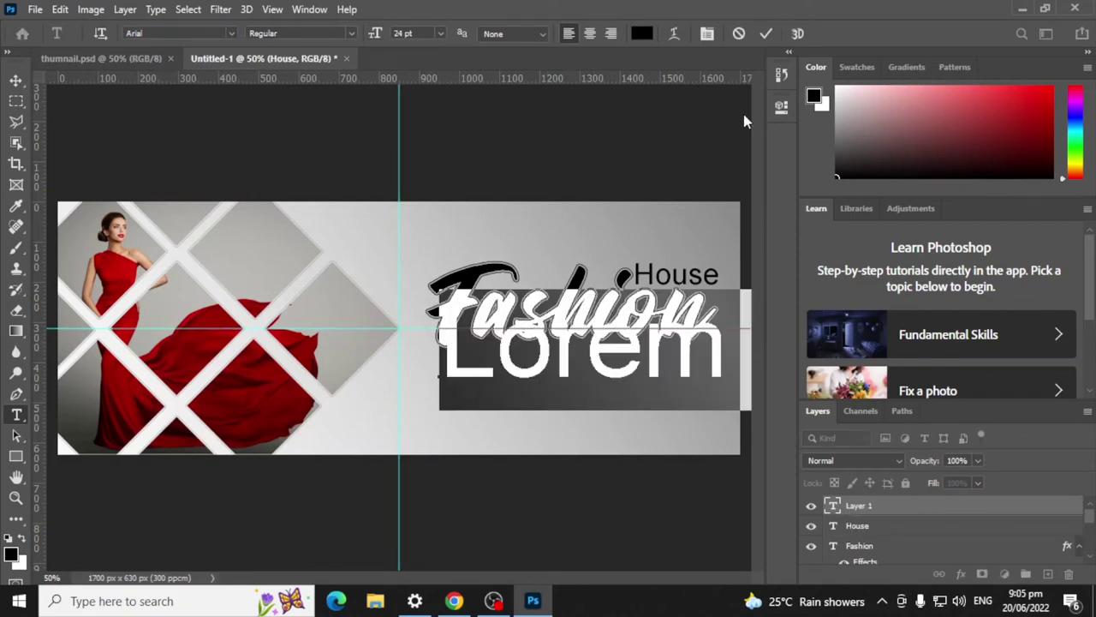
pyautogui.click(442, 34)
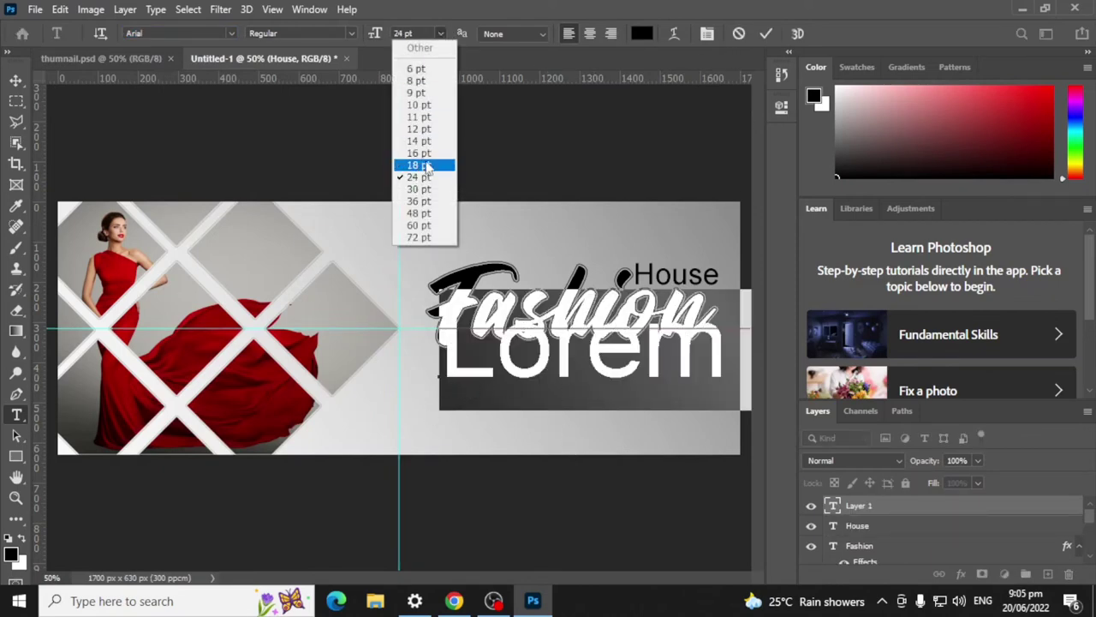
pyautogui.click(428, 165)
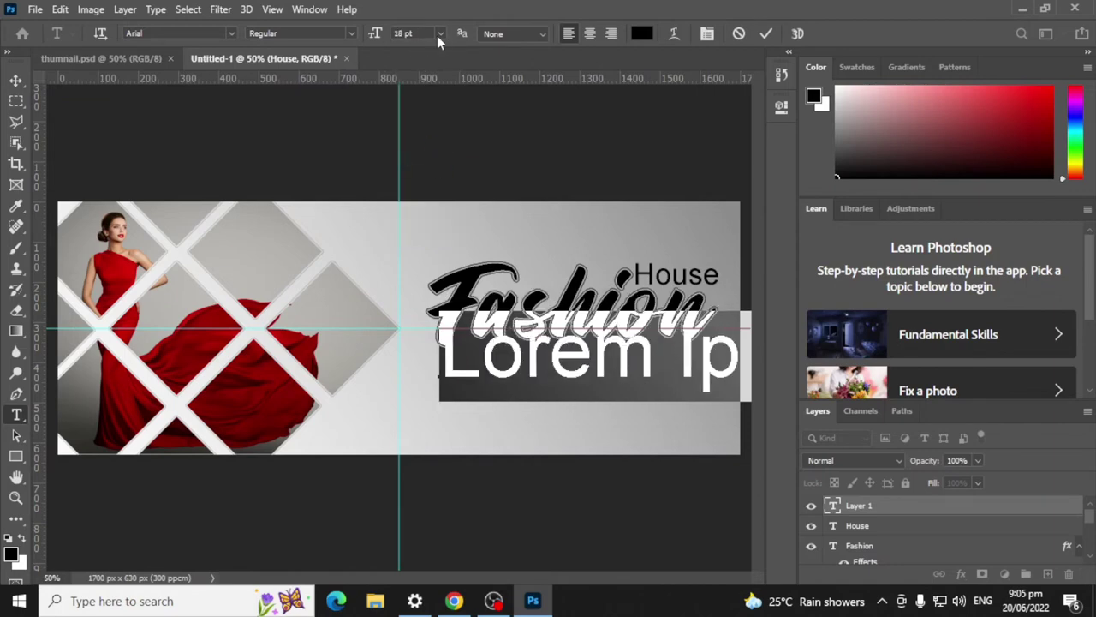
pyautogui.click(440, 34)
pyautogui.click(418, 152)
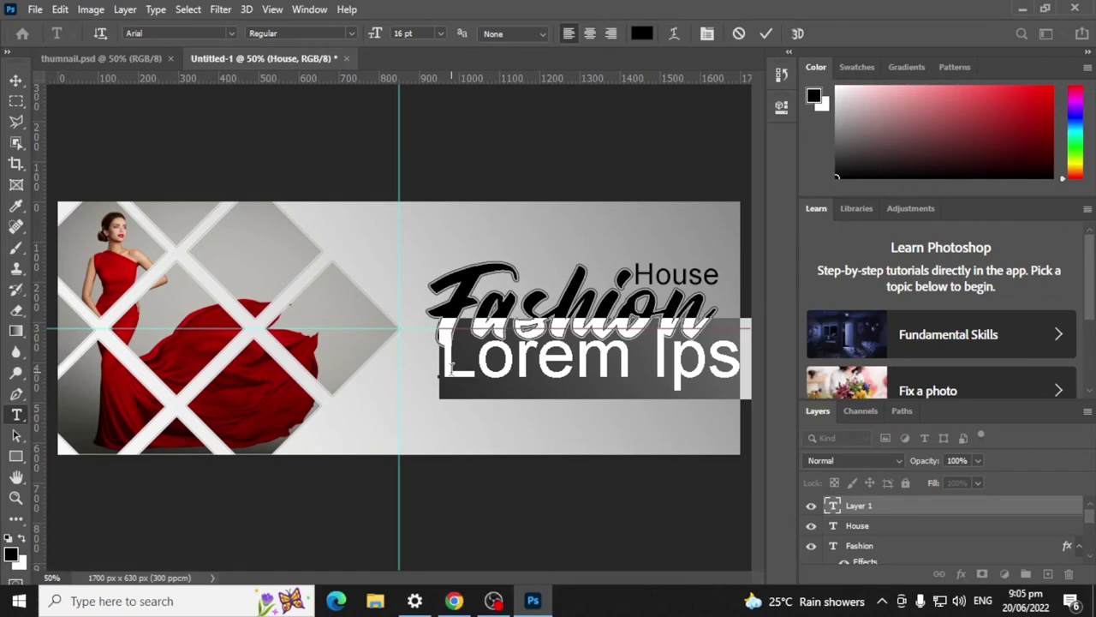
pyautogui.write('Pre')
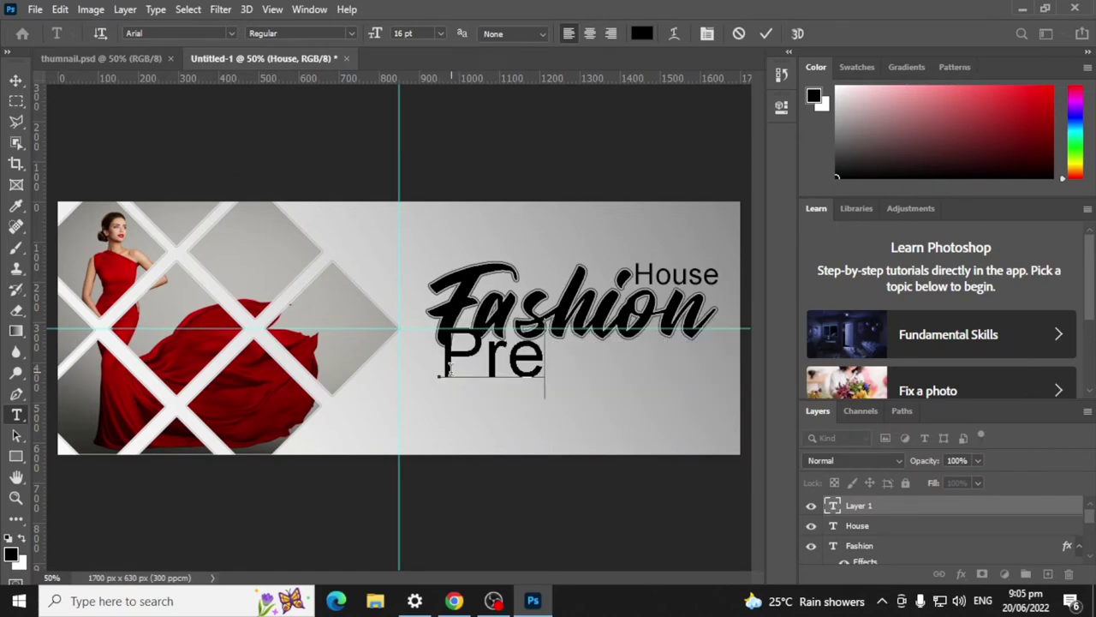
pyautogui.write('love')
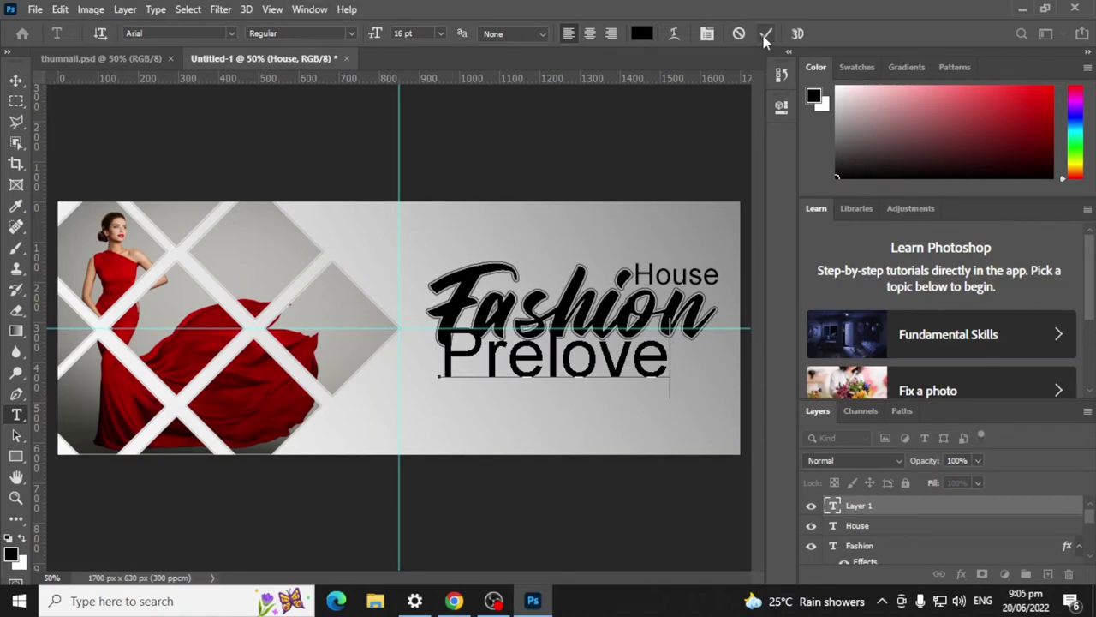
pyautogui.doubleClick(671, 366)
pyautogui.write('Mens')
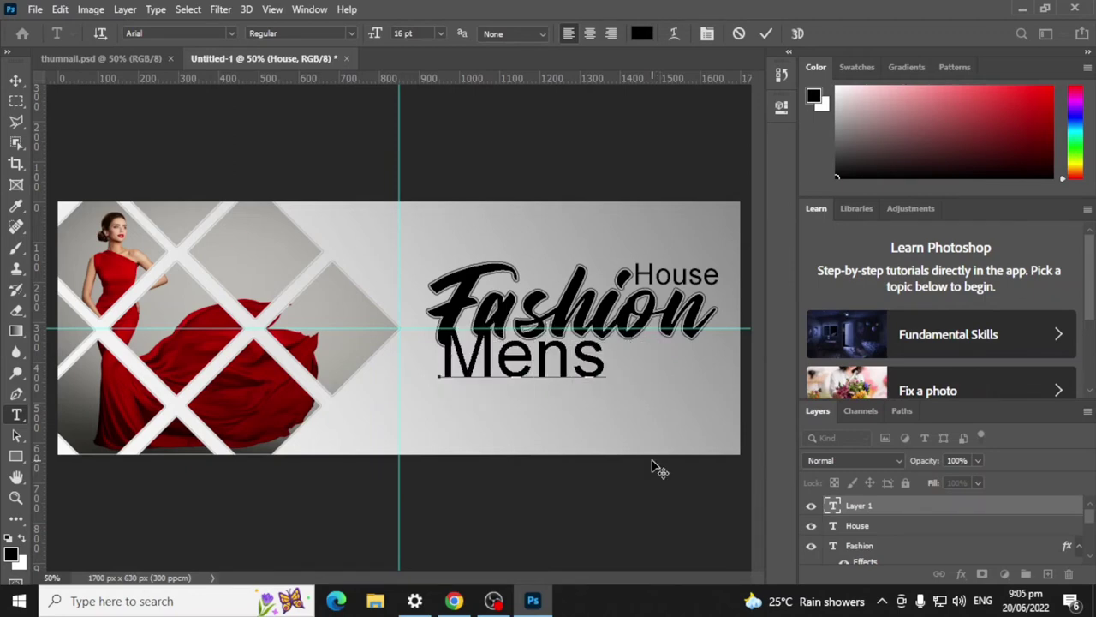
pyautogui.write(' and')
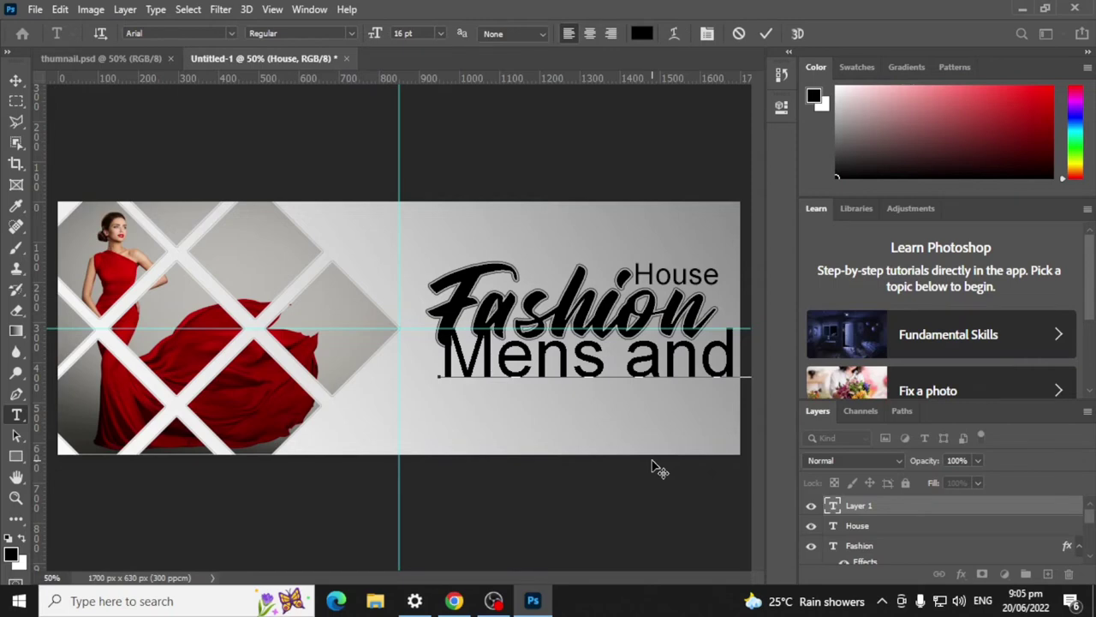
pyautogui.click(763, 34)
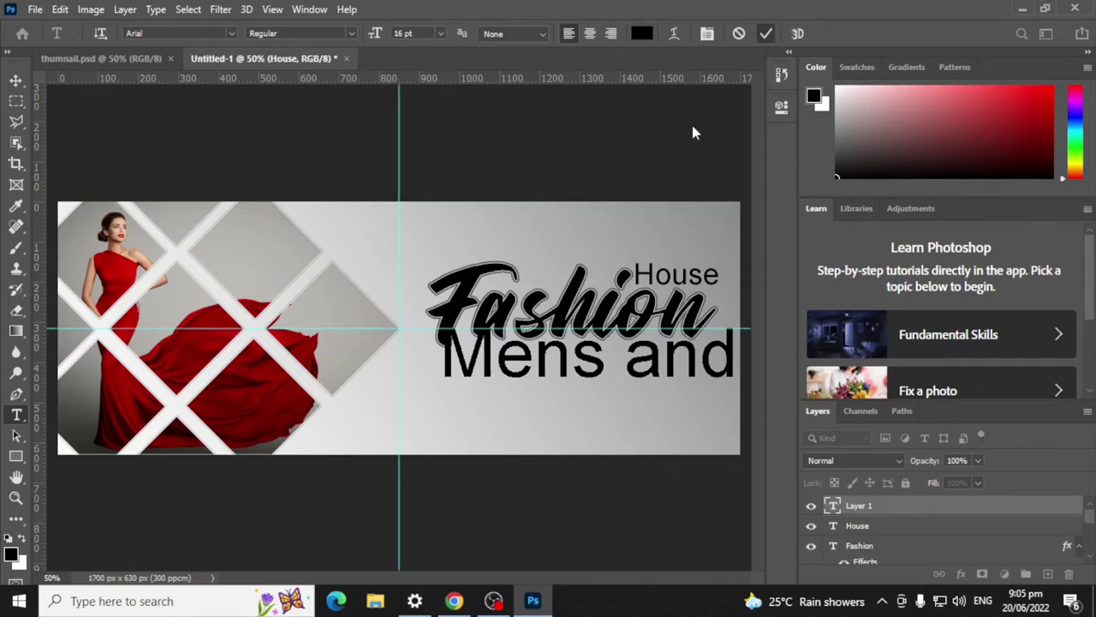
# Step: Scale and position the tagline with Free Transform just below Fashion
pyautogui.hotkey('ctrl', 't')
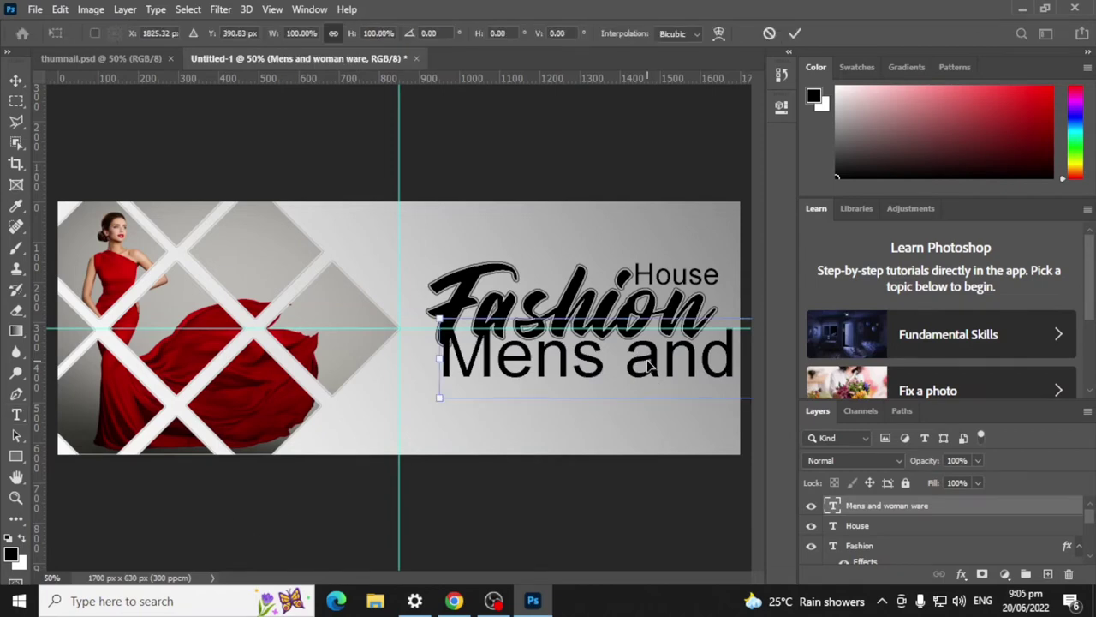
pyautogui.moveTo(654, 374); pyautogui.dragTo(310, 379)
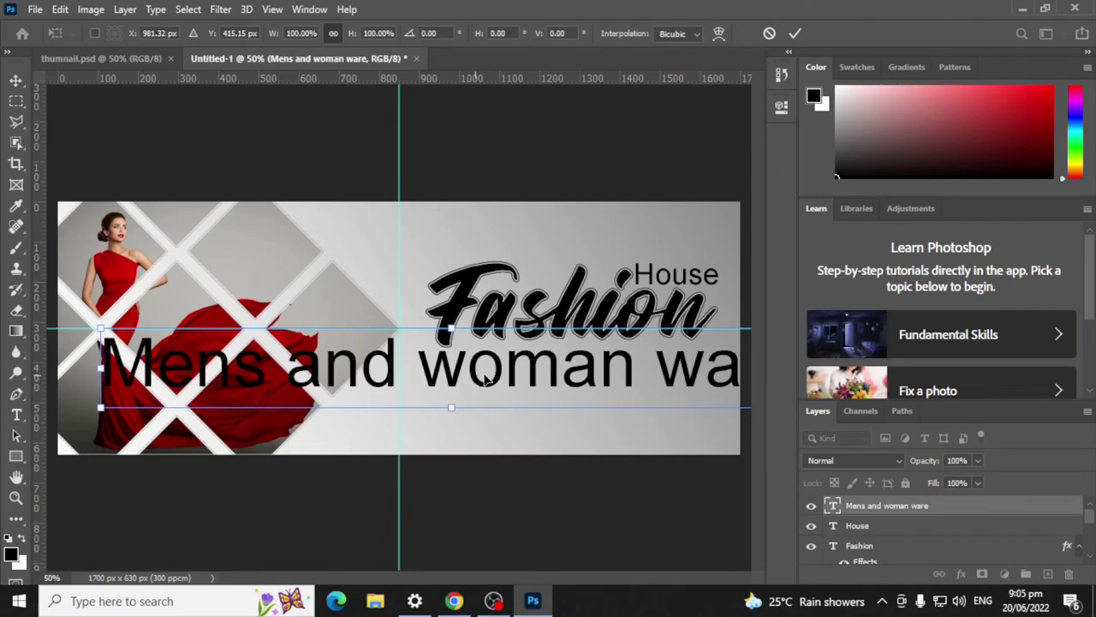
pyautogui.moveTo(100, 328); pyautogui.dragTo(539, 380)
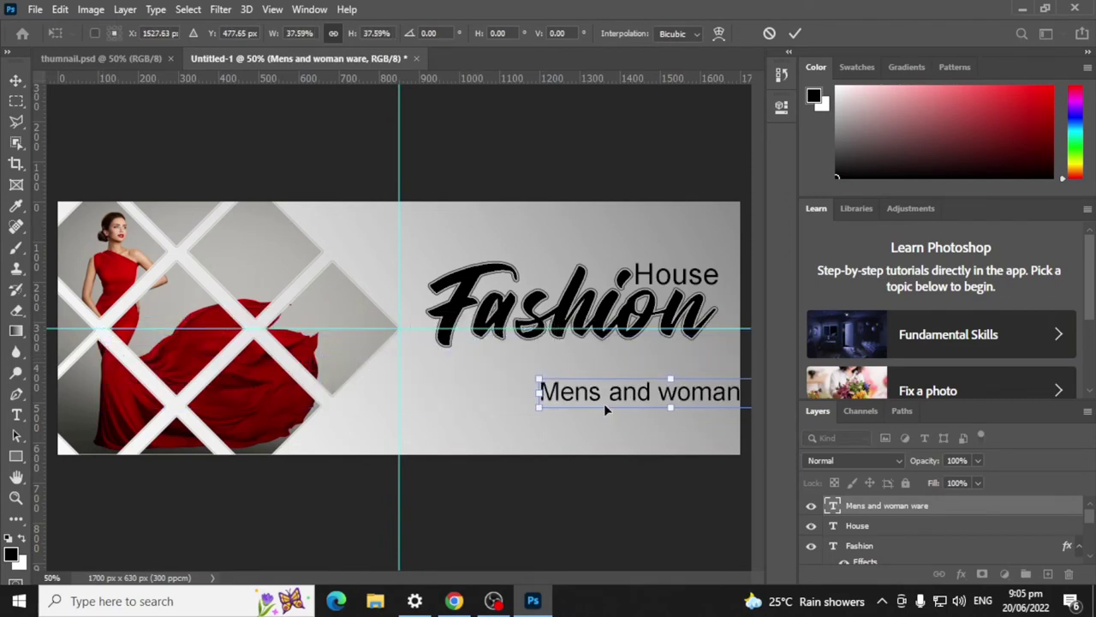
pyautogui.moveTo(647, 396); pyautogui.dragTo(467, 363)
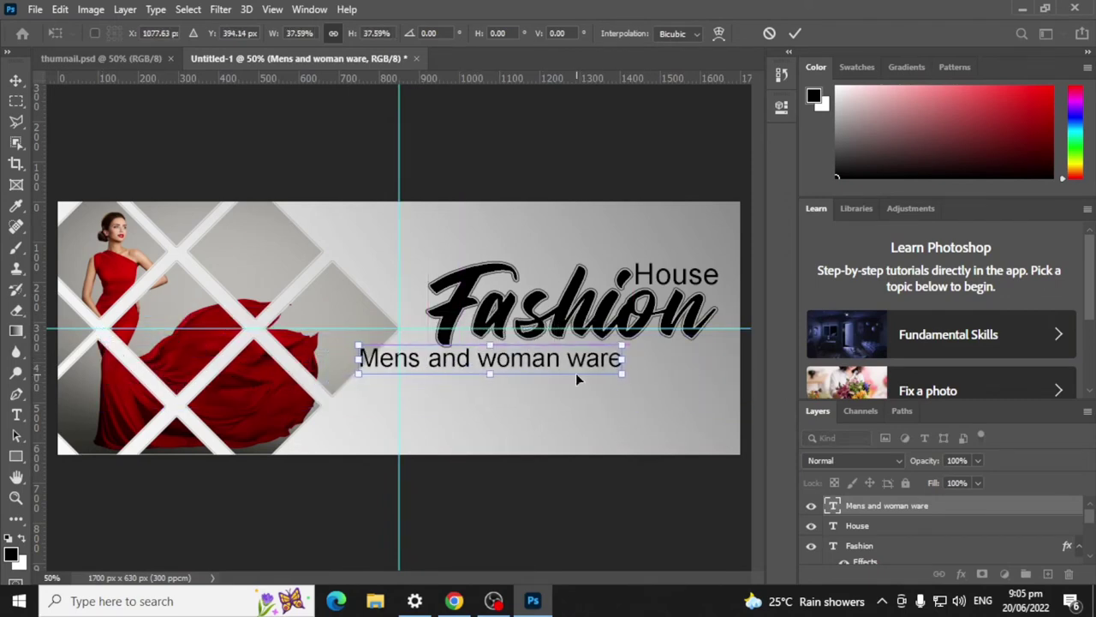
pyautogui.moveTo(623, 360); pyautogui.dragTo(650, 359)
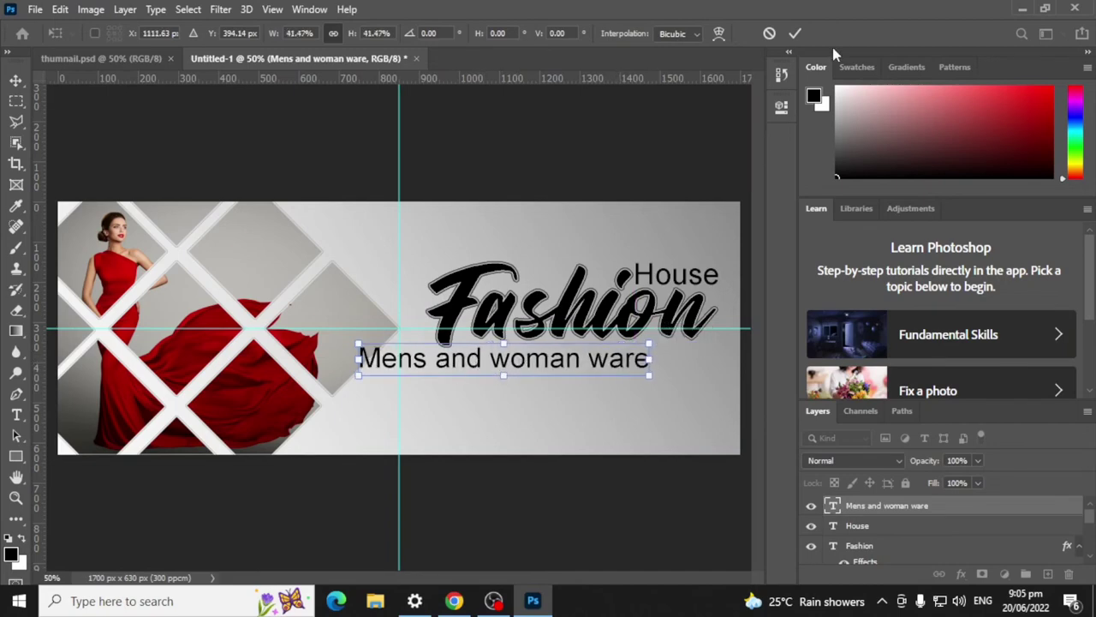
pyautogui.click(793, 34)
# Step: Capitalise the tagline to 'Mens And Woman Ware', then open a new Chrome tab
pyautogui.press('t')
pyautogui.click(445, 370)
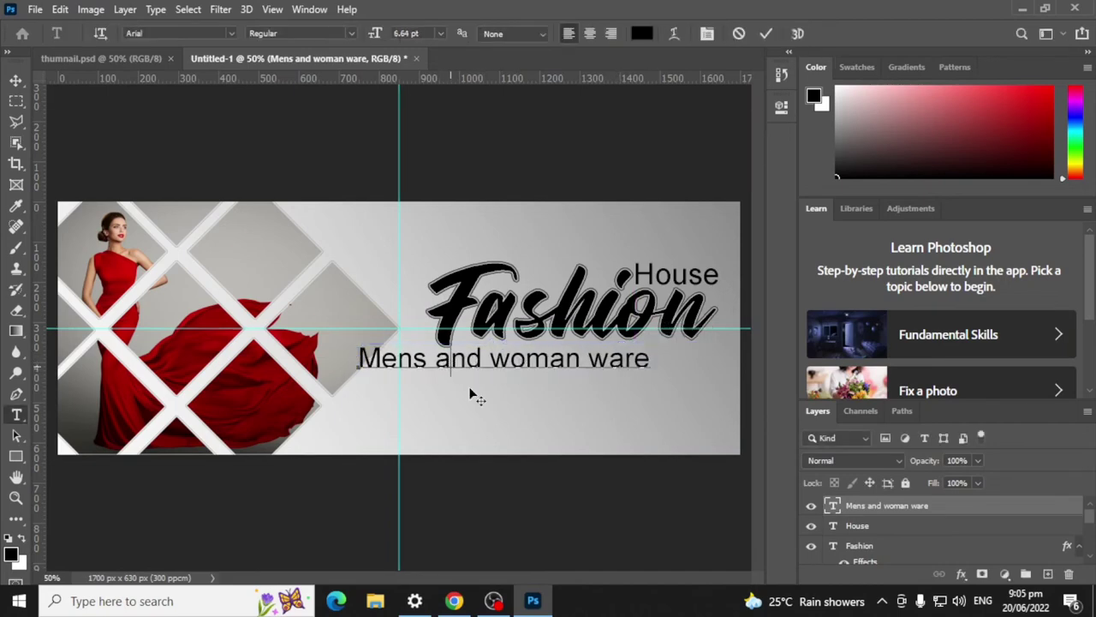
pyautogui.press('BackSpace')
pyautogui.write('A')
pyautogui.press('Right')
pyautogui.press('Right')
pyautogui.press('Right')
pyautogui.press('Right')
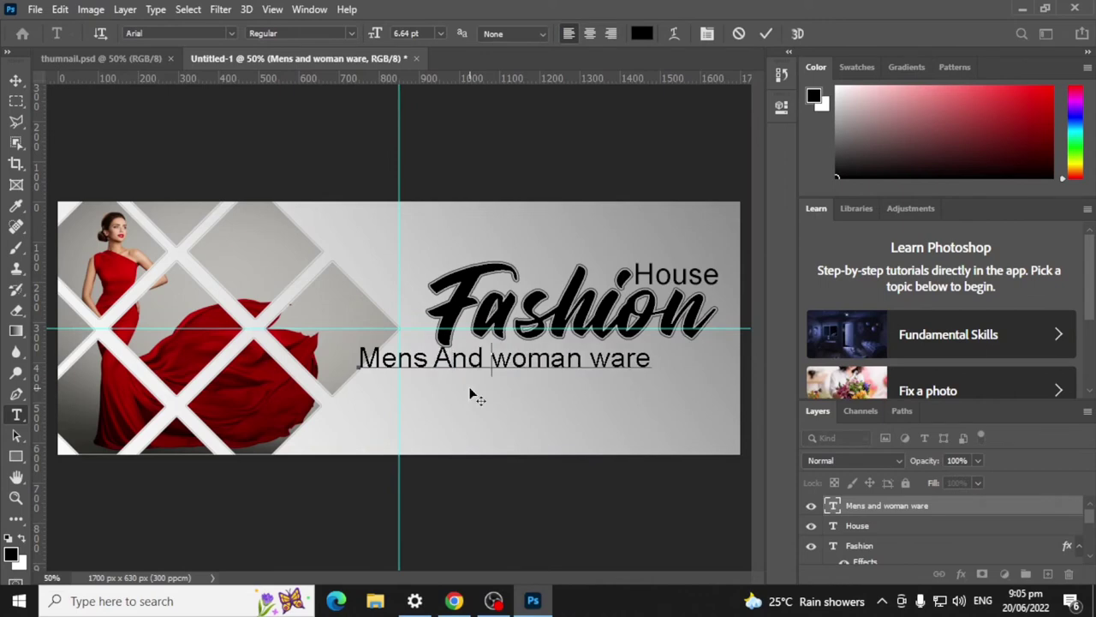
pyautogui.press('BackSpace')
pyautogui.write('W')
pyautogui.press('Right')
pyautogui.press('Right')
pyautogui.press('Right')
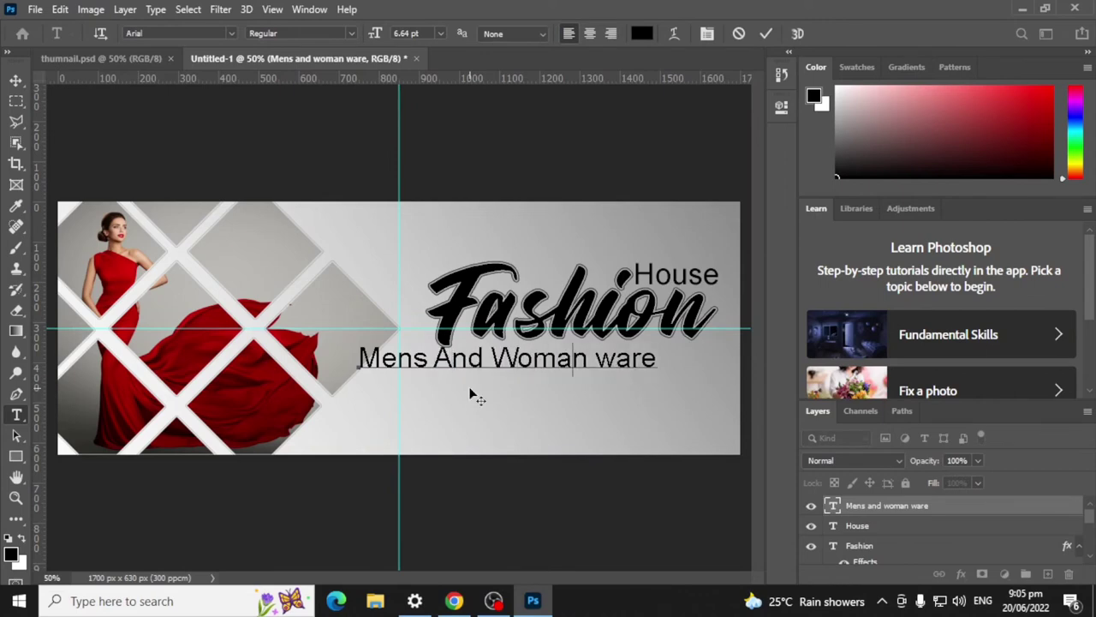
pyautogui.press('Right')
pyautogui.press('BackSpace')
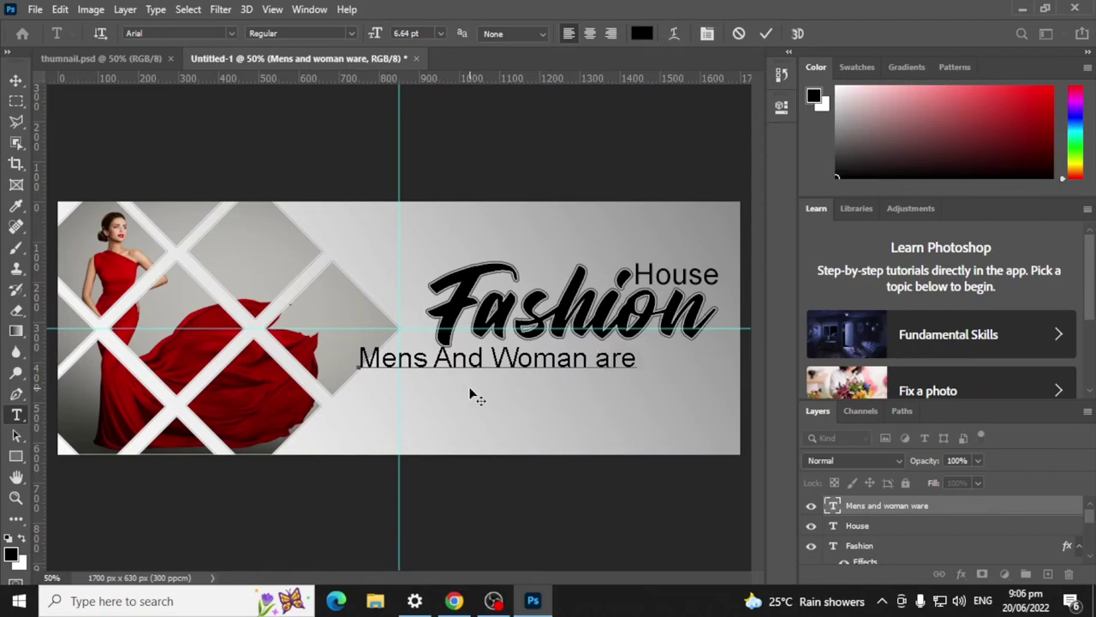
pyautogui.write('W')
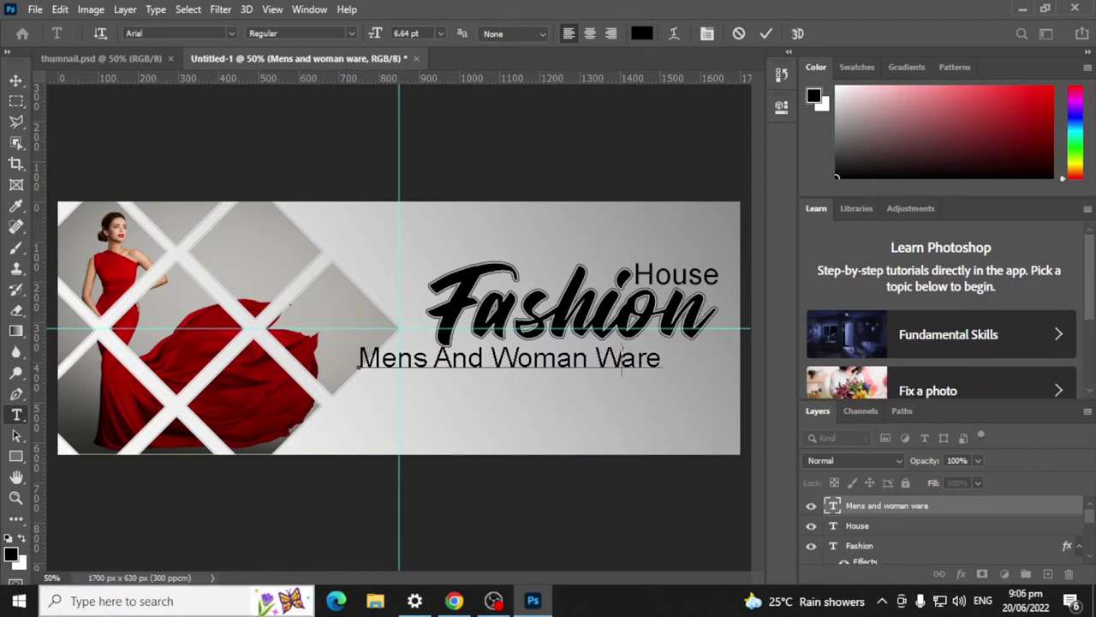
pyautogui.click(454, 600)
pyautogui.click(600, 14)
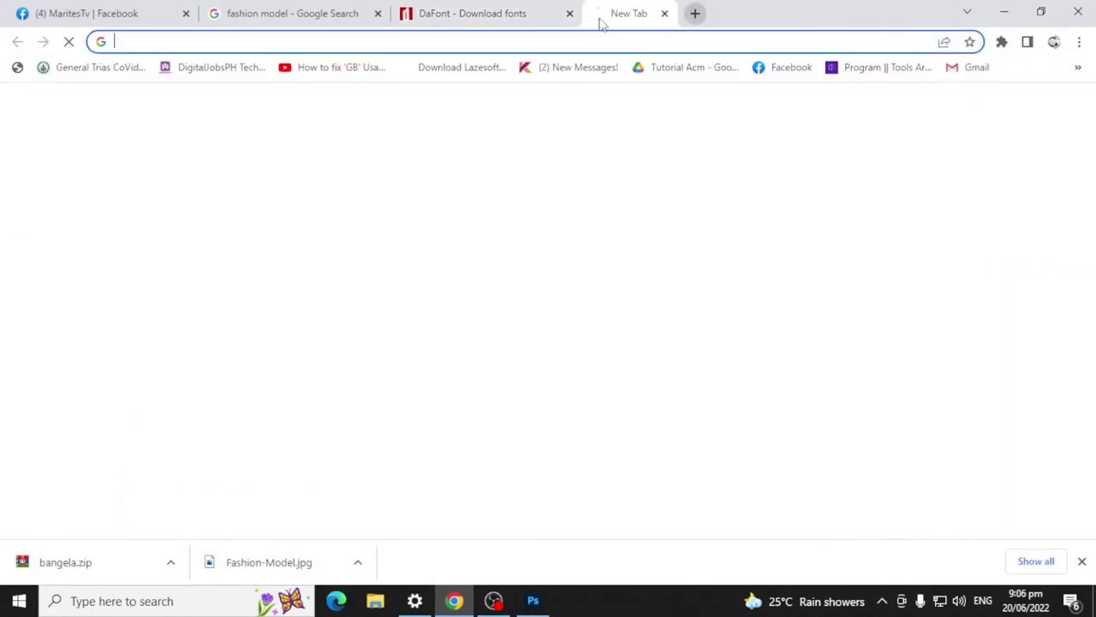
# Step: Google 'woman ware meaning' in a new tab, then minimise Chrome back to Photoshop
pyautogui.click(580, 36)
pyautogui.write('w')
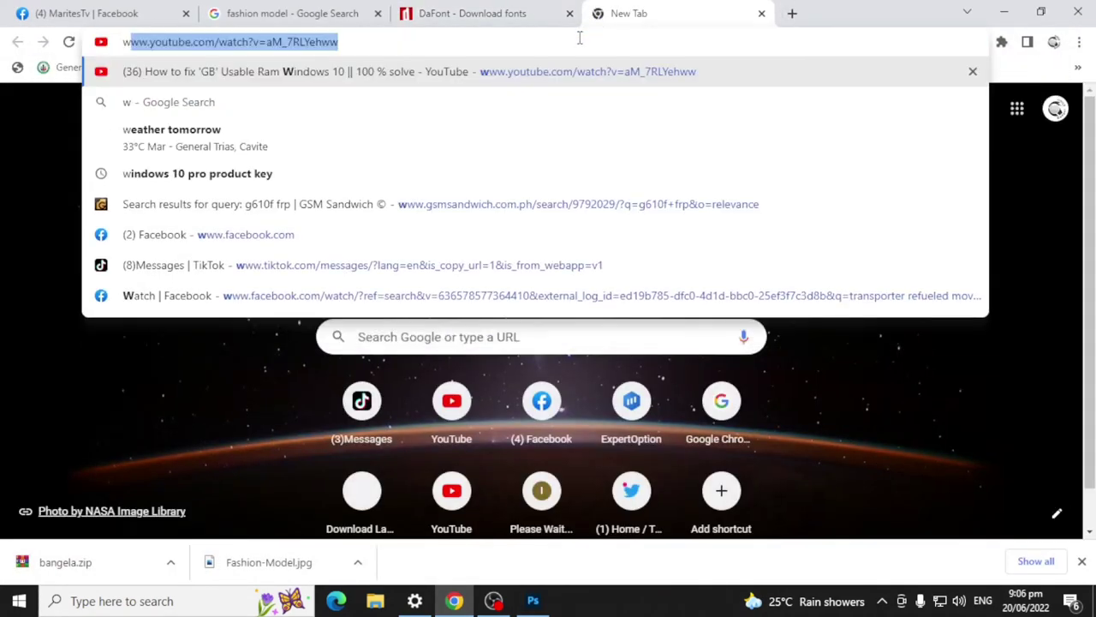
pyautogui.write('oman ware')
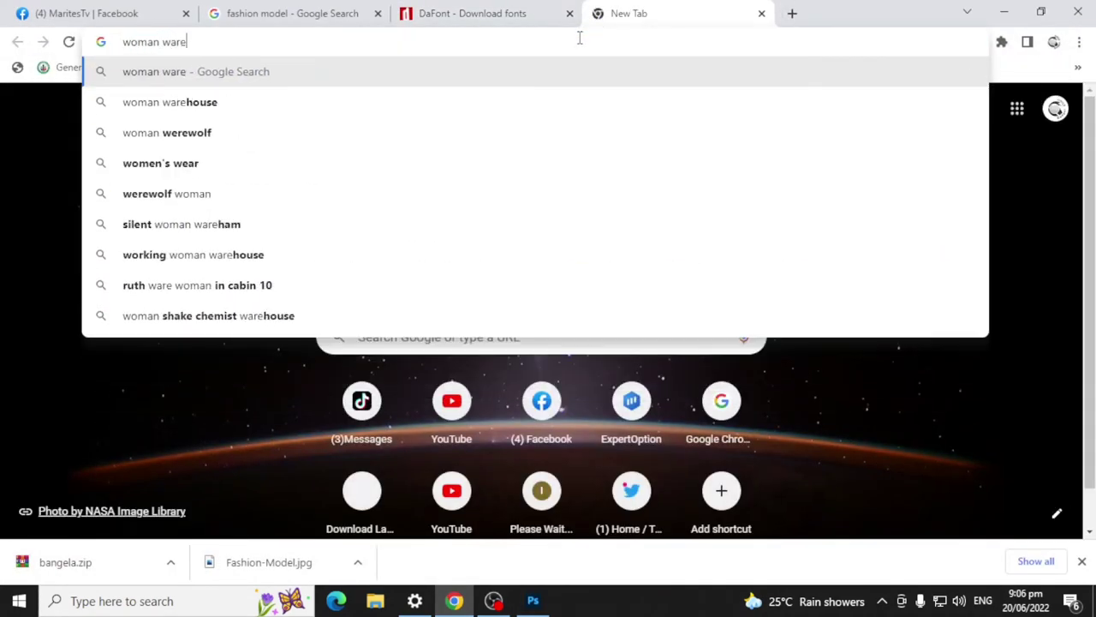
pyautogui.press('Return')
pyautogui.click(262, 93)
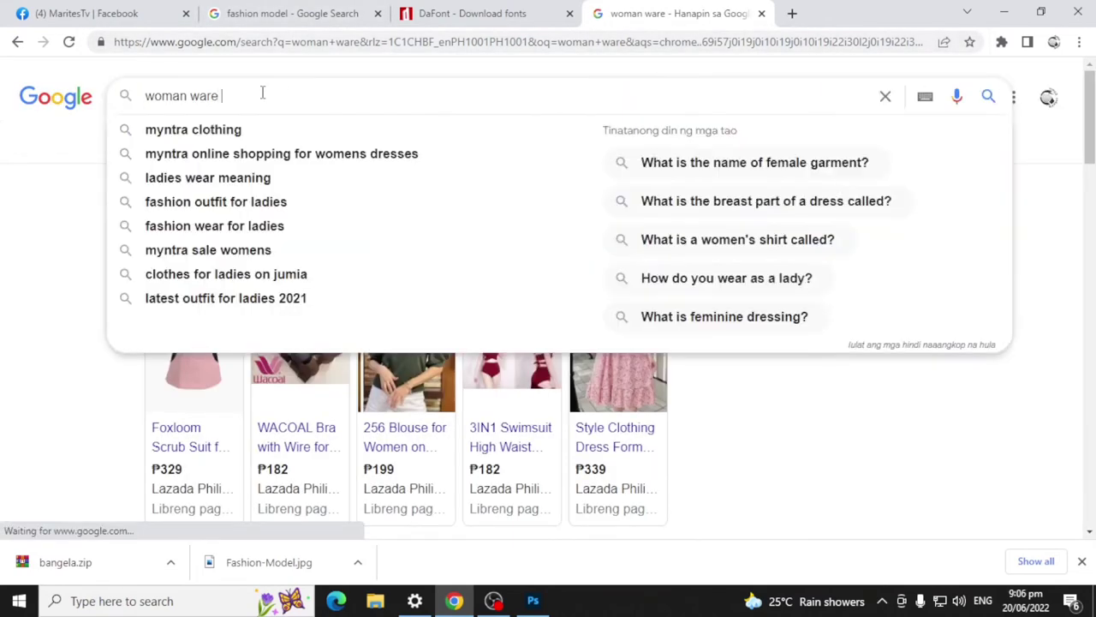
pyautogui.write('mea')
pyautogui.press('BackSpace')
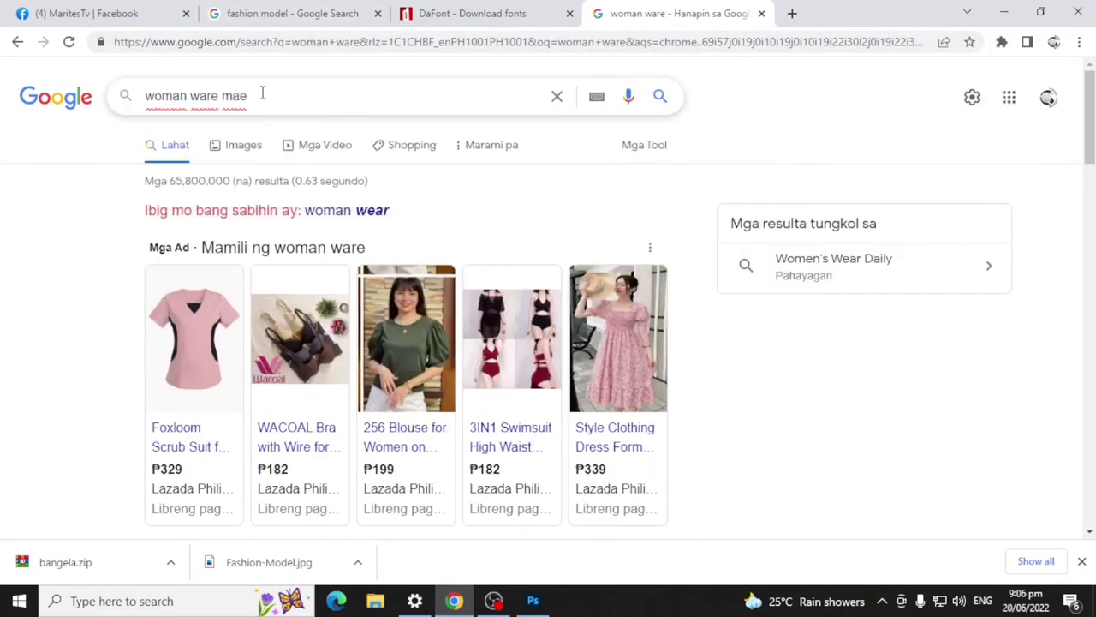
pyautogui.write('eaning')
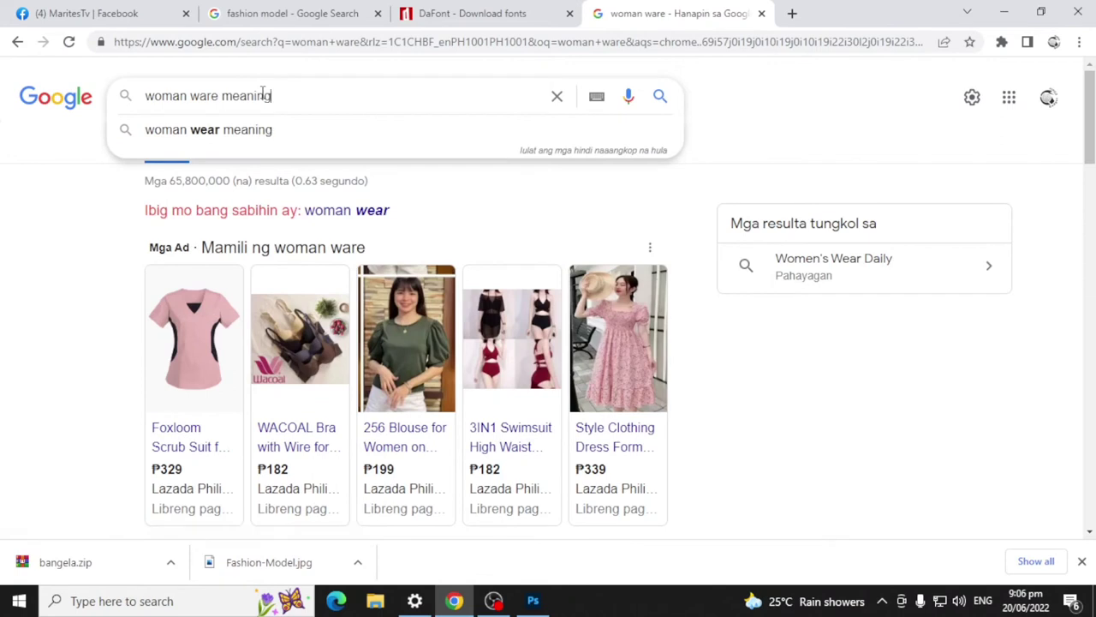
pyautogui.press('Return')
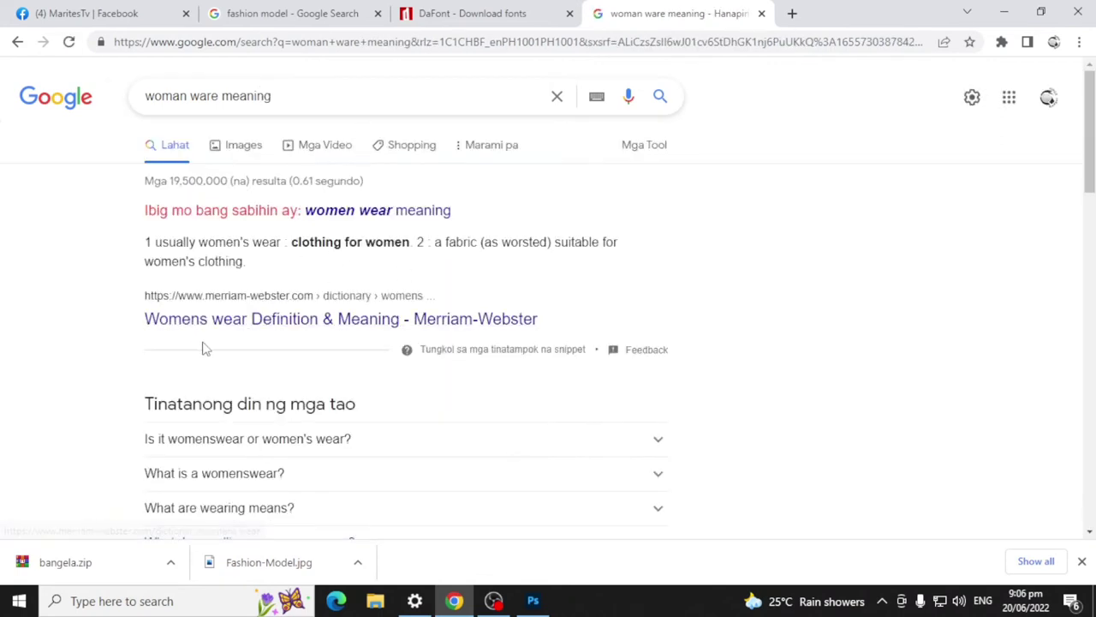
pyautogui.click(1004, 12)
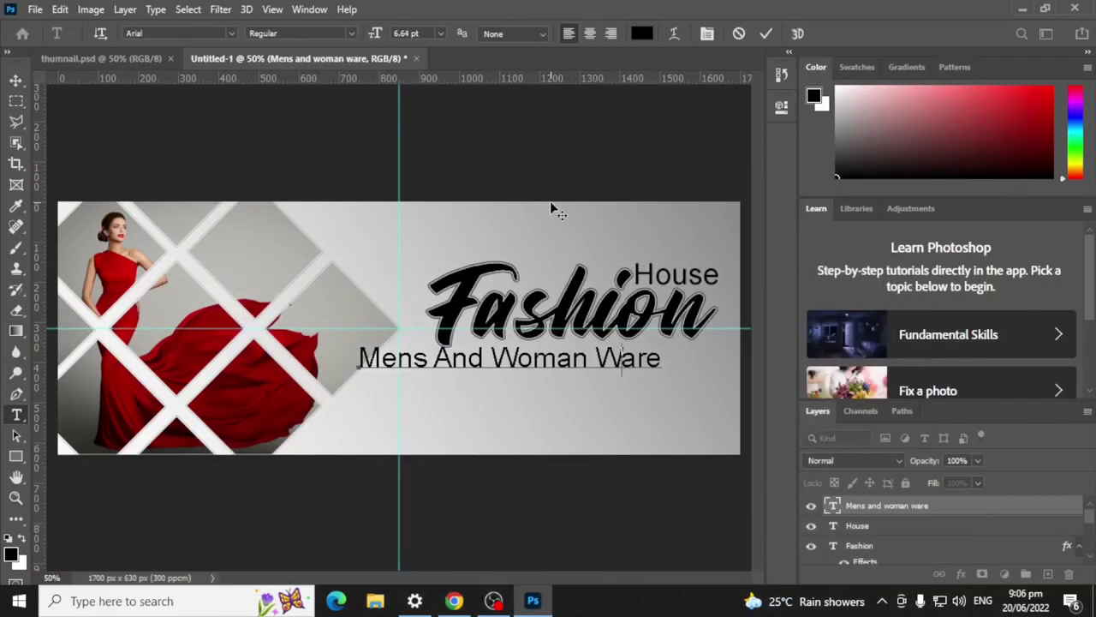
# Step: Correct the tagline spelling to 'Mens And Woman Wear'
pyautogui.moveTo(661, 360); pyautogui.dragTo(625, 351)
pyautogui.write('ear')
pyautogui.click(765, 34)
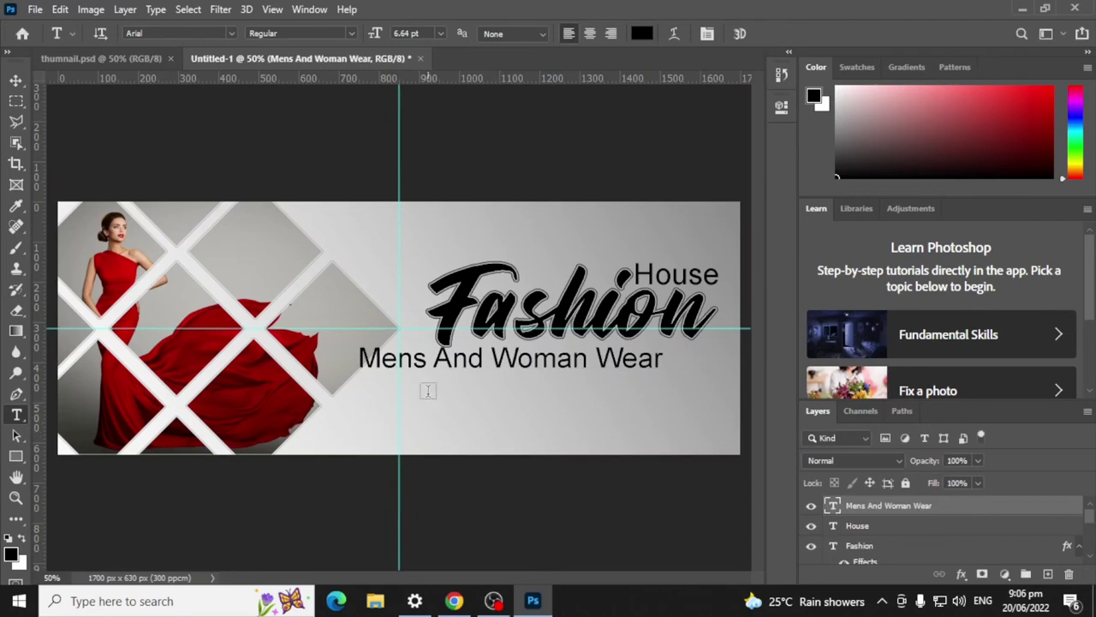
# Step: Nudge the tagline slightly up and right beneath Fashion, commit, and deselect it
pyautogui.click(16, 80)
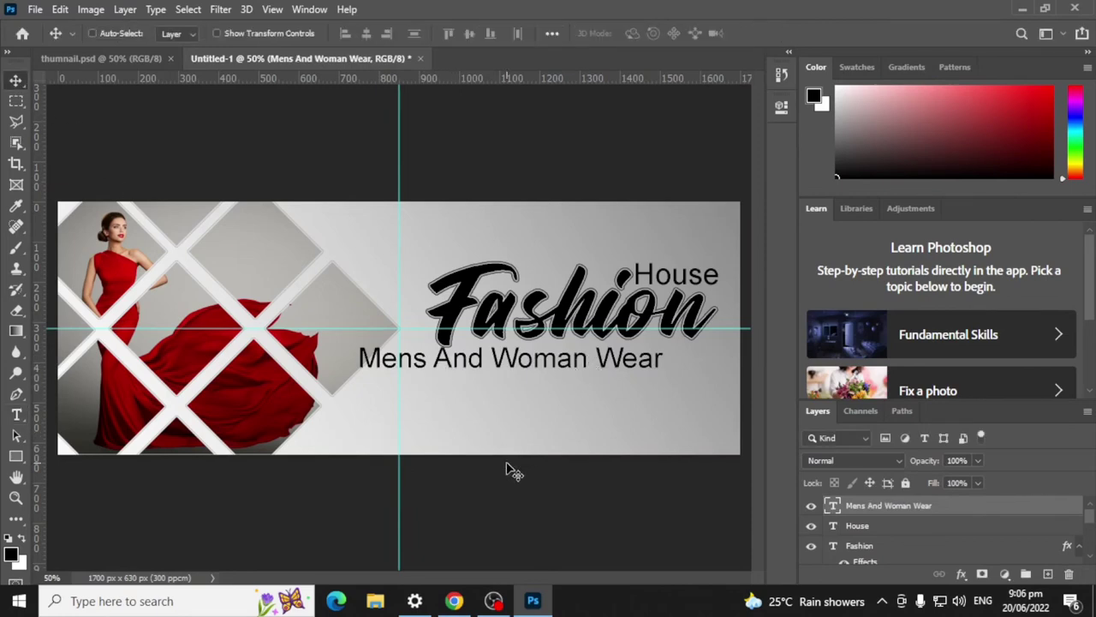
pyautogui.hotkey('ctrl', 't')
pyautogui.moveTo(658, 345); pyautogui.dragTo(650, 367)
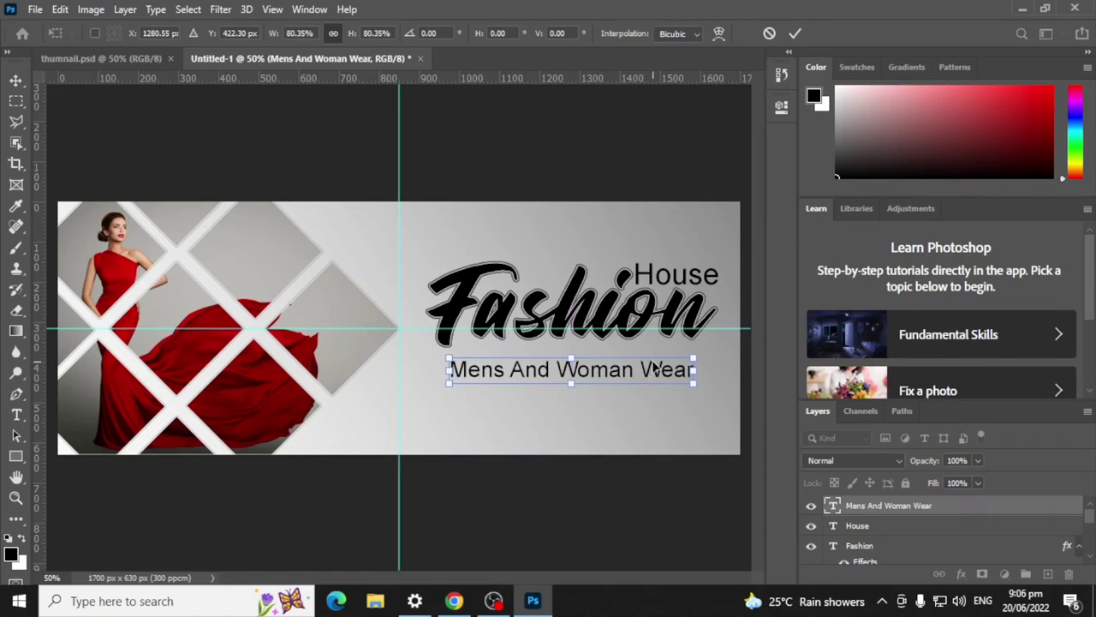
pyautogui.press('Up')
pyautogui.press('Up')
pyautogui.press('Up')
pyautogui.press('Up')
pyautogui.press('Up')
pyautogui.press('Up')
pyautogui.press('Up')
pyautogui.press('Up')
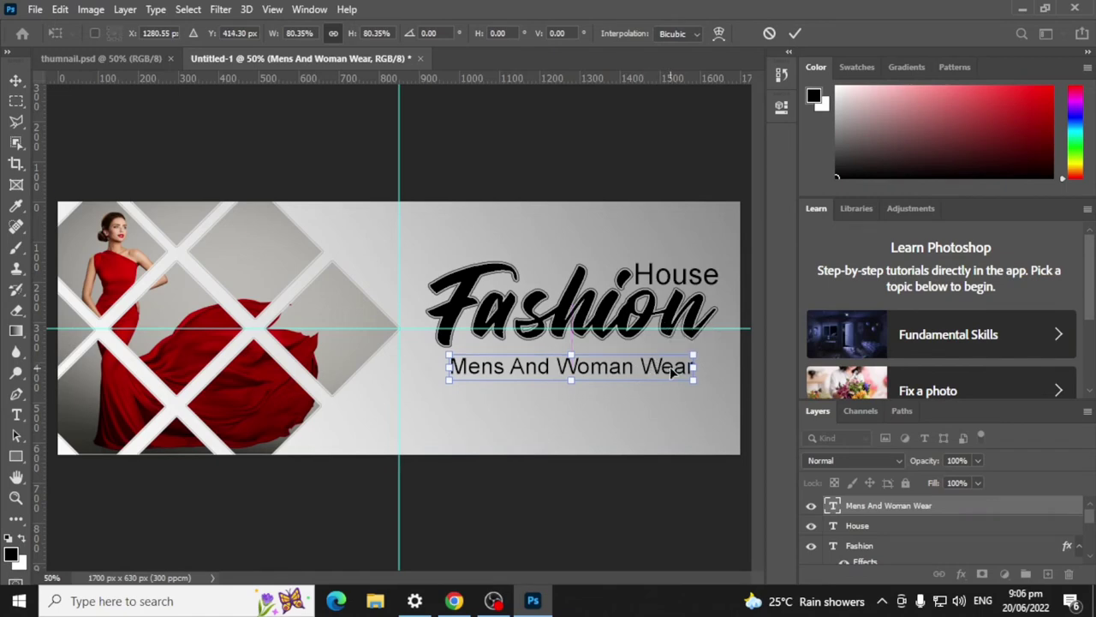
pyautogui.press('Right')
pyautogui.press('Right')
pyautogui.press('Right')
pyautogui.press('Right')
pyautogui.press('Right')
pyautogui.press('Right')
pyautogui.press('Right')
pyautogui.press('Right')
pyautogui.press('Right')
pyautogui.press('Right')
pyautogui.press('Right')
pyautogui.press('Right')
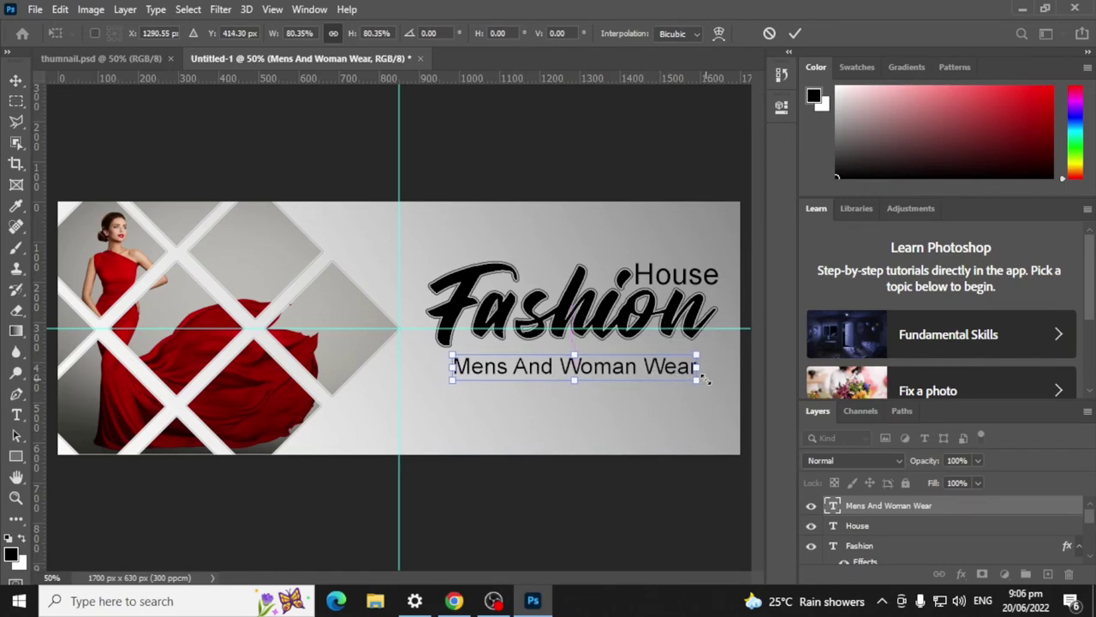
pyautogui.press('Up')
pyautogui.press('Up')
pyautogui.press('Left')
pyautogui.press('Left')
pyautogui.press('Up')
pyautogui.press('Up')
pyautogui.press('Up')
pyautogui.press('Up')
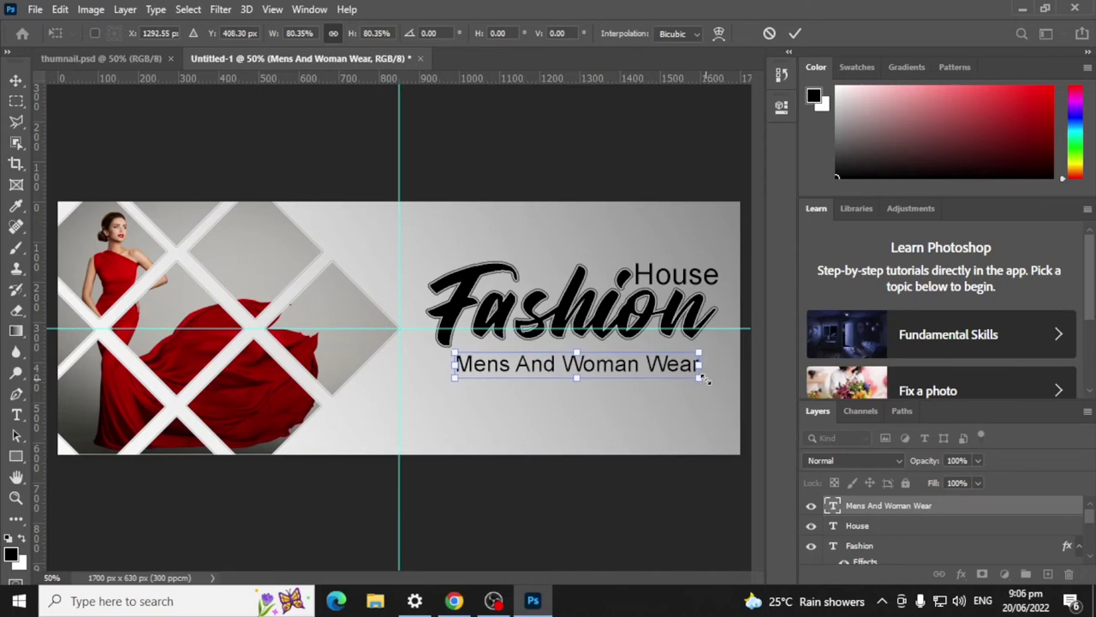
pyautogui.click(794, 33)
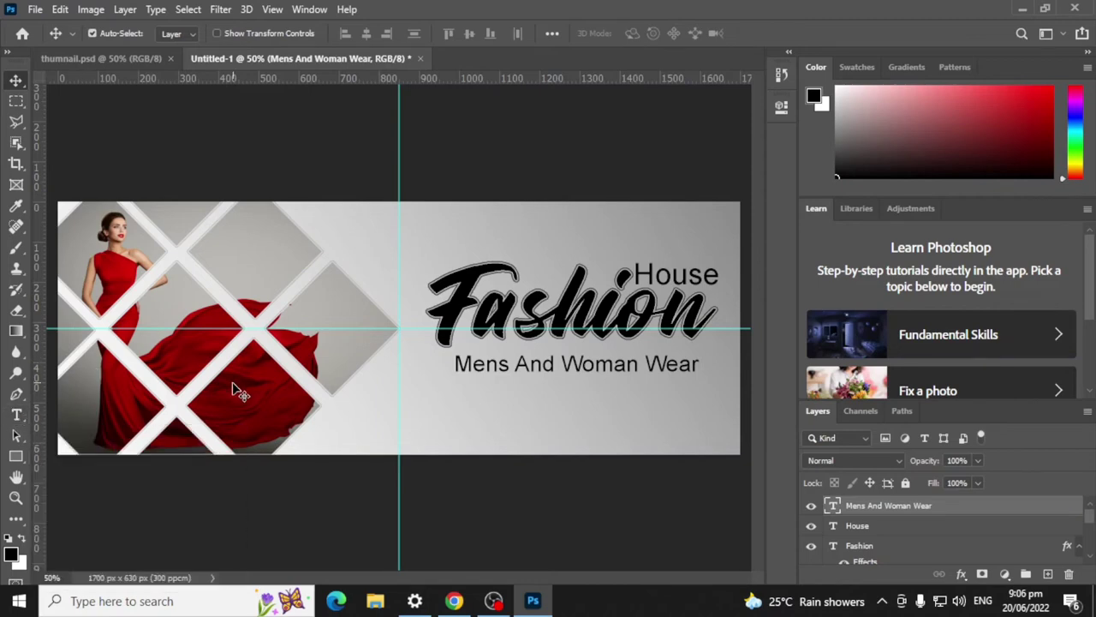
pyautogui.click(130, 507)
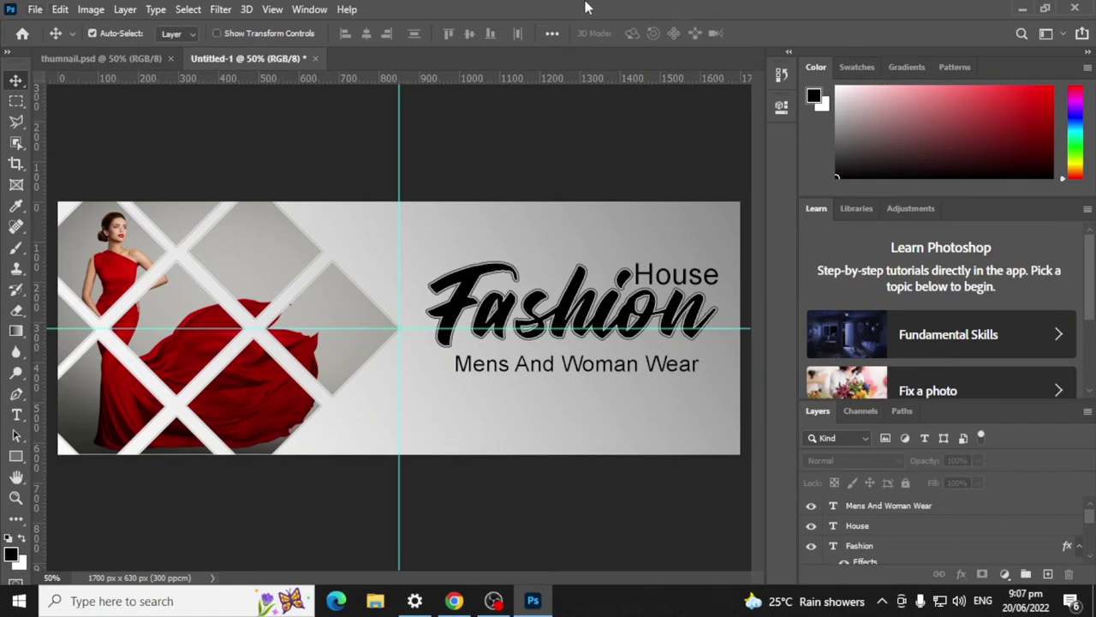
# Step: Minimise and restore Photoshop, then bring the Chrome 'woman ware meaning' results forward
pyautogui.click(1022, 9)
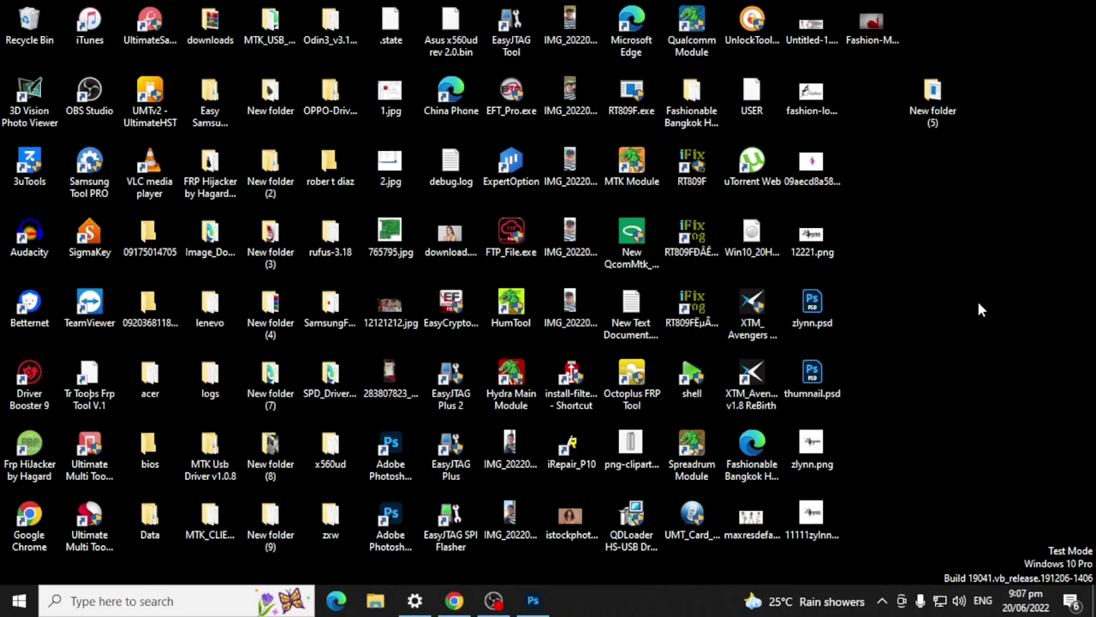
pyautogui.click(533, 600)
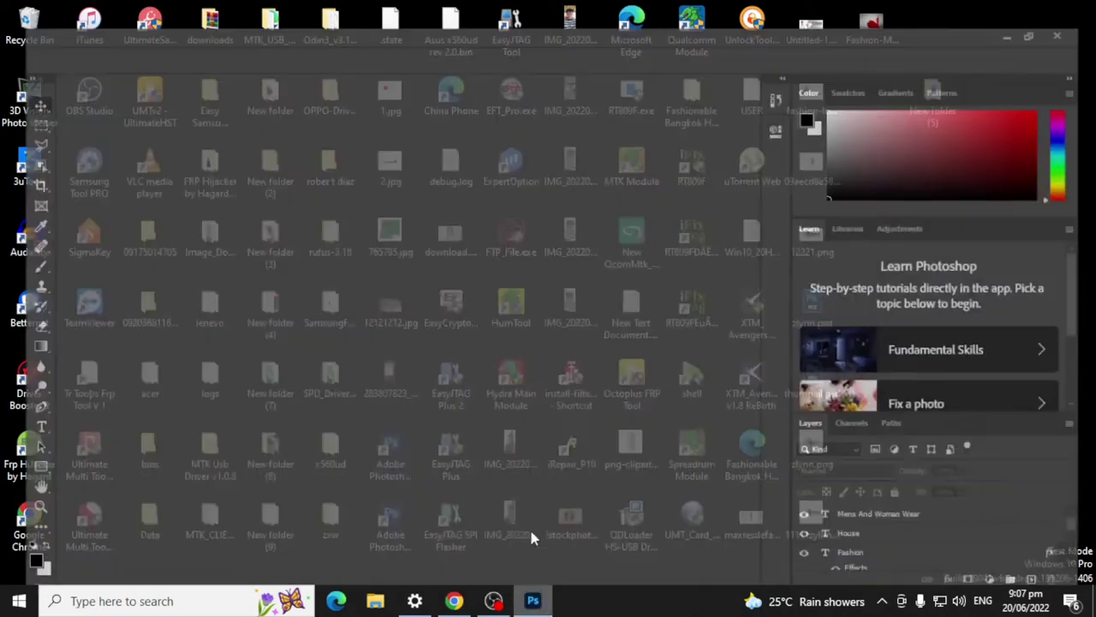
pyautogui.click(454, 600)
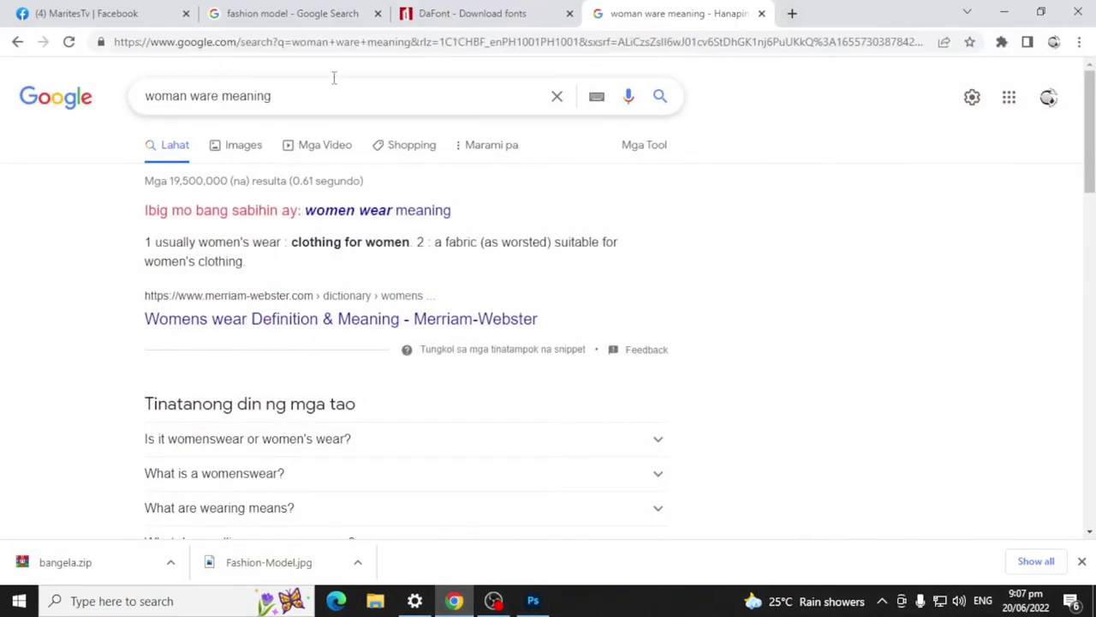
# Step: Replace the Google query with a 'phone icon' search
pyautogui.moveTo(305, 95); pyautogui.dragTo(47, 132)
pyautogui.press('BackSpace')
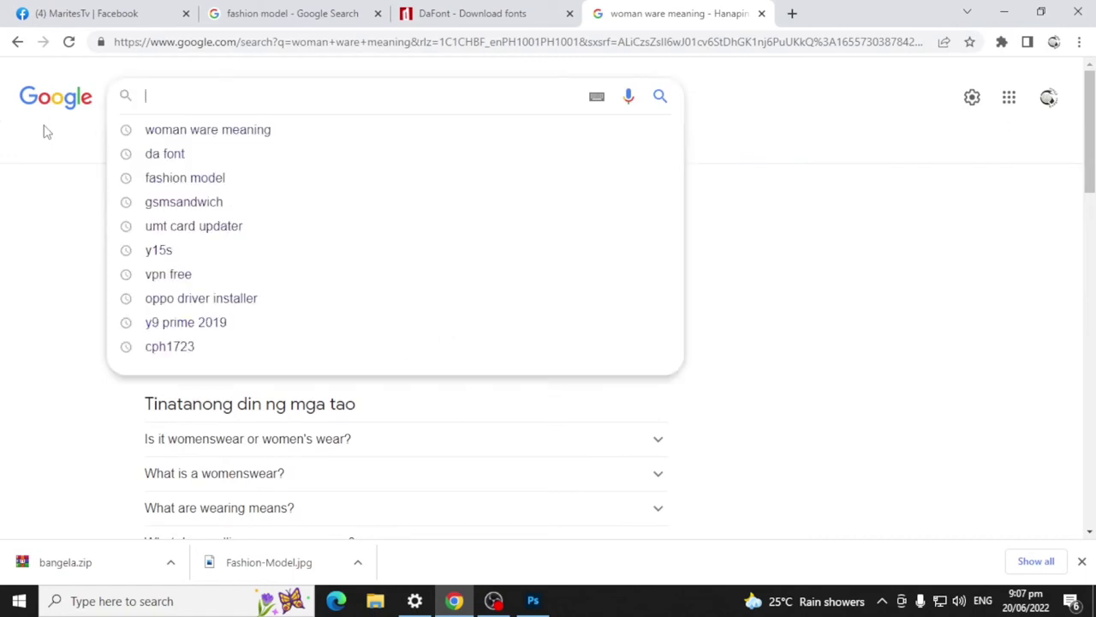
pyautogui.write('phone')
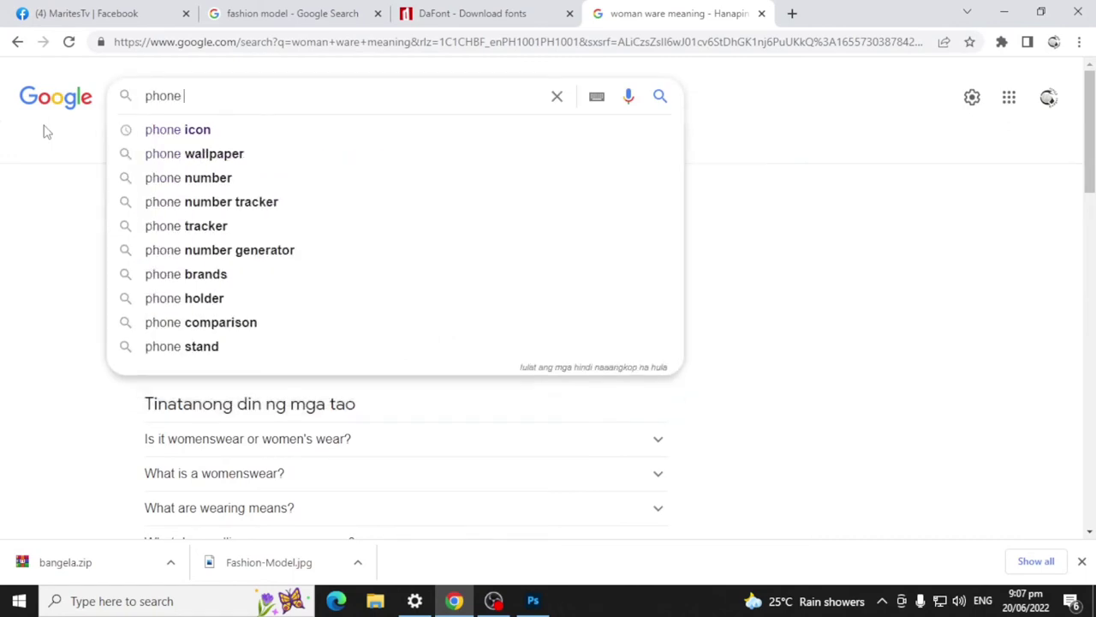
pyautogui.press('Down')
pyautogui.press('Return')
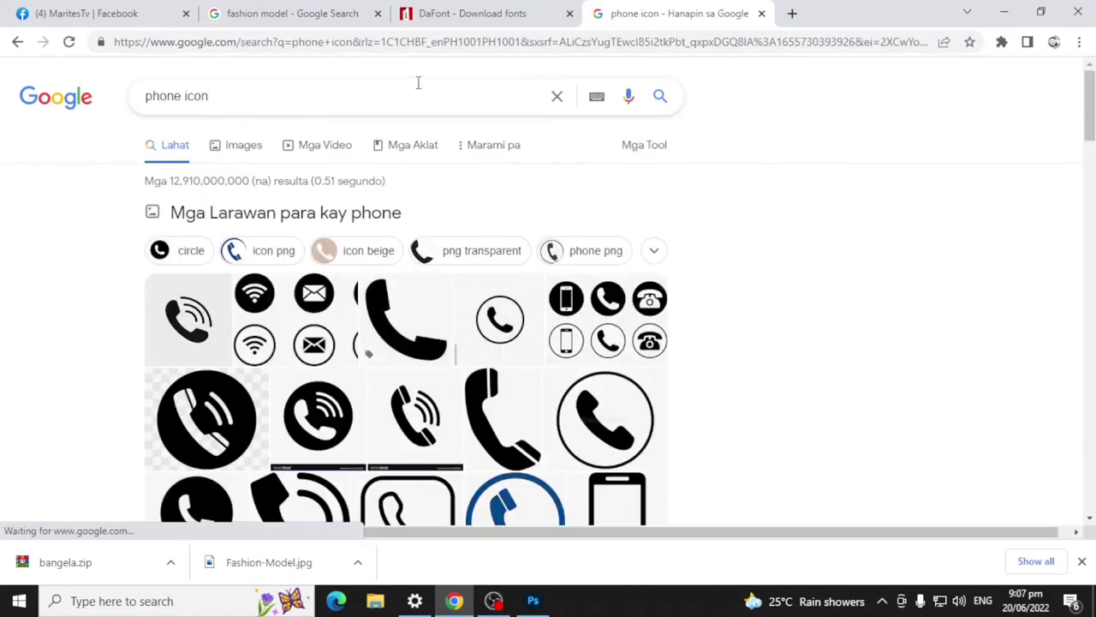
pyautogui.scroll(-1, 738, 177)
pyautogui.scroll(-2, 738, 178)
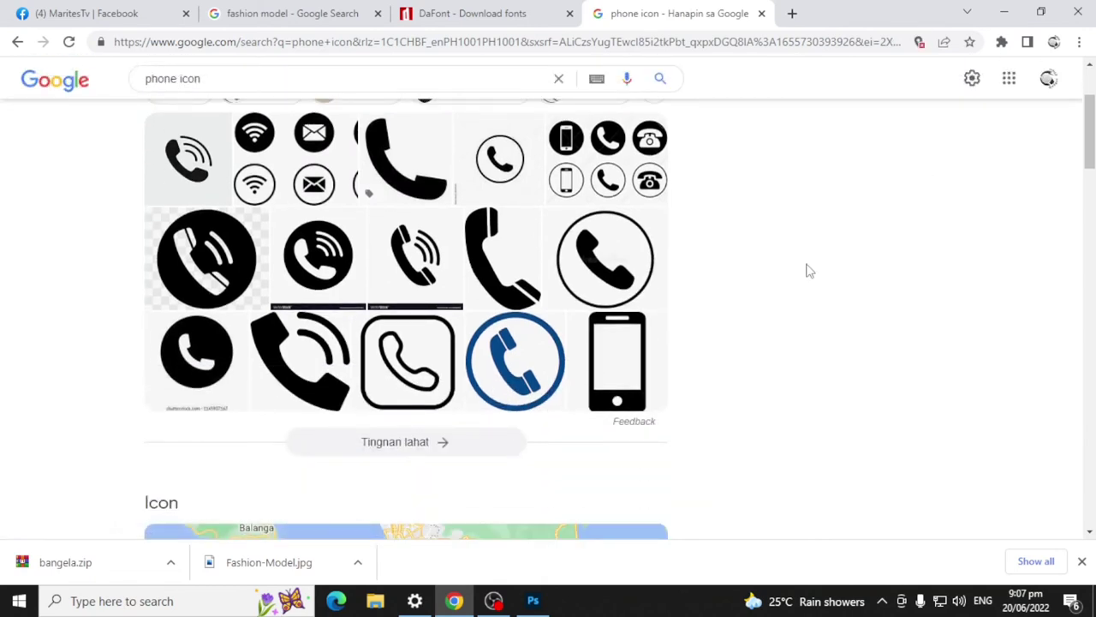
pyautogui.scroll(1, 909, 247)
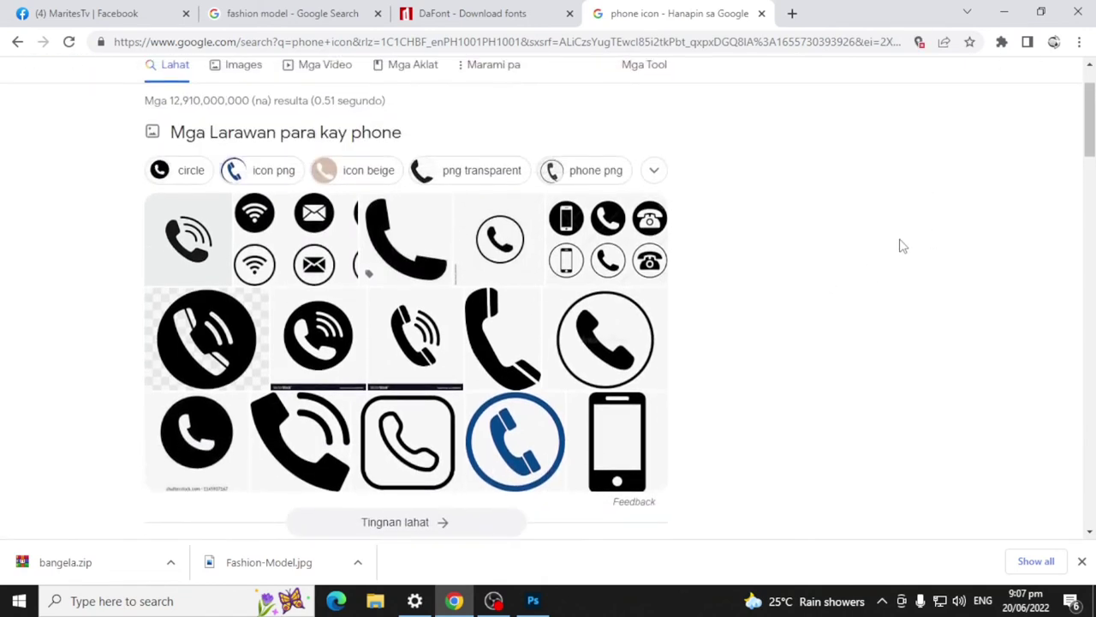
# Step: Copy the phone, envelope and Wi-Fi icon set image from Images and minimise Chrome
pyautogui.click(610, 219)
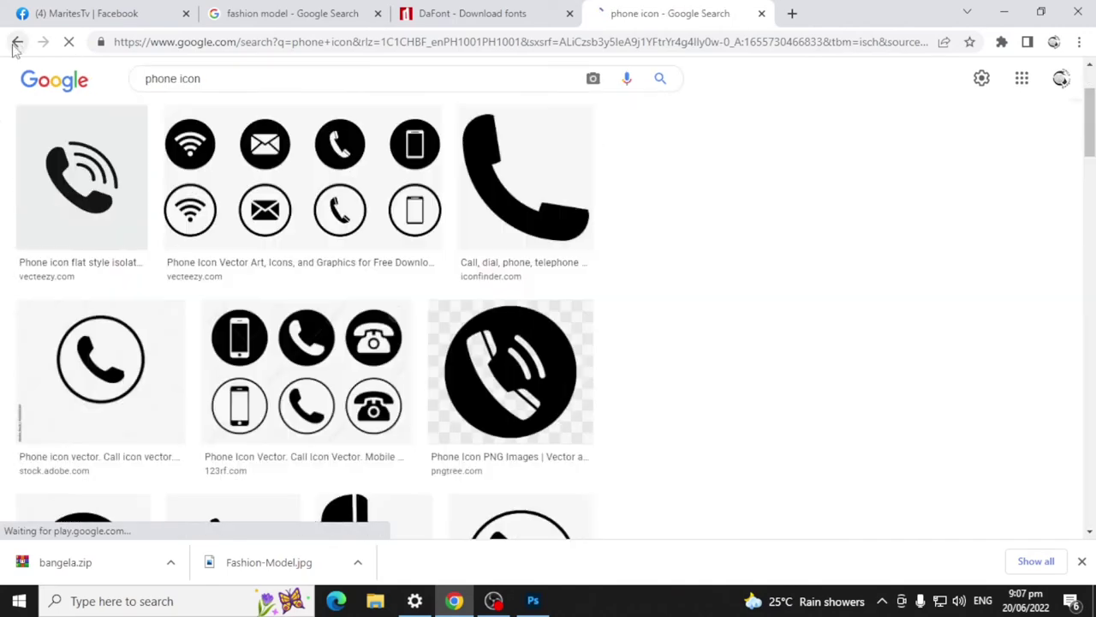
pyautogui.rightClick(336, 156)
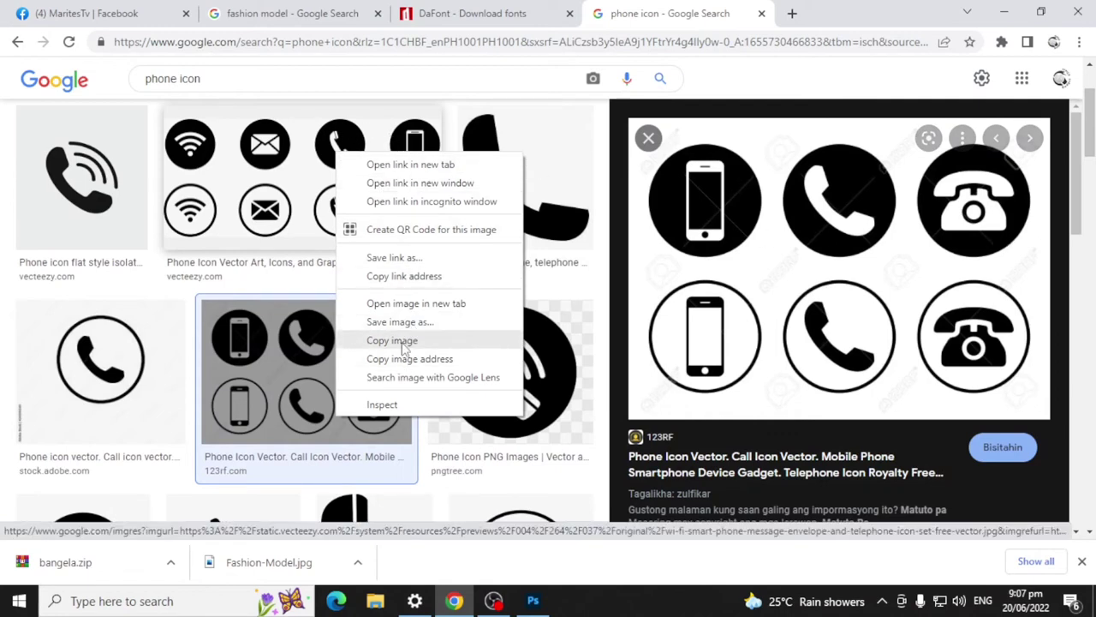
pyautogui.click(403, 342)
pyautogui.click(1004, 12)
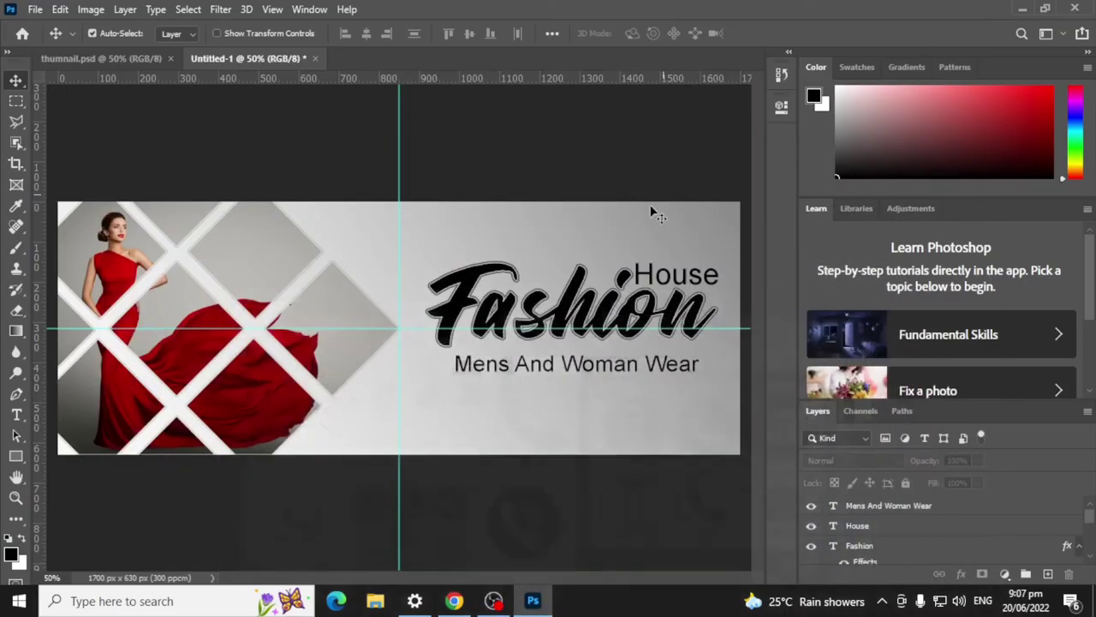
# Step: Paste the icon strip below the tagline and marquee its filled black phone icon
pyautogui.hotkey('ctrl', 'v')
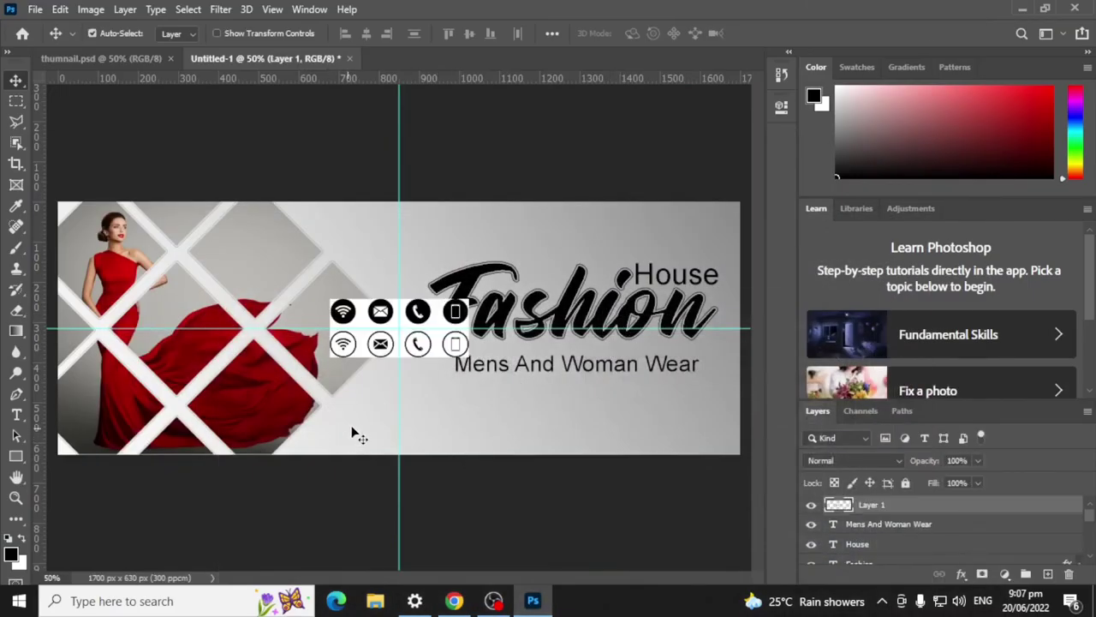
pyautogui.moveTo(398, 353); pyautogui.dragTo(466, 439)
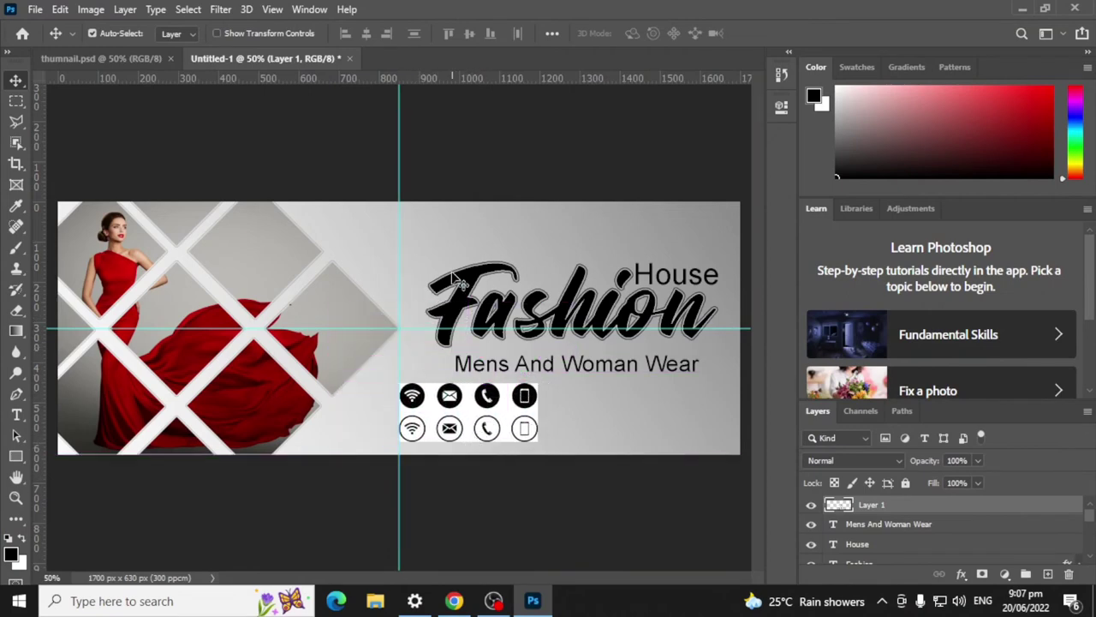
pyautogui.click(16, 102)
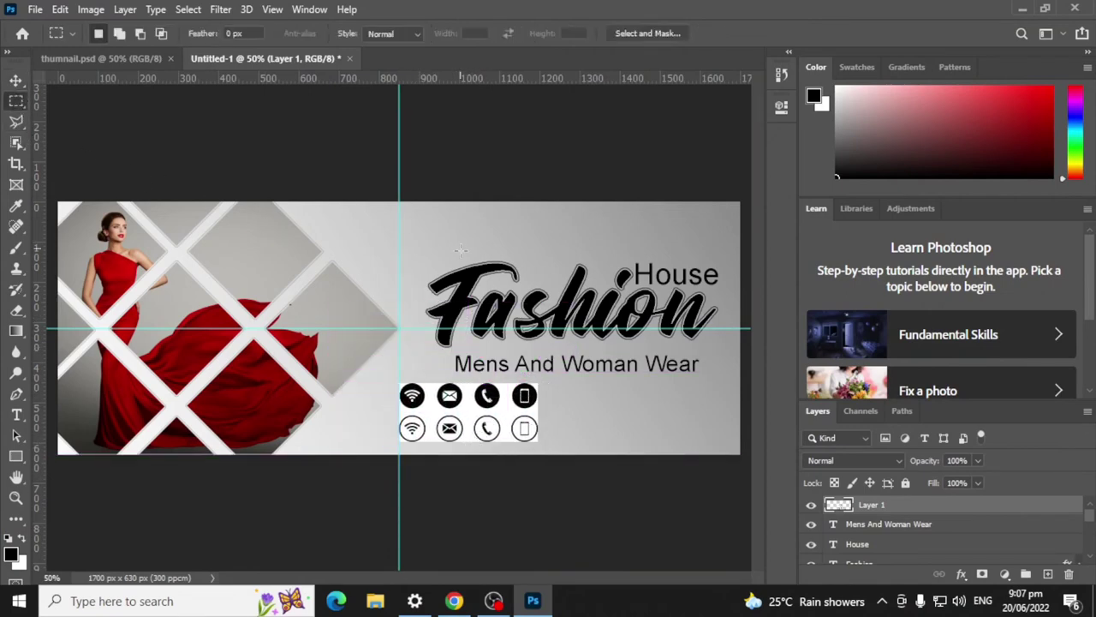
pyautogui.hotkey('ctrl', '+')
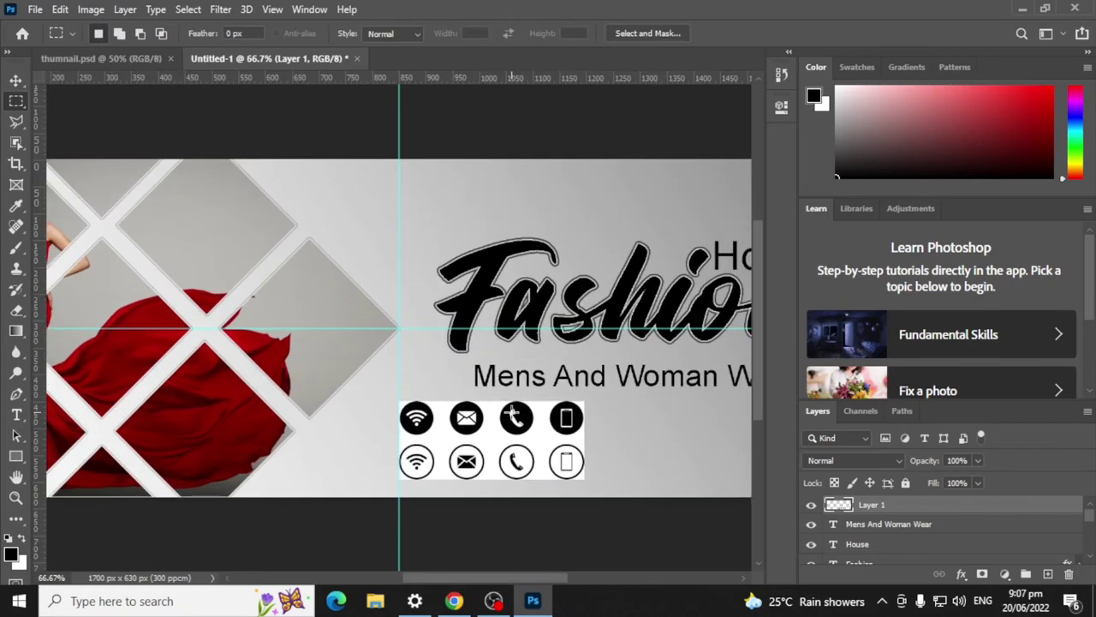
pyautogui.moveTo(495, 397); pyautogui.dragTo(541, 437)
# Step: Cut the phone icon onto its own layer and move it left of the Fashion title
pyautogui.hotkey('ctrl', 'x')
pyautogui.hotkey('ctrl', 'v')
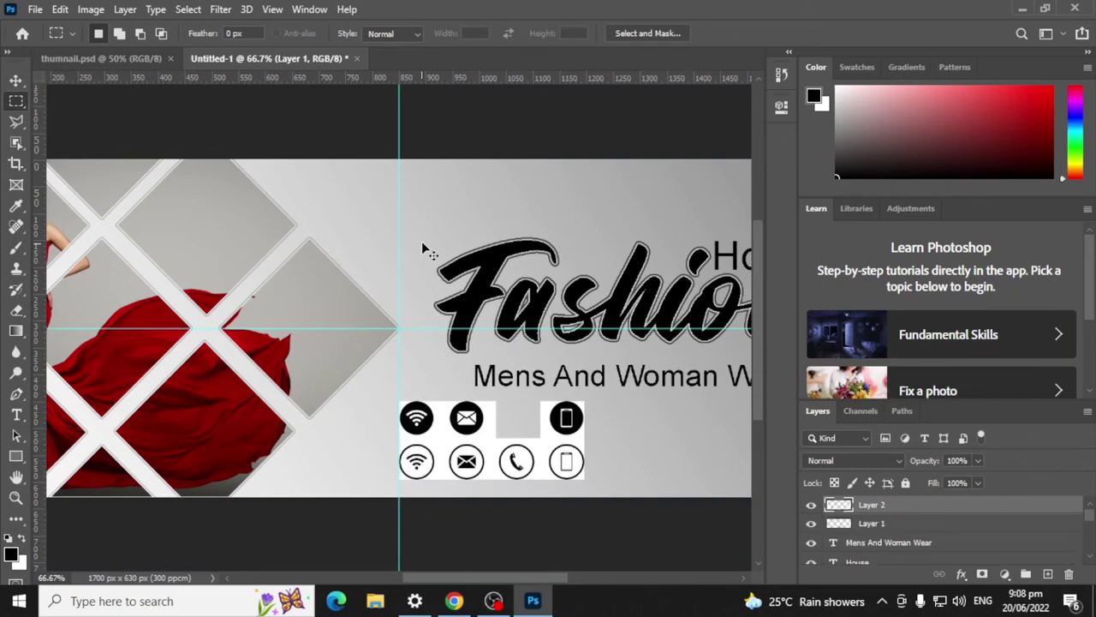
pyautogui.click(16, 80)
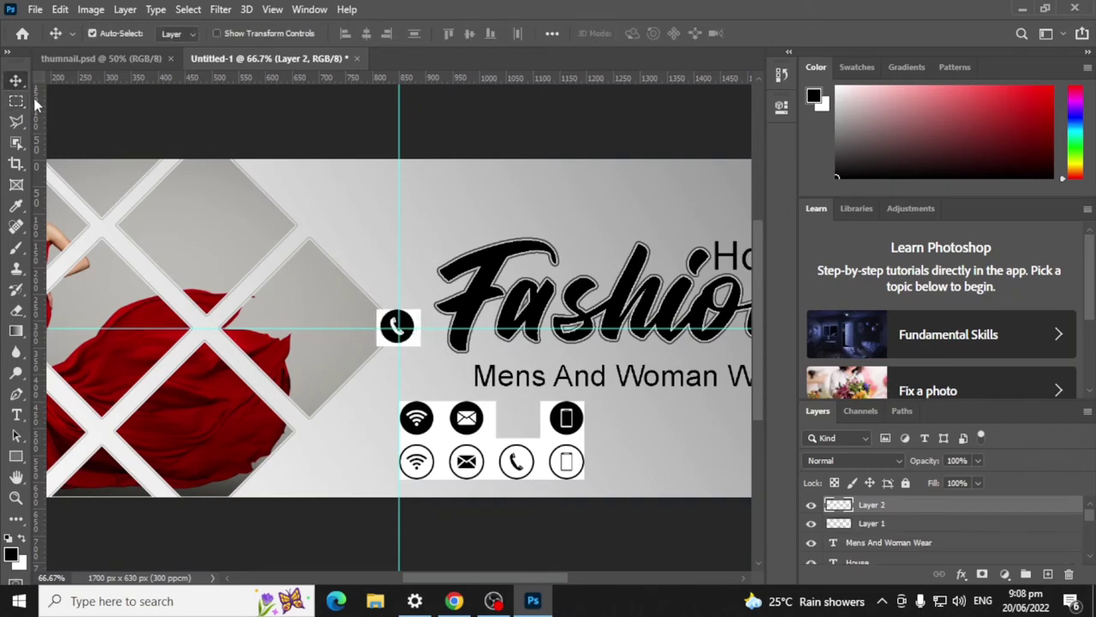
pyautogui.moveTo(419, 317); pyautogui.dragTo(454, 205)
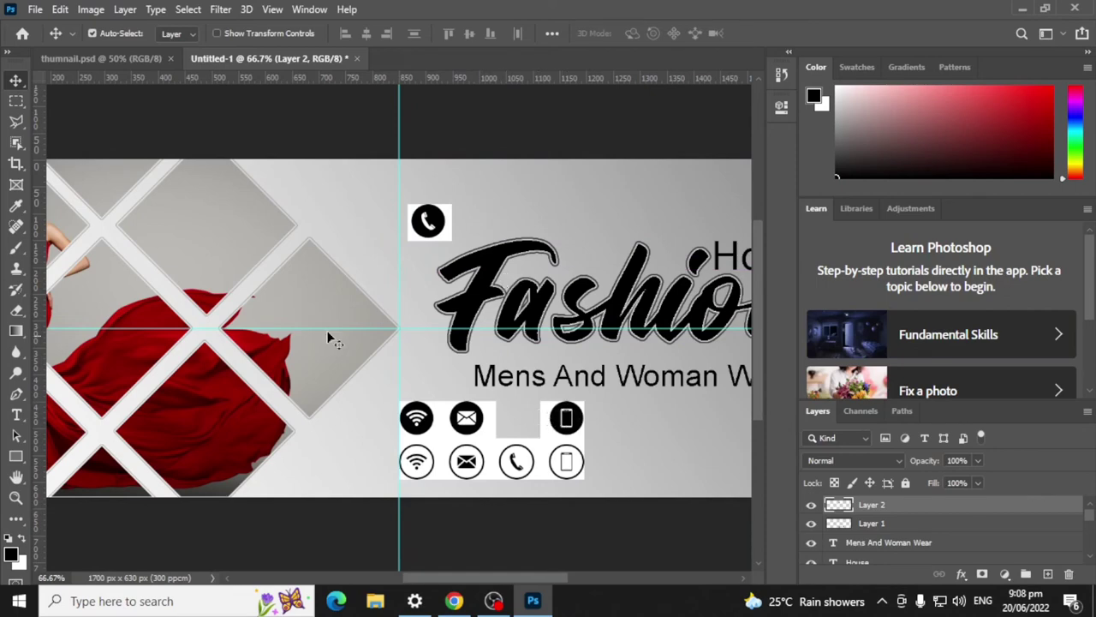
# Step: Cut the filled envelope icon from the strip layer onto its own Layer 3
pyautogui.click(15, 101)
pyautogui.click(15, 101)
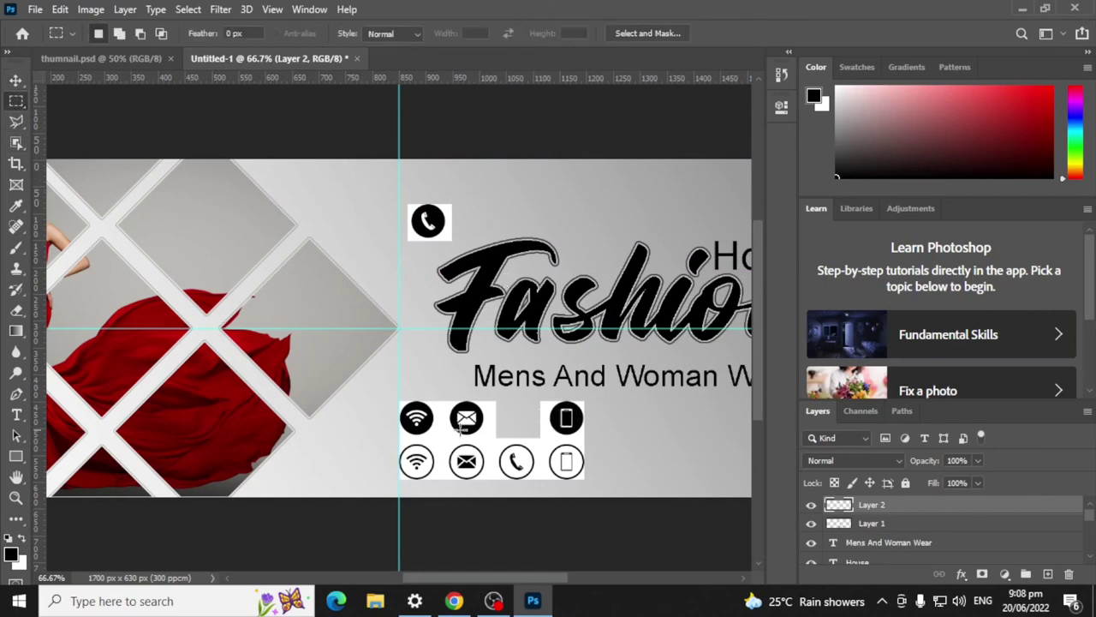
pyautogui.moveTo(442, 396); pyautogui.dragTo(490, 430)
pyautogui.hotkey('ctrl', 'x')
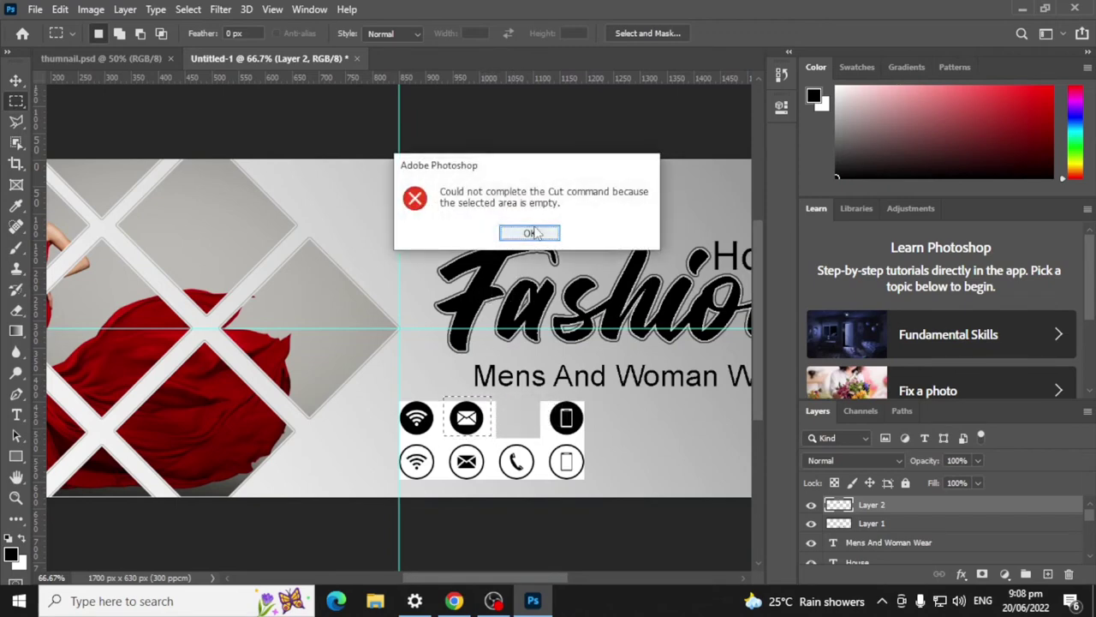
pyautogui.click(530, 232)
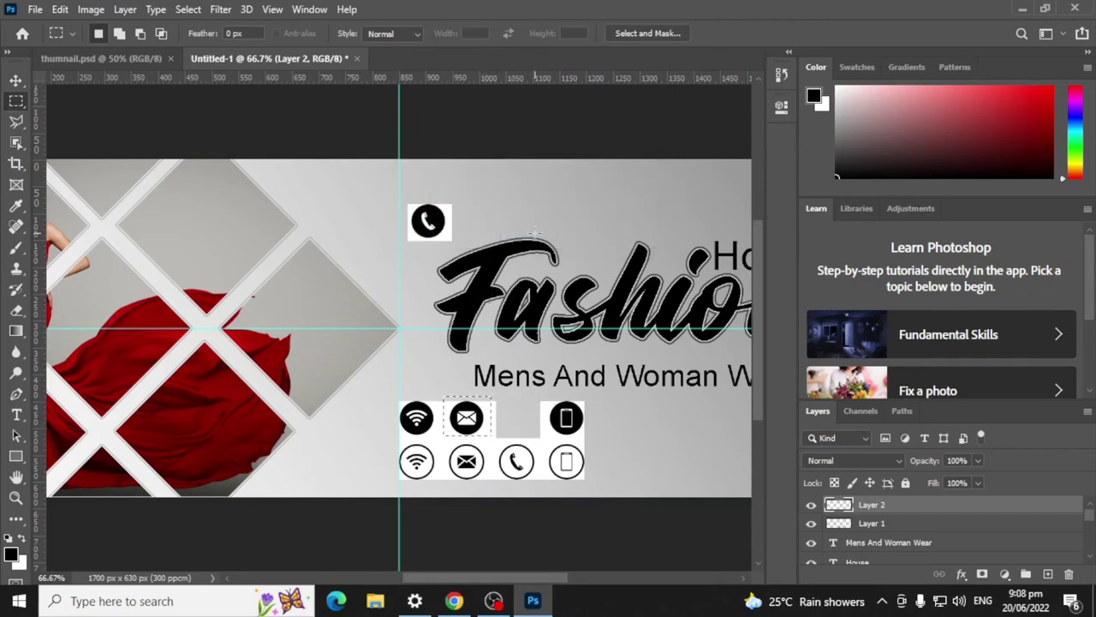
pyautogui.click(859, 524)
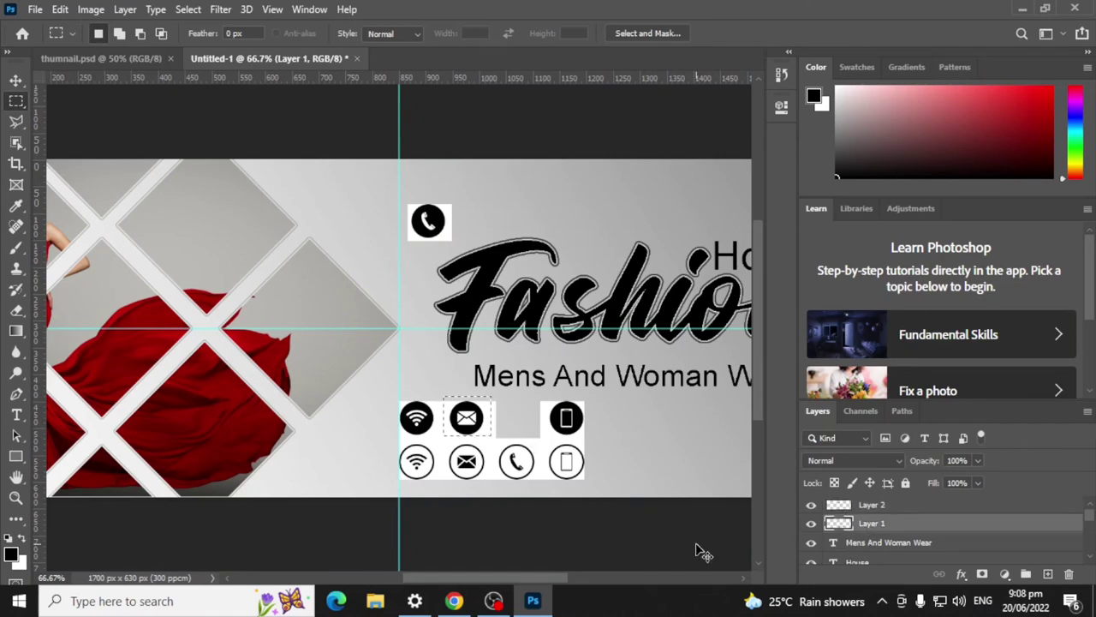
pyautogui.hotkey('ctrl', 'x')
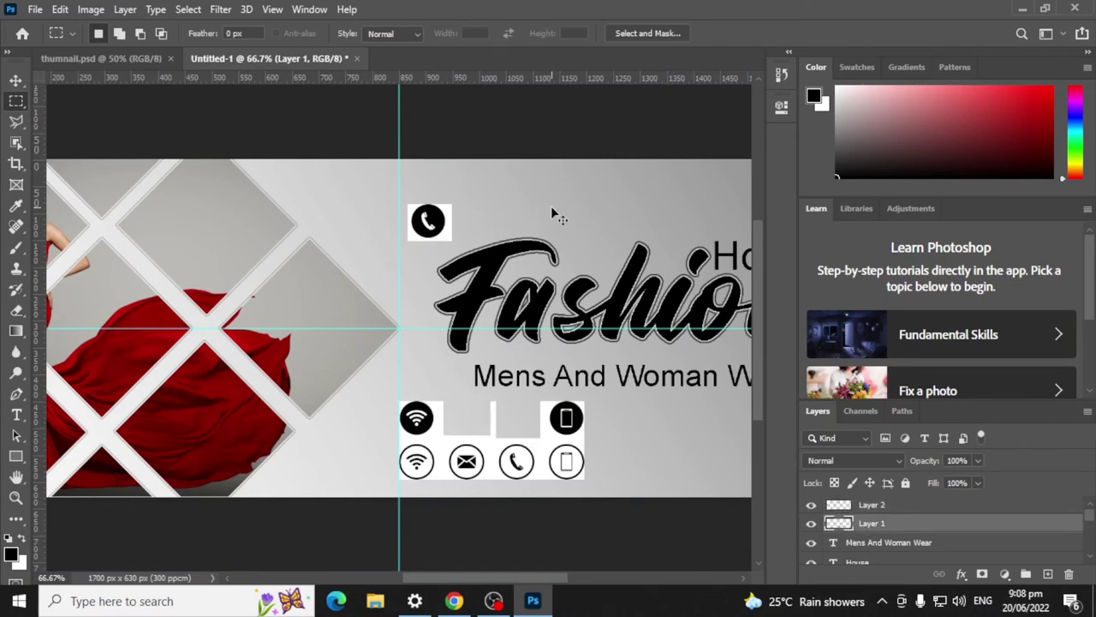
pyautogui.hotkey('ctrl', 'v')
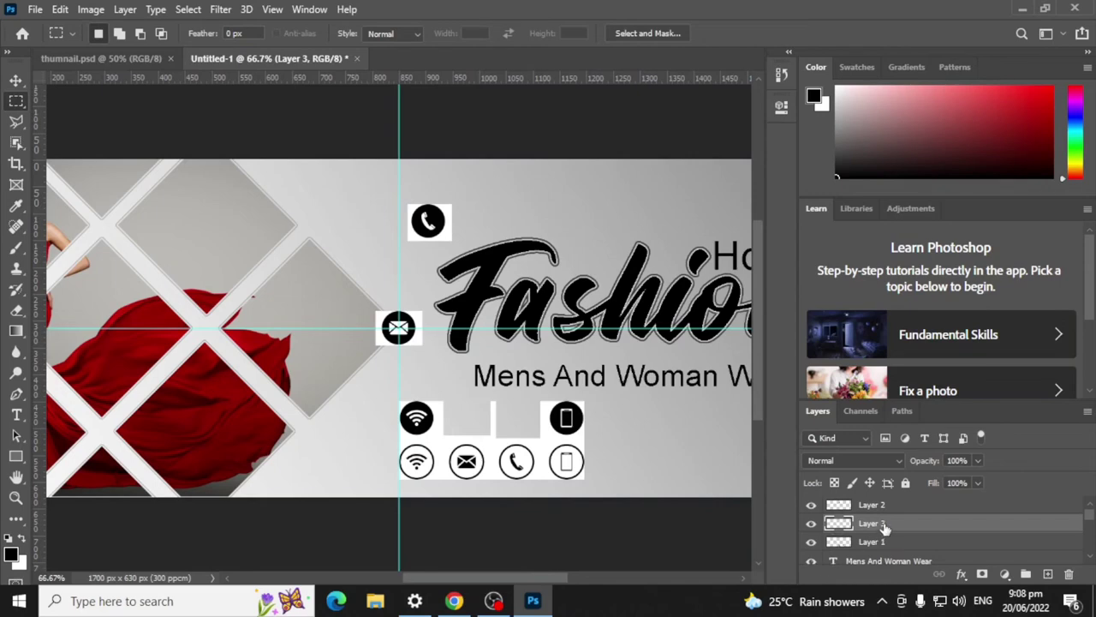
pyautogui.moveTo(869, 541); pyautogui.dragTo(1069, 573)
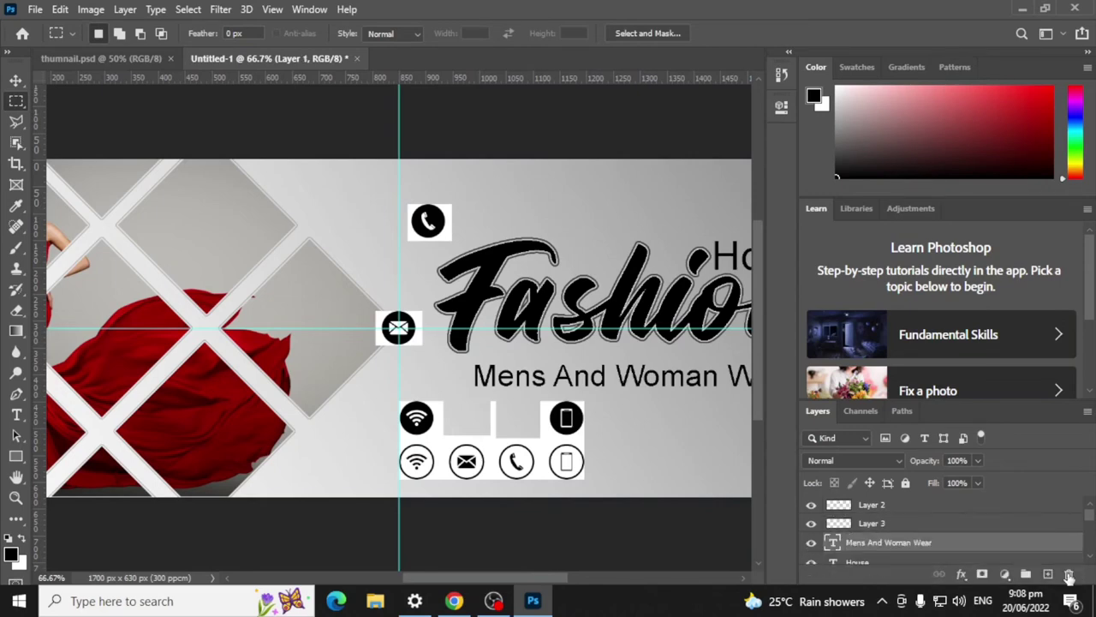
# Step: Rename the envelope icon's Layer 3 to 'mail' and the phone icon's Layer 2 to 'contact'
pyautogui.doubleClick(873, 523)
pyautogui.write('mail')
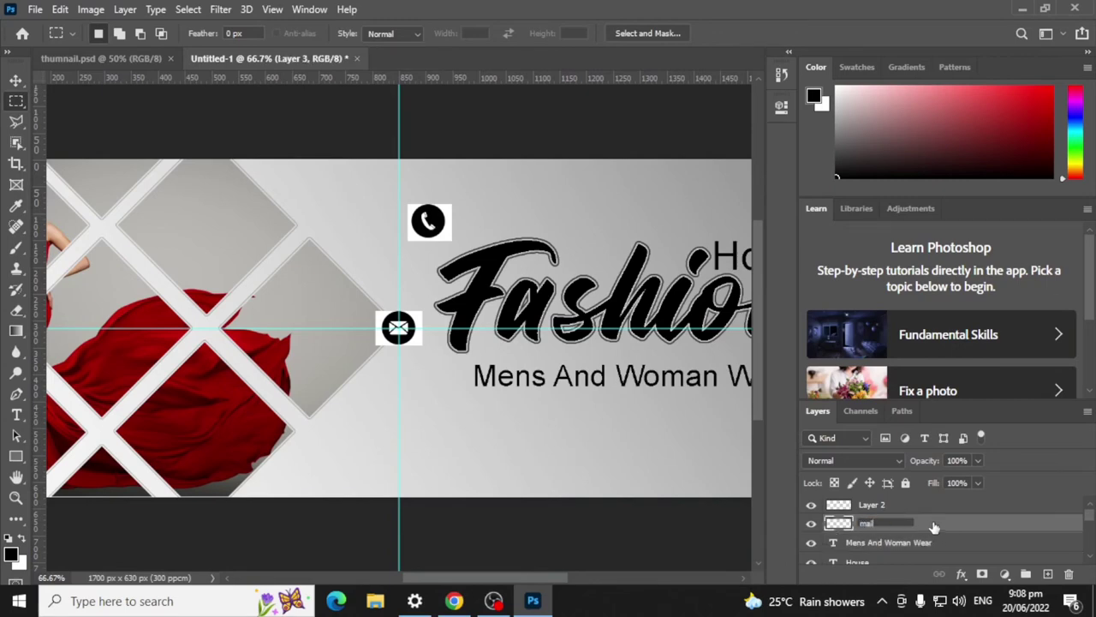
pyautogui.press('Return')
pyautogui.click(865, 505)
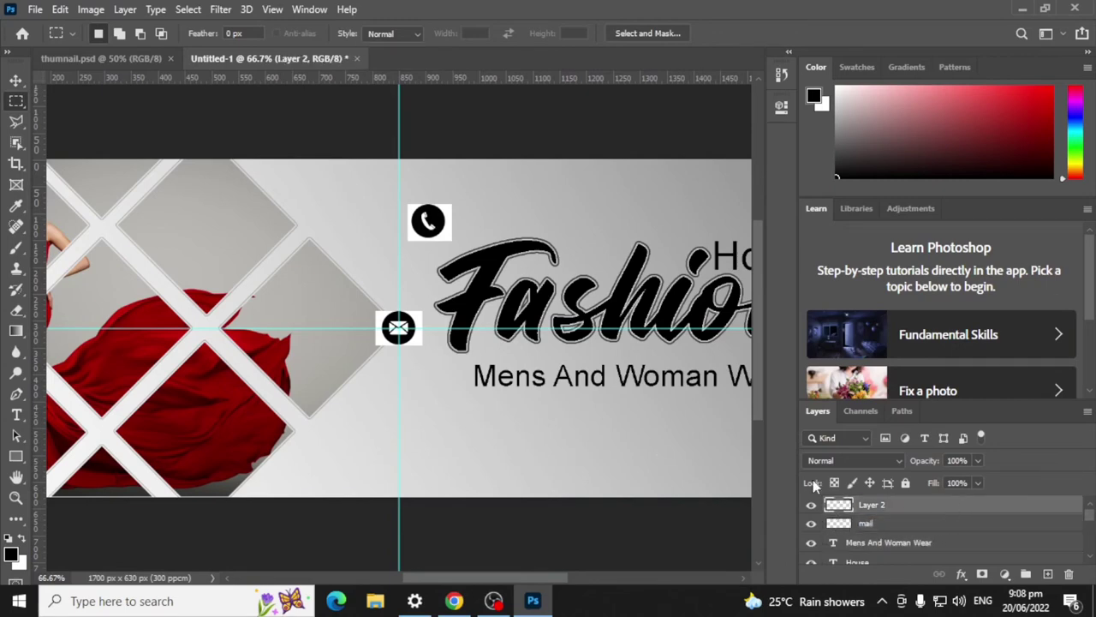
pyautogui.doubleClick(880, 507)
pyautogui.press('BackSpace')
pyautogui.press('Return')
# Step: Move the phone icon below the tagline and place the mail icon beside it
pyautogui.press('v')
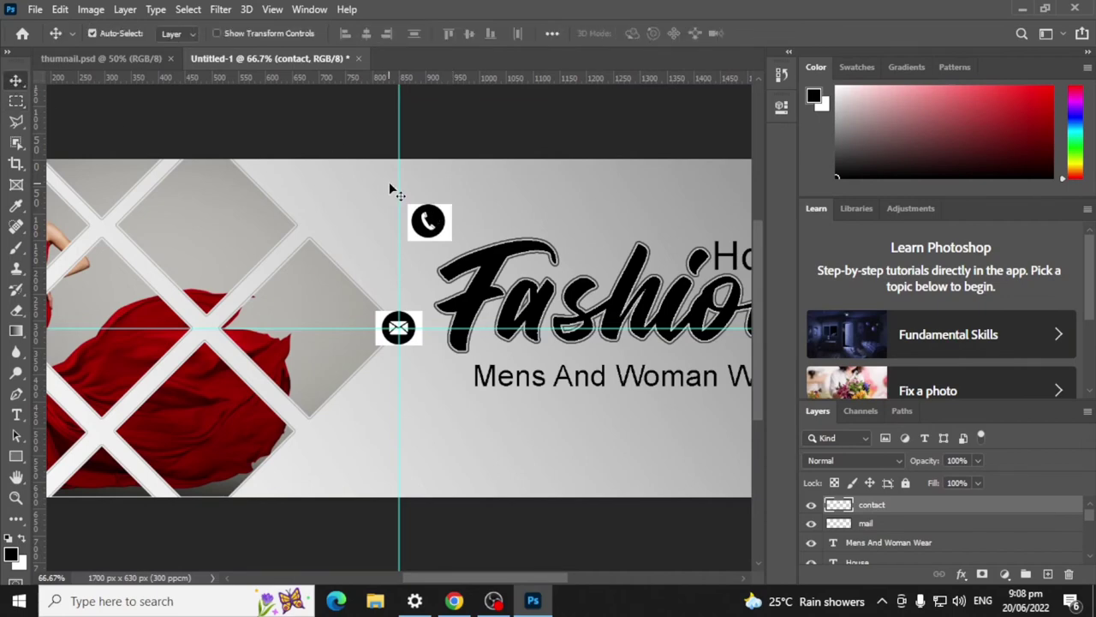
pyautogui.moveTo(437, 229); pyautogui.dragTo(431, 460)
pyautogui.moveTo(415, 325); pyautogui.dragTo(565, 448)
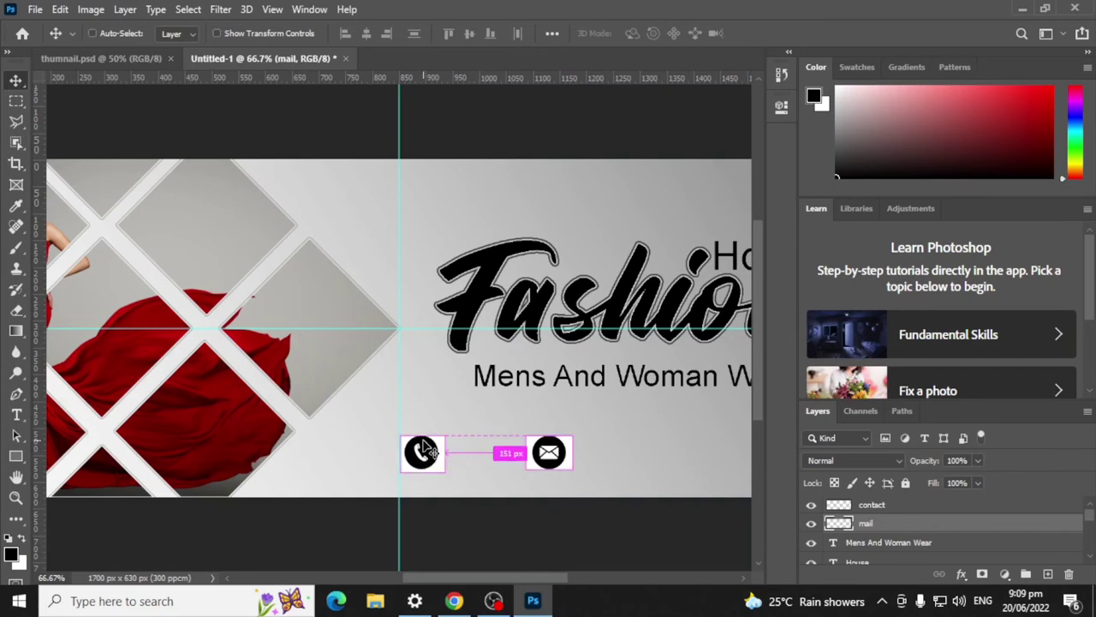
pyautogui.hotkey('ctrl', '+')
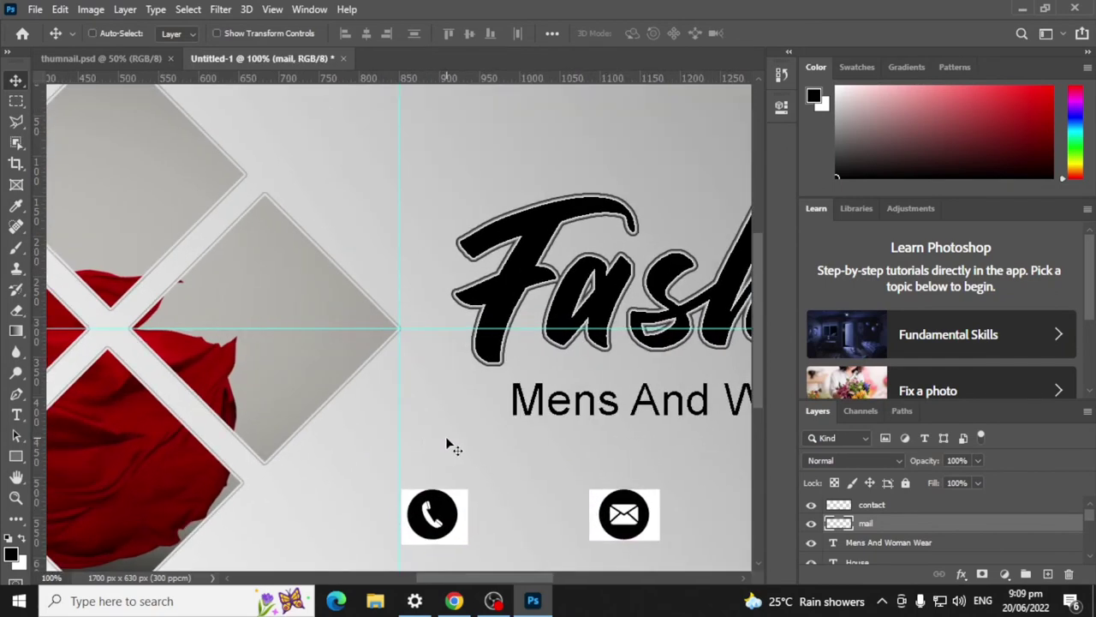
pyautogui.hotkey('ctrl', '-')
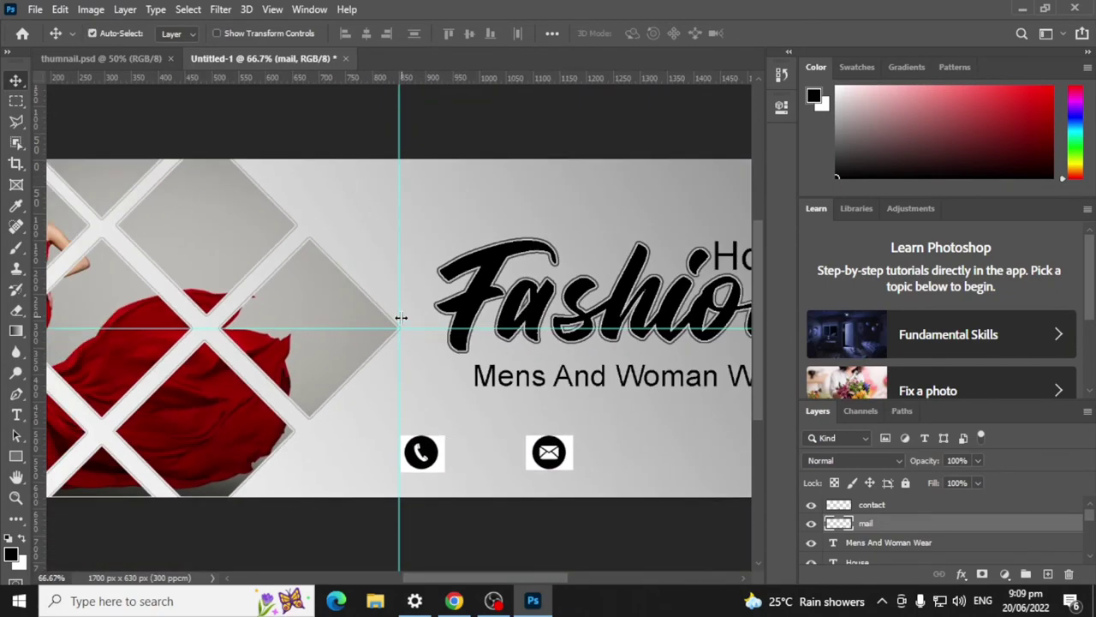
pyautogui.click(425, 456)
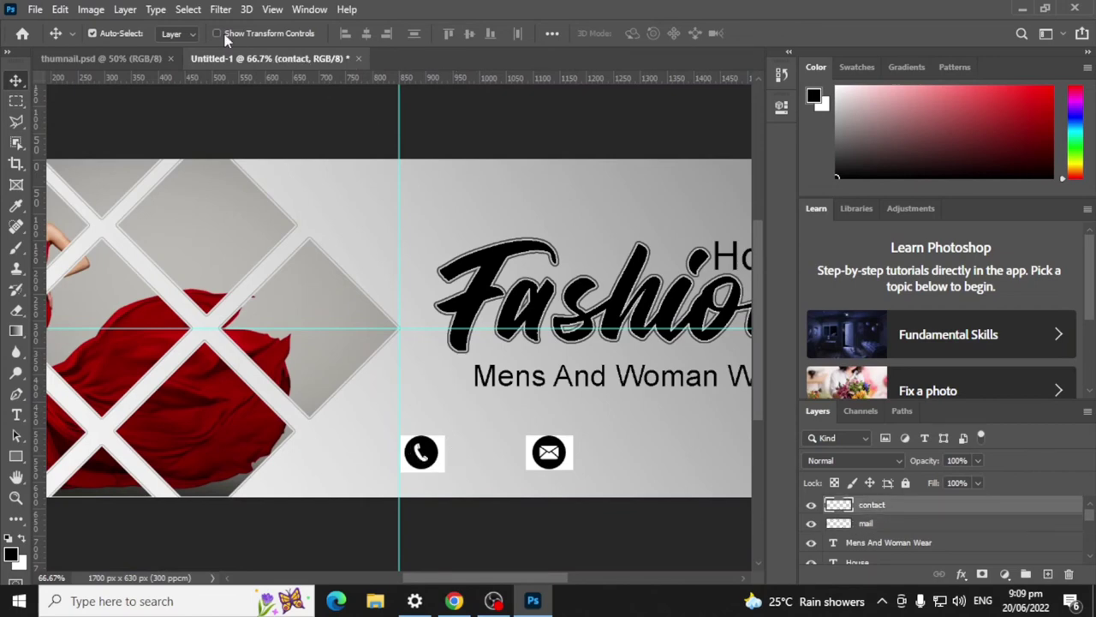
# Step: Select the phone icon as subject, copy it to a new layer, and hide the contact layer
pyautogui.click(188, 10)
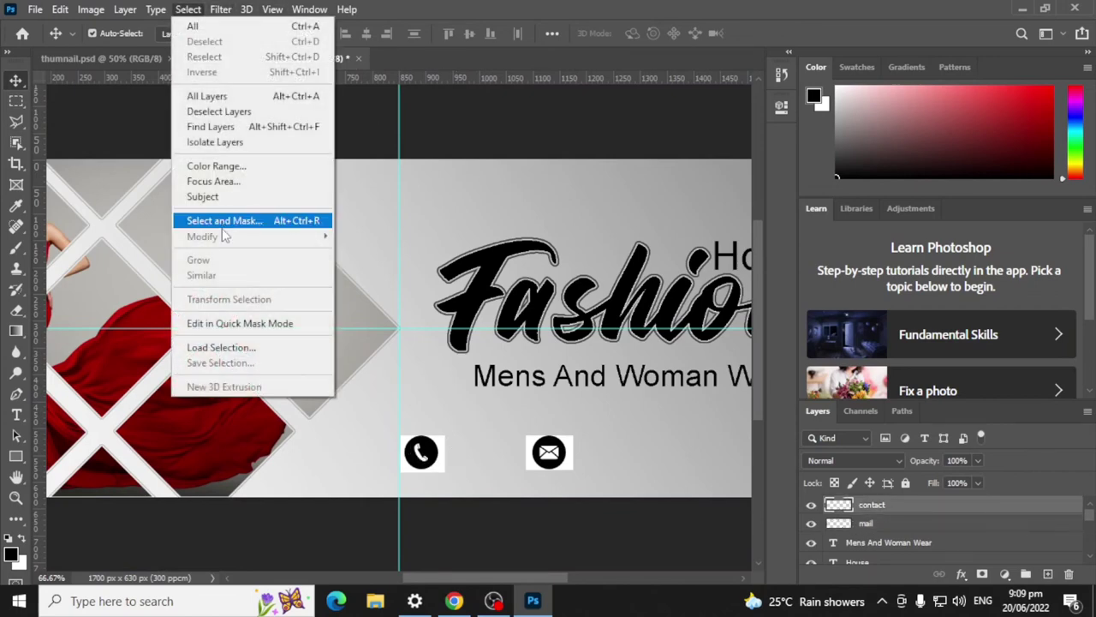
pyautogui.click(227, 197)
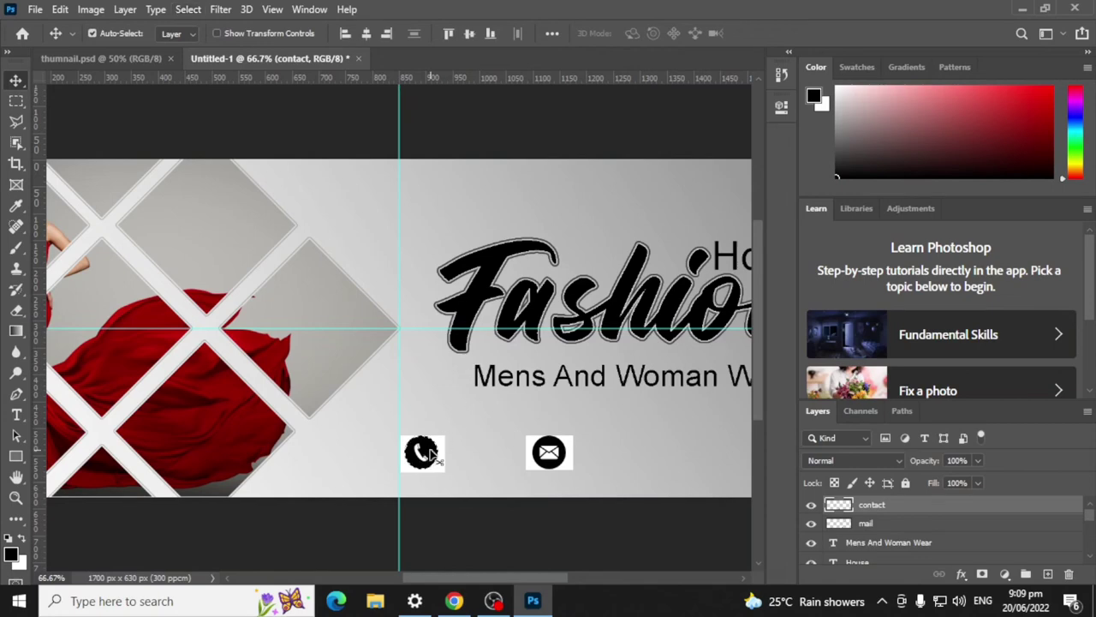
pyautogui.press('ctrl')
pyautogui.hotkey('ctrl', 'j')
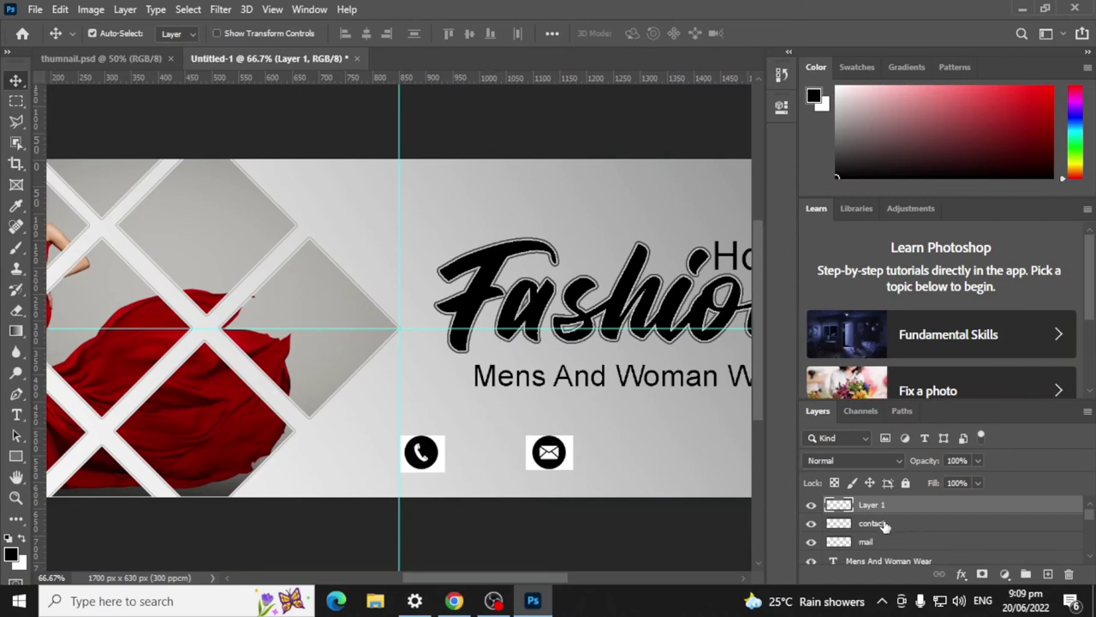
pyautogui.click(811, 522)
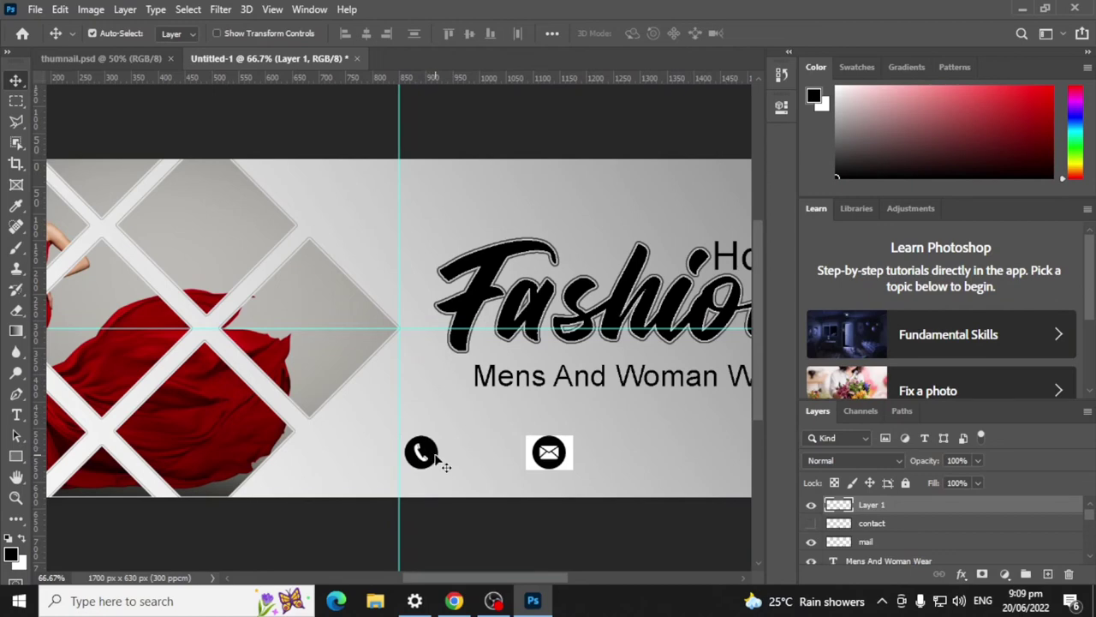
pyautogui.click(867, 542)
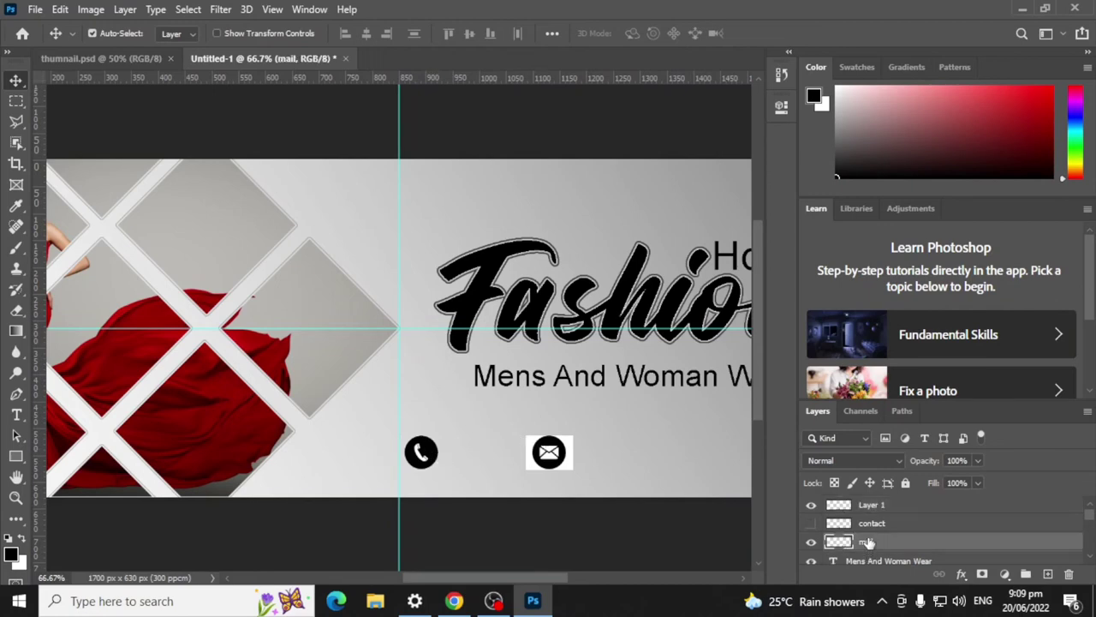
pyautogui.click(811, 523)
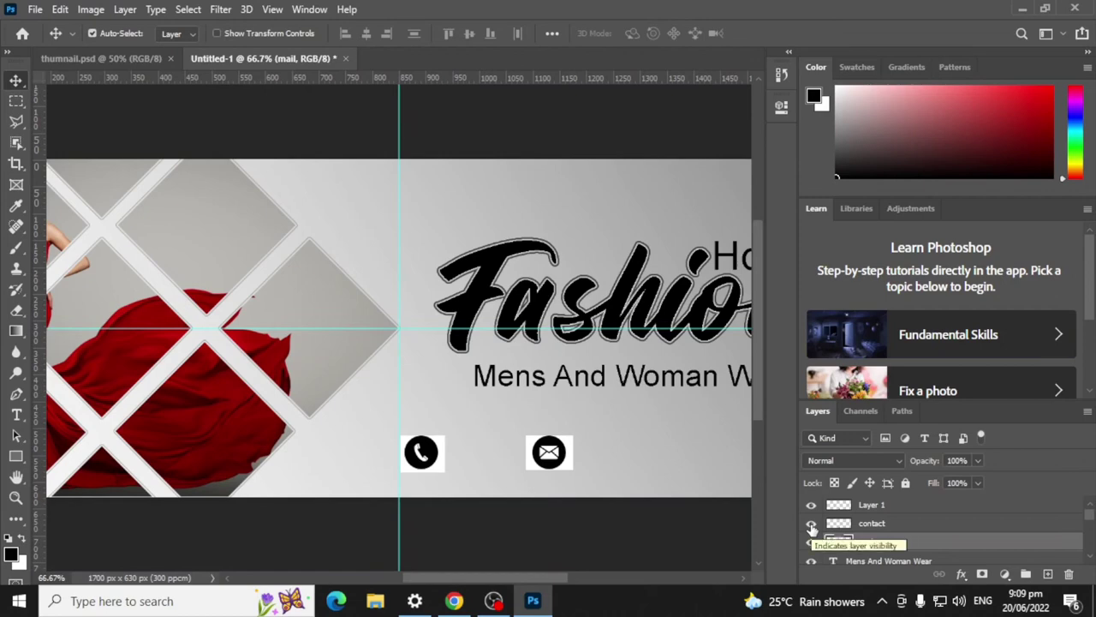
pyautogui.click(811, 523)
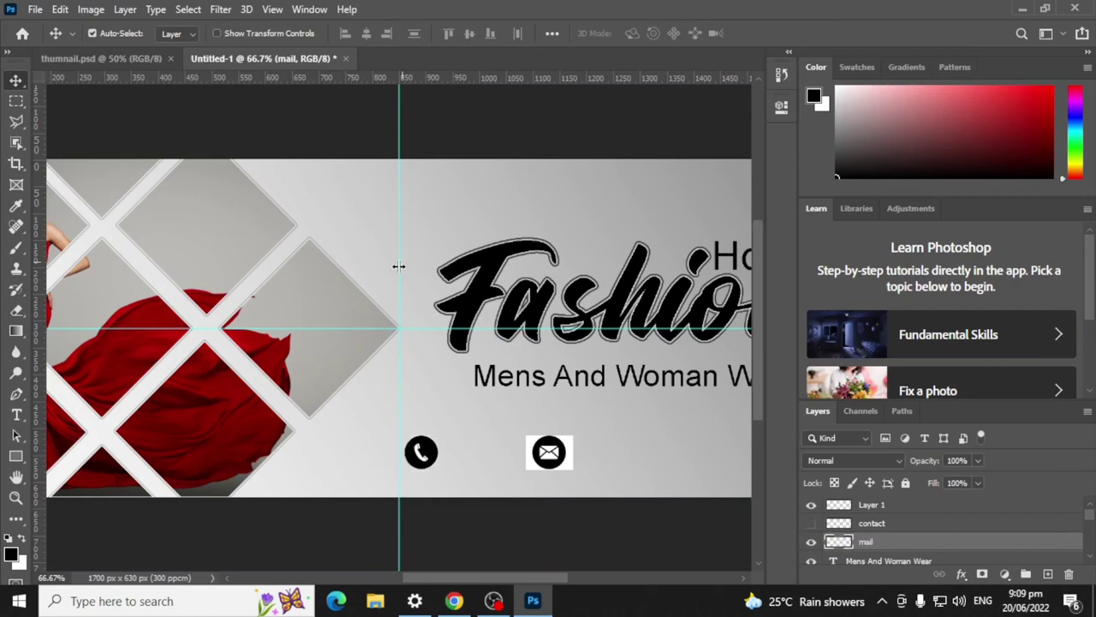
# Step: Select the envelope circle as subject, copy it to a new layer, and hide the original mail layer
pyautogui.click(189, 10)
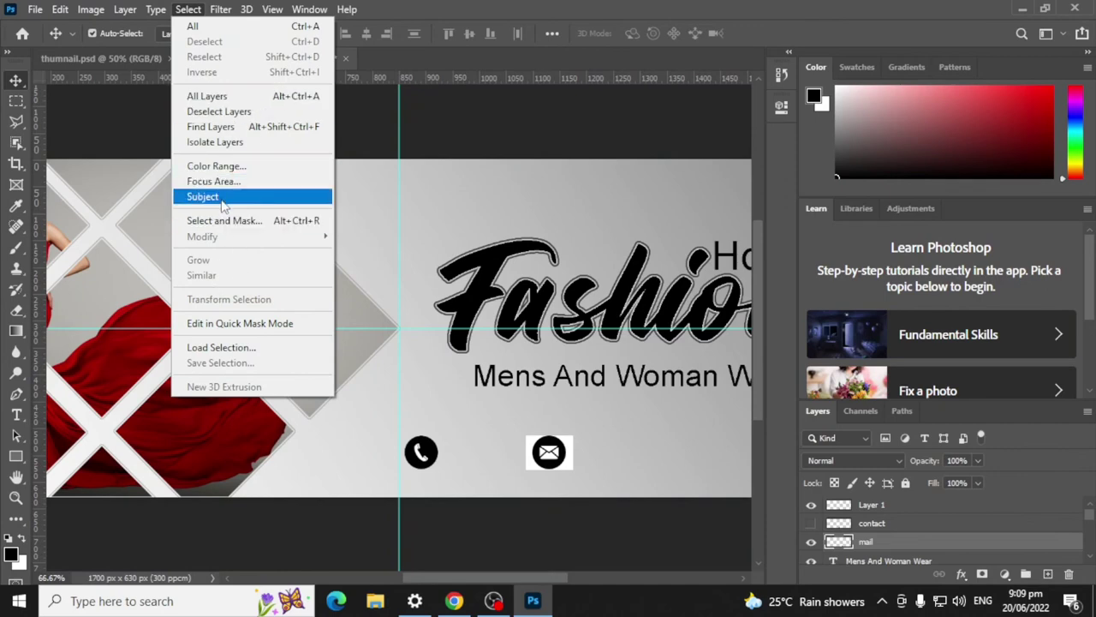
pyautogui.click(214, 196)
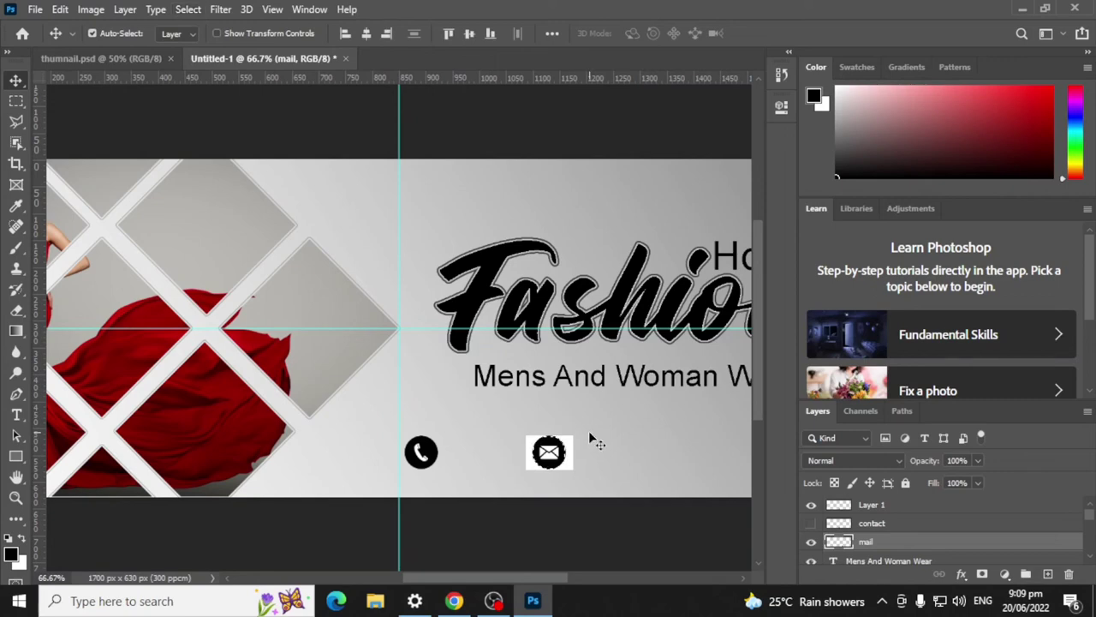
pyautogui.hotkey('ctrl', 'j')
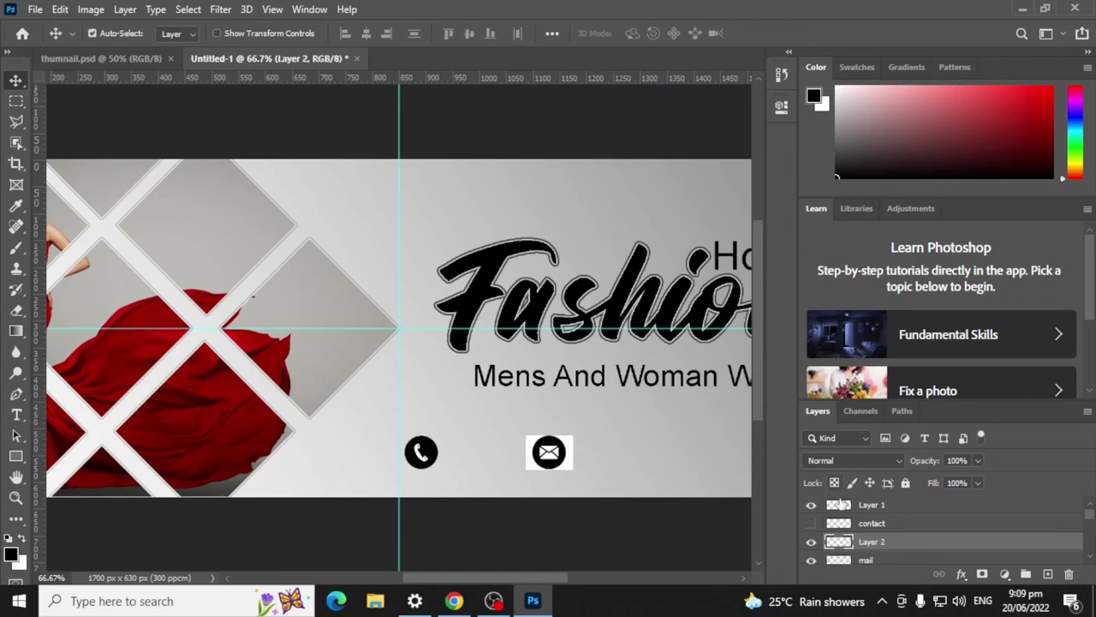
pyautogui.click(811, 543)
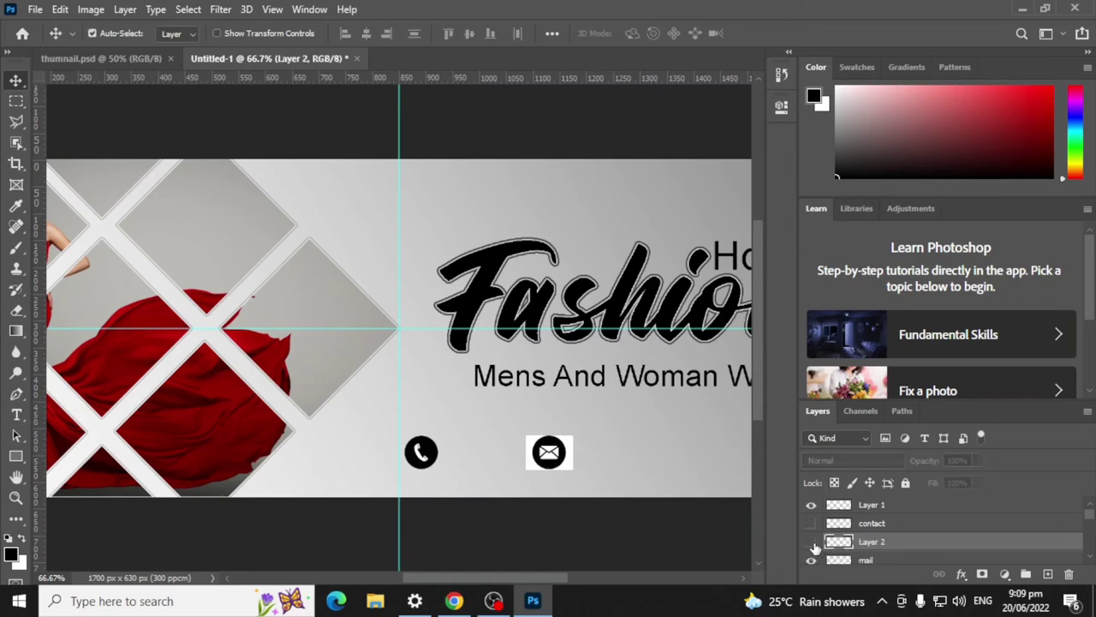
pyautogui.click(811, 542)
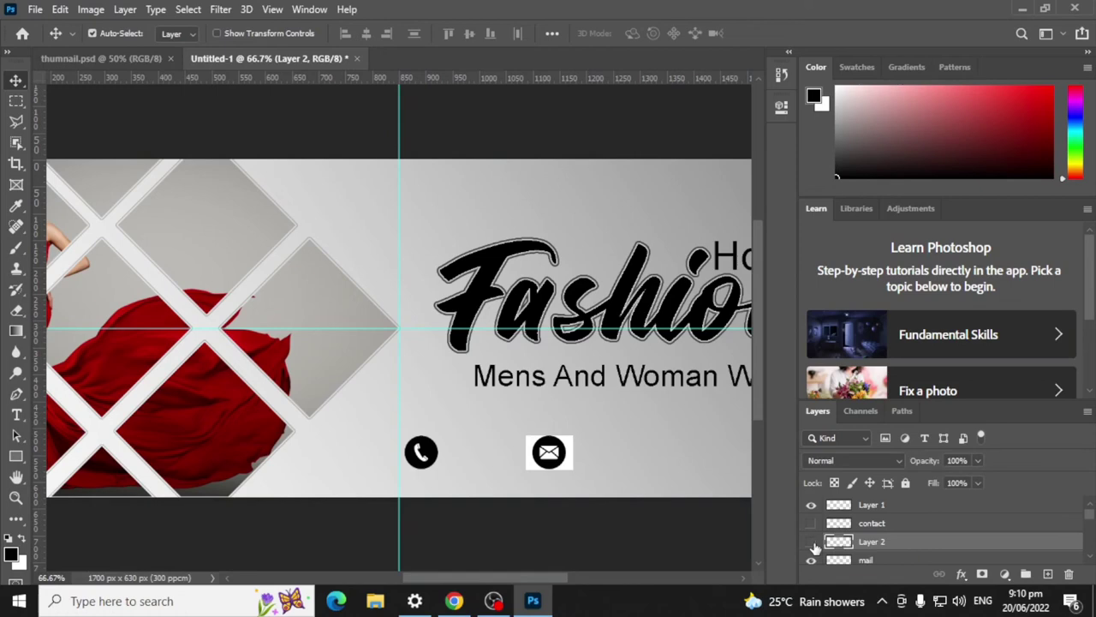
pyautogui.click(811, 542)
pyautogui.click(811, 505)
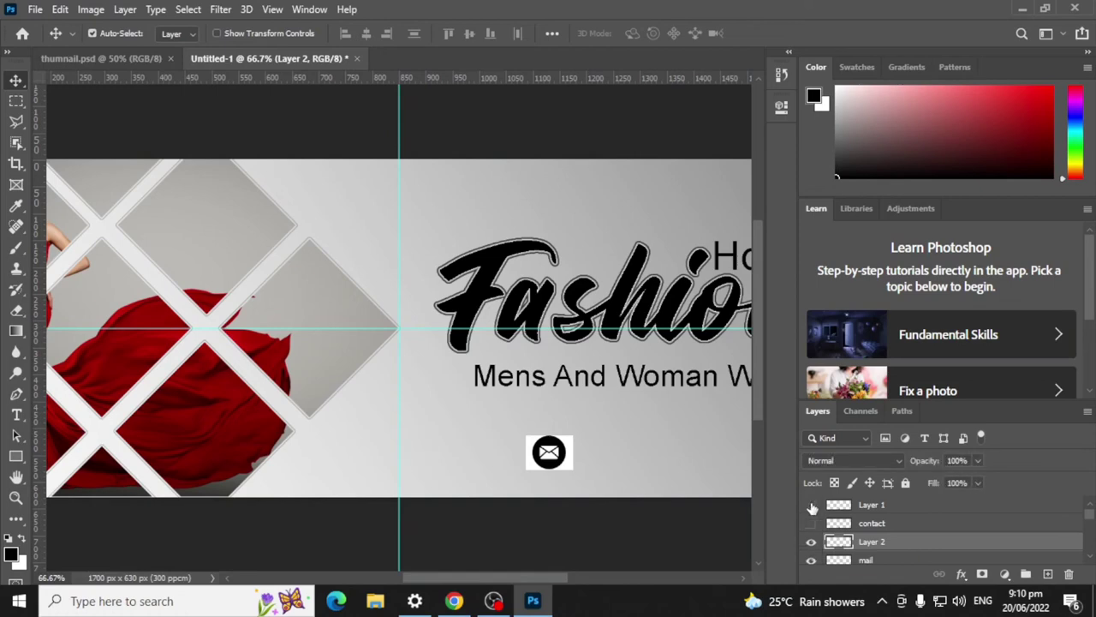
pyautogui.click(811, 507)
pyautogui.scroll(-1, 813, 533)
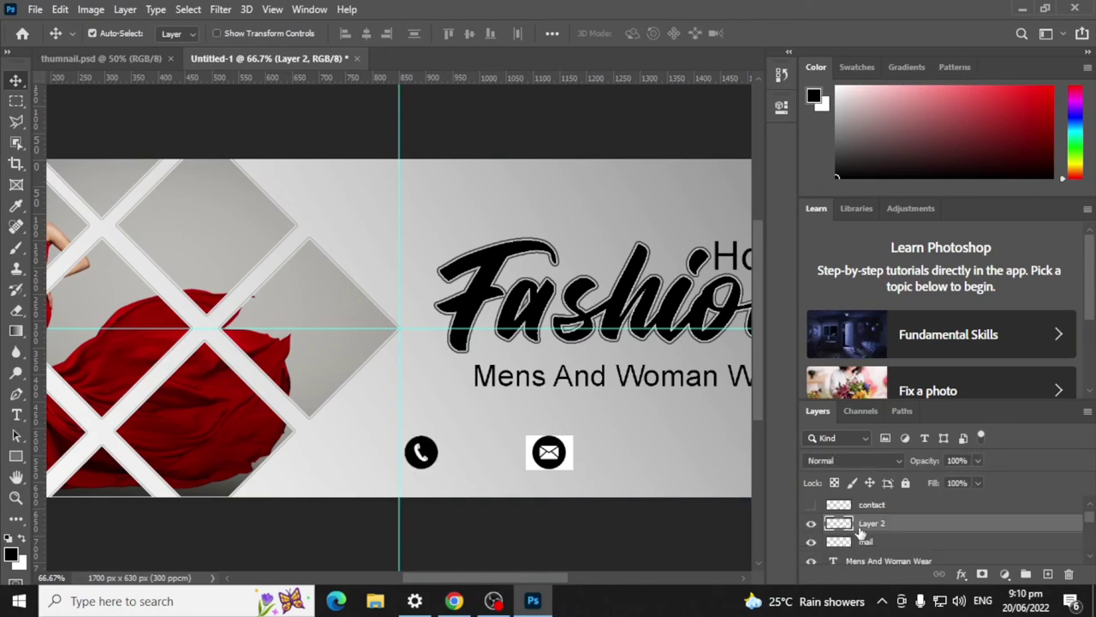
pyautogui.click(811, 543)
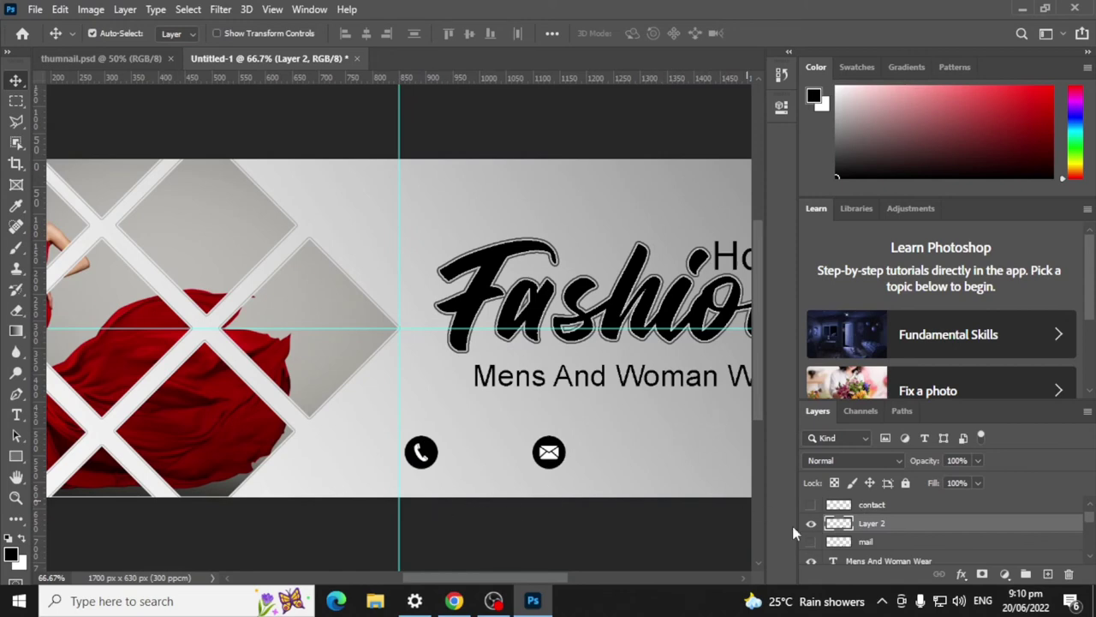
pyautogui.scroll(1, 600, 480)
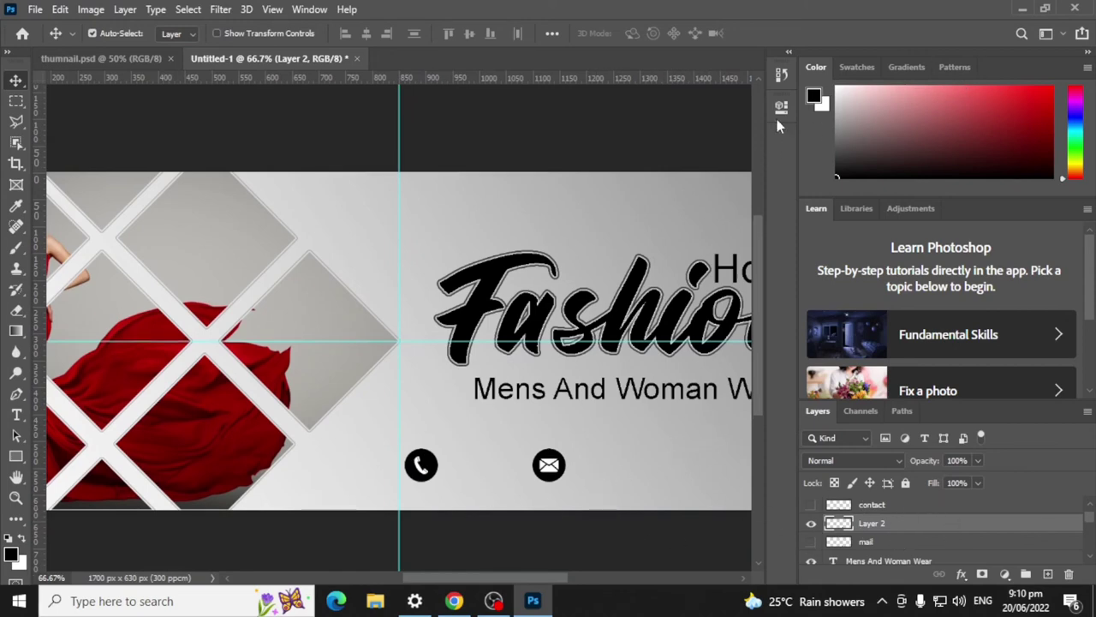
# Step: Shift the mail icon farther right along the row
pyautogui.hotkey('ctrl', '-')
pyautogui.hotkey('ctrl', '-')
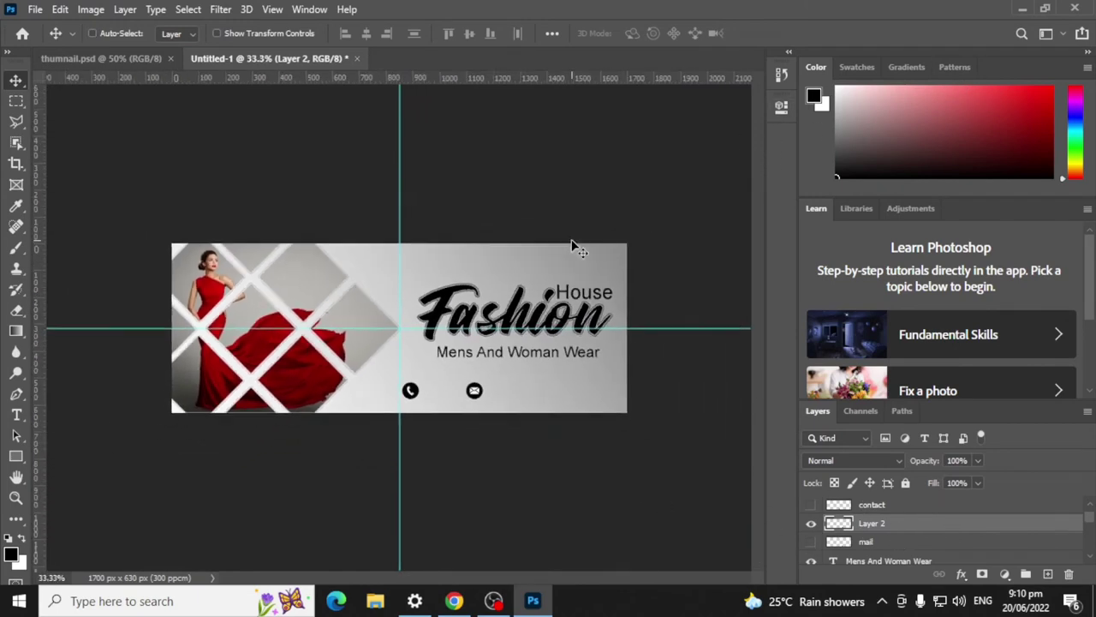
pyautogui.hotkey('ctrl', '+')
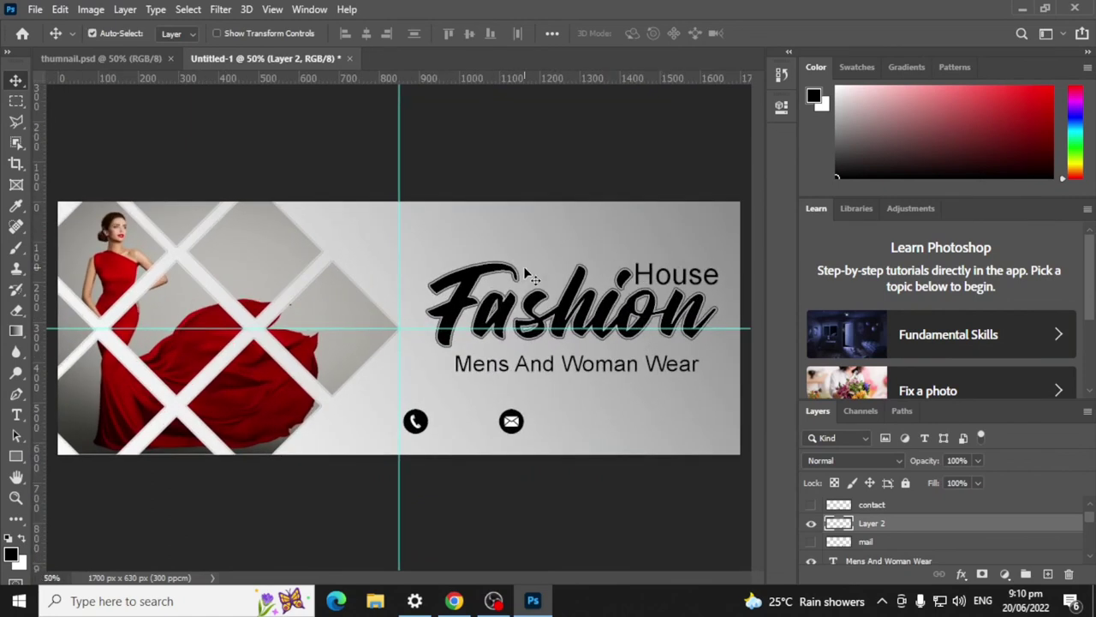
pyautogui.moveTo(519, 429); pyautogui.dragTo(585, 426)
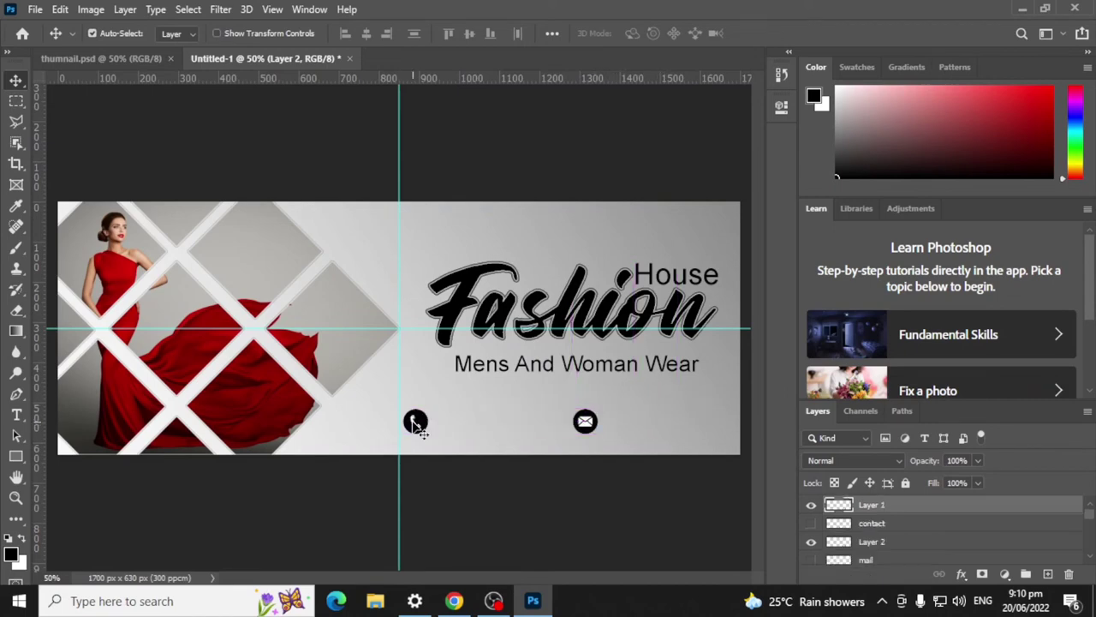
# Step: Scale the phone icon up slightly
pyautogui.click(413, 421)
pyautogui.hotkey('ctrl', 'shift', 'alt', 'n')
pyautogui.hotkey('ctrl', 't')
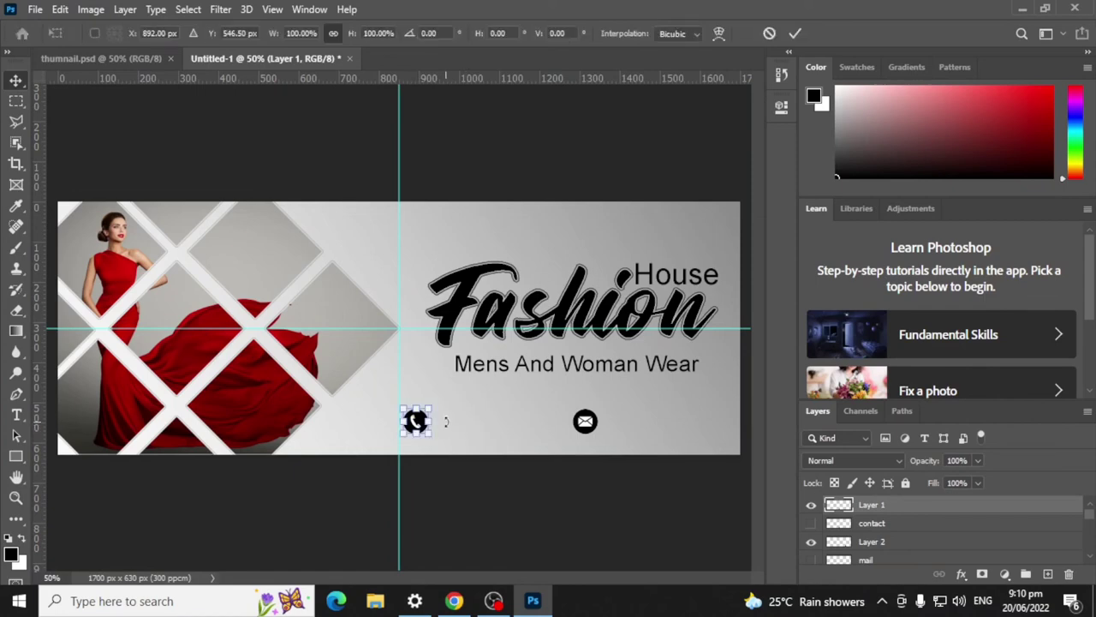
pyautogui.moveTo(433, 403); pyautogui.dragTo(435, 401)
pyautogui.click(794, 33)
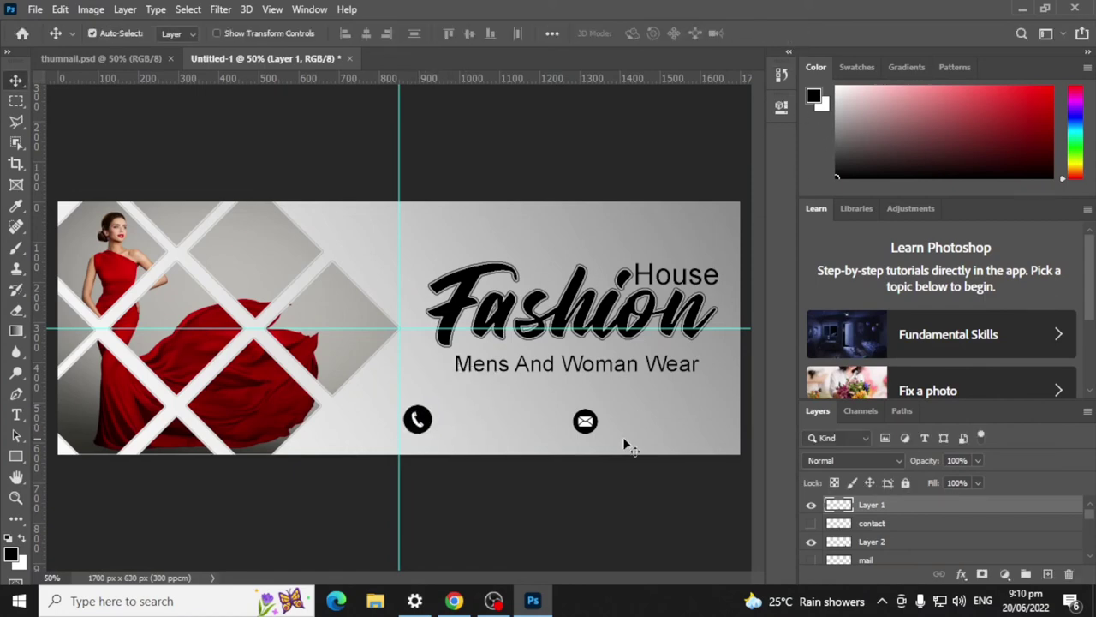
# Step: Enlarge the mail icon to match and align it level with the phone icon
pyautogui.click(591, 419)
pyautogui.hotkey('ctrl', 't')
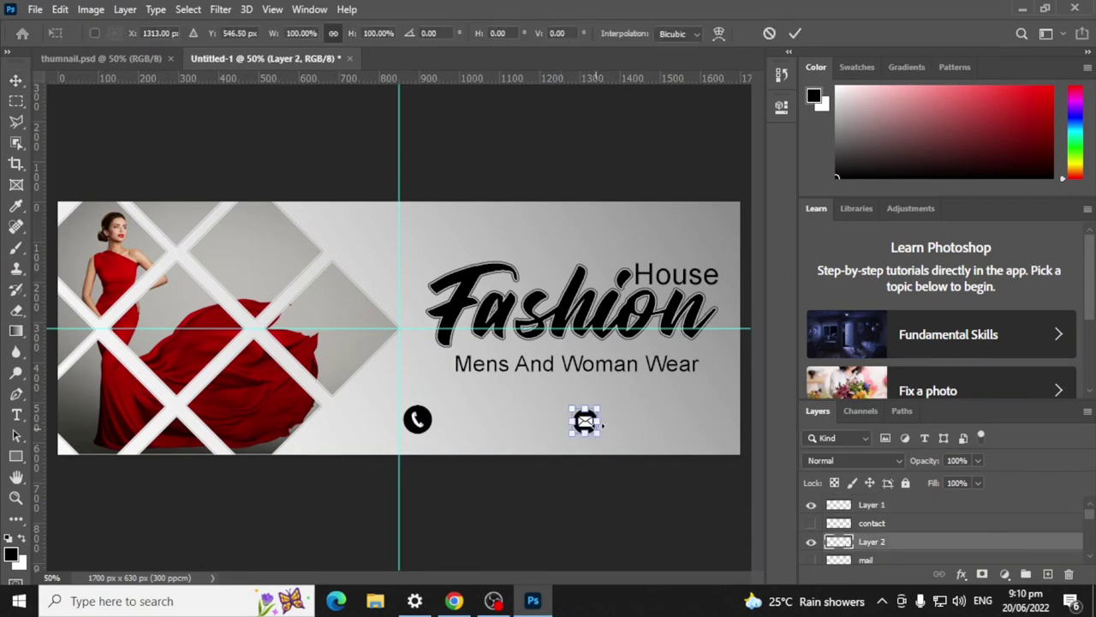
pyautogui.moveTo(598, 408); pyautogui.dragTo(610, 400)
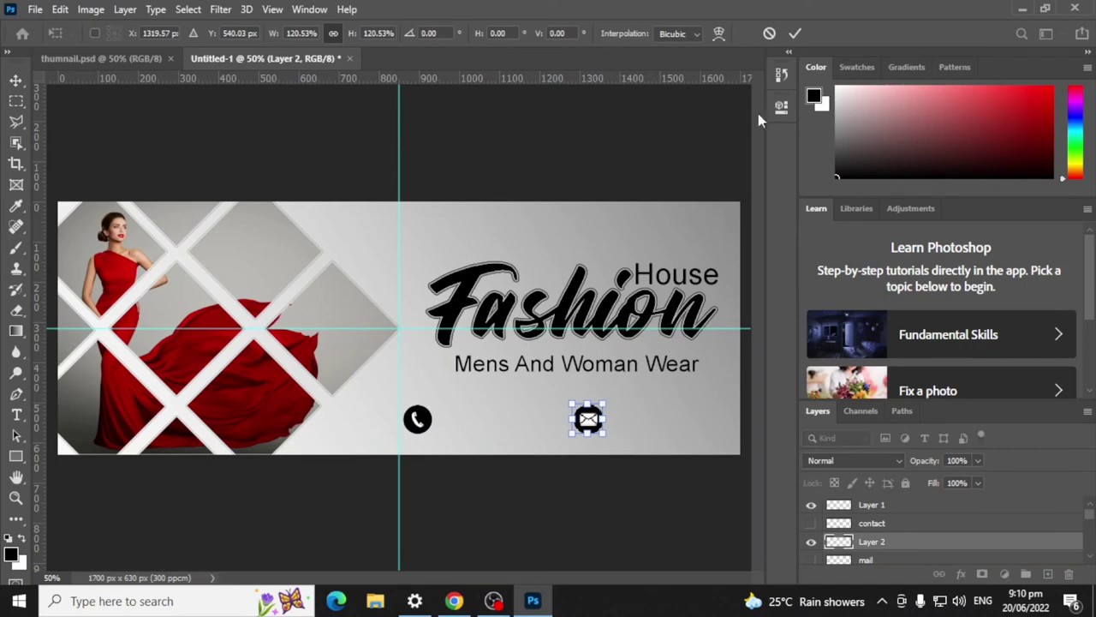
pyautogui.click(794, 33)
pyautogui.moveTo(598, 427); pyautogui.dragTo(598, 426)
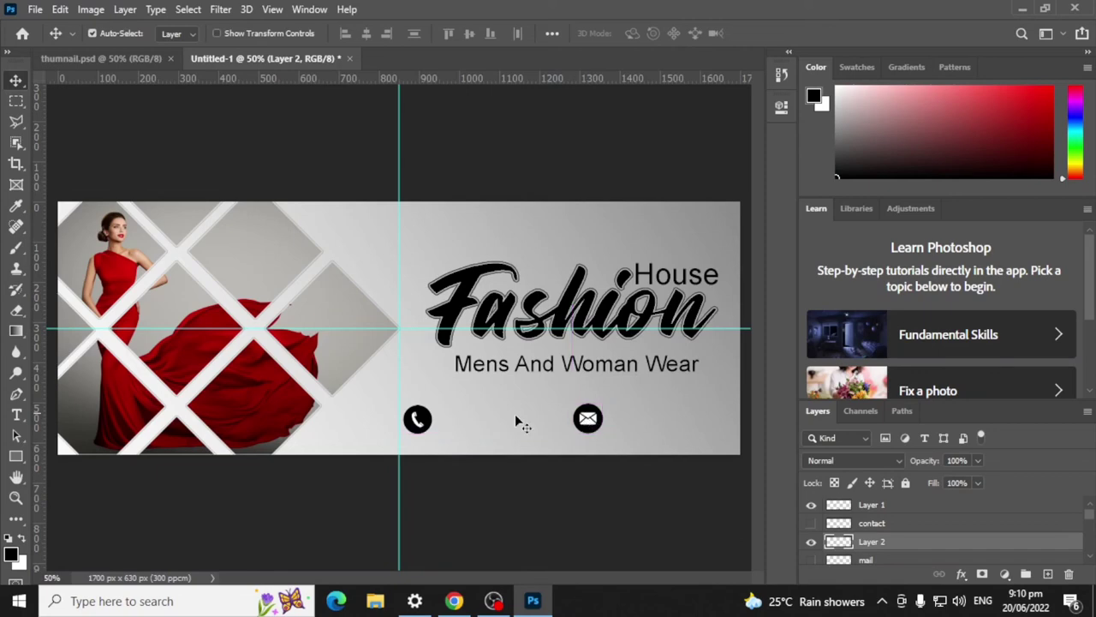
# Step: Add a text box of digits beside the phone icon and shrink it to 6 pt
pyautogui.click(17, 415)
pyautogui.click(442, 421)
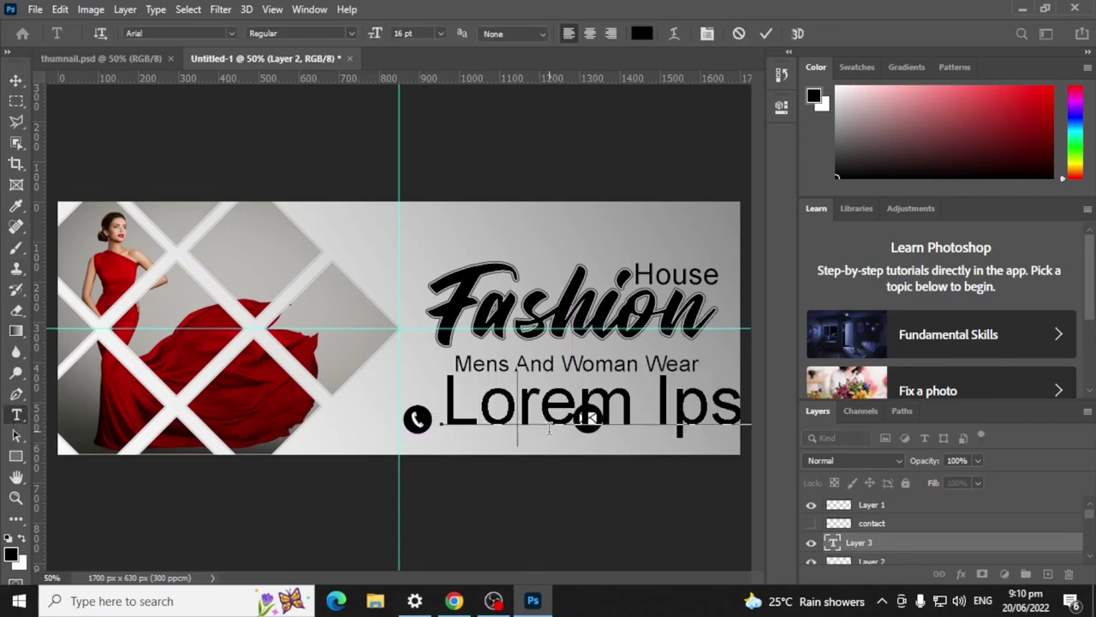
pyautogui.write('0975')
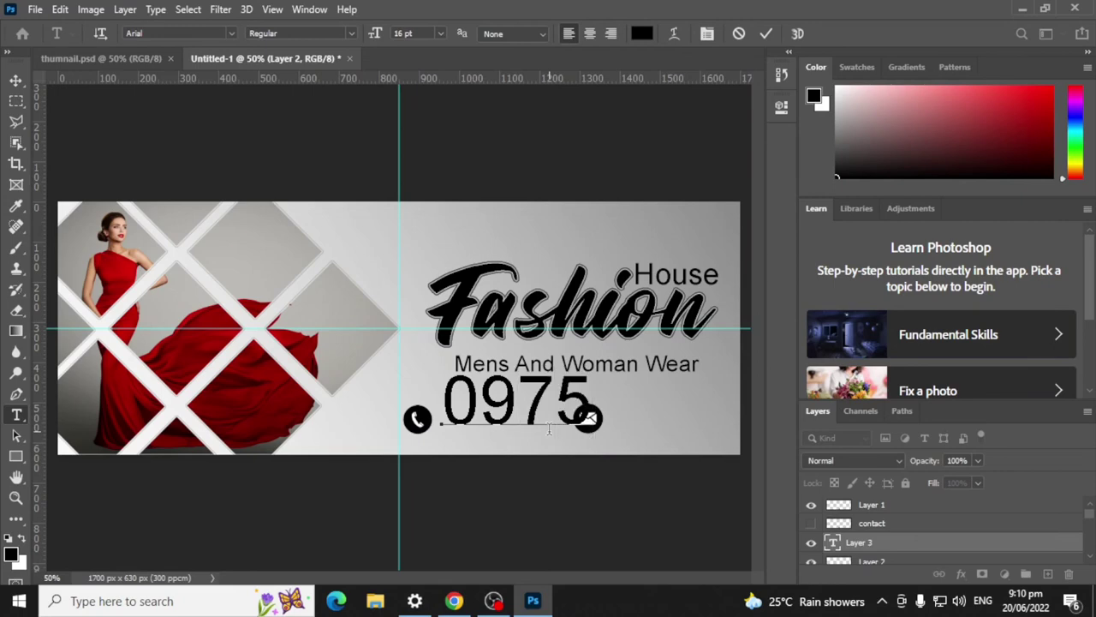
pyautogui.doubleClick(475, 386)
pyautogui.click(439, 34)
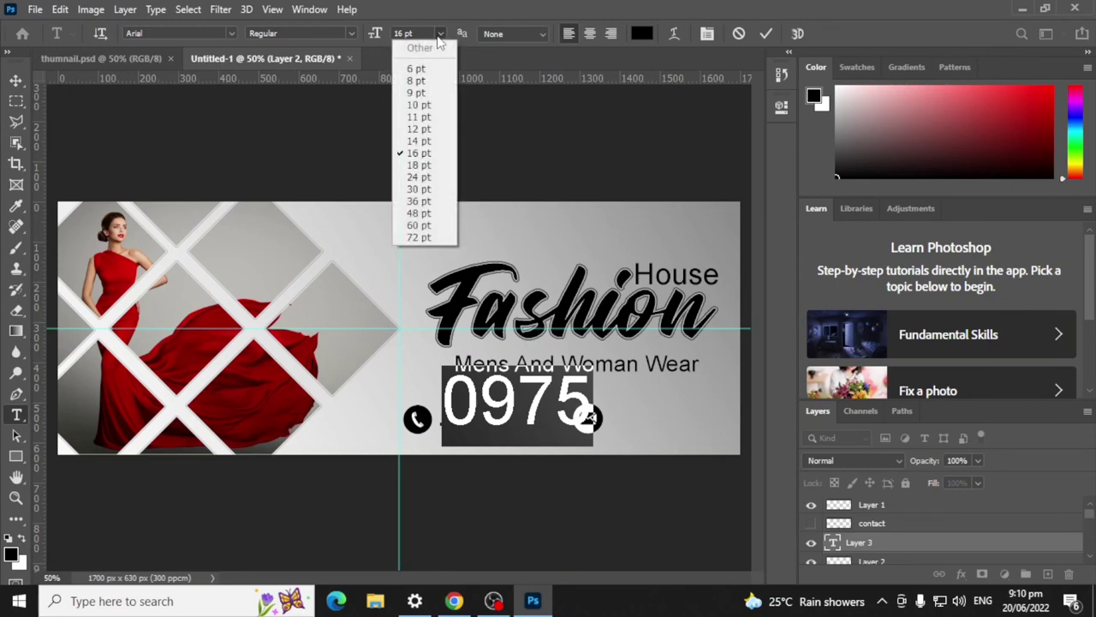
pyautogui.click(417, 102)
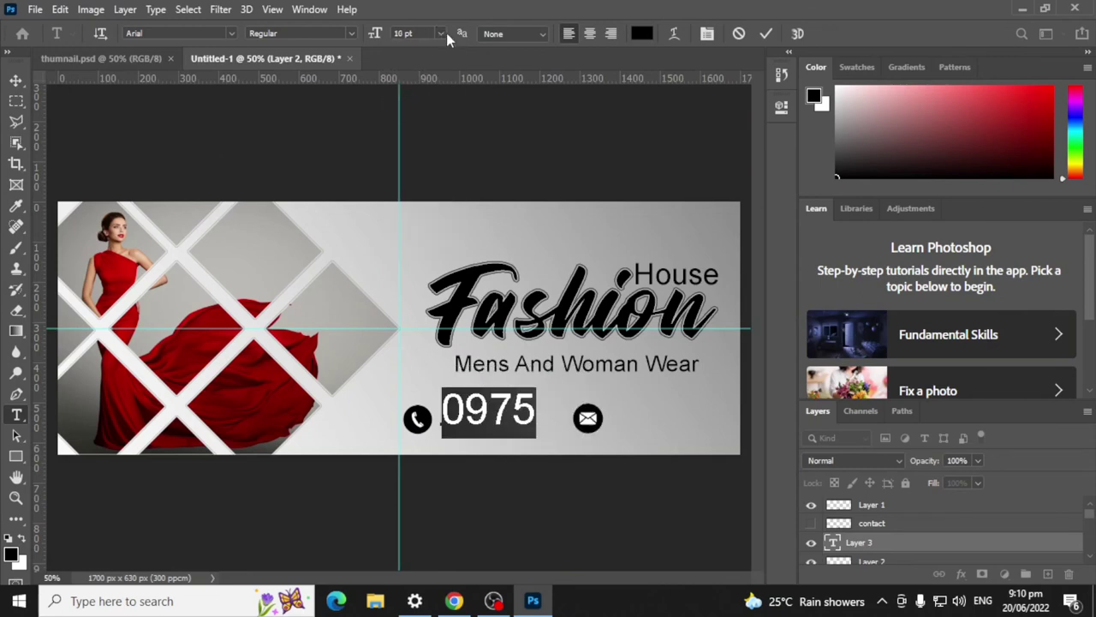
pyautogui.click(440, 33)
pyautogui.click(426, 84)
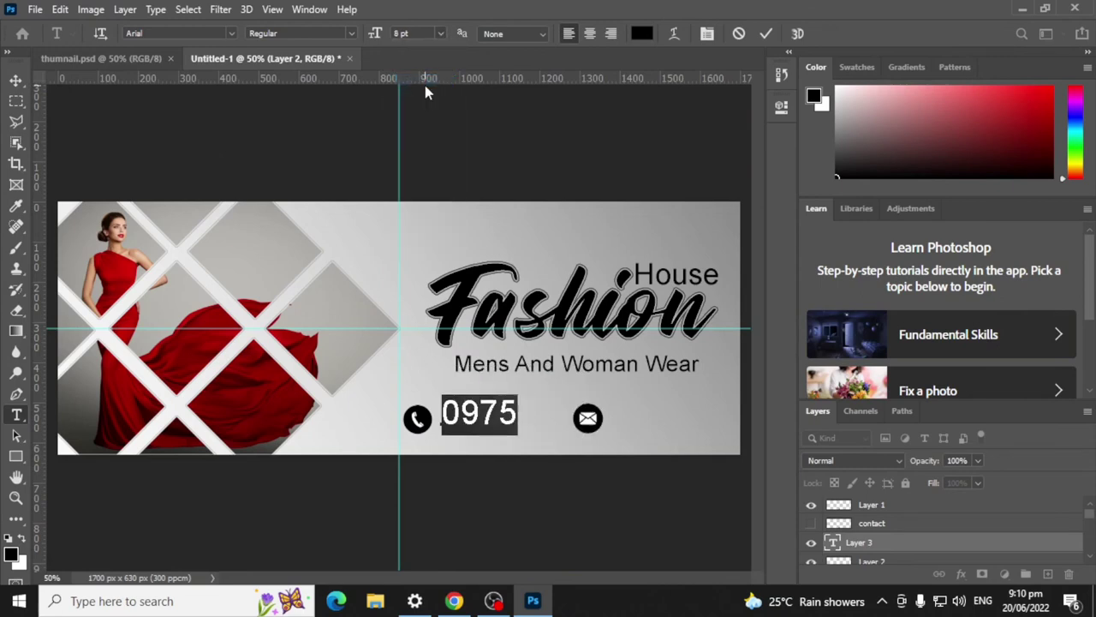
pyautogui.click(439, 33)
pyautogui.click(421, 68)
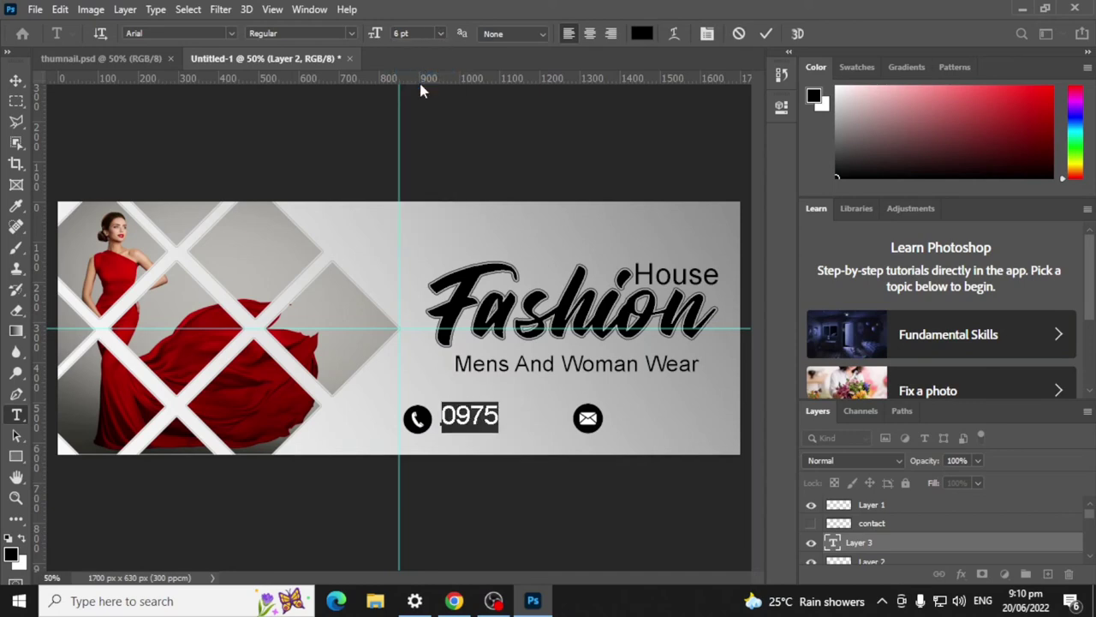
pyautogui.click(769, 34)
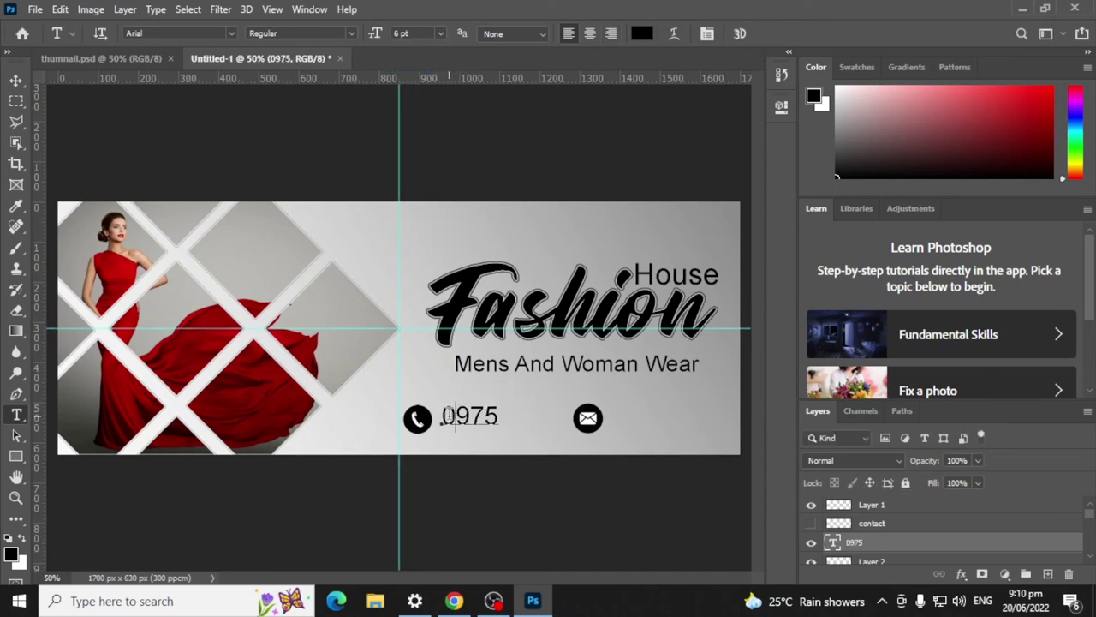
# Step: Replace the digits with the full phone number
pyautogui.moveTo(454, 417); pyautogui.dragTo(512, 428)
pyautogui.moveTo(441, 416); pyautogui.dragTo(556, 418)
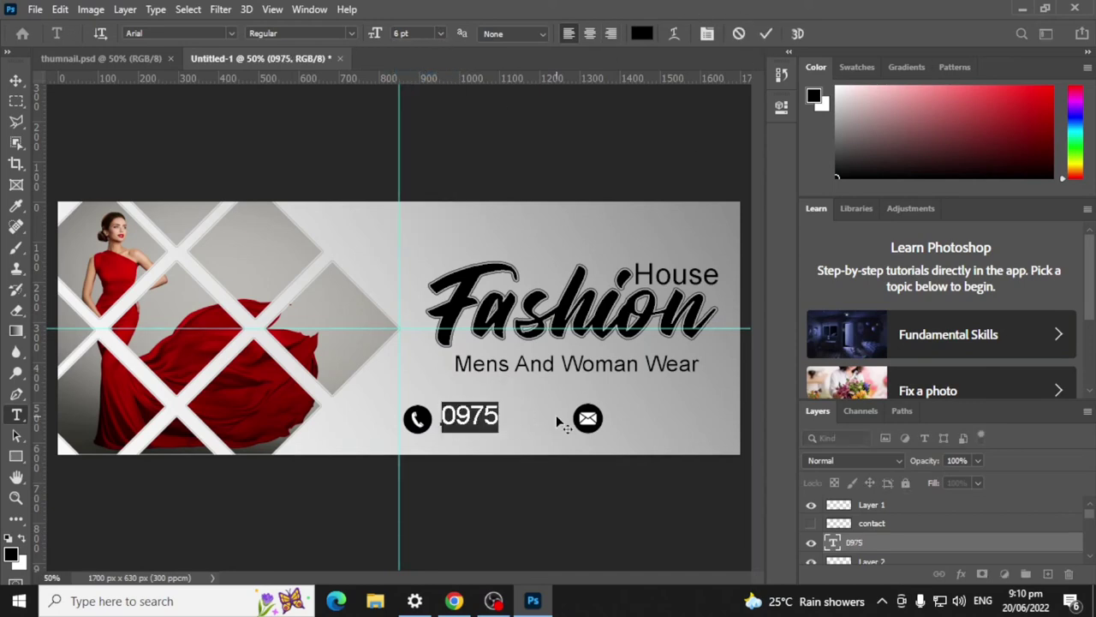
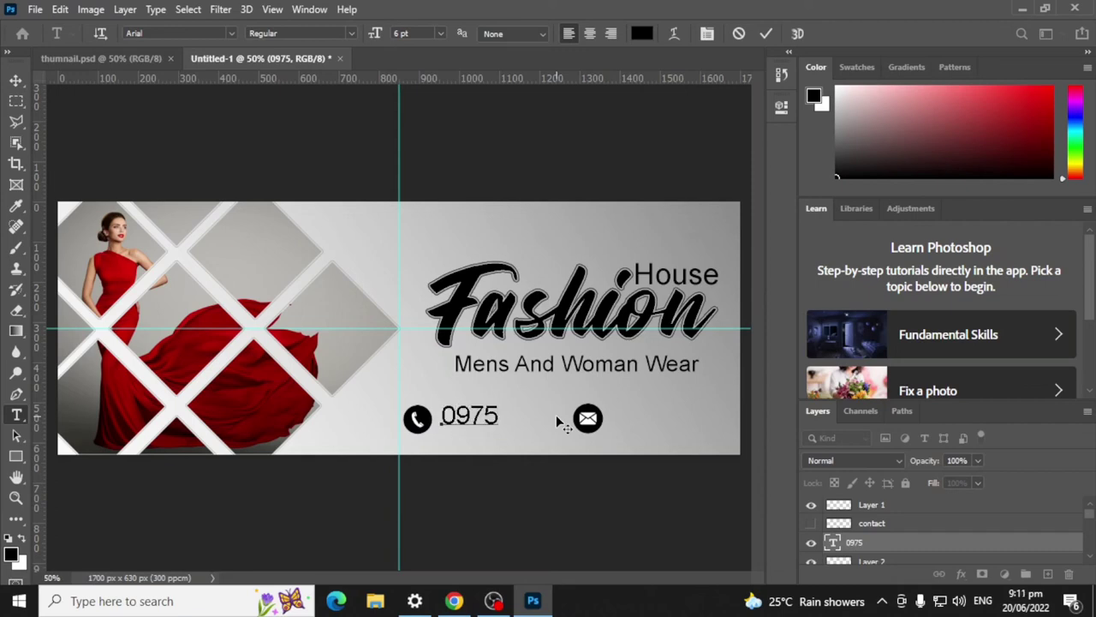
pyautogui.click(766, 33)
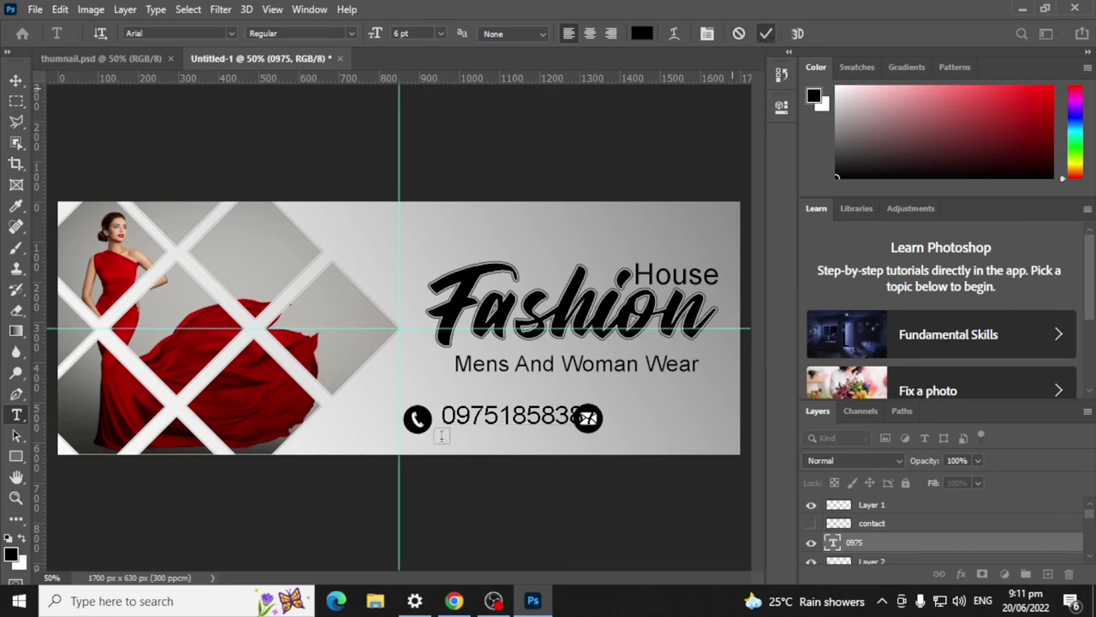
# Step: Scale the phone number down to about three quarters and nudge it left
pyautogui.hotkey('ctrl', 't')
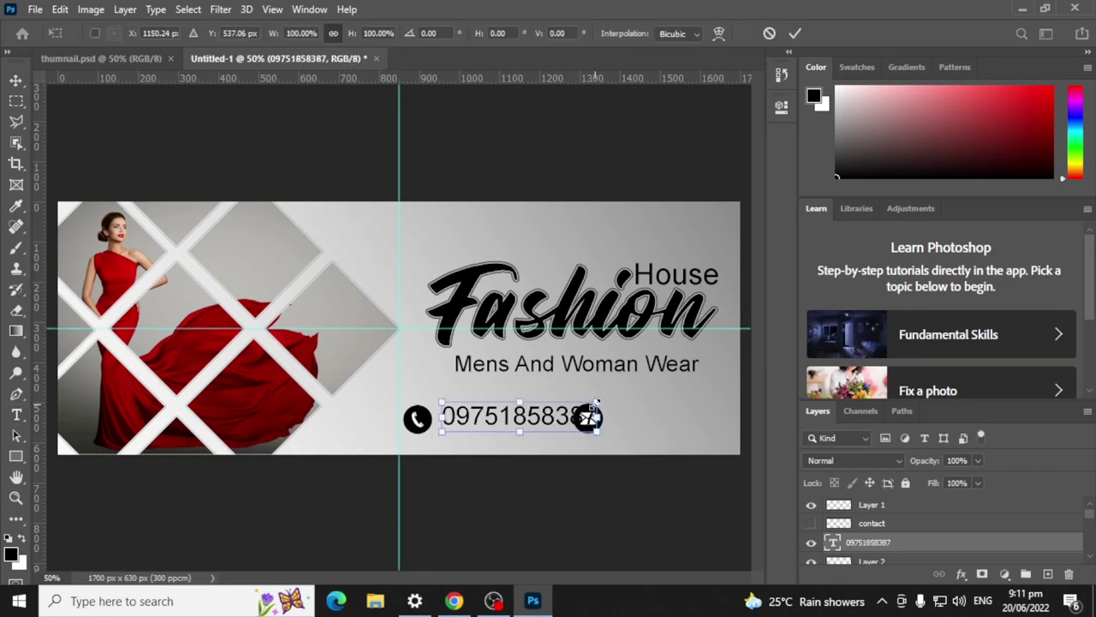
pyautogui.moveTo(602, 400); pyautogui.dragTo(557, 422)
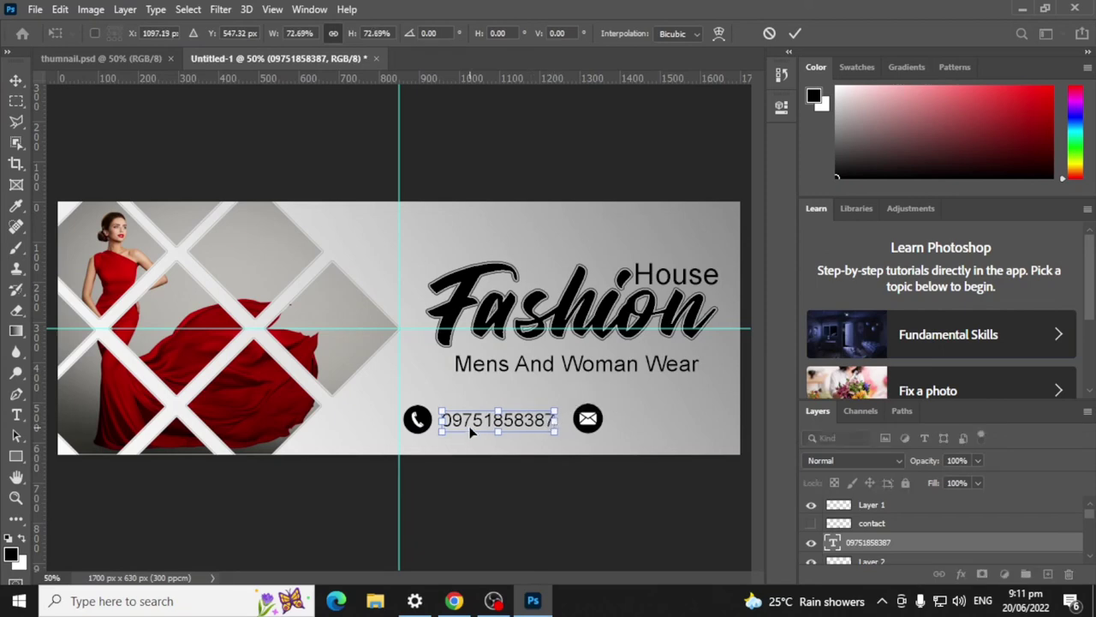
pyautogui.click(795, 33)
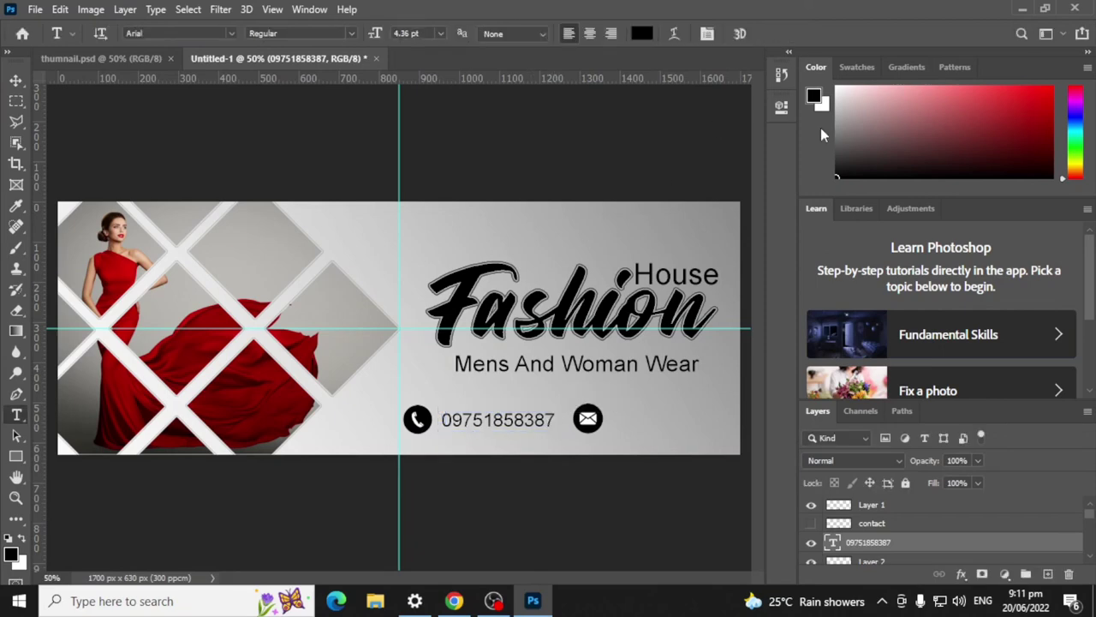
pyautogui.click(15, 79)
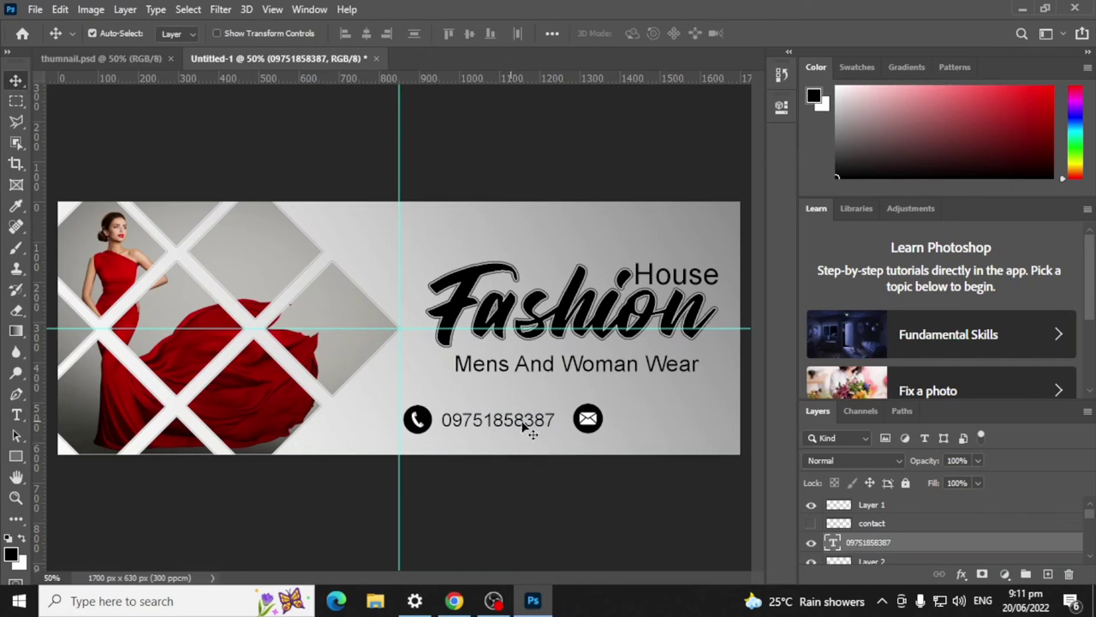
pyautogui.press('Left')
pyautogui.press('Left')
pyautogui.press('Left')
pyautogui.press('Left')
pyautogui.press('Left')
pyautogui.press('Left')
pyautogui.press('Left')
pyautogui.press('Left')
pyautogui.press('Left')
pyautogui.press('Left')
pyautogui.press('Left')
pyautogui.press('Left')
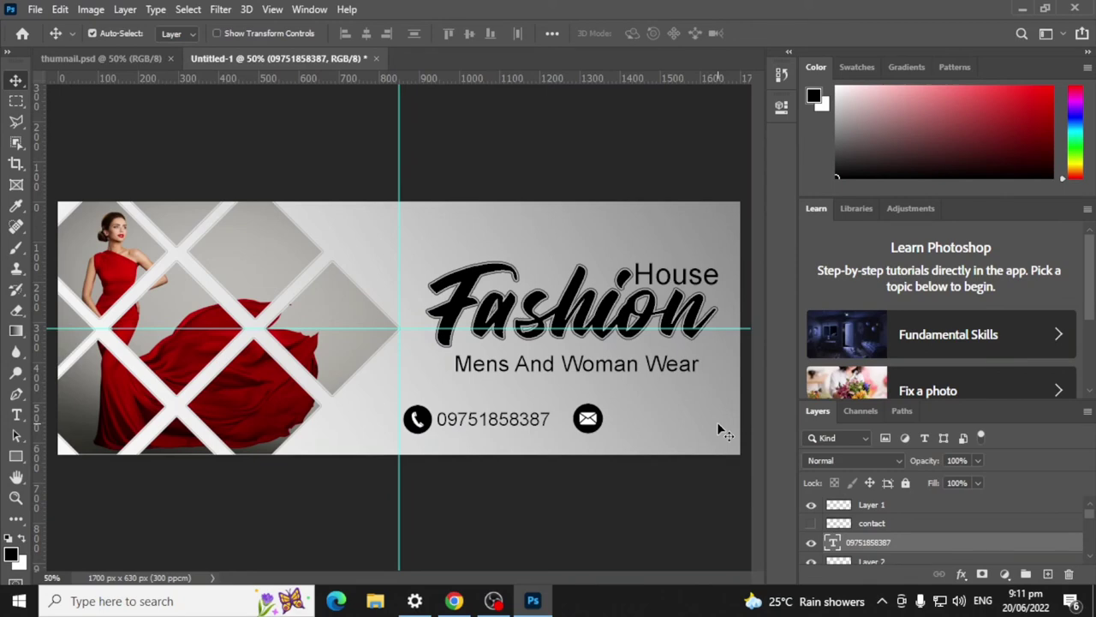
# Step: Duplicate the phone number layer and shift the copy beside the mail icon
pyautogui.press('Left')
pyautogui.press('Left')
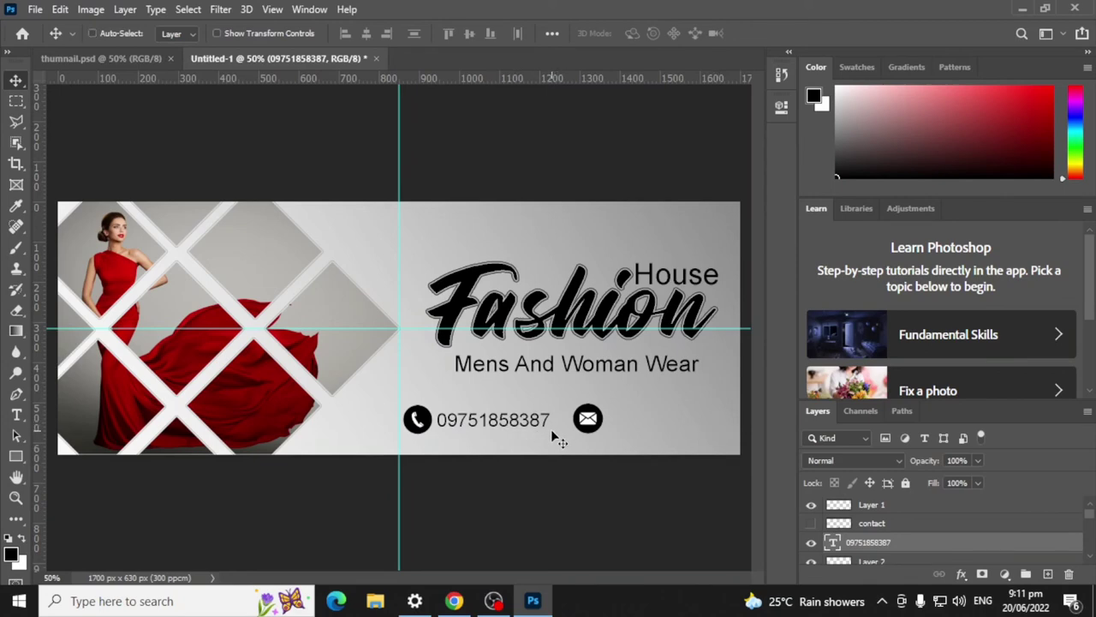
pyautogui.hotkey('ctrl', 'j')
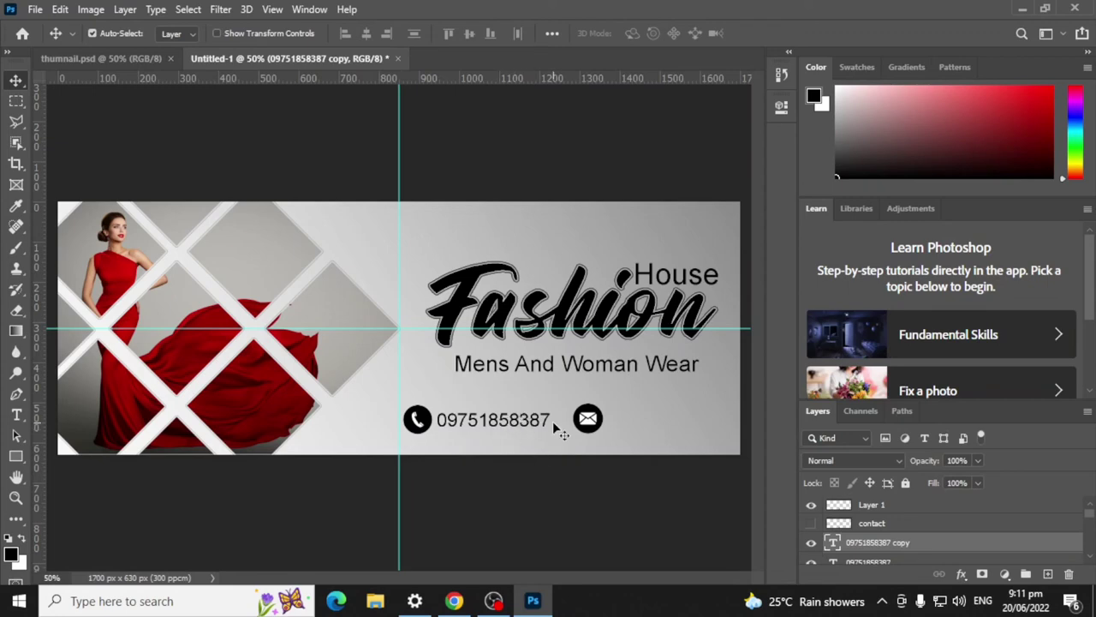
pyautogui.hotkey('shift', 'Right')
pyautogui.hotkey('shift', 'Right')
pyautogui.hotkey('shift', 'Right')
pyautogui.hotkey('shift', 'Right')
pyautogui.hotkey('shift', 'Right')
pyautogui.hotkey('shift', 'Right')
pyautogui.hotkey('shift', 'Right')
pyautogui.hotkey('shift', 'Right')
pyautogui.hotkey('shift', 'Right')
pyautogui.hotkey('shift', 'Right')
pyautogui.hotkey('shift', 'Right')
pyautogui.hotkey('shift', 'Right')
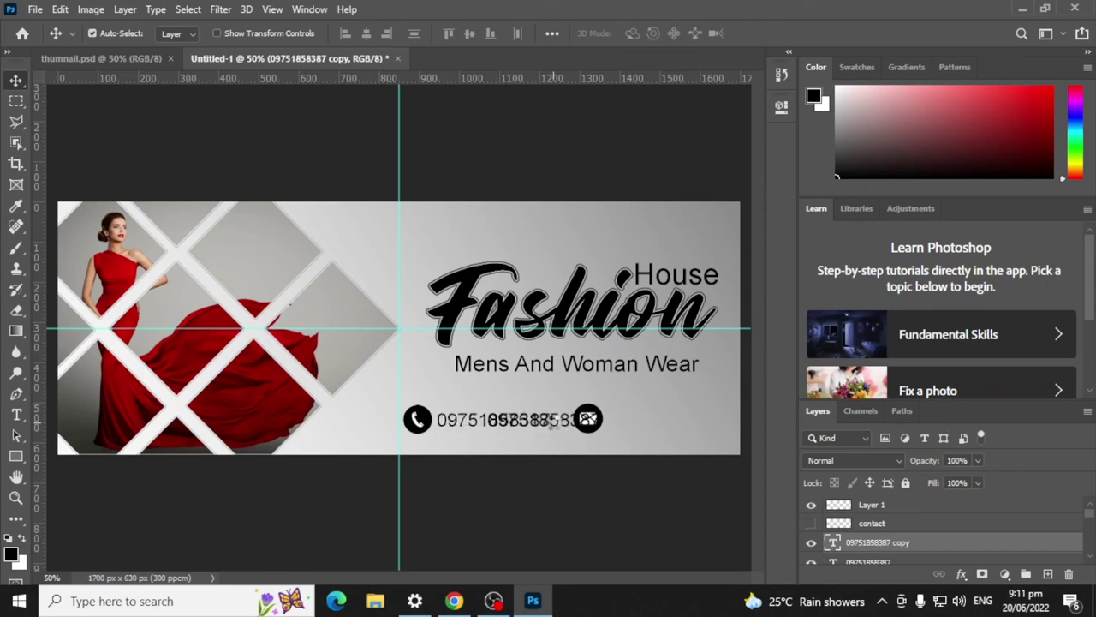
pyautogui.hotkey('shift', 'Right')
pyautogui.hotkey('shift', 'Right')
pyautogui.hotkey('shift', 'Right')
pyautogui.hotkey('shift', 'Right')
pyautogui.hotkey('shift', 'Right')
pyautogui.hotkey('shift', 'Right')
pyautogui.hotkey('shift', 'Right')
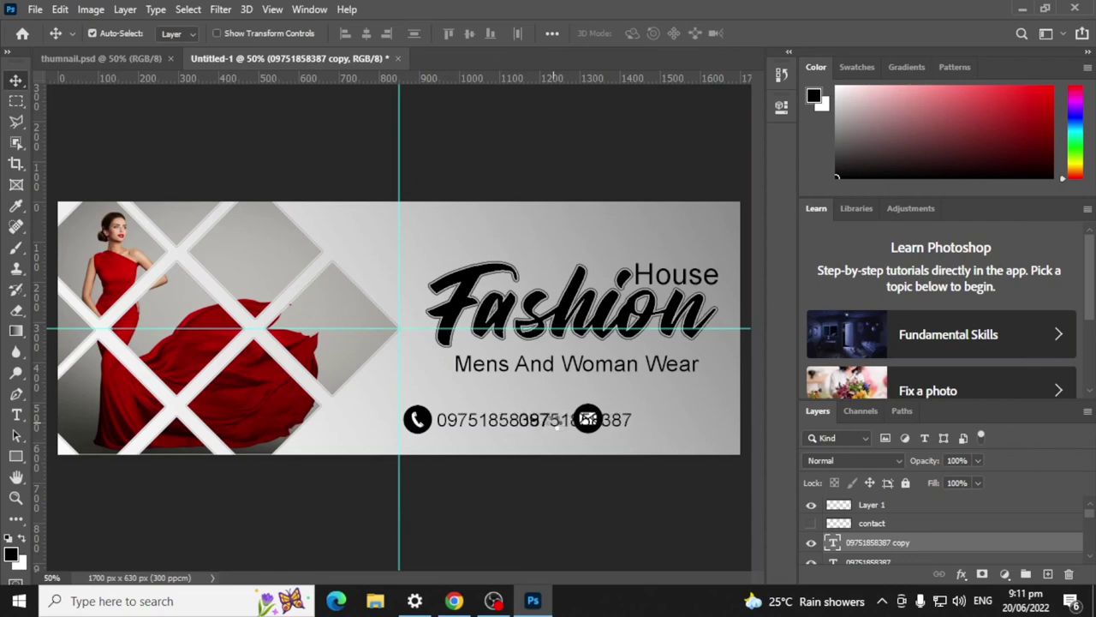
pyautogui.hotkey('shift', 'Right')
pyautogui.hotkey('shift', 'Right')
pyautogui.hotkey('shift', 'Right')
pyautogui.hotkey('shift', 'Right')
pyautogui.hotkey('shift', 'Right')
pyautogui.hotkey('shift', 'Right')
pyautogui.hotkey('shift', 'Right')
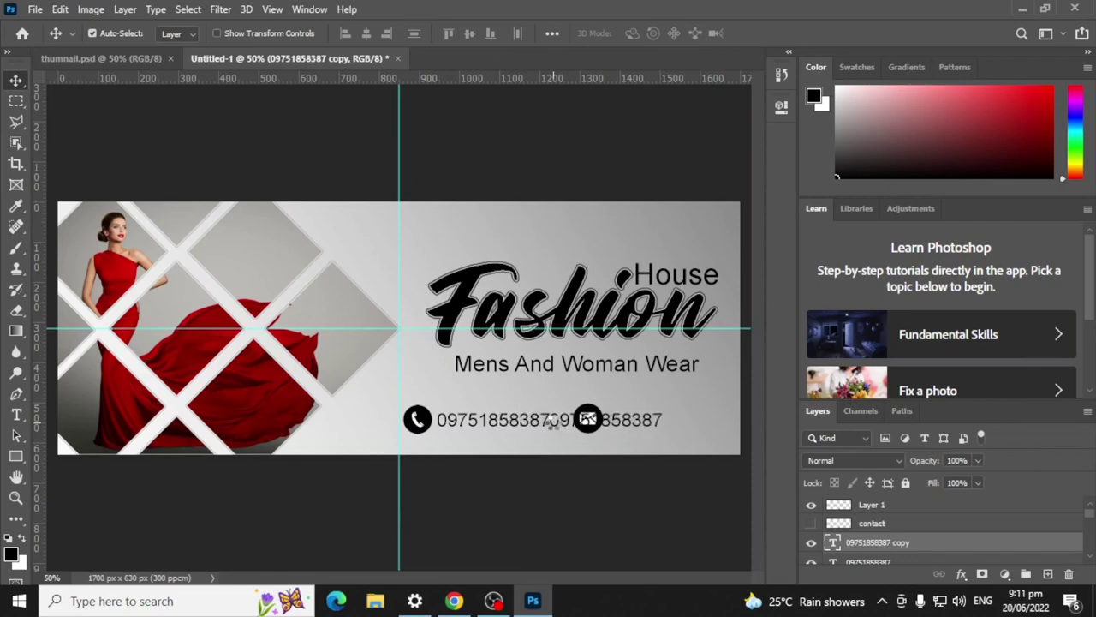
pyautogui.hotkey('shift', 'Right')
pyautogui.hotkey('shift', 'Right')
pyautogui.hotkey('shift', 'Right')
pyautogui.hotkey('shift', 'Right')
pyautogui.hotkey('shift', 'Right')
pyautogui.hotkey('shift', 'Right')
pyautogui.hotkey('shift', 'Right')
pyautogui.hotkey('shift', 'Right')
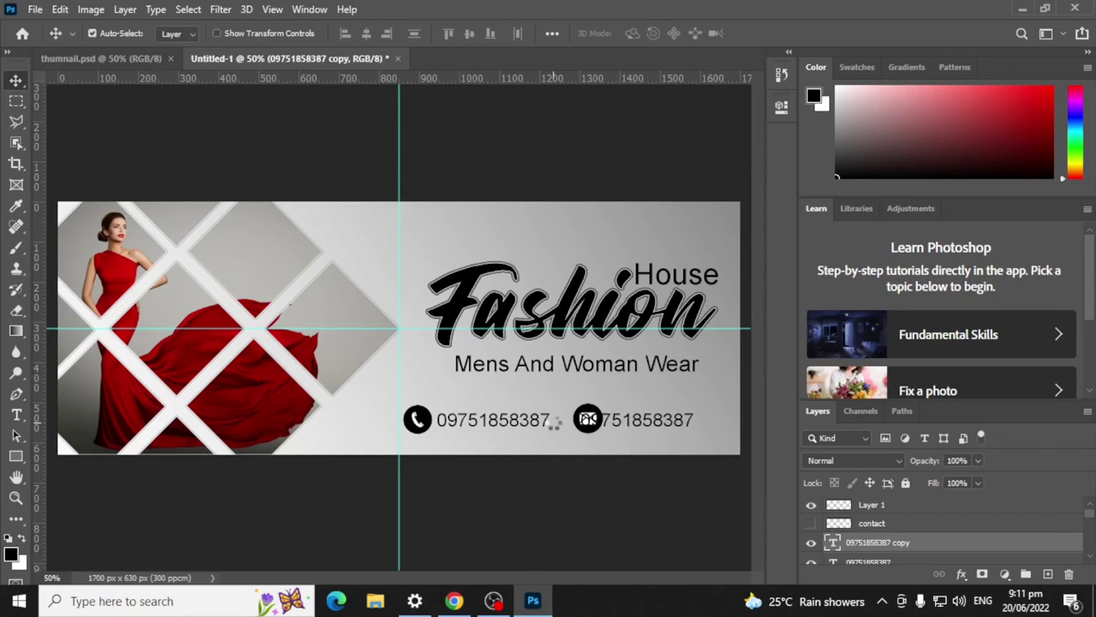
pyautogui.hotkey('shift', 'Right')
pyautogui.hotkey('shift', 'Right')
pyautogui.hotkey('shift', 'Right')
pyautogui.hotkey('shift', 'Right')
pyautogui.hotkey('shift', 'Right')
pyautogui.hotkey('shift', 'Right')
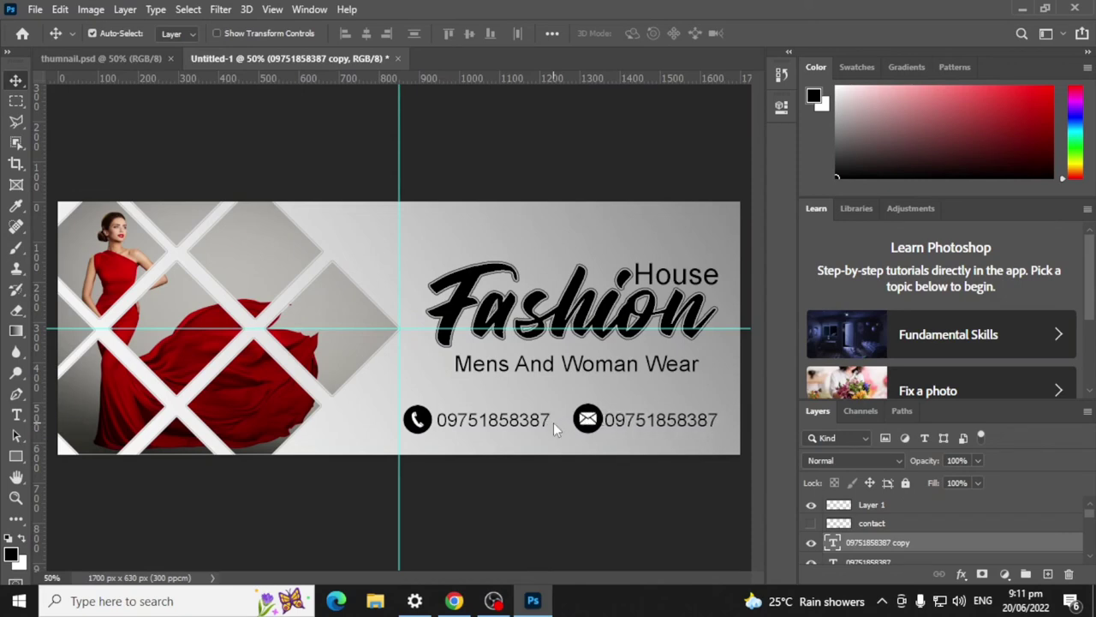
pyautogui.press('Right')
pyautogui.press('Right')
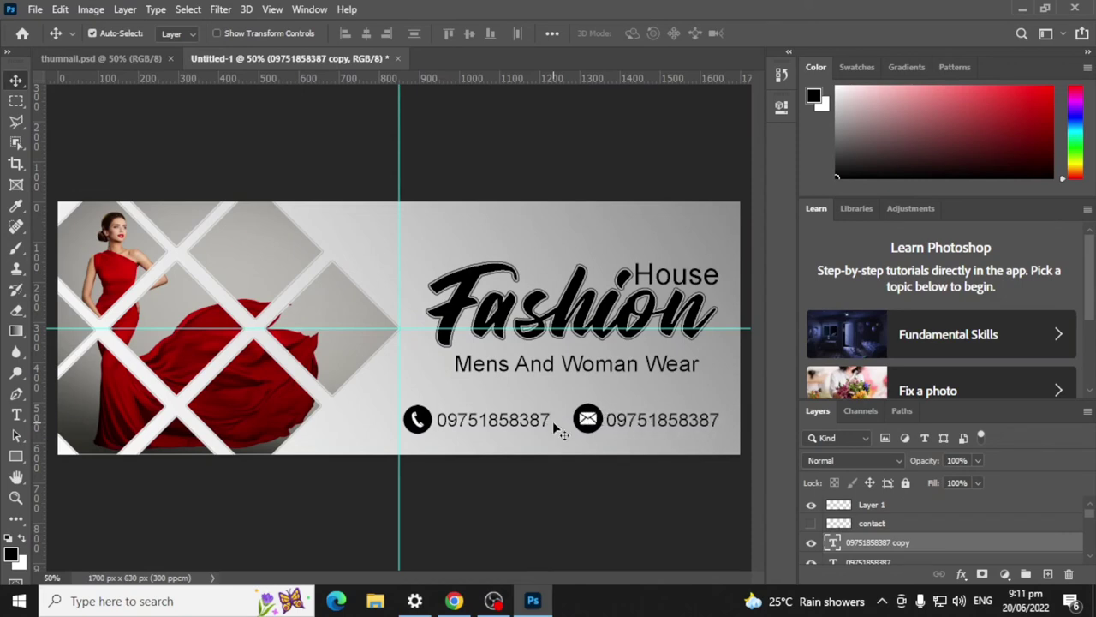
# Step: Nudge the mail icon and both phone numbers left to even out the spacing
pyautogui.click(593, 424)
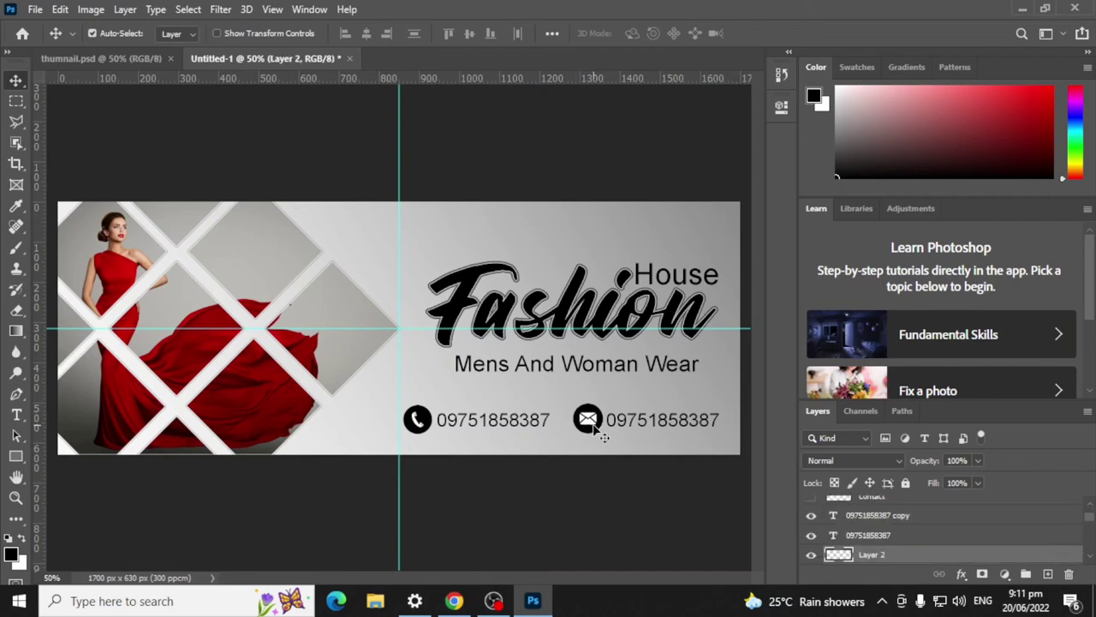
pyautogui.press('Left')
pyautogui.press('Left')
pyautogui.press('Left')
pyautogui.press('Left')
pyautogui.press('Left')
pyautogui.press('Left')
pyautogui.press('Left')
pyautogui.press('Left')
pyautogui.press('Left')
pyautogui.press('Left')
pyautogui.press('Left')
pyautogui.press('Left')
pyautogui.press('Left')
pyautogui.press('Left')
pyautogui.press('Left')
pyautogui.press('Left')
pyautogui.press('Left')
pyautogui.press('Left')
pyautogui.click(471, 419)
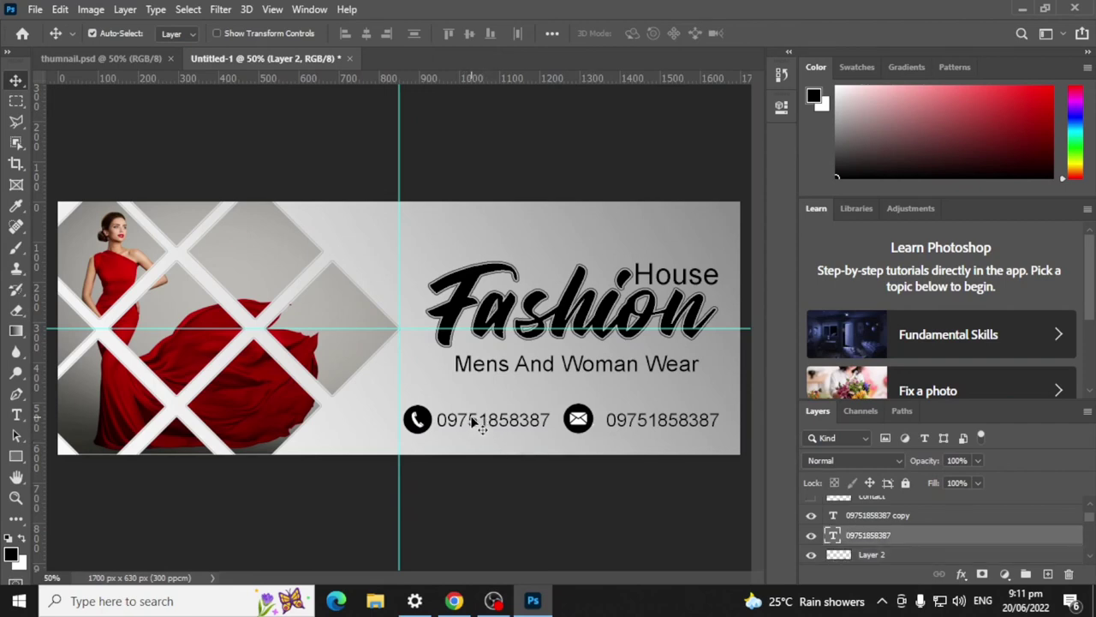
pyautogui.press('Left')
pyautogui.press('Left')
pyautogui.press('Left')
pyautogui.press('Left')
pyautogui.press('Left')
pyautogui.press('Left')
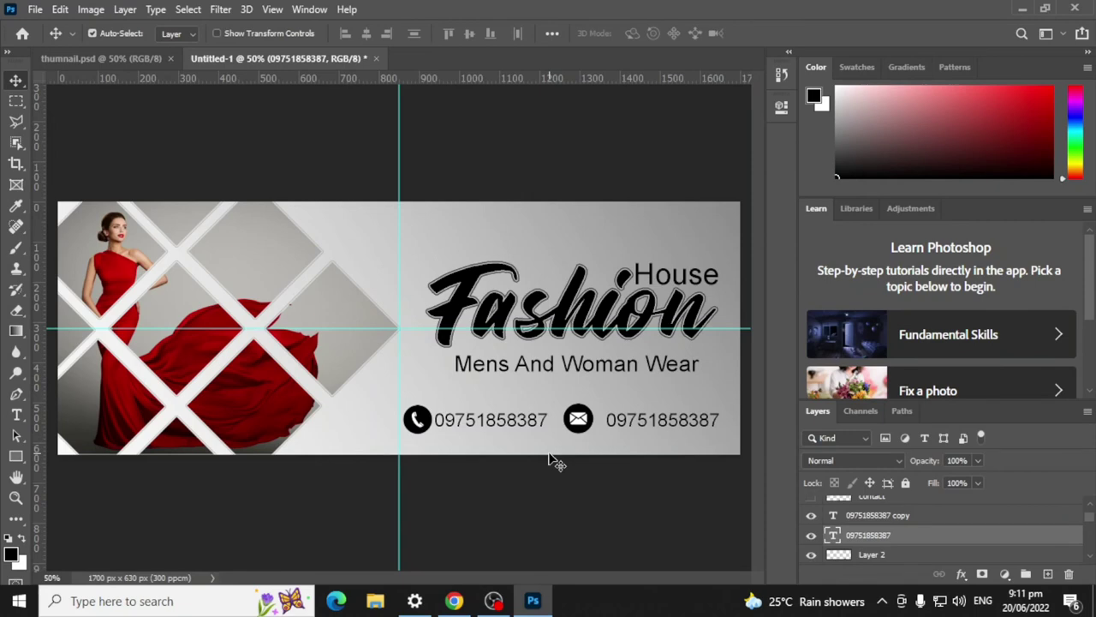
pyautogui.click(626, 423)
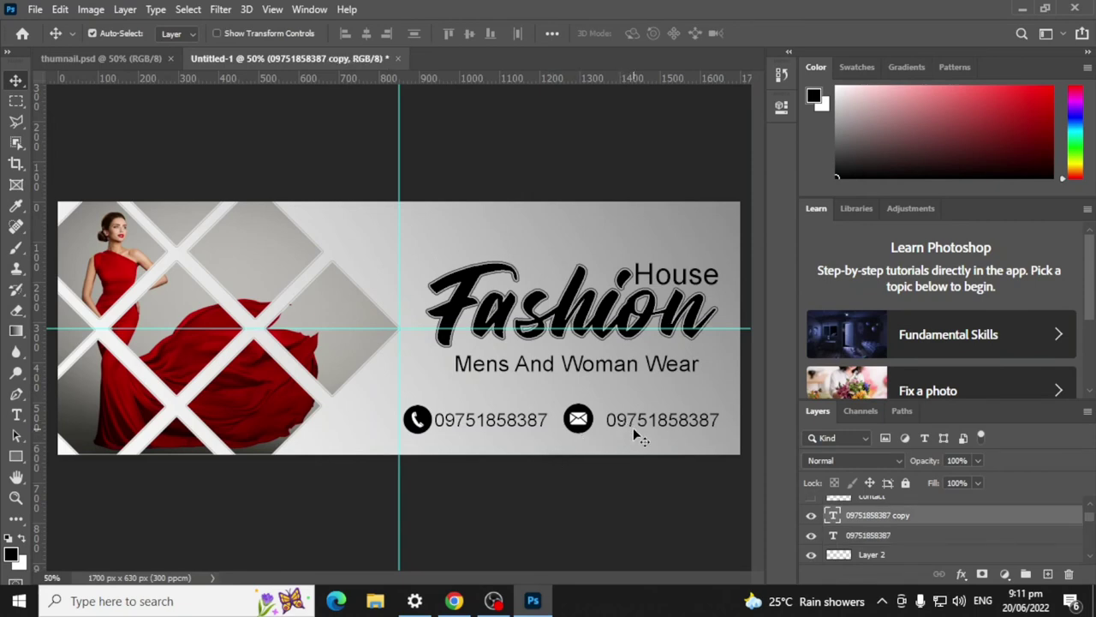
pyautogui.press('Left')
pyautogui.press('Left')
pyautogui.press('Left')
pyautogui.press('Left')
pyautogui.press('Left')
pyautogui.press('Left')
pyautogui.press('Left')
pyautogui.press('Left')
pyautogui.press('Left')
pyautogui.press('Left')
pyautogui.press('Left')
pyautogui.press('Left')
pyautogui.press('Left')
pyautogui.press('Left')
pyautogui.press('Left')
pyautogui.press('Left')
pyautogui.press('Left')
pyautogui.press('Left')
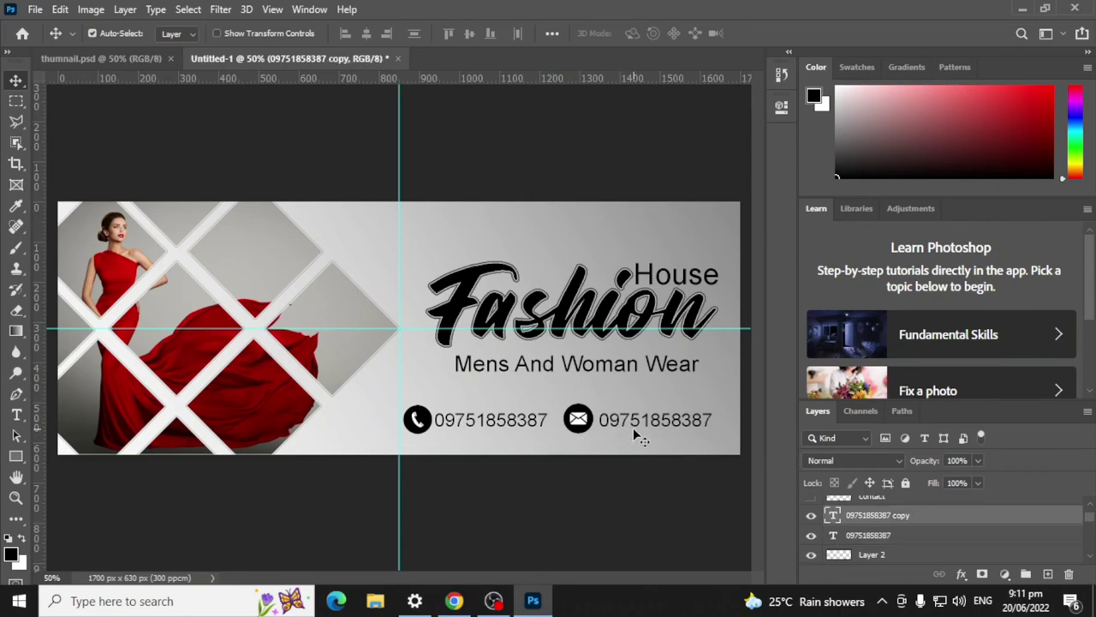
pyautogui.press('Left')
pyautogui.moveTo(586, 421); pyautogui.dragTo(581, 425)
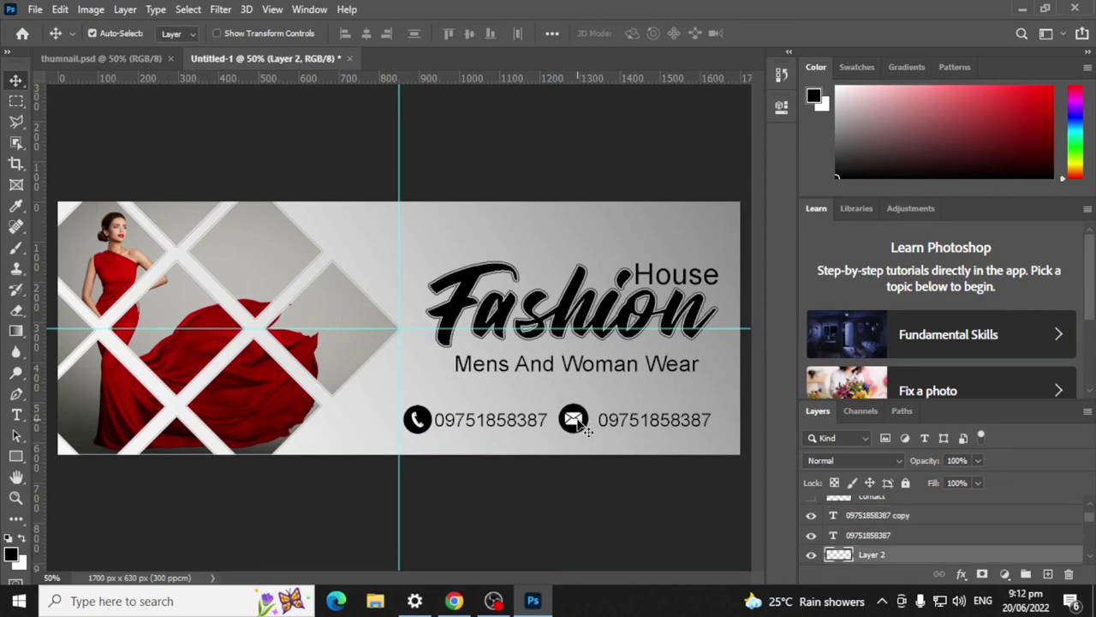
pyautogui.click(636, 427)
pyautogui.press('Left')
pyautogui.press('Left')
pyautogui.press('Left')
pyautogui.press('Left')
pyautogui.press('Left')
pyautogui.press('Left')
pyautogui.press('Left')
pyautogui.press('Left')
pyautogui.press('Left')
pyautogui.press('Left')
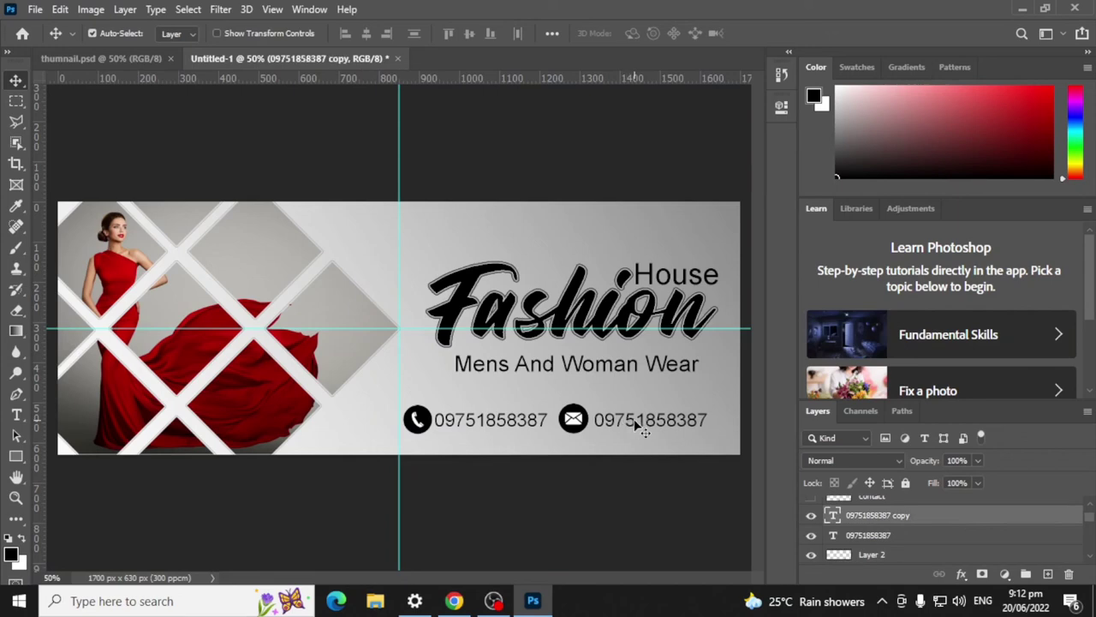
# Step: Replace the copied phone number's text with the email address
pyautogui.click(17, 414)
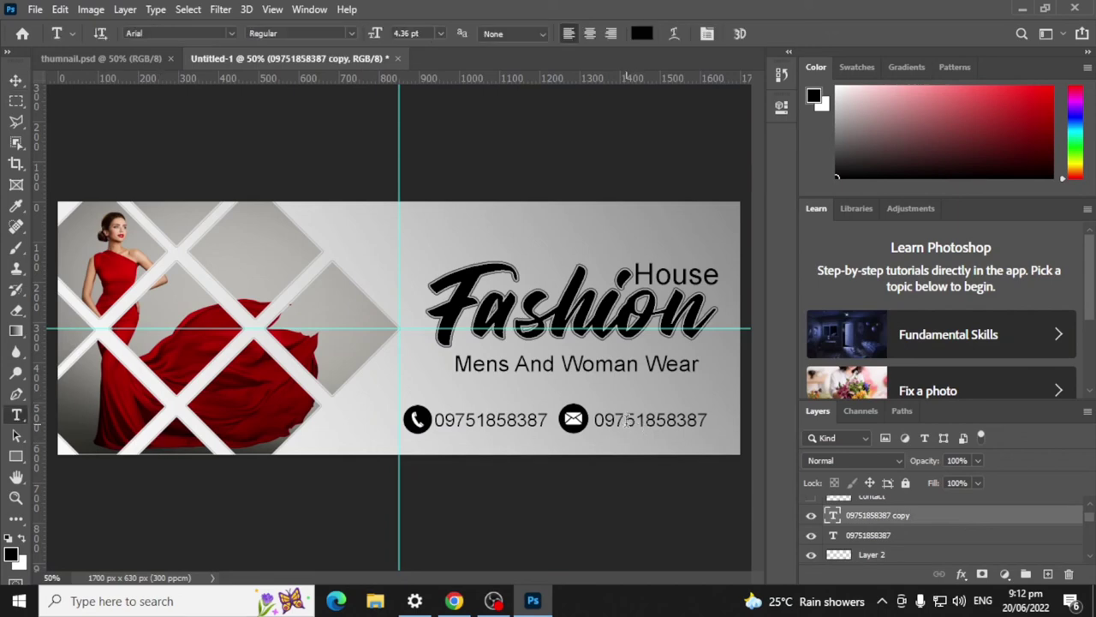
pyautogui.click(598, 419)
pyautogui.moveTo(599, 420); pyautogui.dragTo(746, 416)
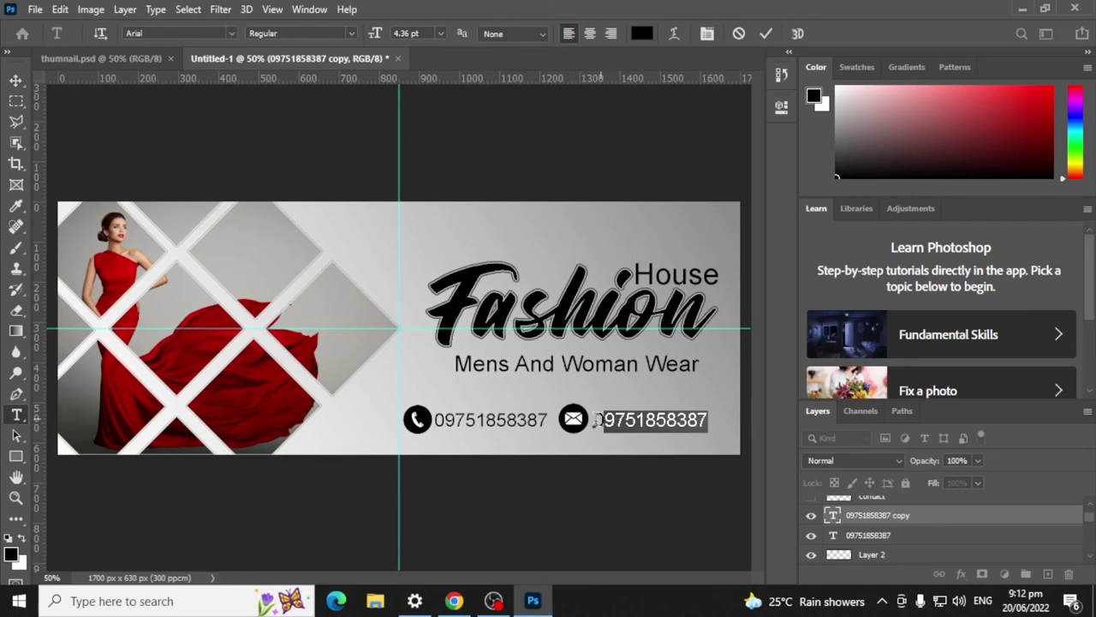
pyautogui.moveTo(593, 419); pyautogui.dragTo(747, 425)
pyautogui.press('BackSpace')
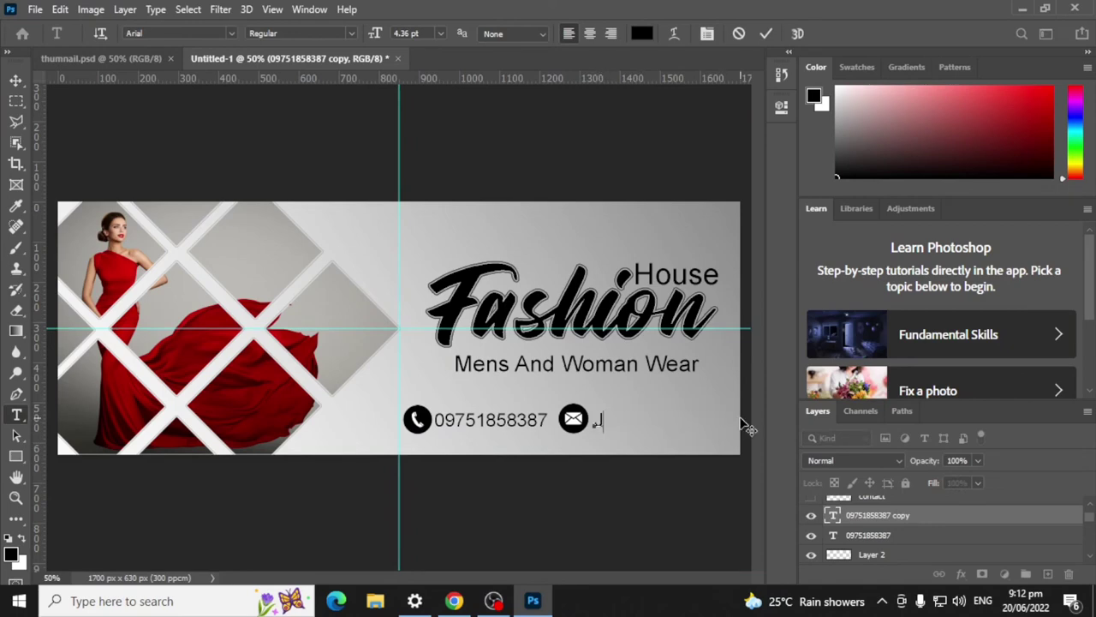
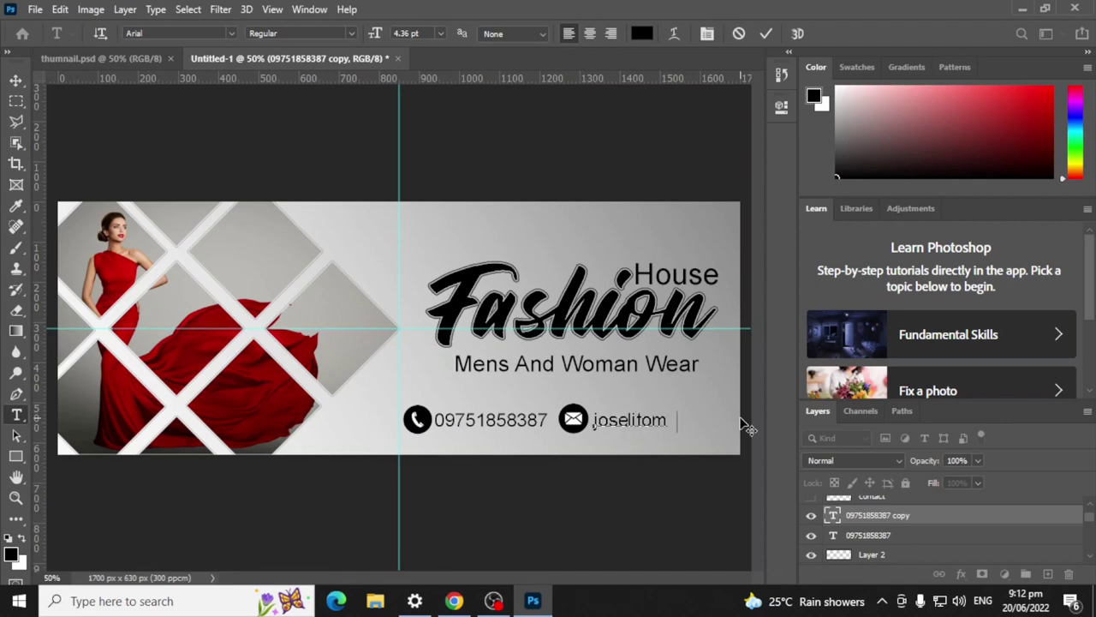
pyautogui.click(765, 33)
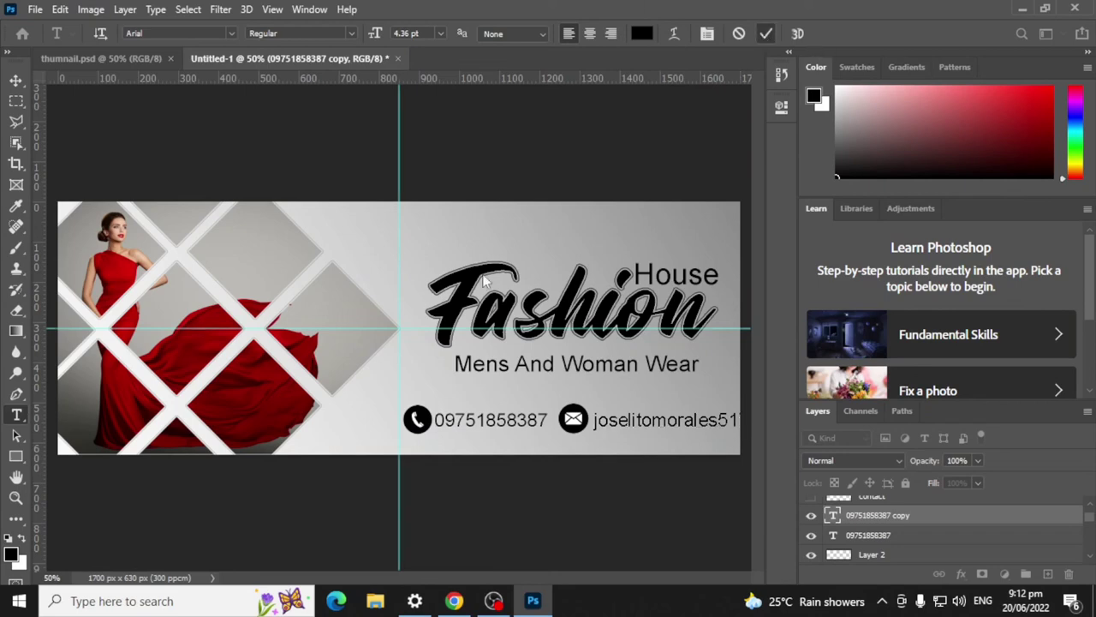
# Step: Move the email text and shrink it to fit beside the envelope icon
pyautogui.hotkey('ctrl', 't')
pyautogui.moveTo(669, 424); pyautogui.dragTo(466, 388)
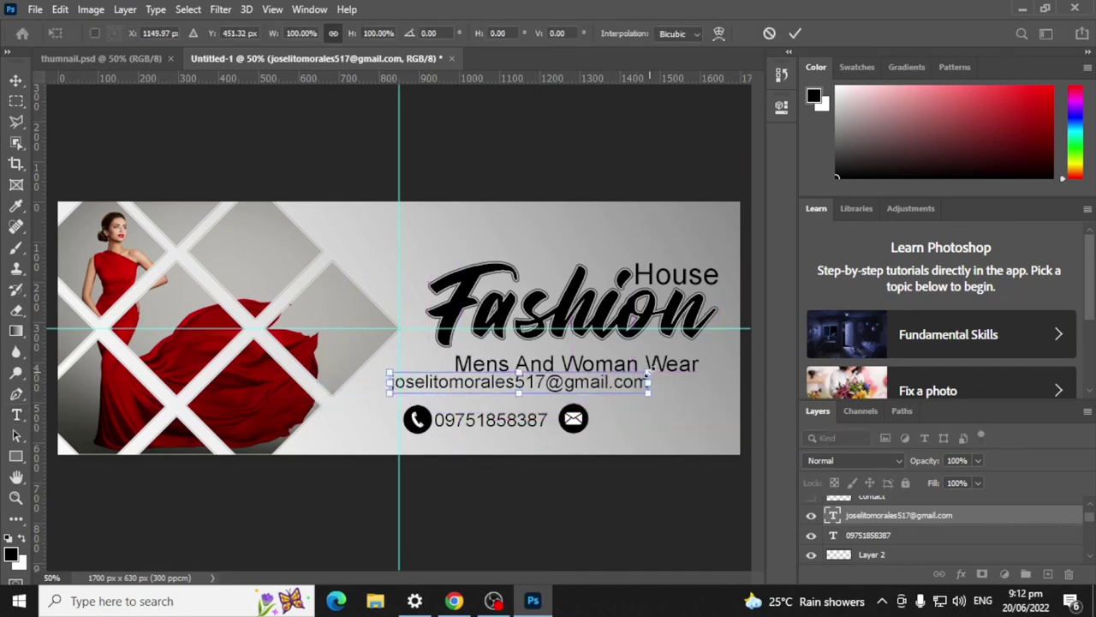
pyautogui.moveTo(645, 376); pyautogui.dragTo(707, 409)
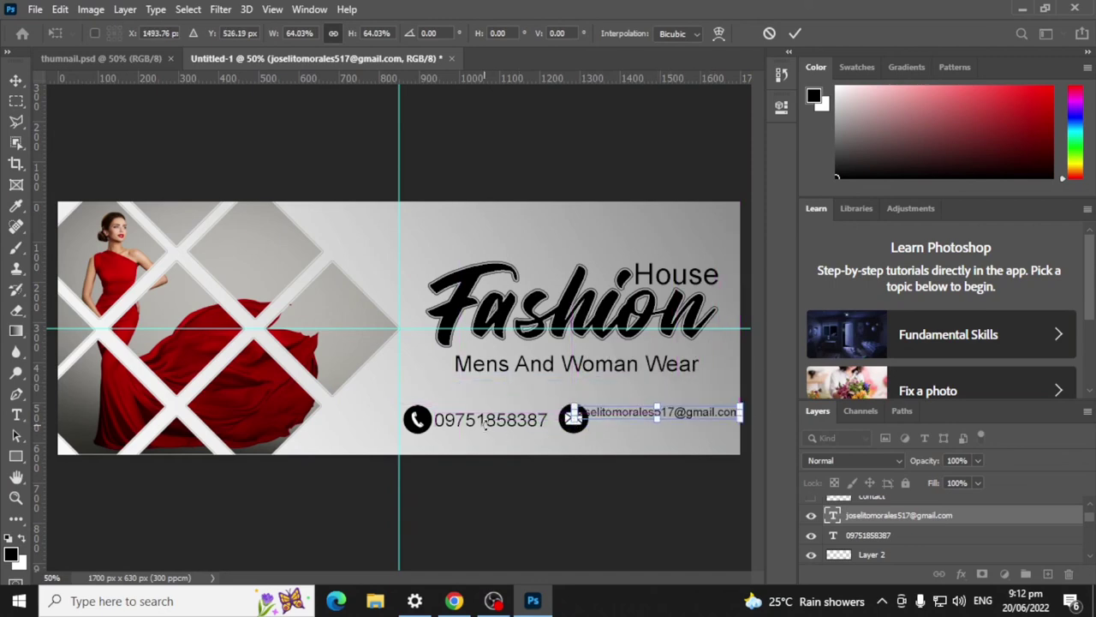
# Step: Shrink the phone number text to about 69% and move the envelope icon closer
pyautogui.click(15, 80)
pyautogui.click(537, 426)
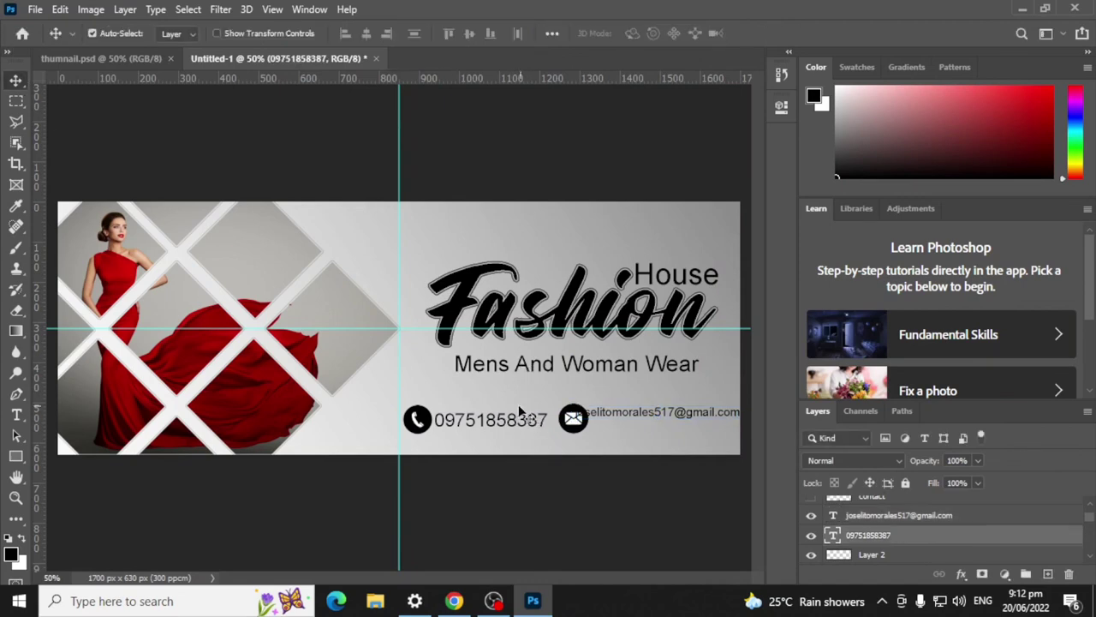
pyautogui.hotkey('ctrl', 't')
pyautogui.moveTo(552, 409); pyautogui.dragTo(496, 419)
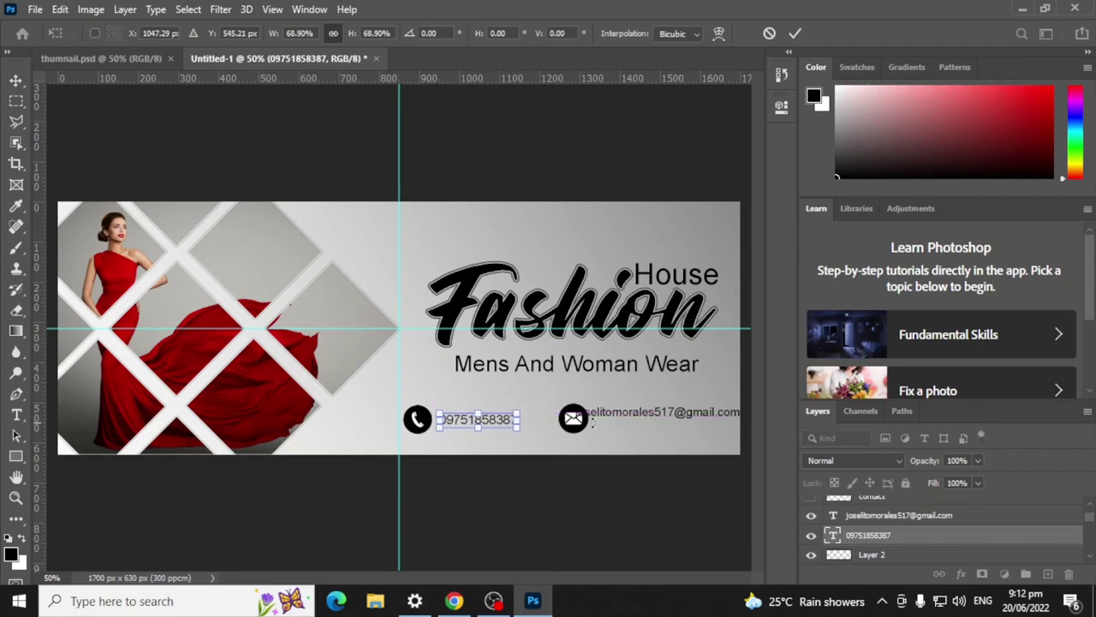
pyautogui.click(16, 79)
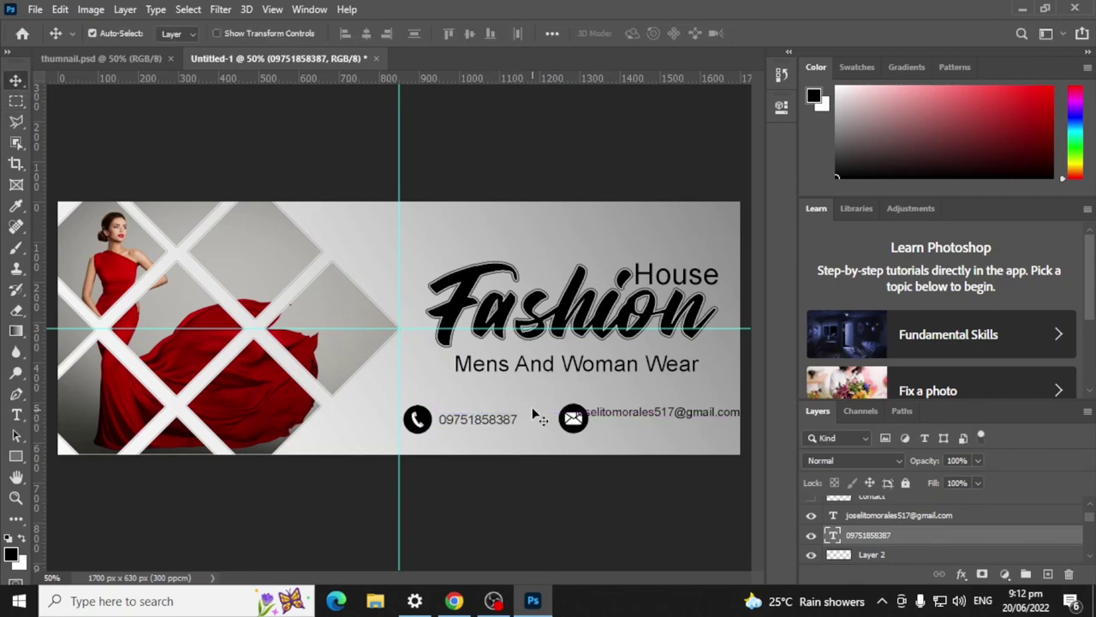
pyautogui.moveTo(564, 428); pyautogui.dragTo(530, 426)
# Step: Reposition the email text slightly down and left
pyautogui.click(664, 408)
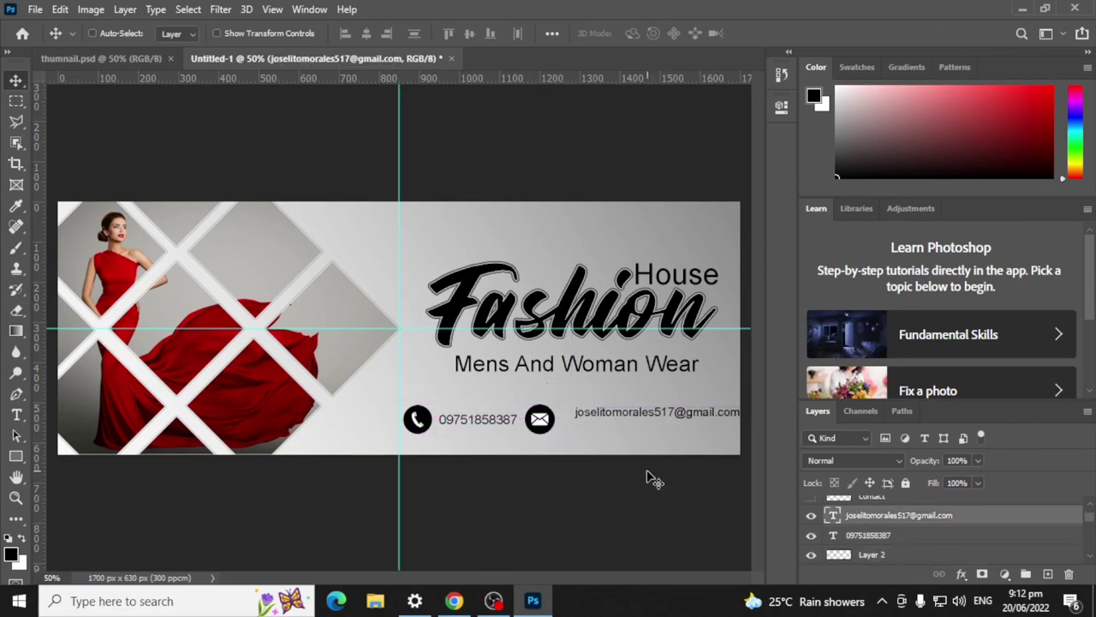
pyautogui.hotkey('ctrl', 't')
pyautogui.moveTo(681, 413); pyautogui.dragTo(667, 419)
pyautogui.click(794, 33)
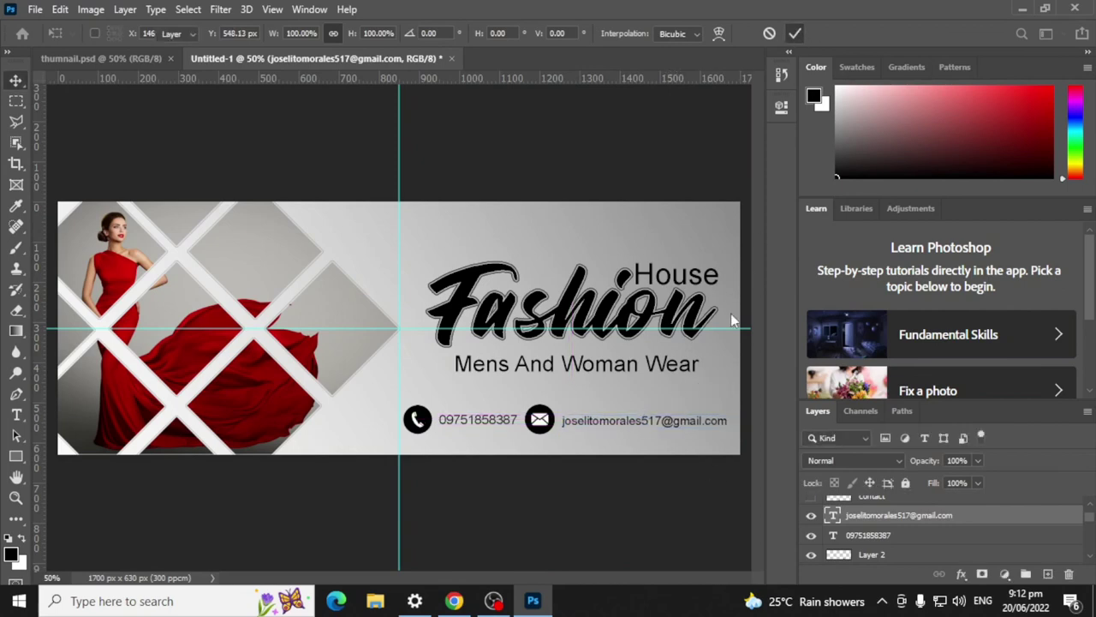
pyautogui.press('Up')
pyautogui.press('Up')
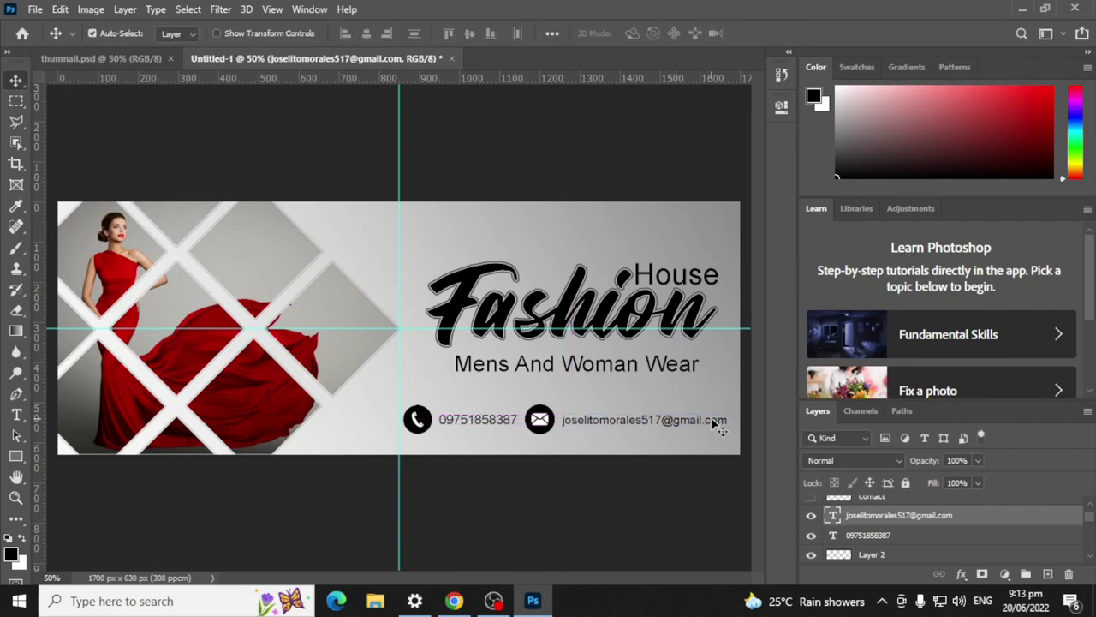
pyautogui.press('Left')
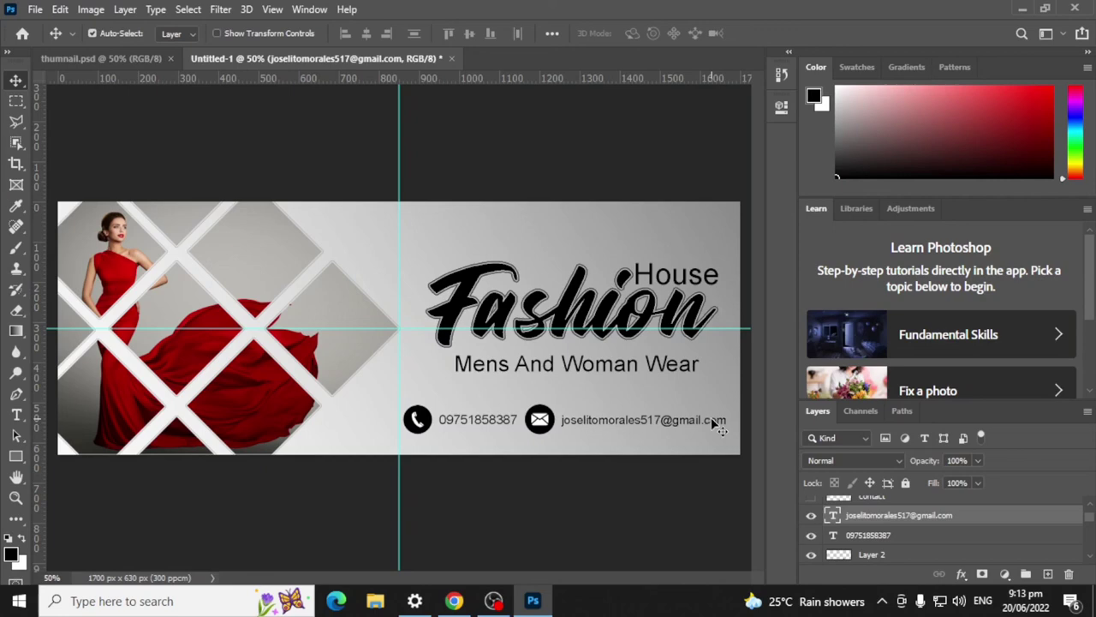
# Step: Shrink the envelope icon to 75% and nudge it right toward the email
pyautogui.click(546, 416)
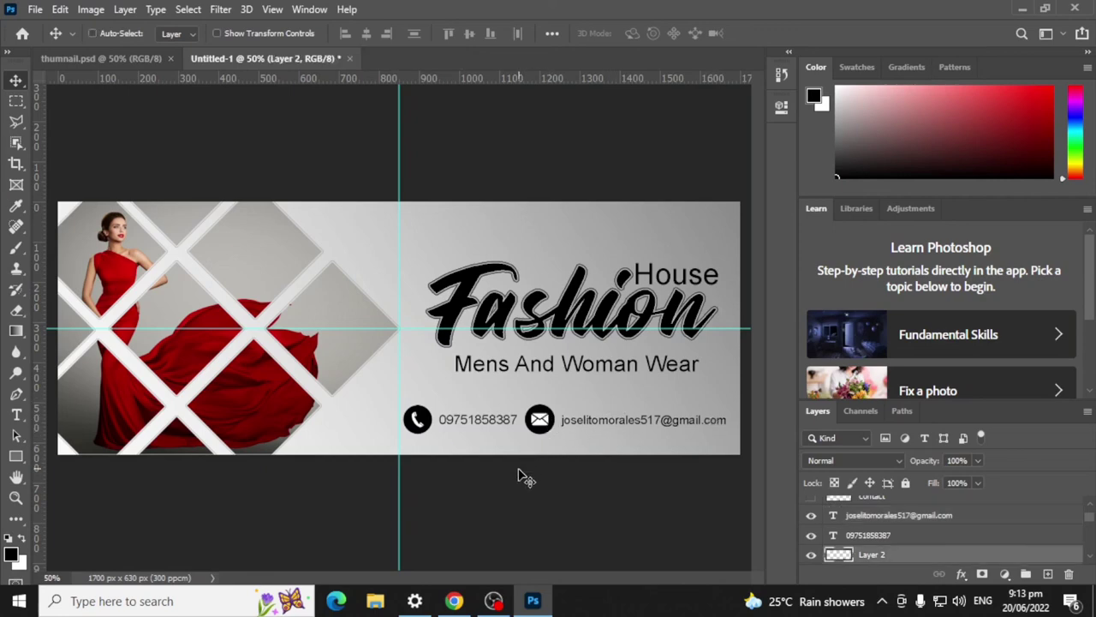
pyautogui.hotkey('ctrl', 't')
pyautogui.moveTo(554, 400); pyautogui.dragTo(548, 407)
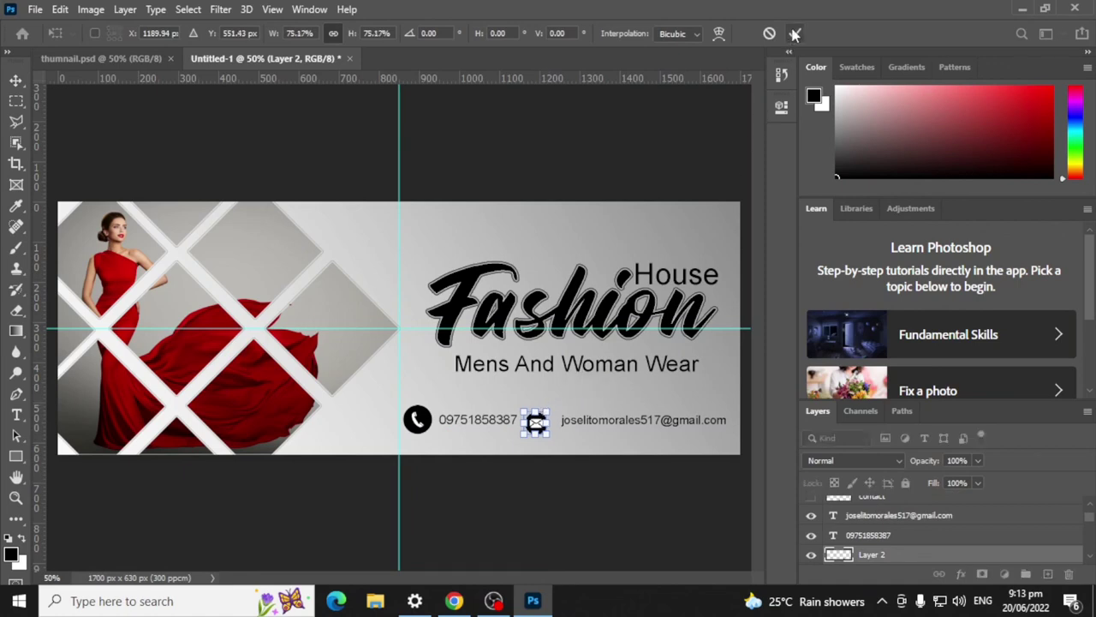
pyautogui.click(794, 34)
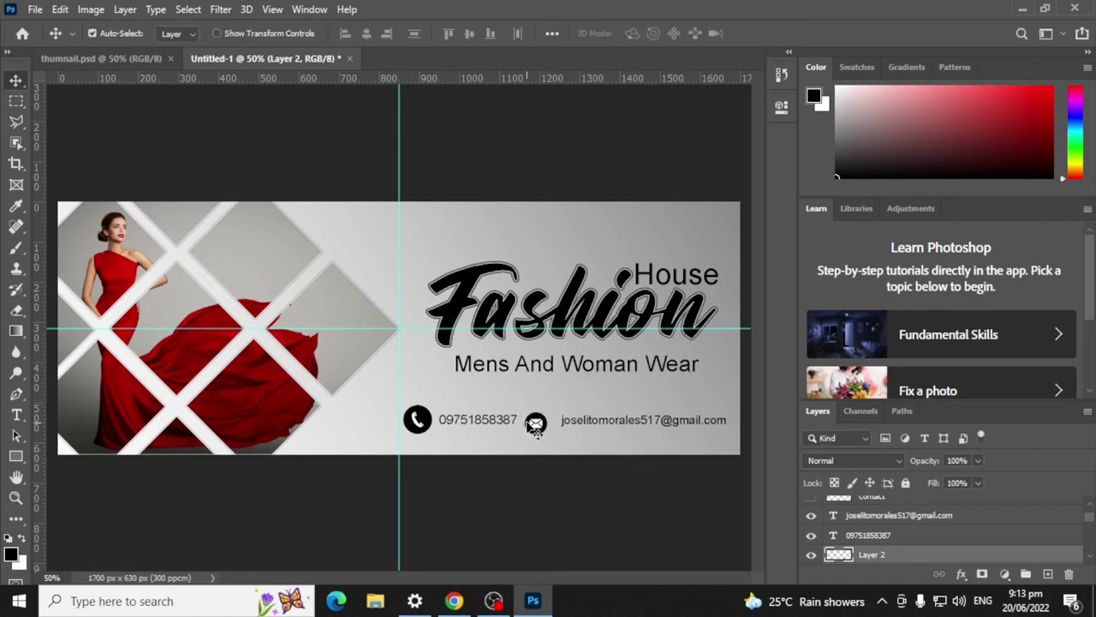
pyautogui.press('Right')
pyautogui.press('Right')
pyautogui.press('Right')
pyautogui.press('Right')
pyautogui.press('Right')
pyautogui.press('Right')
pyautogui.press('Right')
pyautogui.press('Right')
pyautogui.press('Right')
pyautogui.press('Right')
pyautogui.press('Right')
pyautogui.press('Right')
# Step: Shrink the phone icon to about 78% and nudge it up
pyautogui.keyDown('ctrl'); pyautogui.click(455, 399); pyautogui.keyUp('ctrl')
pyautogui.hotkey('ctrl', 't')
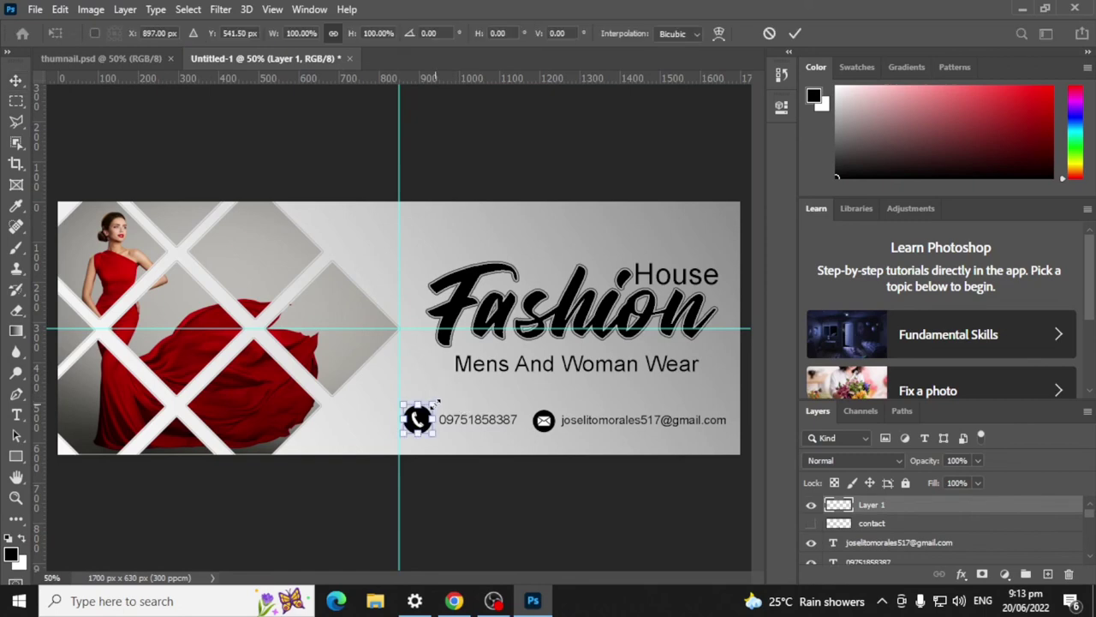
pyautogui.moveTo(436, 397); pyautogui.dragTo(431, 406)
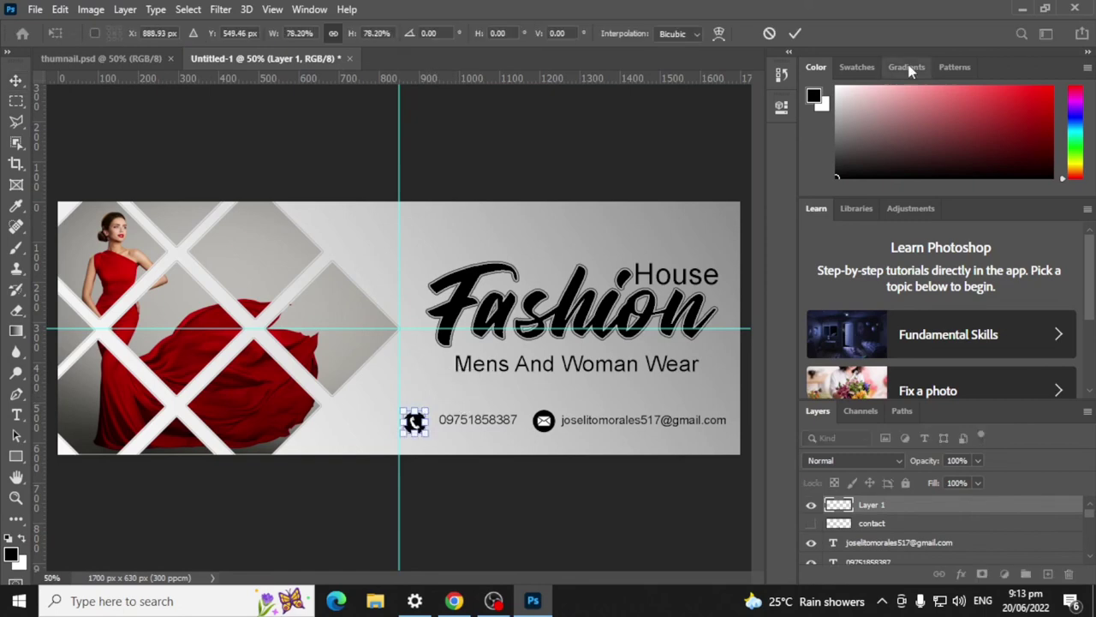
pyautogui.click(795, 34)
pyautogui.press('Up')
pyautogui.press('Up')
pyautogui.press('Up')
pyautogui.press('Up')
pyautogui.press('Up')
pyautogui.press('Up')
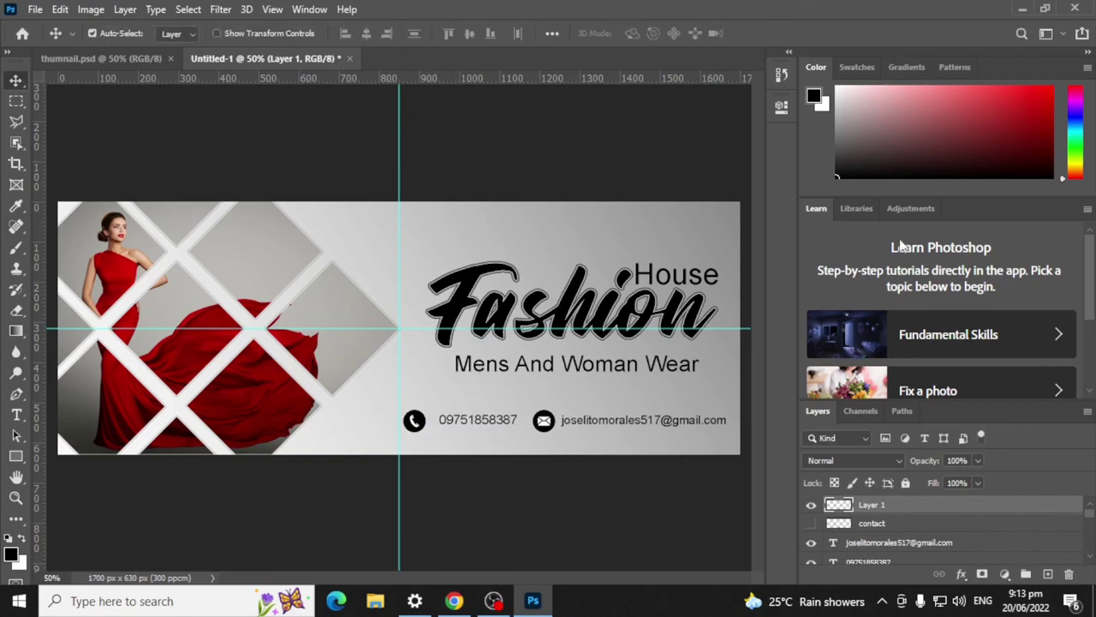
# Step: Nudge the phone icon right and remove the vertical and horizontal centre guides
pyautogui.press('Right')
pyautogui.press('Right')
pyautogui.press('Right')
pyautogui.press('Right')
pyautogui.press('Right')
pyautogui.press('Right')
pyautogui.press('Right')
pyautogui.press('Right')
pyautogui.press('Right')
pyautogui.press('Right')
pyautogui.press('Right')
pyautogui.press('Right')
pyautogui.press('Right')
pyautogui.press('Right')
pyautogui.press('Right')
pyautogui.press('Right')
pyautogui.press('Right')
pyautogui.press('Right')
pyautogui.press('Right')
pyautogui.press('Right')
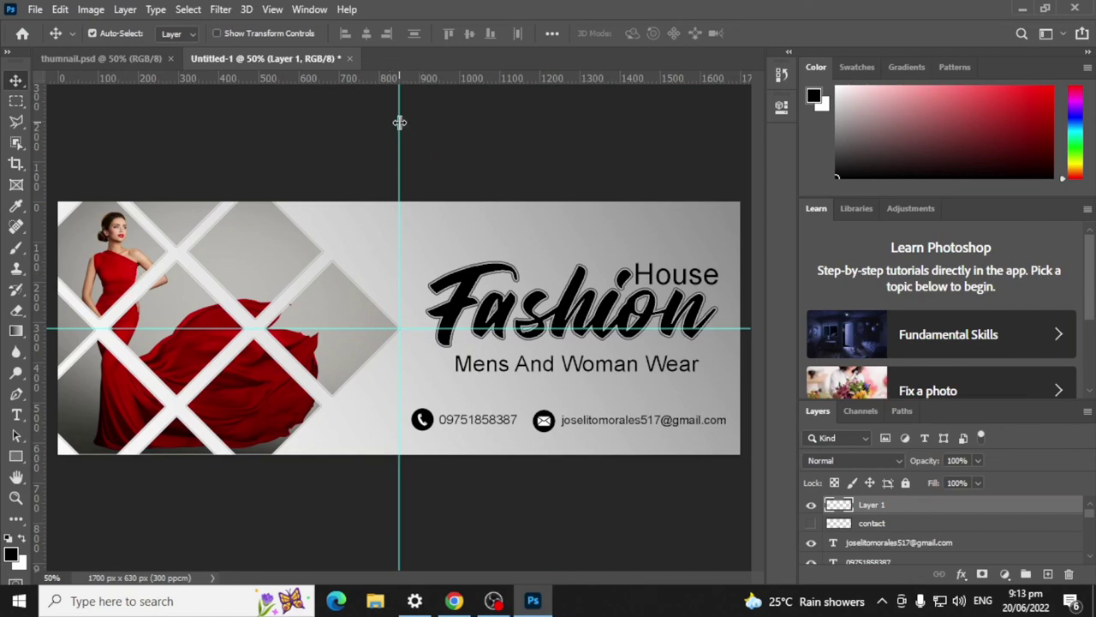
pyautogui.moveTo(400, 79); pyautogui.dragTo(51, 110)
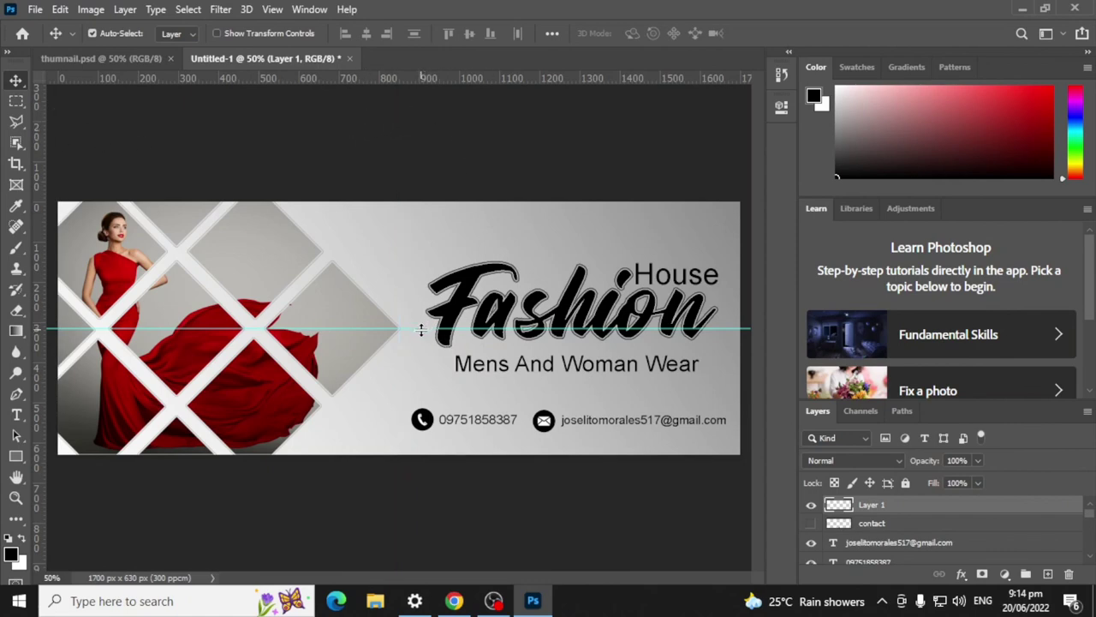
pyautogui.moveTo(428, 328); pyautogui.dragTo(443, 80)
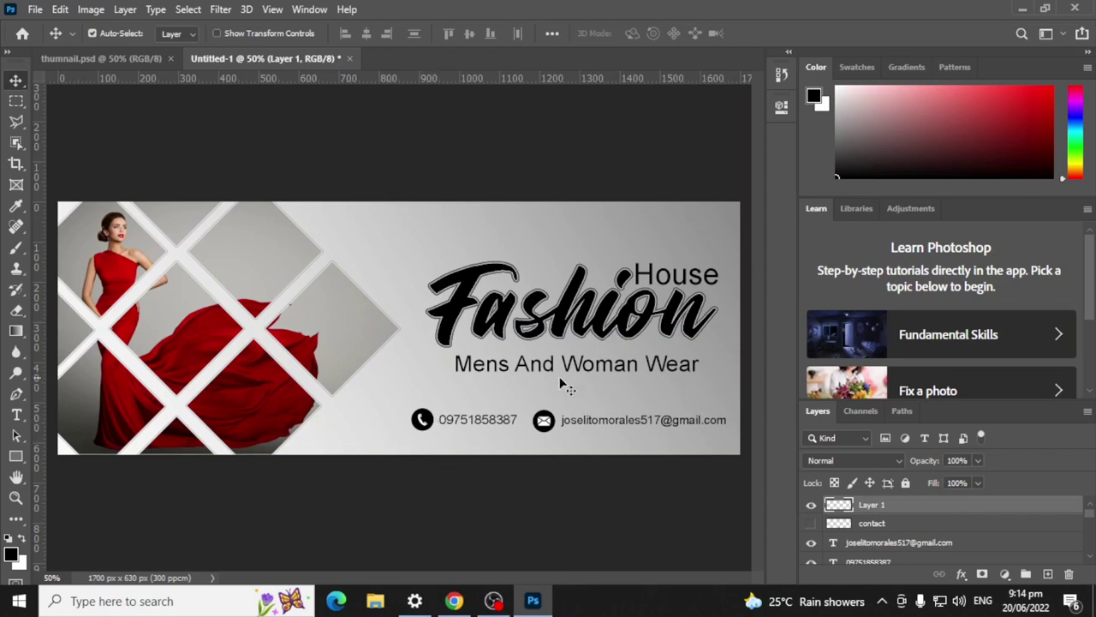
# Step: Nudge the Mens And Woman Wear tagline up a pixel and deselect it
pyautogui.click(589, 371)
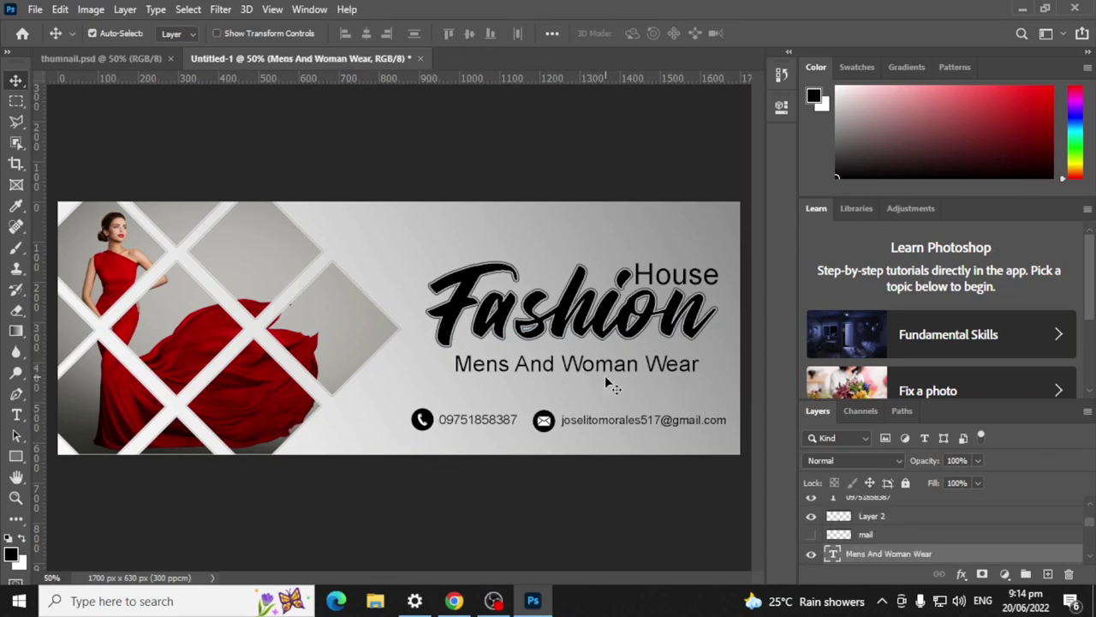
pyautogui.press('Up')
pyautogui.press('Up')
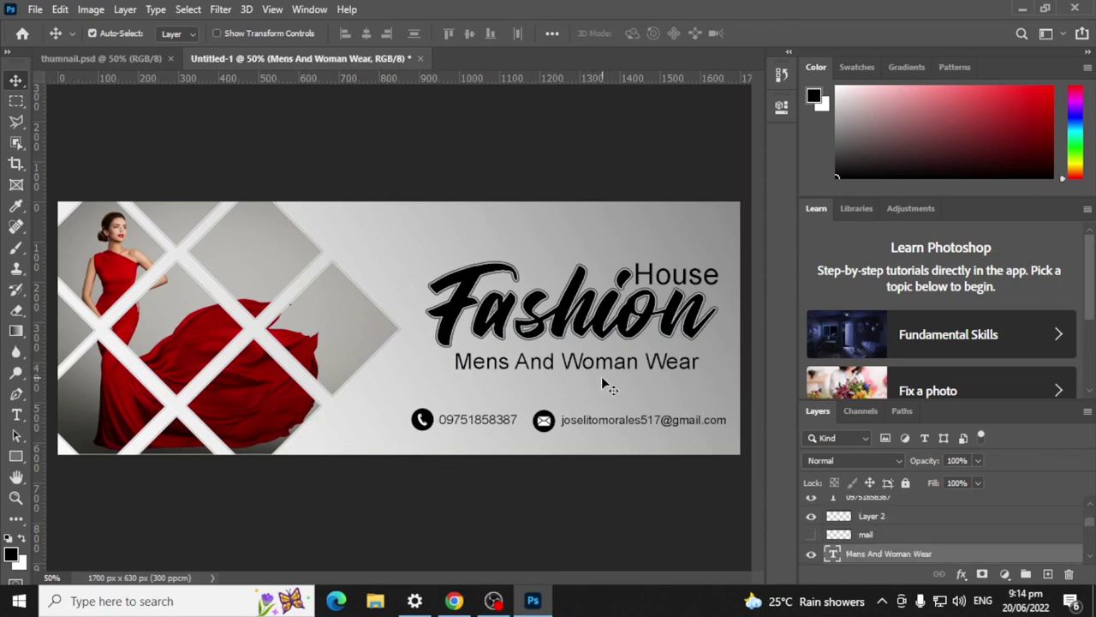
pyautogui.click(519, 146)
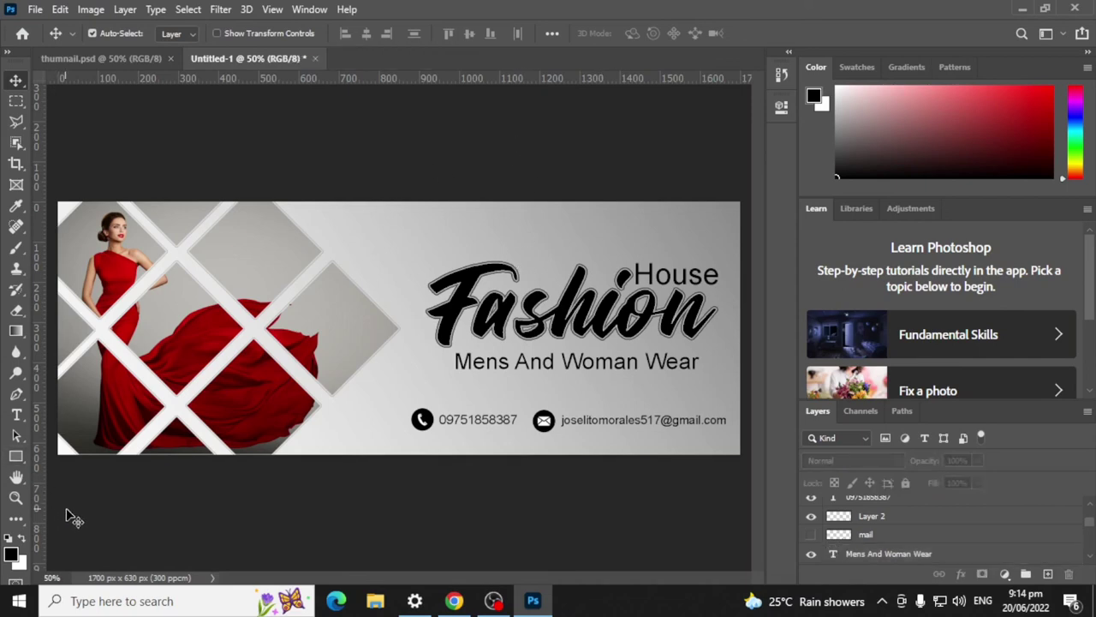